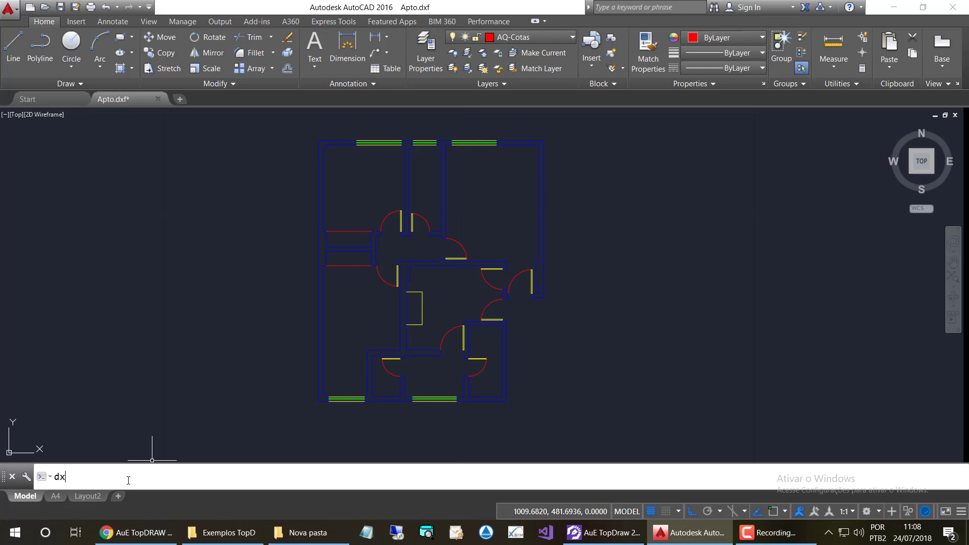
# Step: Export the floor plan with DXFOUT to the desktop as Apto.dxf in AutoCAD 2013 DXF format
pyautogui.write('fout')
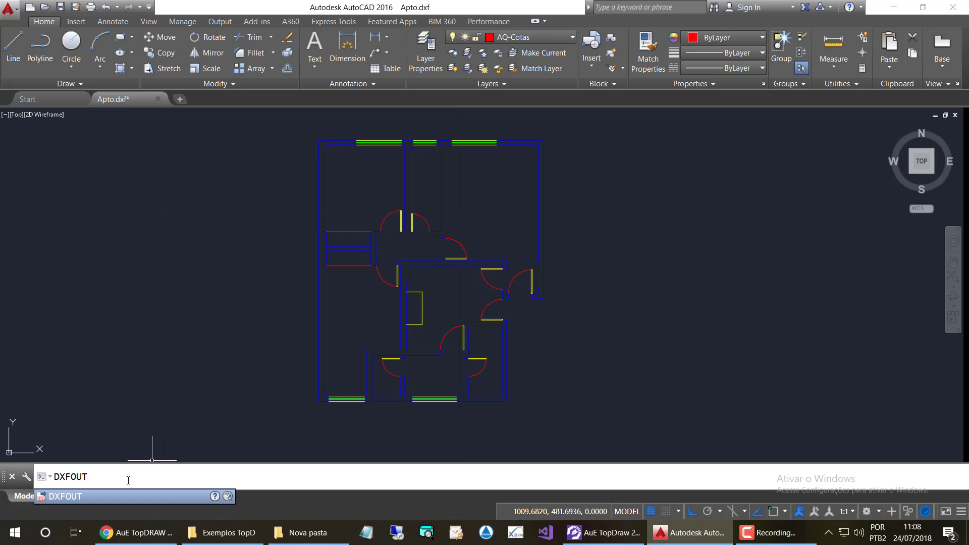
pyautogui.click(128, 480)
pyautogui.press('Return')
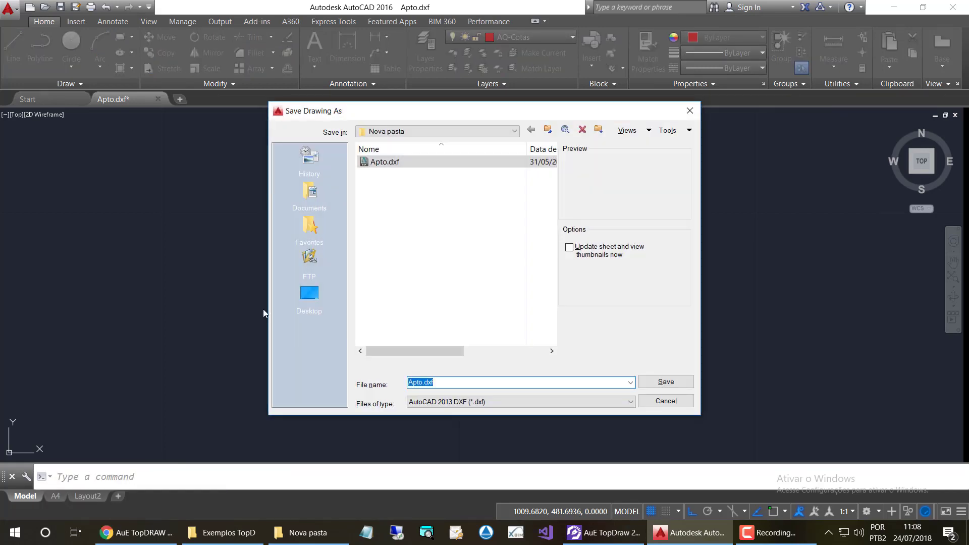
pyautogui.click(320, 295)
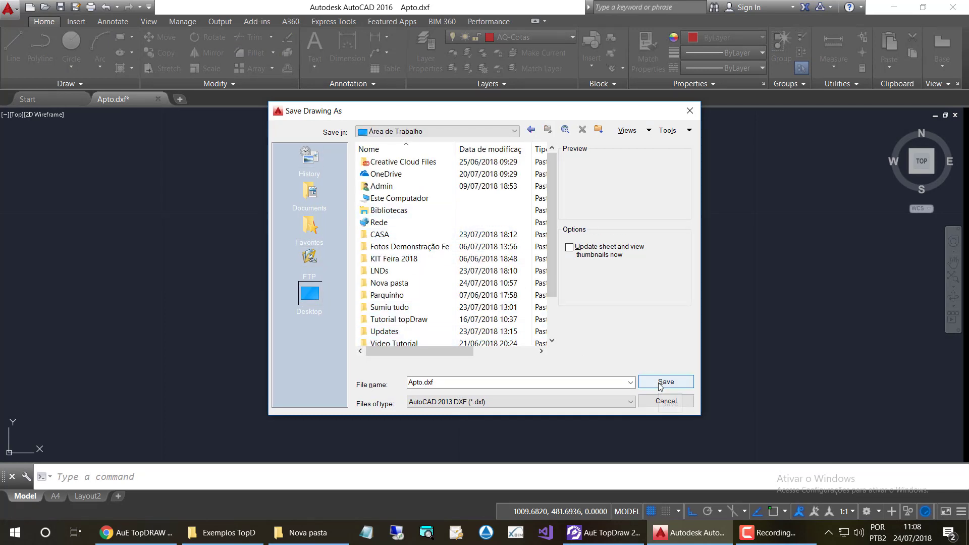
pyautogui.click(664, 400)
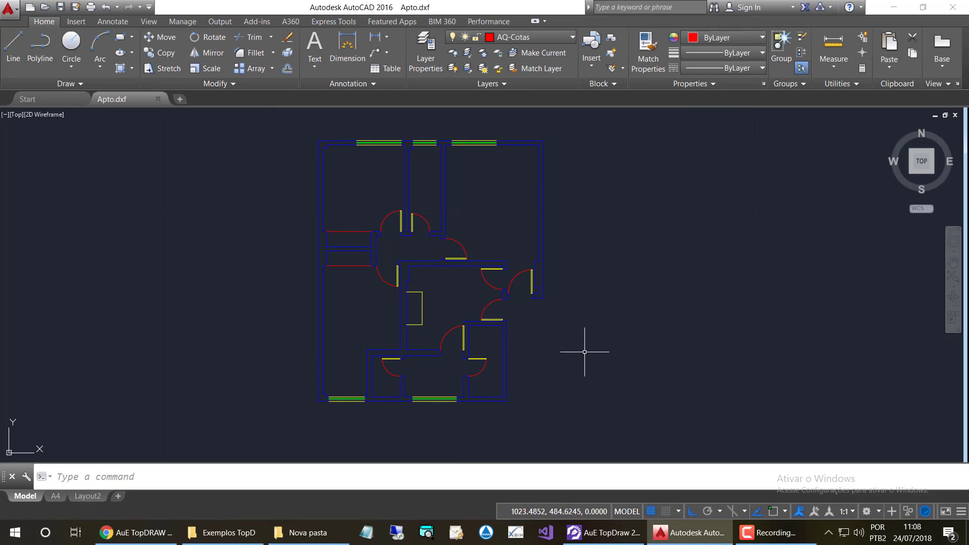
# Step: Switch to AuE TopDraw and open the AutoCAD drawing Apto.dxf from the desktop folder (Área de Trabalho)
pyautogui.hotkey('alt', 'Tab')
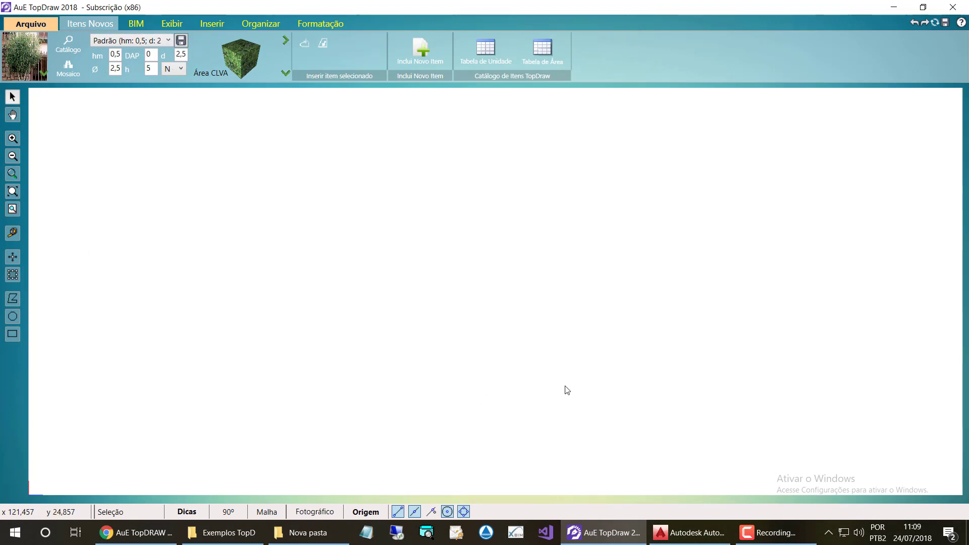
pyautogui.click(27, 22)
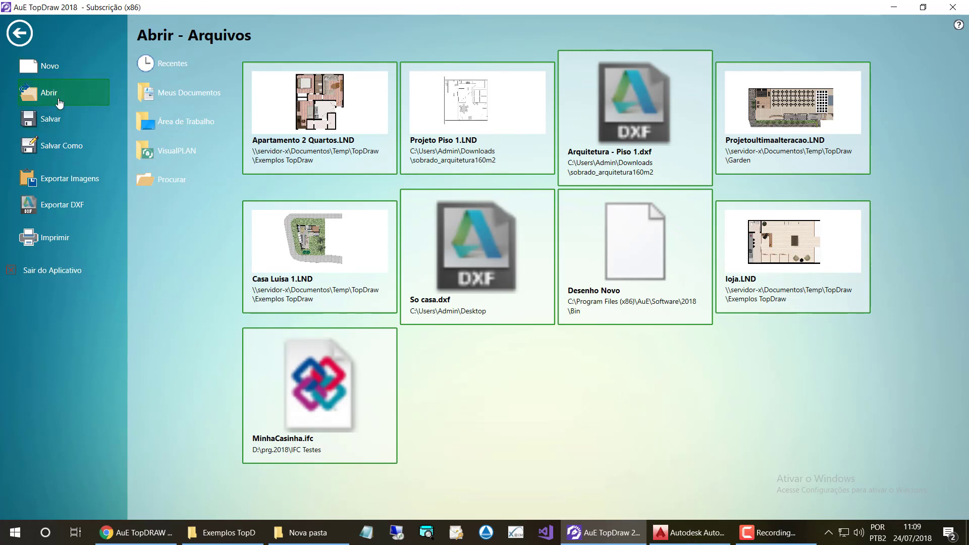
pyautogui.click(171, 179)
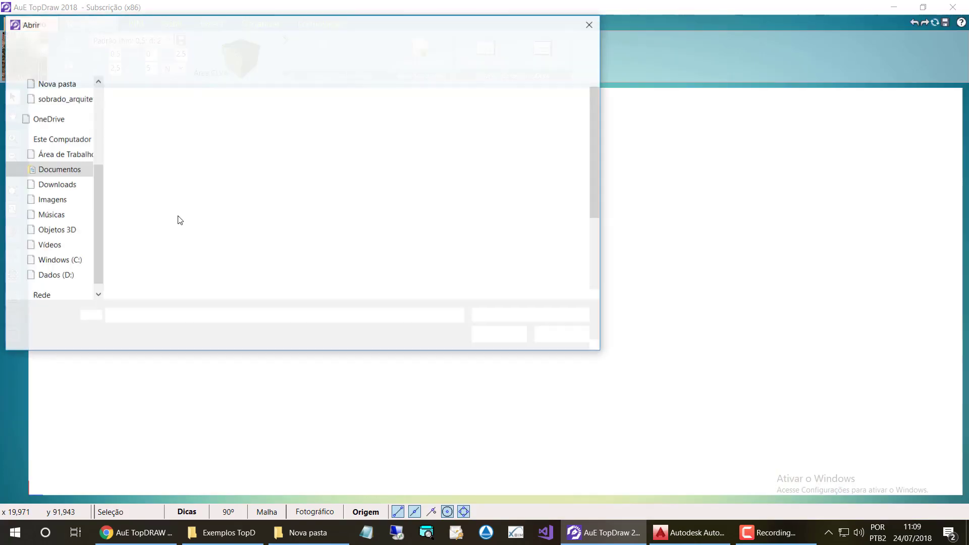
pyautogui.click(59, 154)
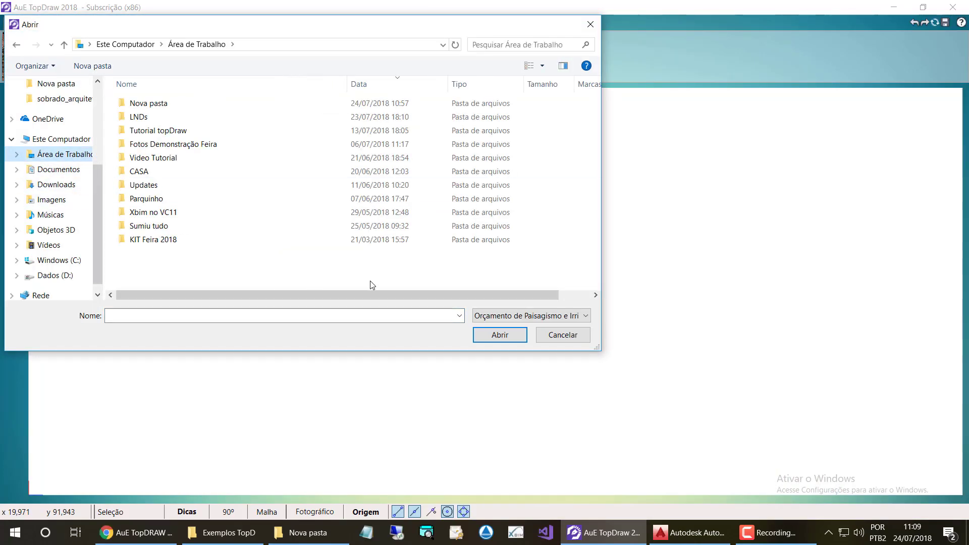
pyautogui.click(507, 317)
pyautogui.click(534, 340)
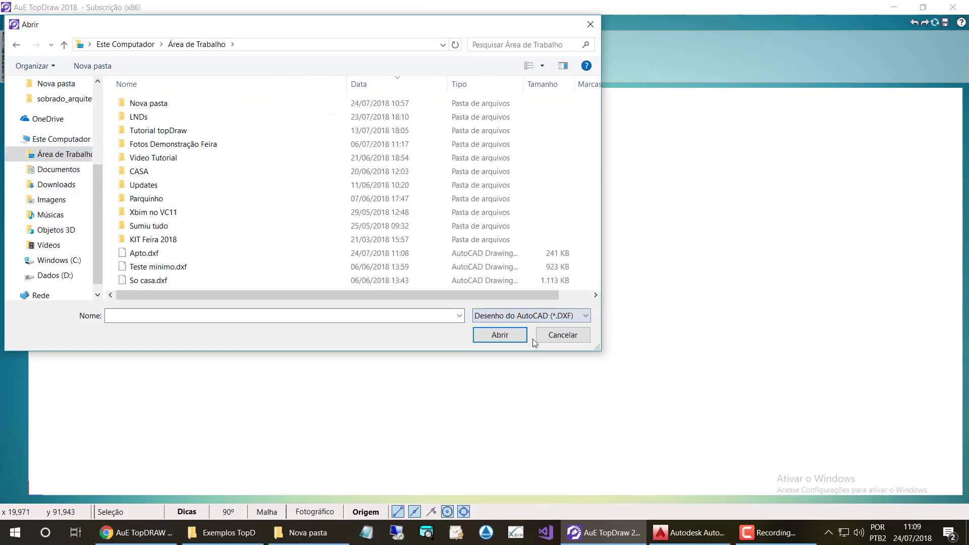
pyautogui.doubleClick(141, 254)
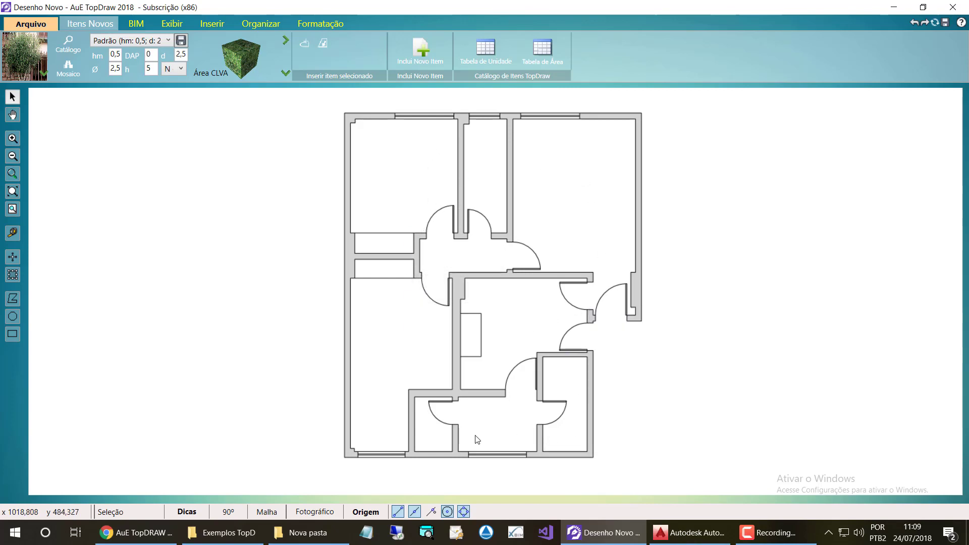
# Step: Convert the six large wall polylines of the floor plan together into walls (Parede)
pyautogui.scroll(2, 423, 158)
pyautogui.scroll(-2, 386, 169)
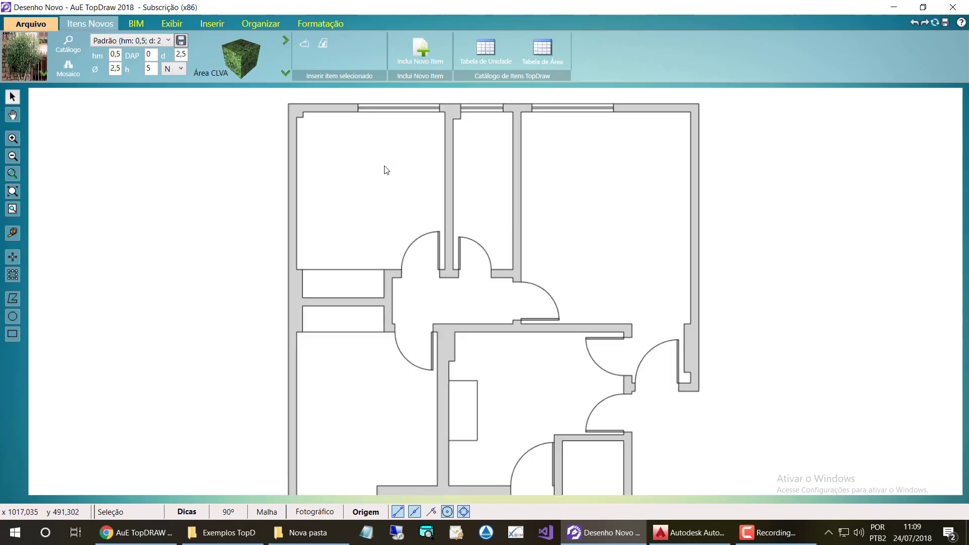
pyautogui.scroll(-1, 385, 168)
pyautogui.scroll(1, 338, 188)
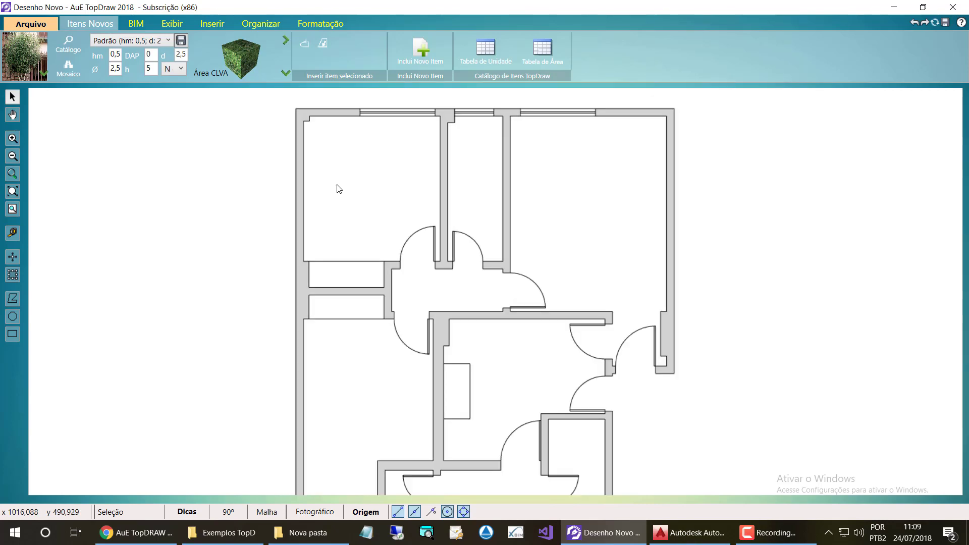
pyautogui.scroll(-1, 333, 194)
pyautogui.click(309, 212)
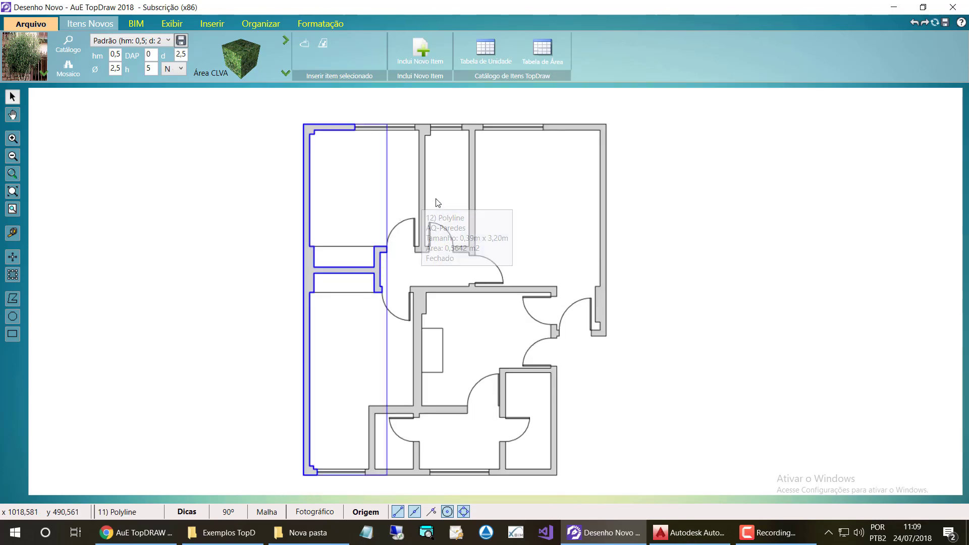
pyautogui.keyDown('shift'); pyautogui.click(422, 203); pyautogui.keyUp('shift')
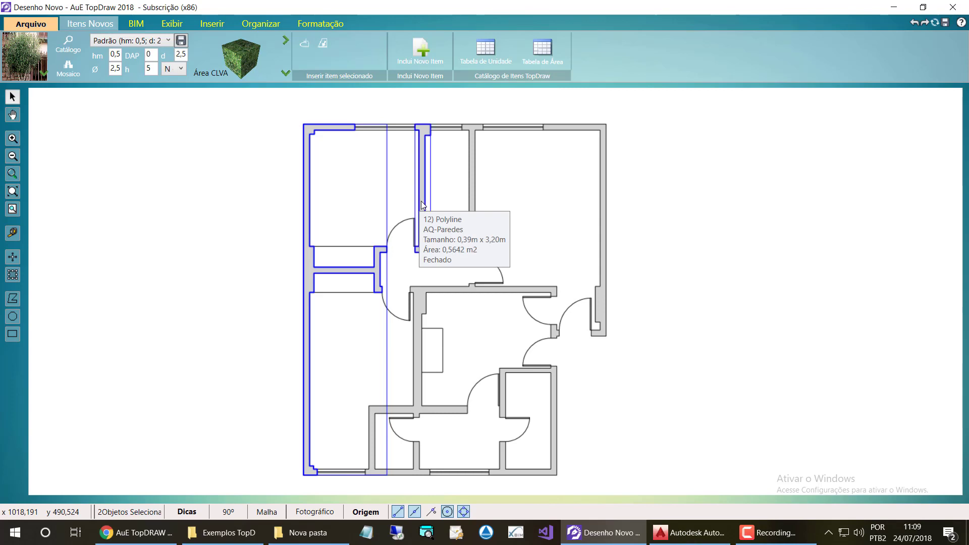
pyautogui.keyDown('shift'); pyautogui.click(472, 200); pyautogui.keyUp('shift')
pyautogui.keyDown('shift'); pyautogui.click(603, 208); pyautogui.keyUp('shift')
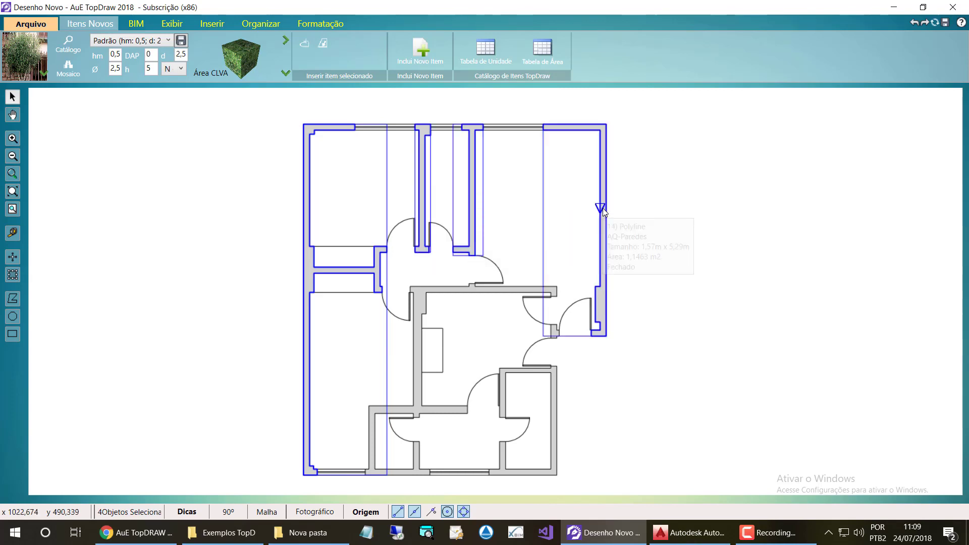
pyautogui.keyDown('shift'); pyautogui.click(480, 291); pyautogui.keyUp('shift')
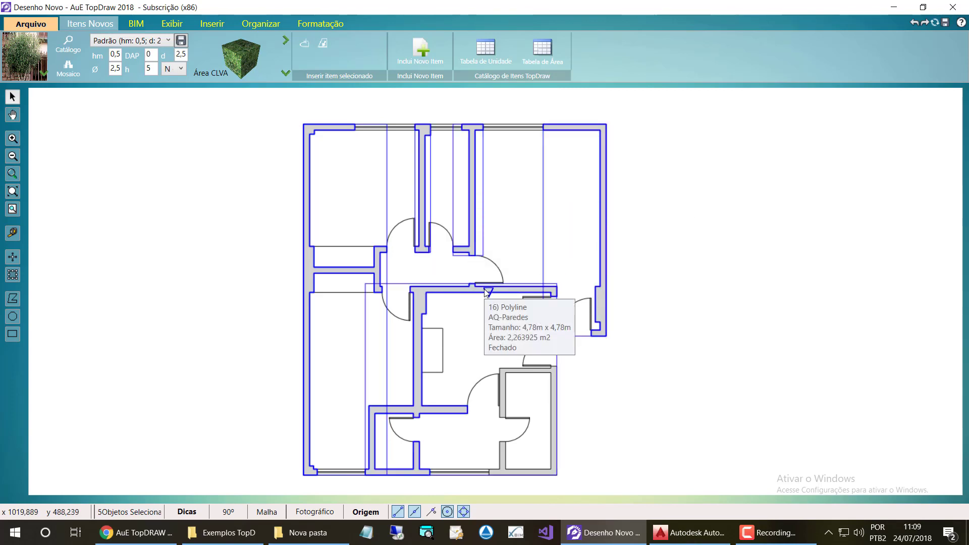
pyautogui.keyDown('shift'); pyautogui.click(504, 376); pyautogui.keyUp('shift')
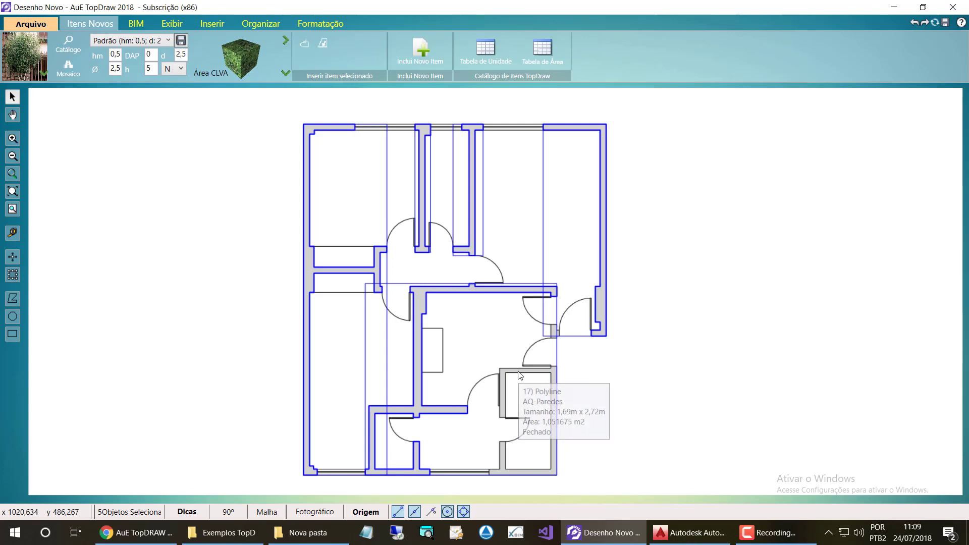
pyautogui.keyDown('shift'); pyautogui.click(535, 386); pyautogui.keyUp('shift')
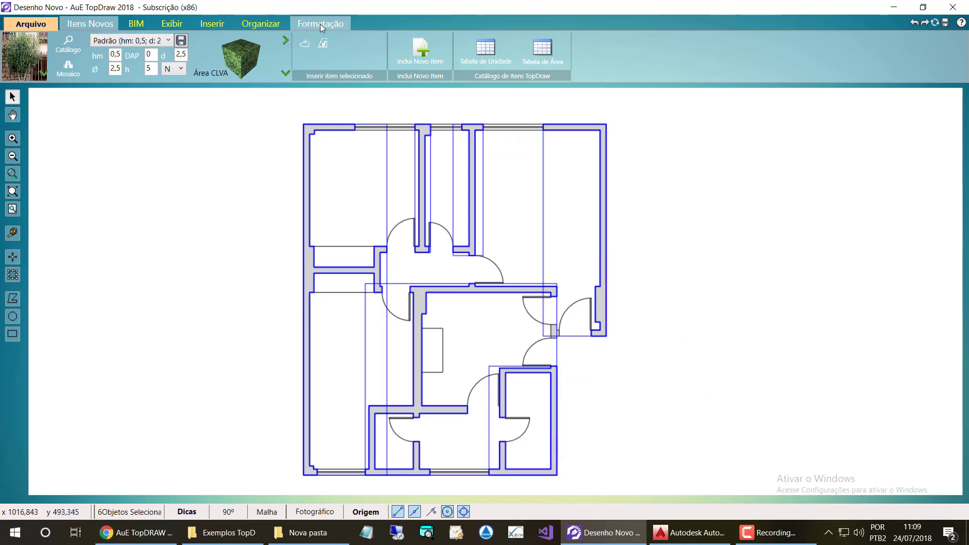
pyautogui.click(337, 25)
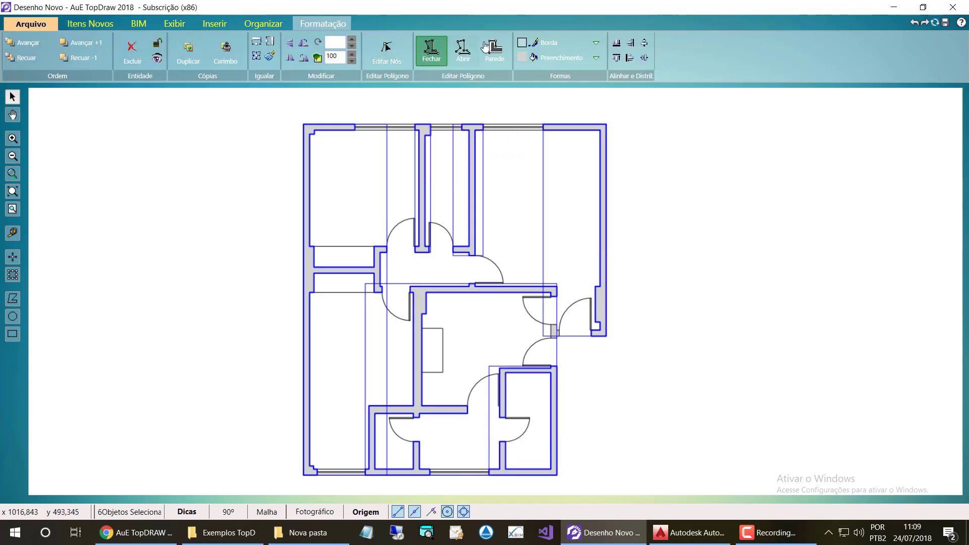
pyautogui.click(494, 56)
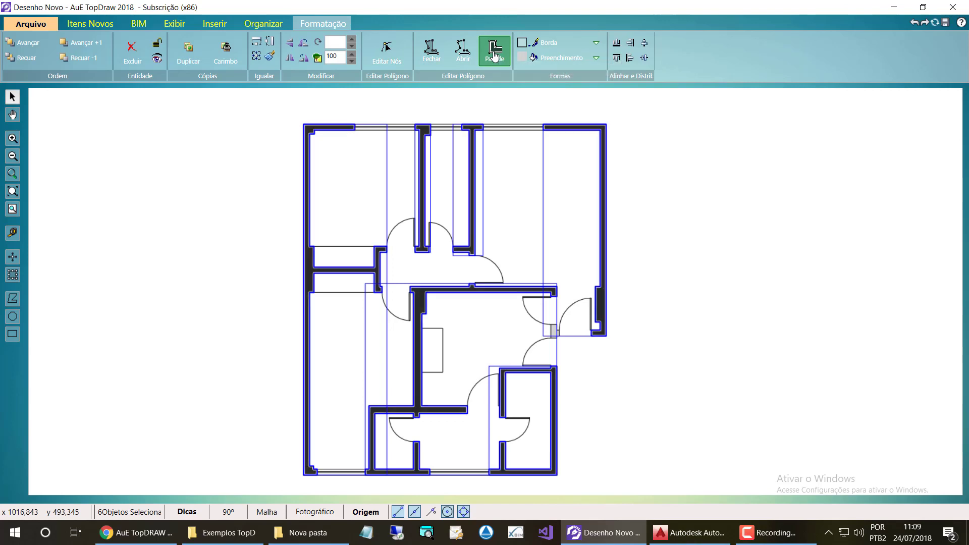
pyautogui.click(251, 150)
# Step: Try a plaster width of 0,01 m on the outer wall at the plan's upper-left corner and restore it to 0,03 m
pyautogui.scroll(5, 303, 129)
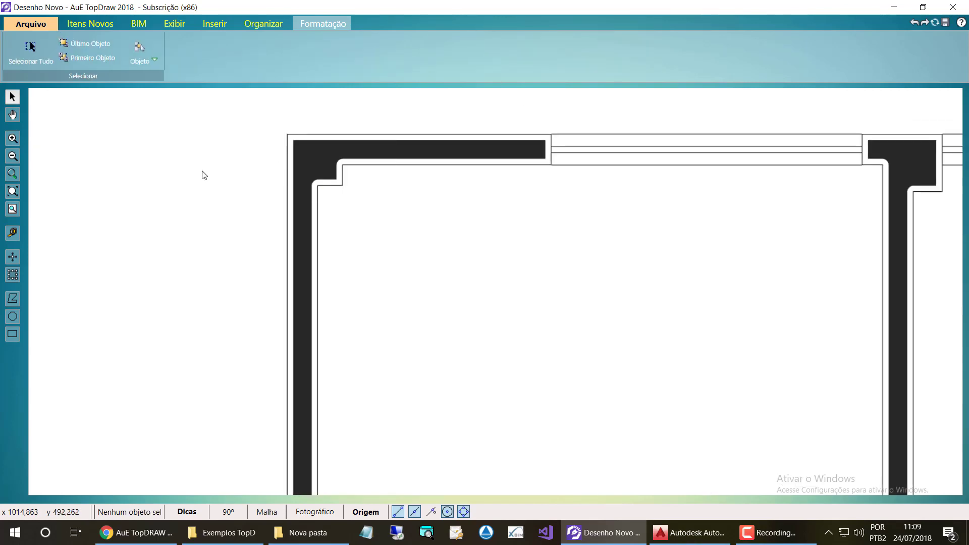
pyautogui.scroll(1, 204, 175)
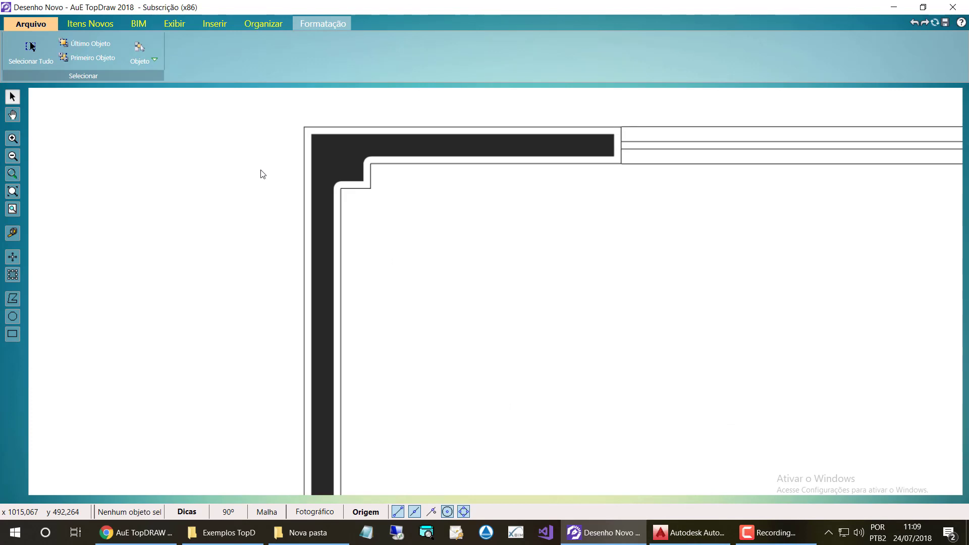
pyautogui.click(299, 170)
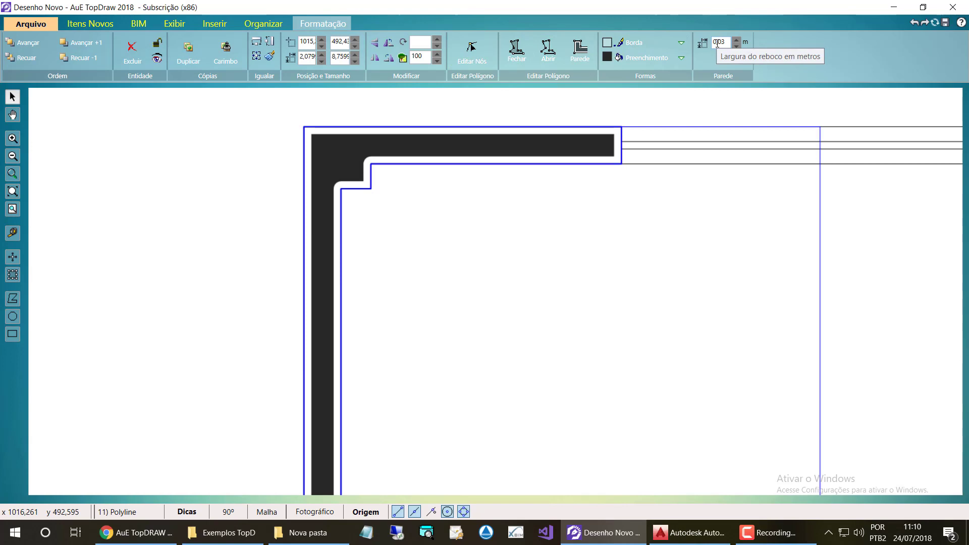
pyautogui.click(736, 46)
pyautogui.click(735, 46)
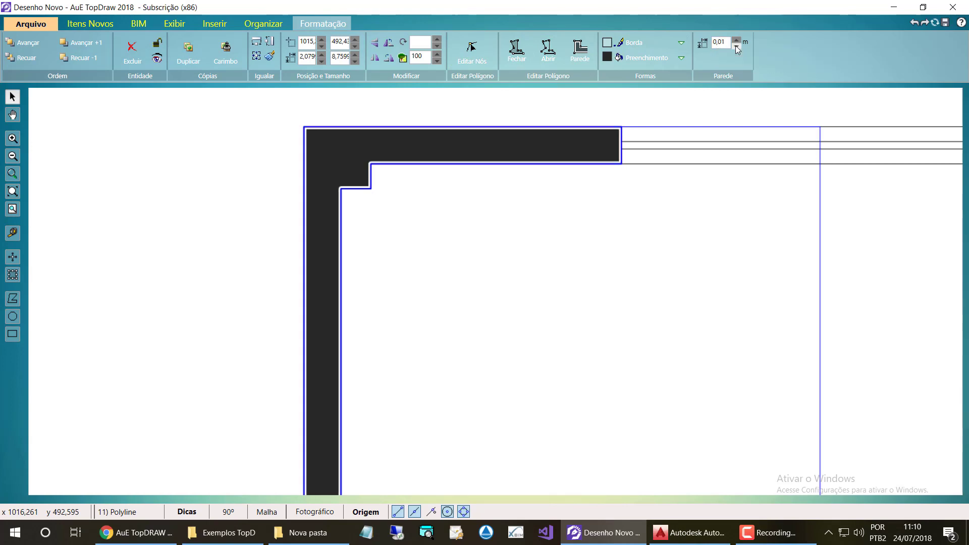
pyautogui.click(736, 40)
pyautogui.click(736, 41)
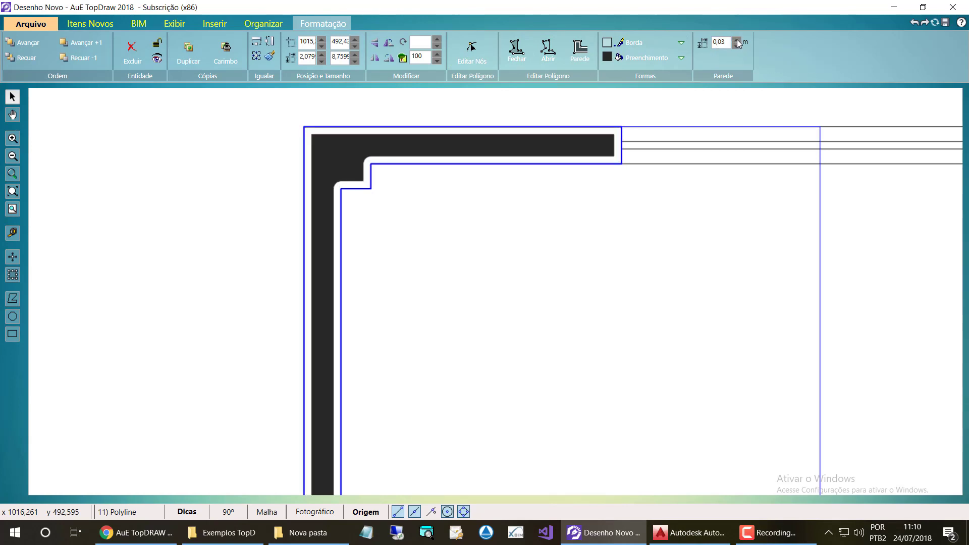
pyautogui.click(175, 197)
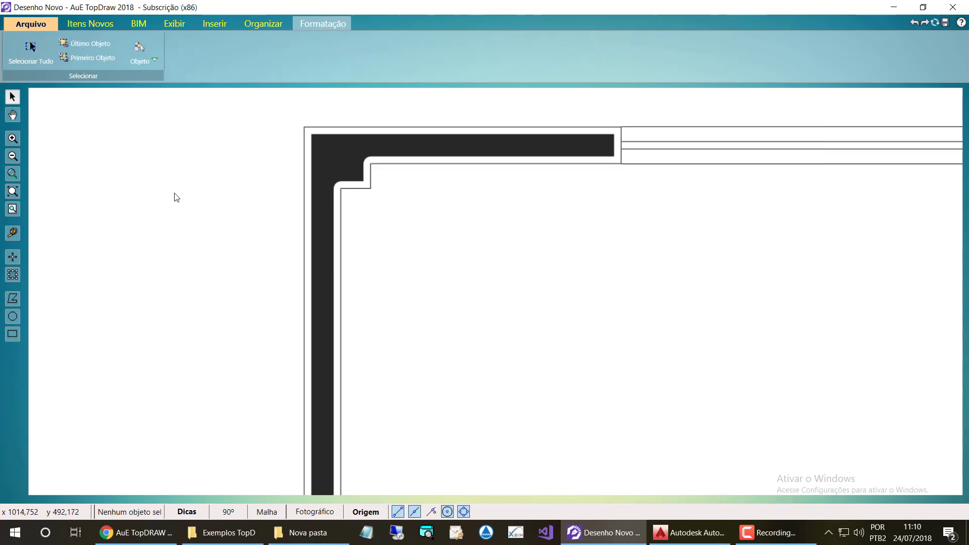
# Step: Examine the converted walls and their plaster outlines close up and across the whole floor plan
pyautogui.scroll(-1, 232, 147)
pyautogui.scroll(-2, 217, 147)
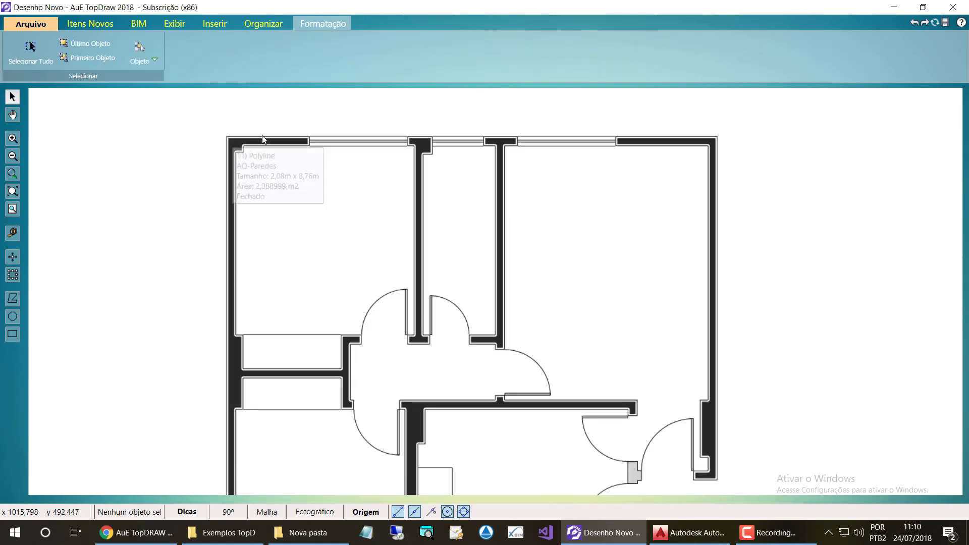
pyautogui.scroll(1, 232, 154)
pyautogui.scroll(1, 237, 159)
pyautogui.scroll(-3, 151, 152)
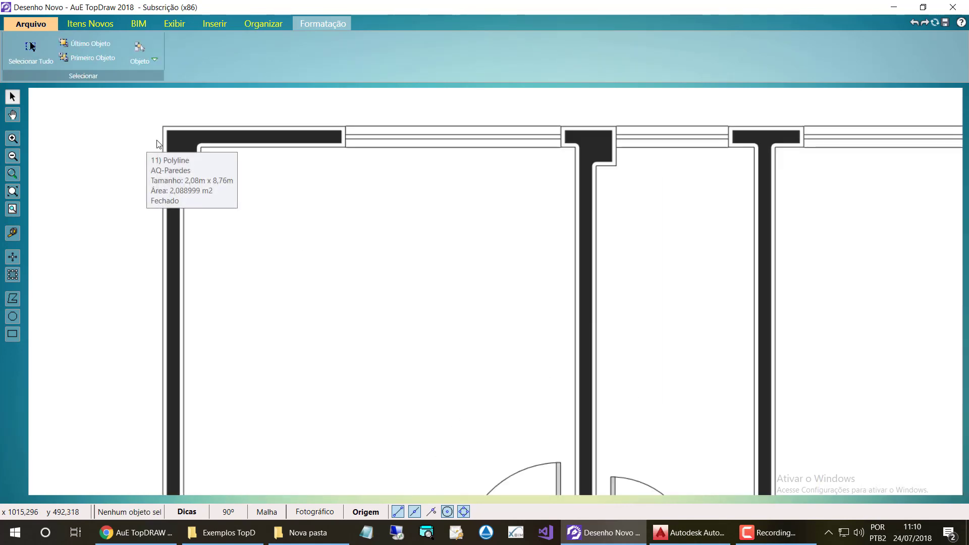
pyautogui.scroll(-1, 204, 132)
pyautogui.scroll(2, 113, 139)
pyautogui.scroll(2, 259, 123)
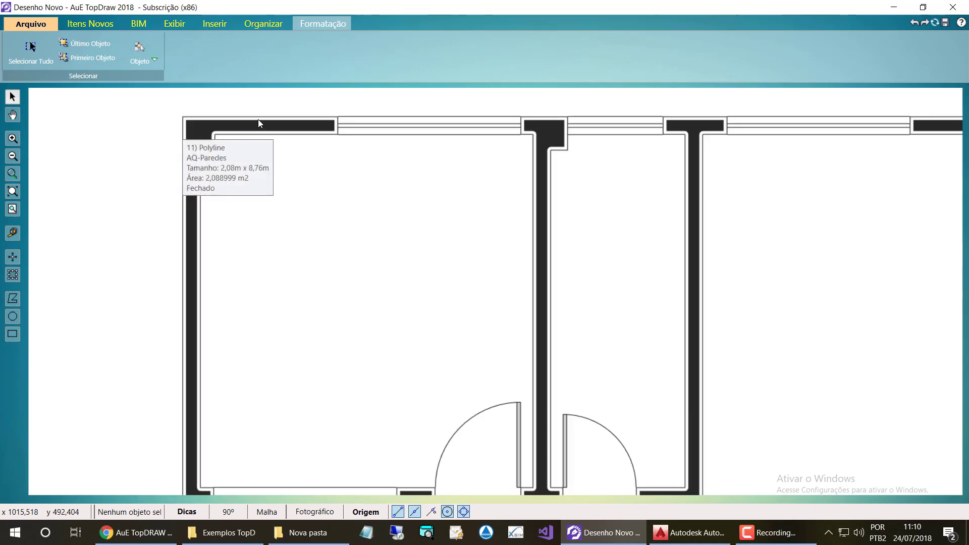
pyautogui.scroll(-2, 96, 149)
pyautogui.scroll(-1, 271, 151)
pyautogui.scroll(-1, 271, 151)
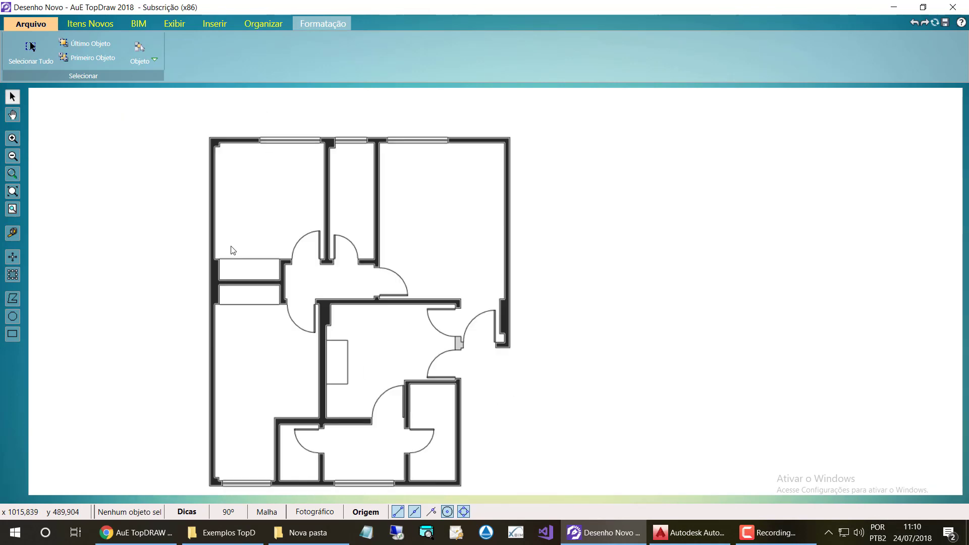
pyautogui.scroll(1, 256, 327)
pyautogui.scroll(-1, 259, 310)
pyautogui.scroll(1, 230, 169)
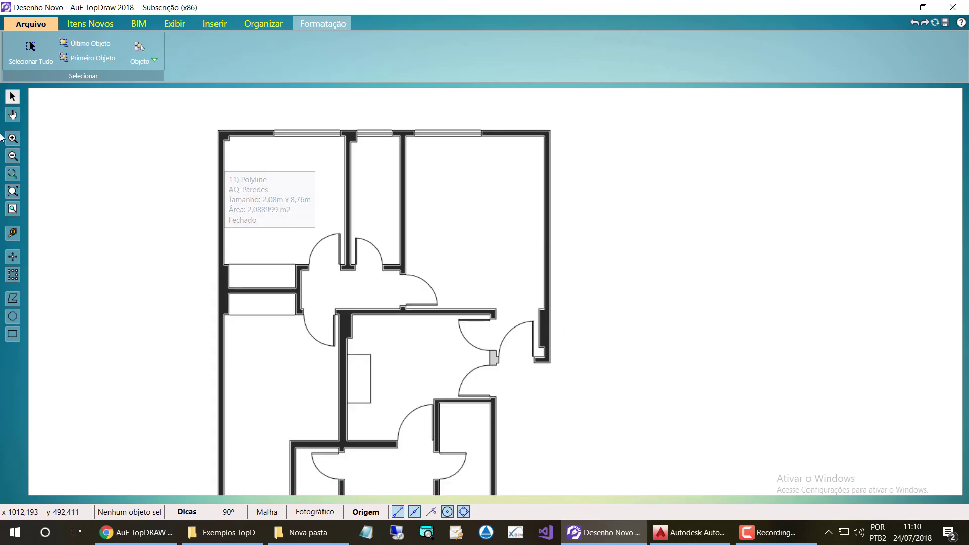
# Step: Start a polygon at the upper-left room's pillar corner and trace the room's window wall and right wall down to the doorway
pyautogui.click(16, 299)
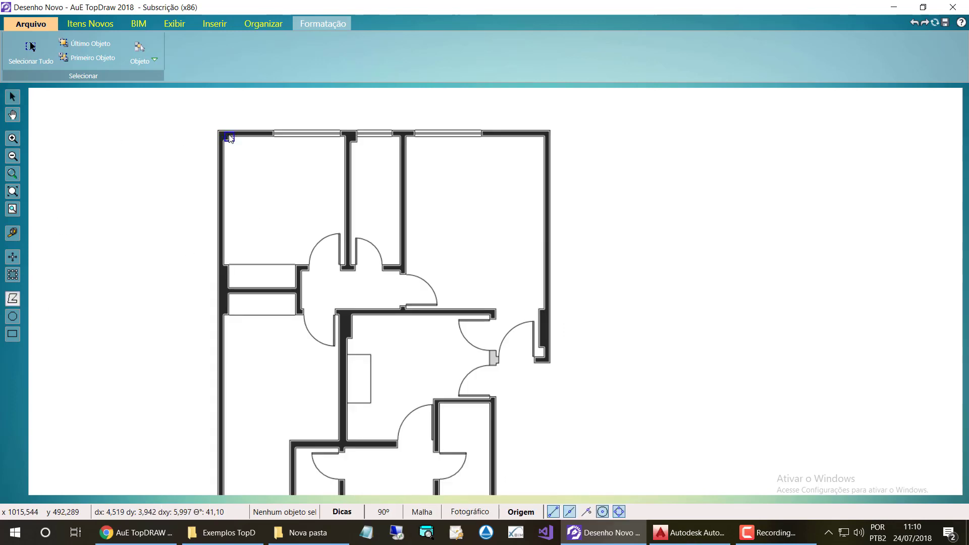
pyautogui.scroll(2, 229, 137)
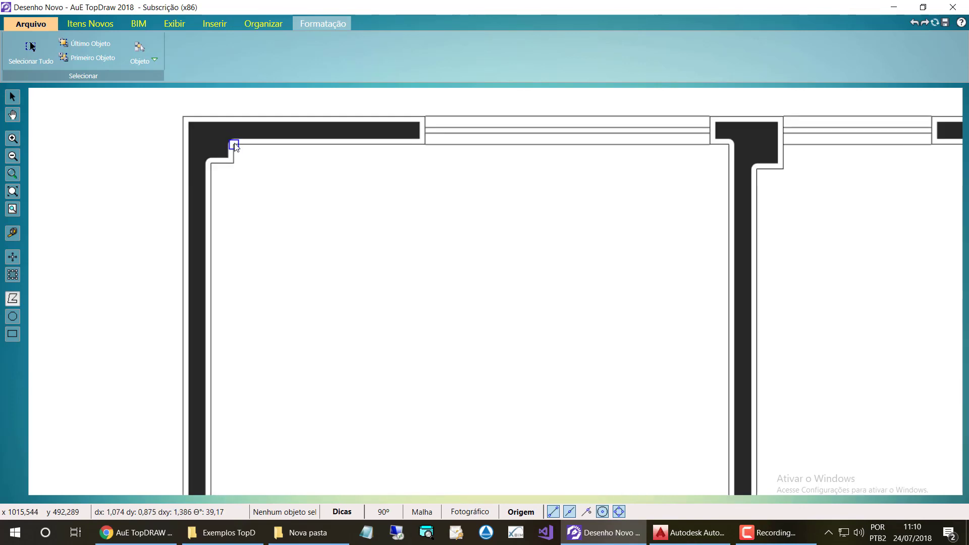
pyautogui.click(234, 145)
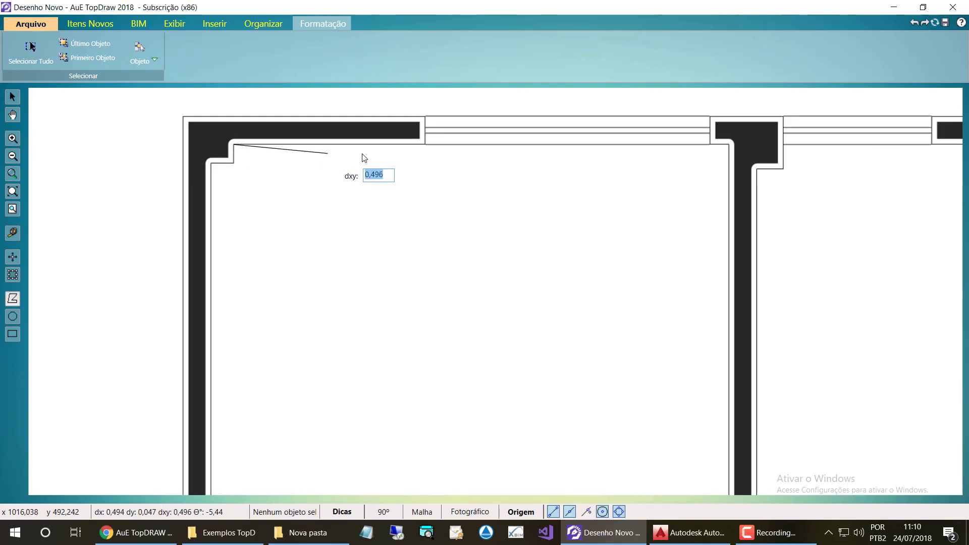
pyautogui.click(728, 145)
pyautogui.scroll(-3, 201, 144)
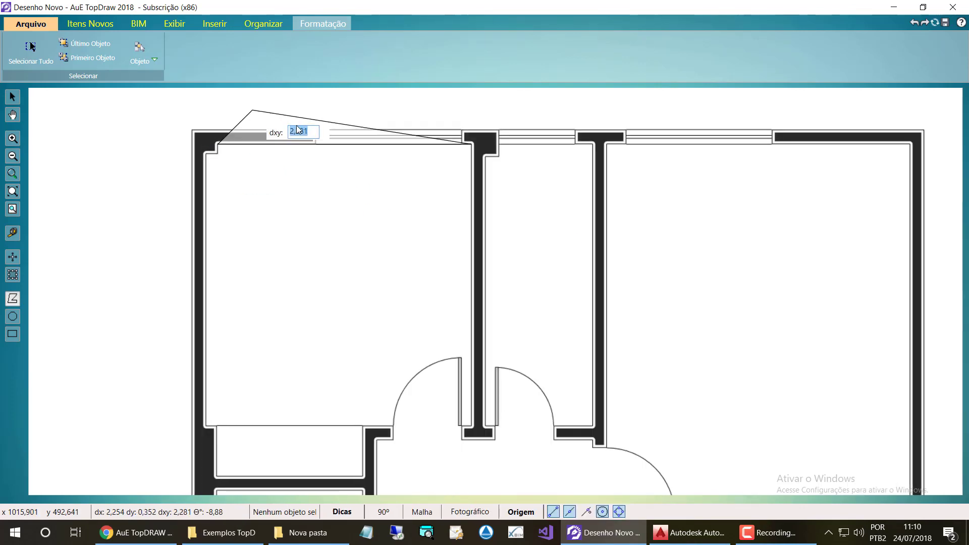
pyautogui.click(413, 320)
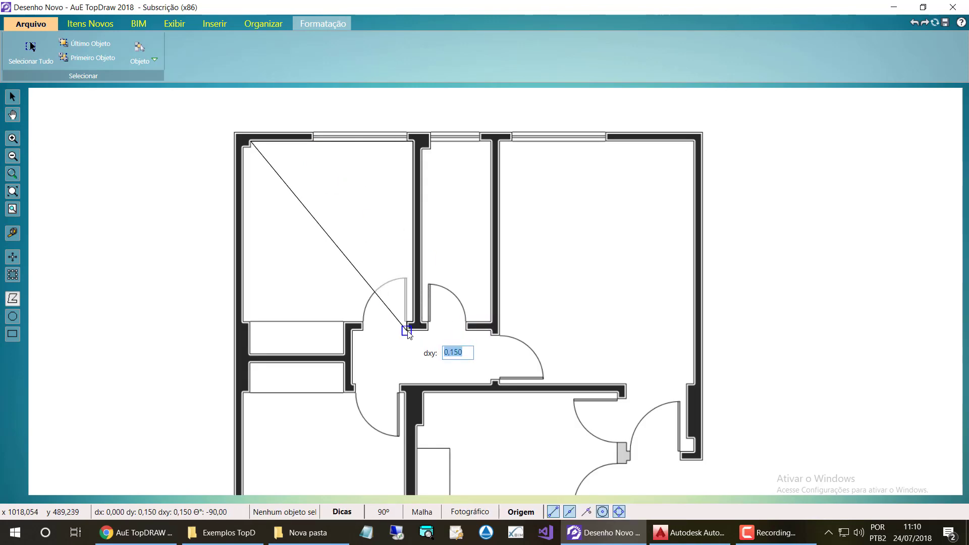
# Step: Continue the polygon along the corridor's upper wall and around the large upper-right room to the entrance door
pyautogui.click(491, 331)
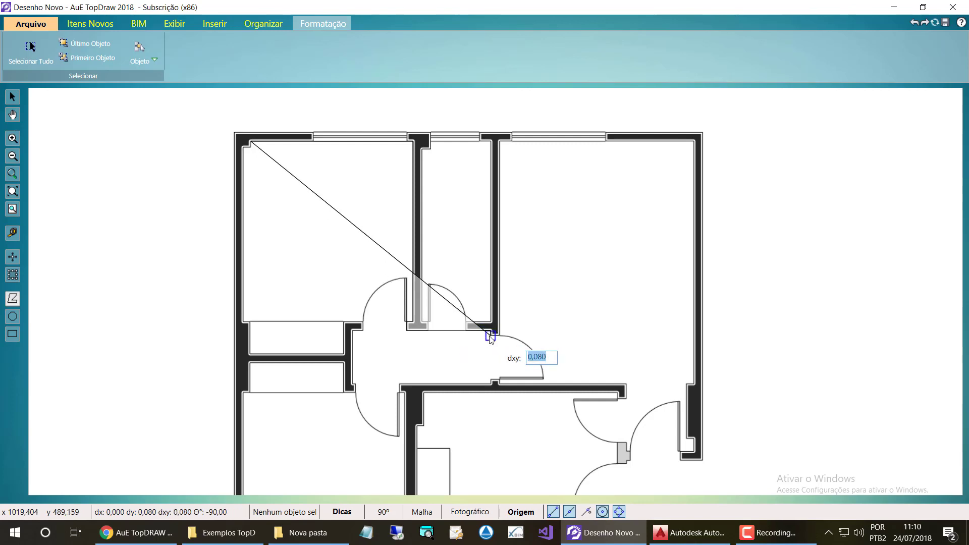
pyautogui.click(499, 336)
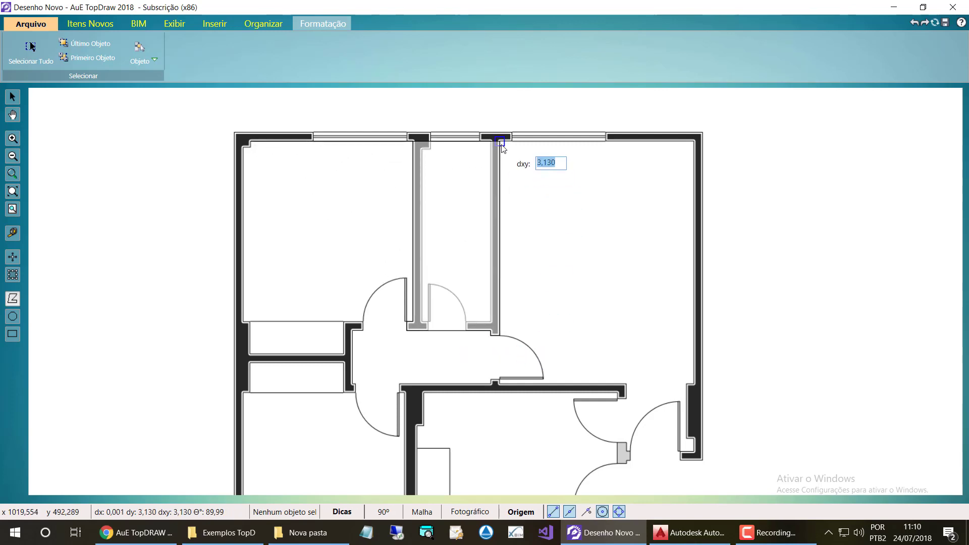
pyautogui.click(499, 143)
pyautogui.click(695, 144)
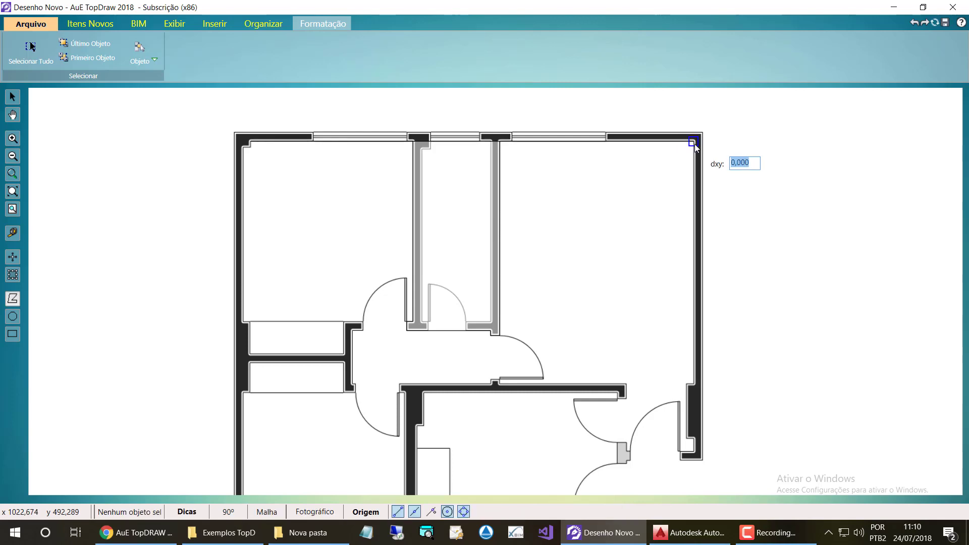
pyautogui.click(698, 385)
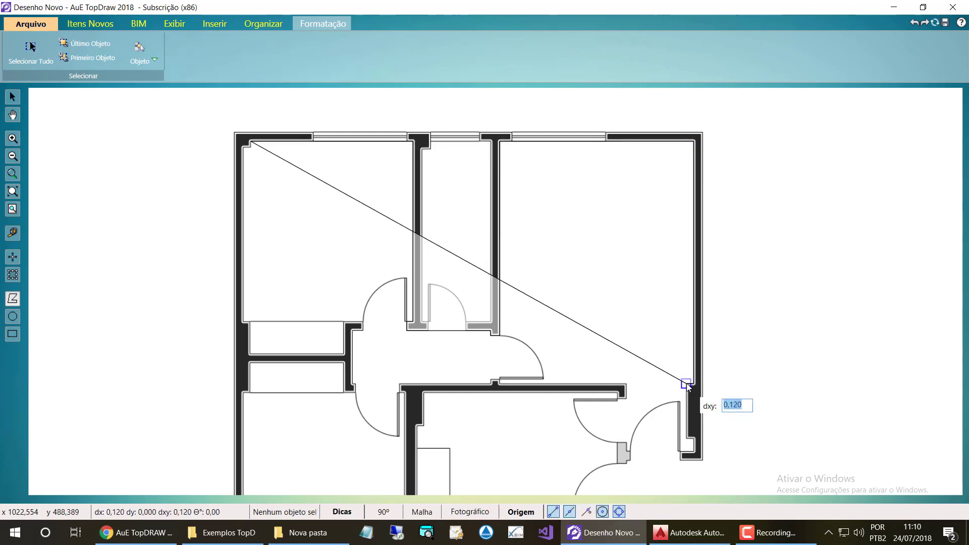
pyautogui.click(686, 440)
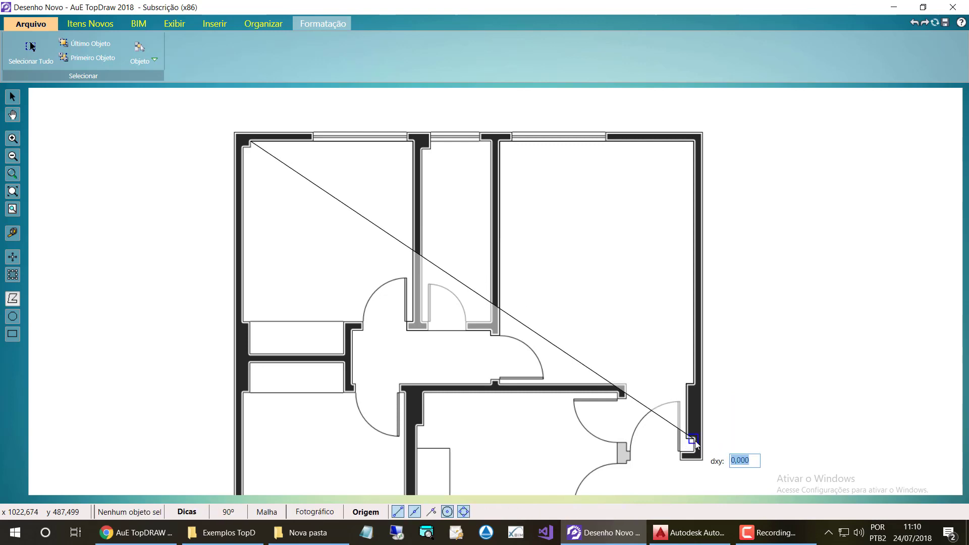
pyautogui.click(625, 449)
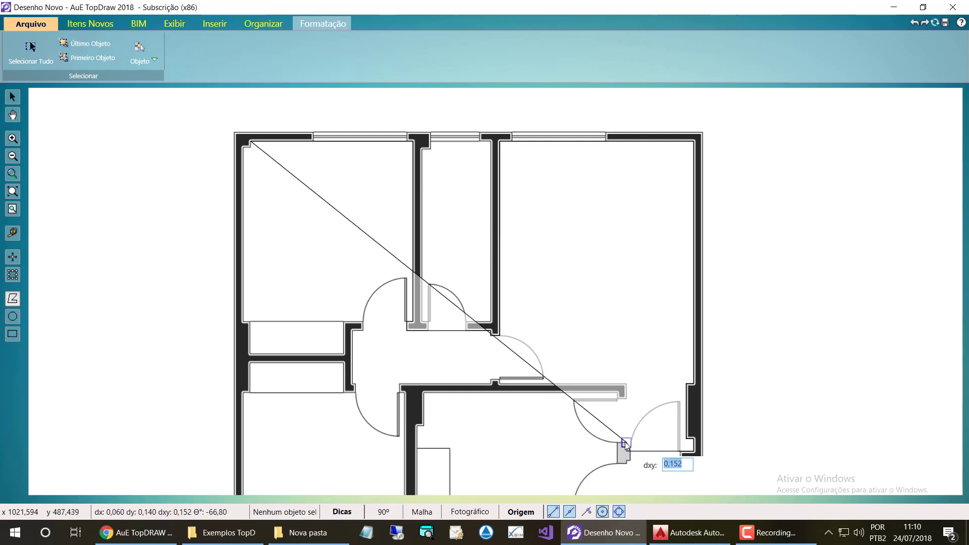
# Step: Continue the polygon from the entrance back along the corridor's lower wall to the lower-left room's doorway
pyautogui.click(626, 384)
pyautogui.click(498, 380)
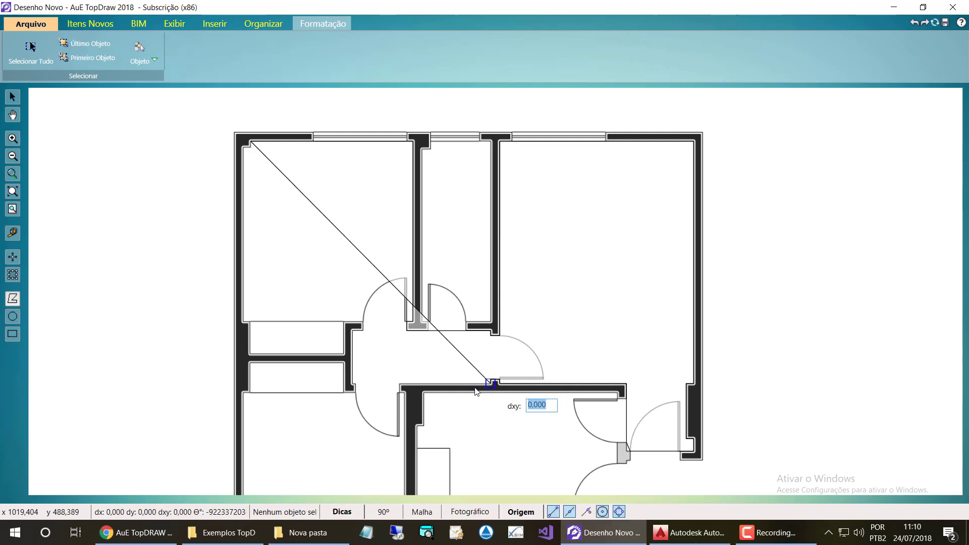
pyautogui.click(402, 394)
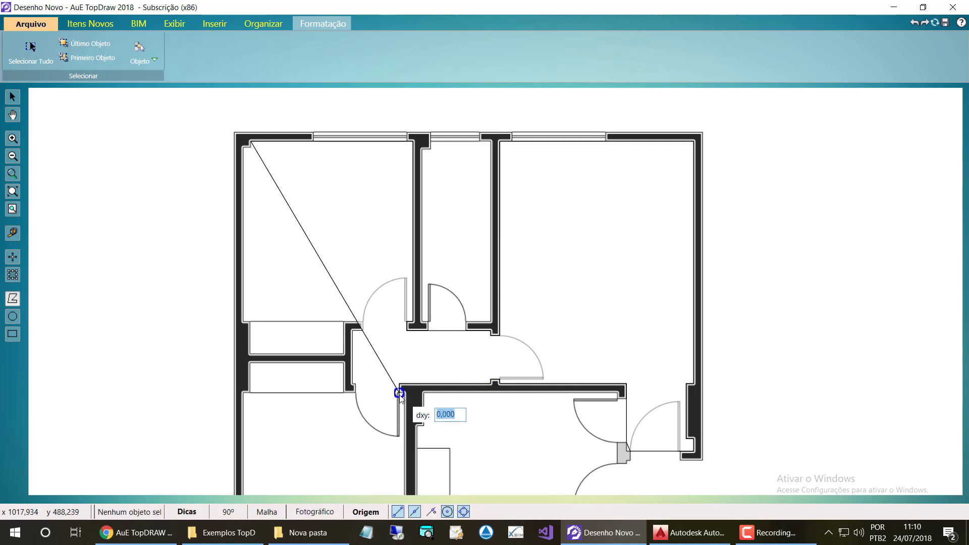
# Step: Trace the polygon down the lower-left room's right wall and around its recess to the window wall
pyautogui.scroll(3, 411, 393)
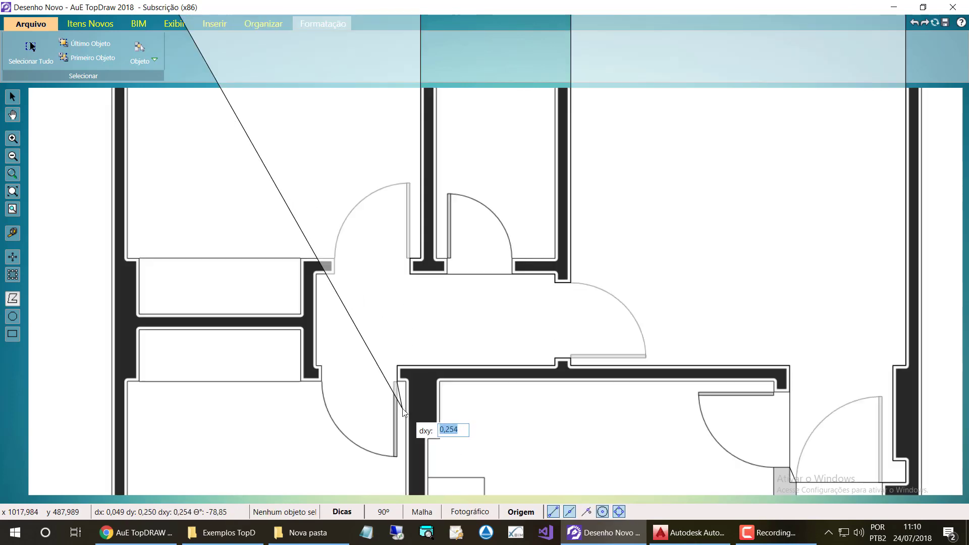
pyautogui.scroll(-5, 372, 269)
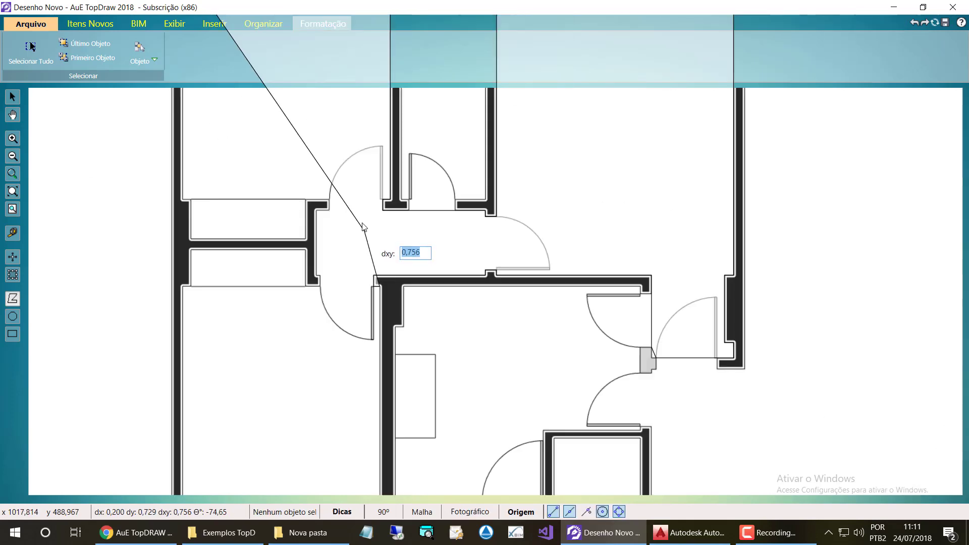
pyautogui.scroll(2, 356, 323)
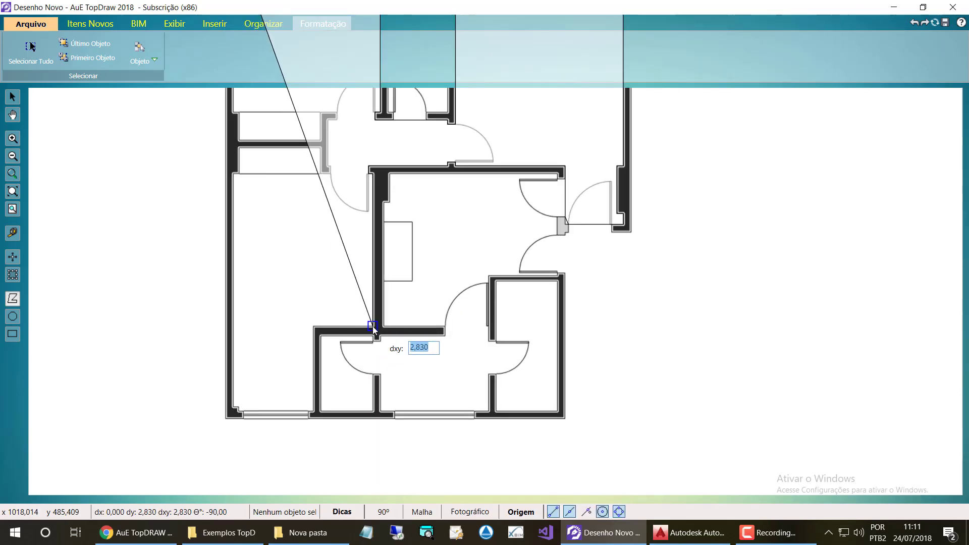
pyautogui.click(373, 325)
pyautogui.click(315, 327)
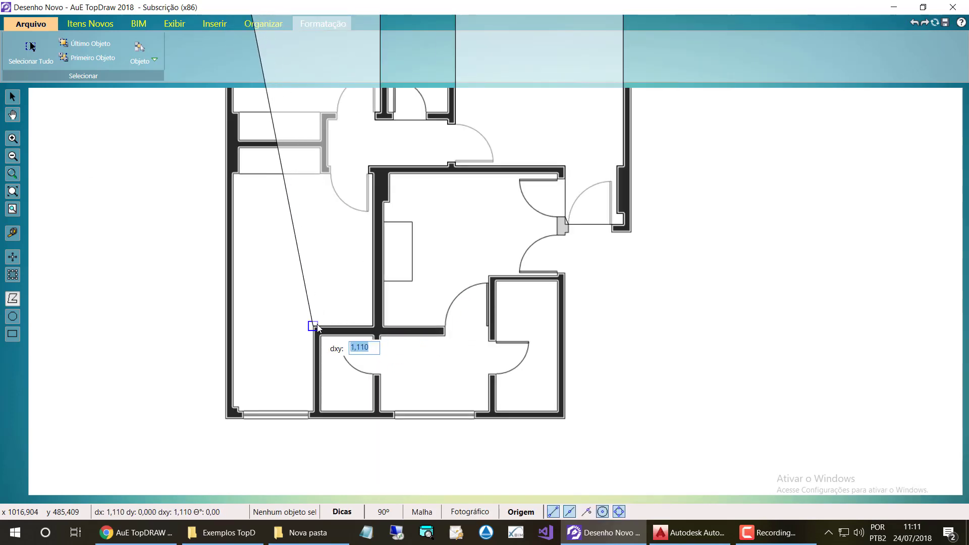
pyautogui.click(314, 413)
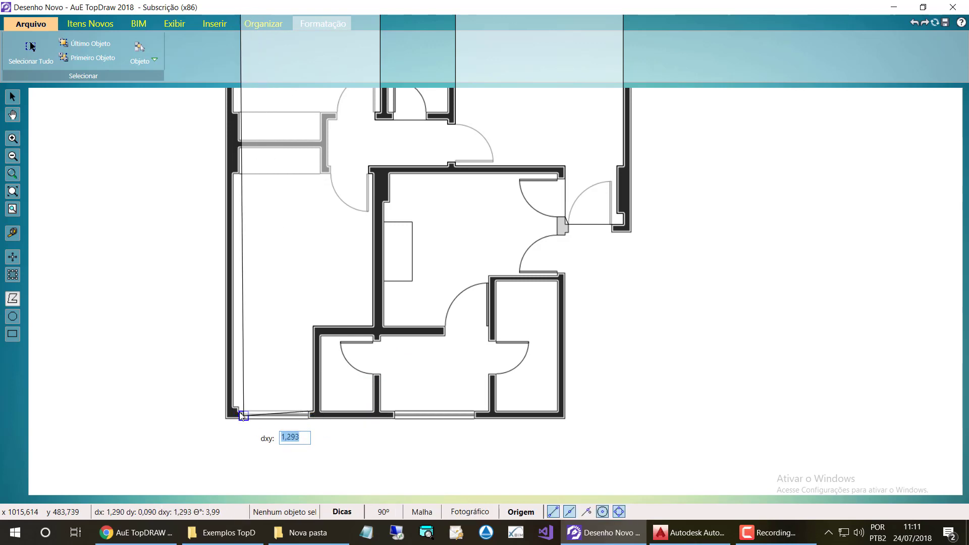
# Step: Trace the polygon along the lower-left room's window wall, left wall and closet niche to the doorway jamb
pyautogui.scroll(2, 240, 412)
pyautogui.scroll(2, 239, 413)
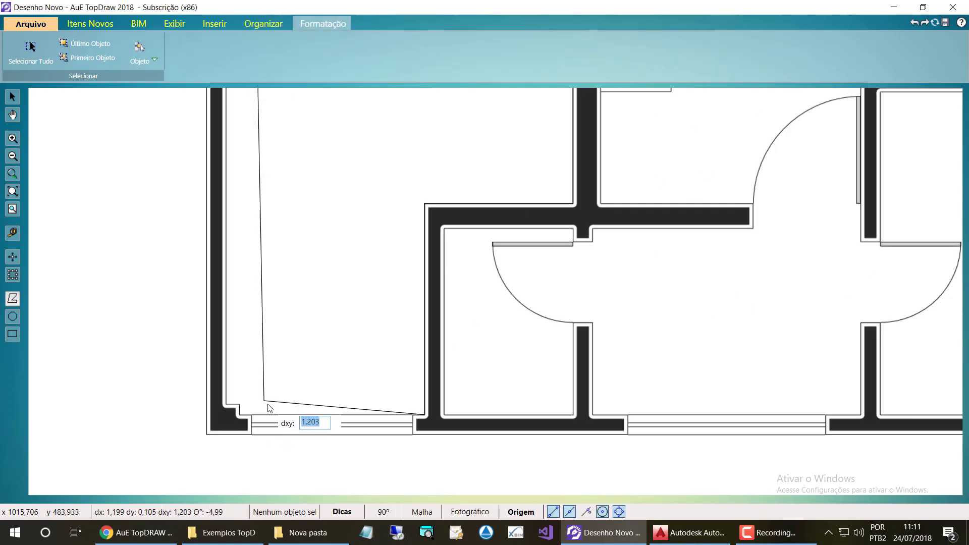
pyautogui.click(239, 415)
pyautogui.scroll(-2, 318, 360)
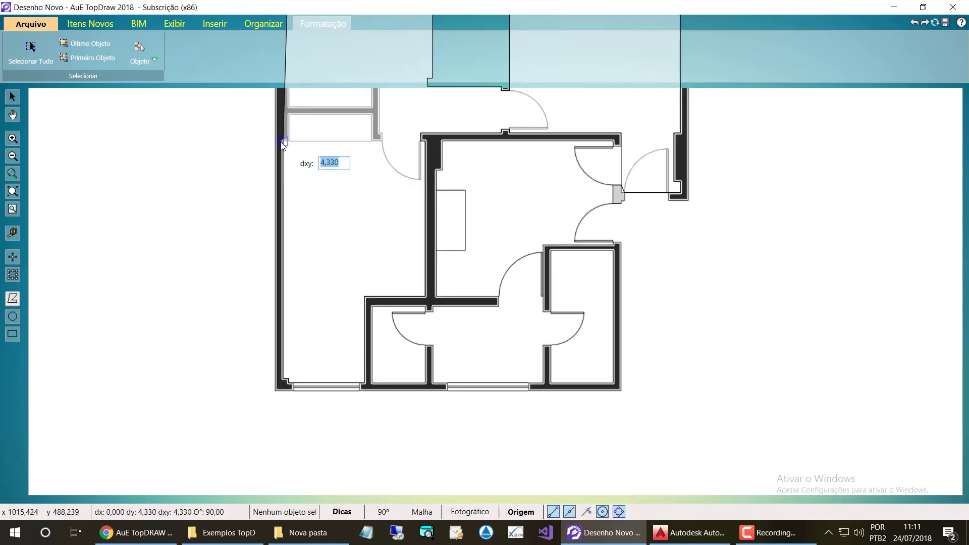
pyautogui.click(284, 143)
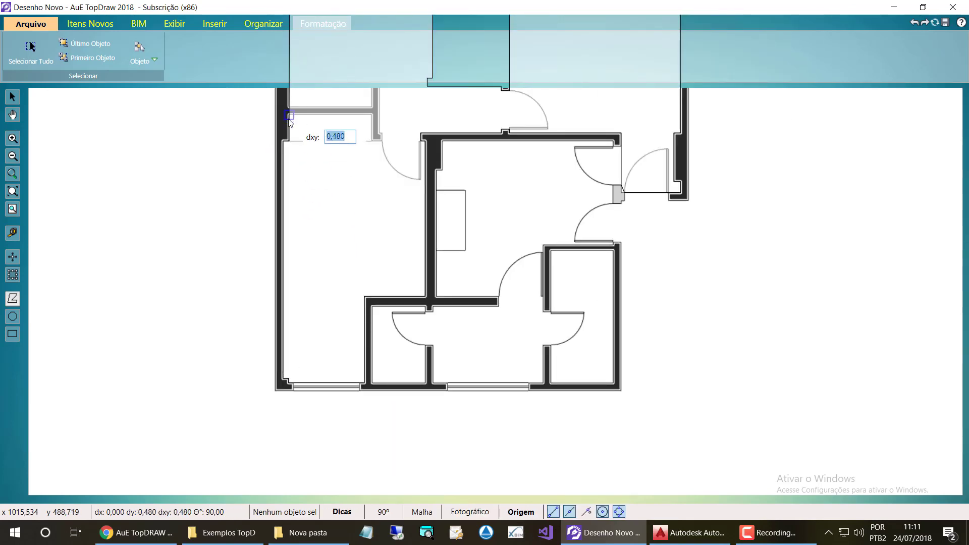
pyautogui.click(288, 116)
pyautogui.click(374, 115)
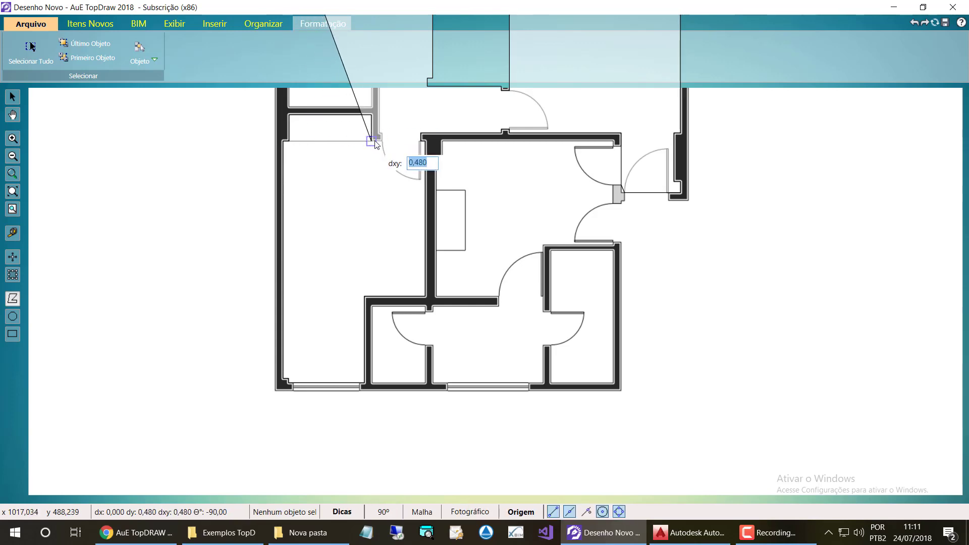
pyautogui.click(371, 142)
pyautogui.click(382, 140)
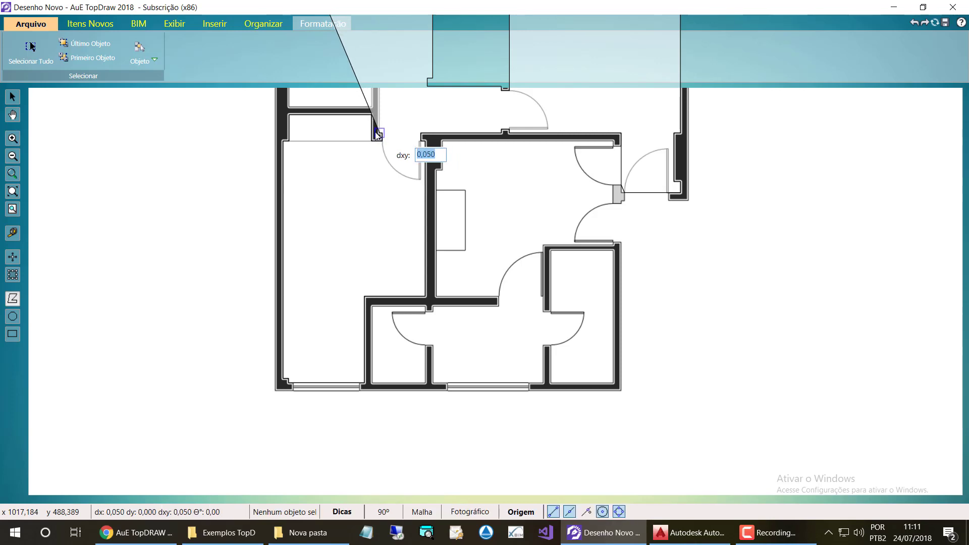
# Step: Trace the polygon around the upper closet niche and the upper-left room's left wall and close it at the starting pillar
pyautogui.scroll(-2, 375, 236)
pyautogui.scroll(3, 394, 144)
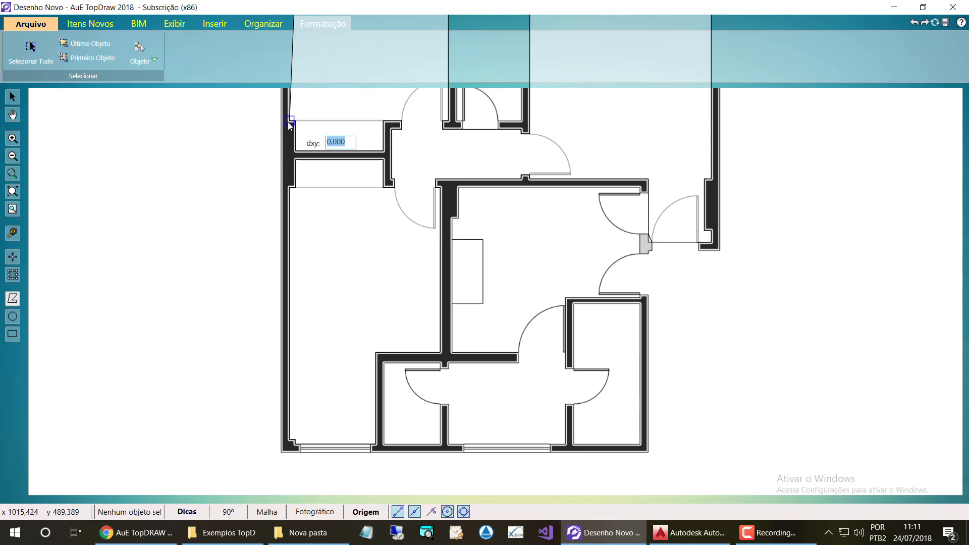
pyautogui.scroll(-4, 288, 122)
pyautogui.scroll(5, 346, 159)
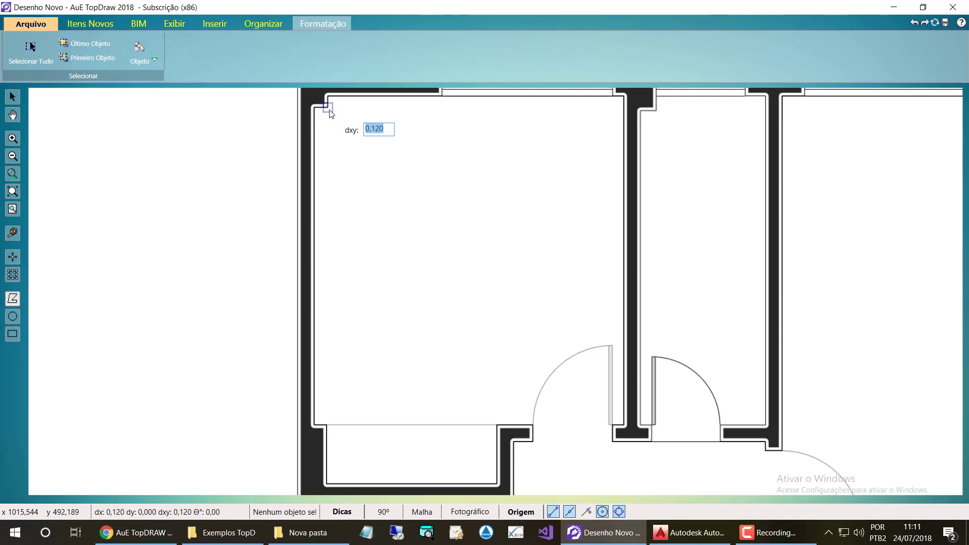
pyautogui.click(329, 112)
pyautogui.rightClick(329, 112)
pyautogui.press('Escape')
pyautogui.scroll(-3, 190, 151)
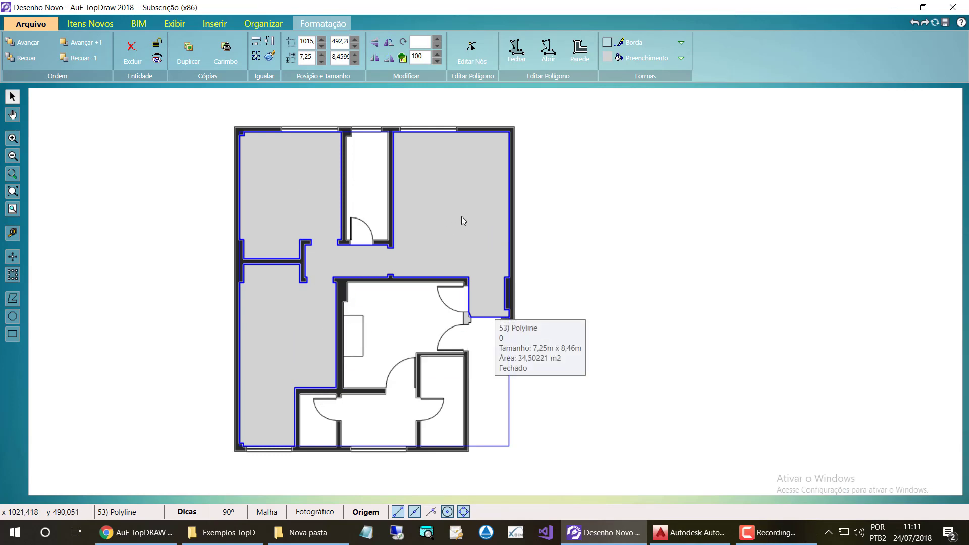
# Step: Open the item catalogue and display the bedroom floor finishes (Quarto, Pisos) as photos
pyautogui.click(76, 24)
pyautogui.click(68, 67)
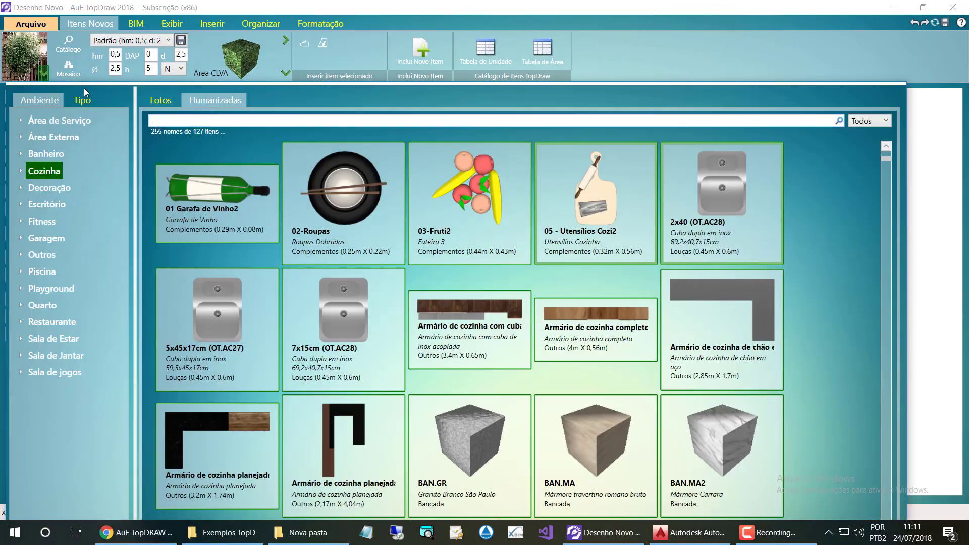
pyautogui.click(21, 305)
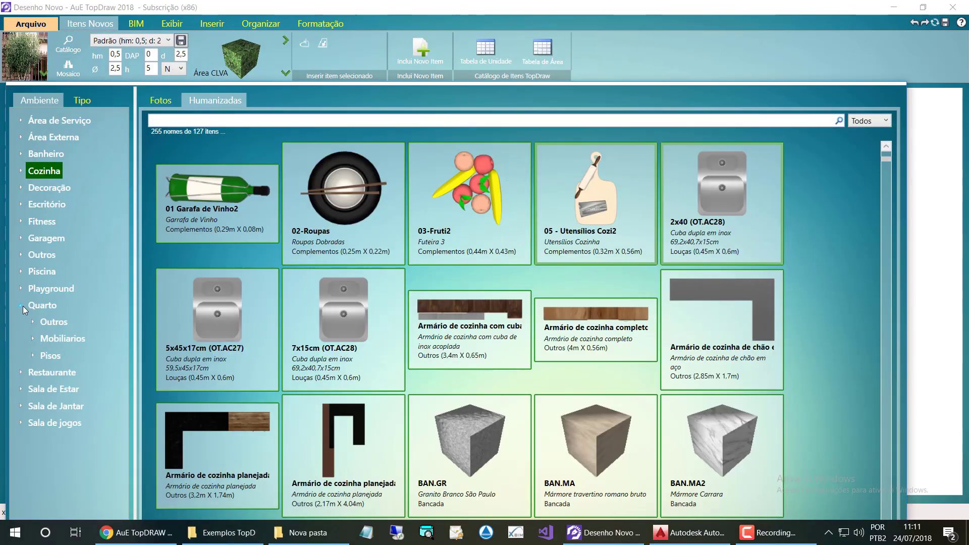
pyautogui.click(51, 356)
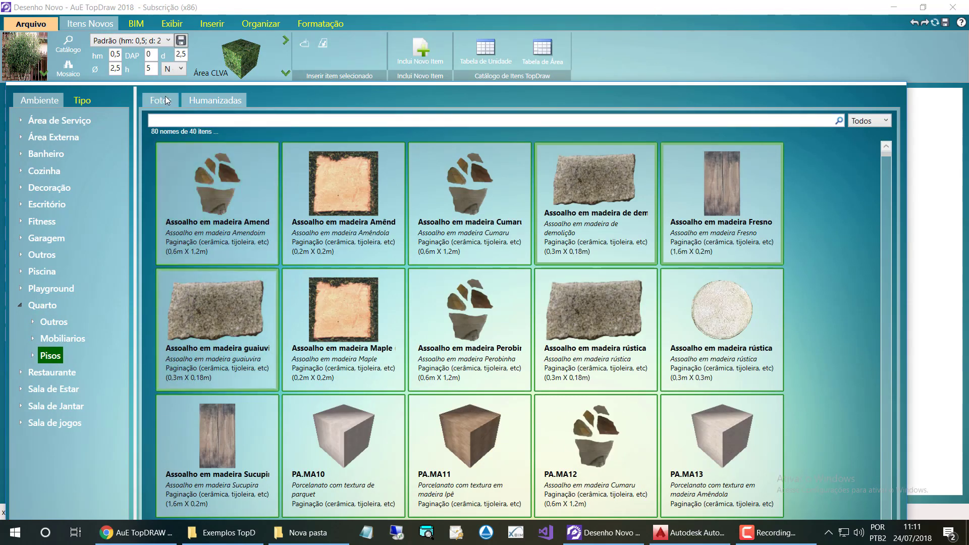
pyautogui.click(166, 99)
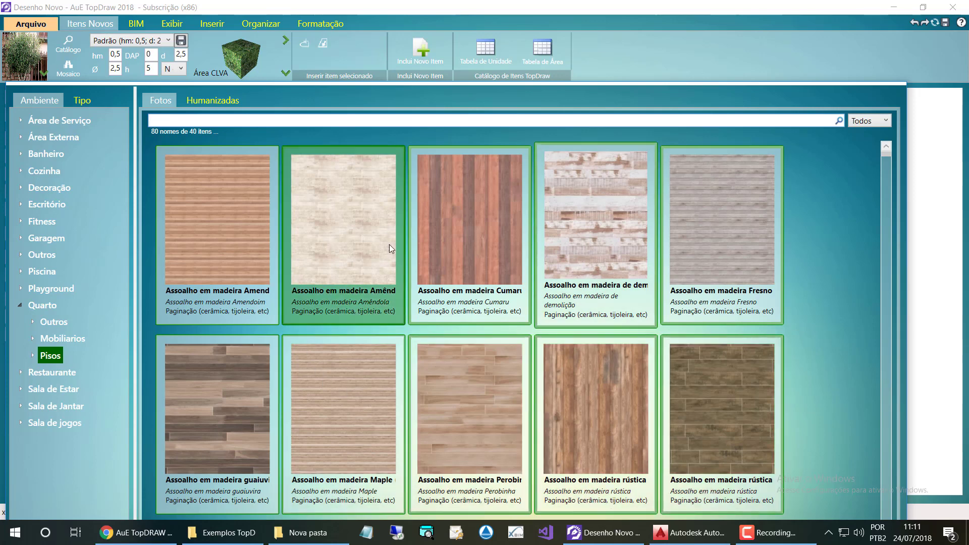
# Step: Choose the Assoalho em madeira Perobinha finish from the bedroom floors and apply it to the selected room polygon
pyautogui.scroll(-1, 402, 254)
pyautogui.scroll(-2, 403, 254)
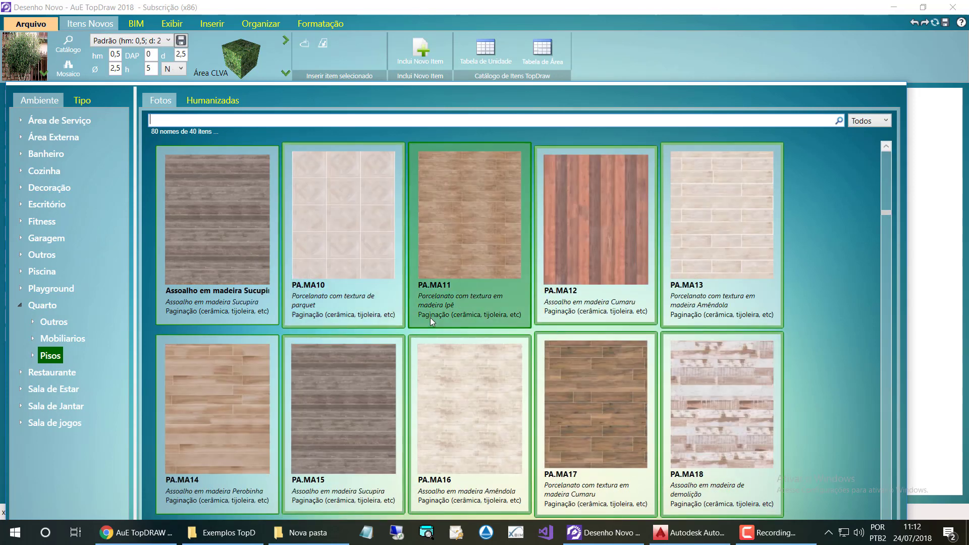
pyautogui.scroll(-2, 430, 317)
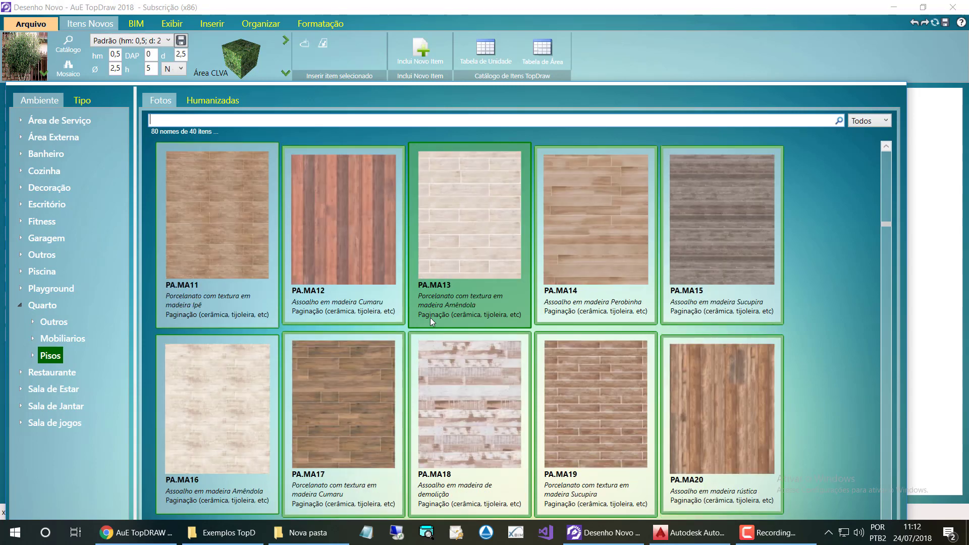
pyautogui.scroll(-1, 430, 329)
pyautogui.scroll(2, 430, 329)
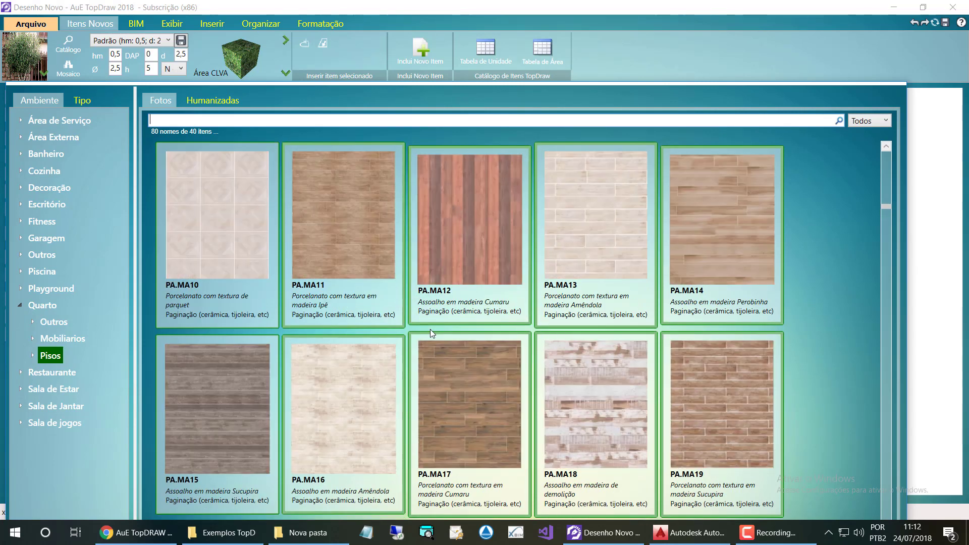
pyautogui.scroll(2, 430, 329)
pyautogui.scroll(1, 430, 329)
pyautogui.scroll(2, 430, 328)
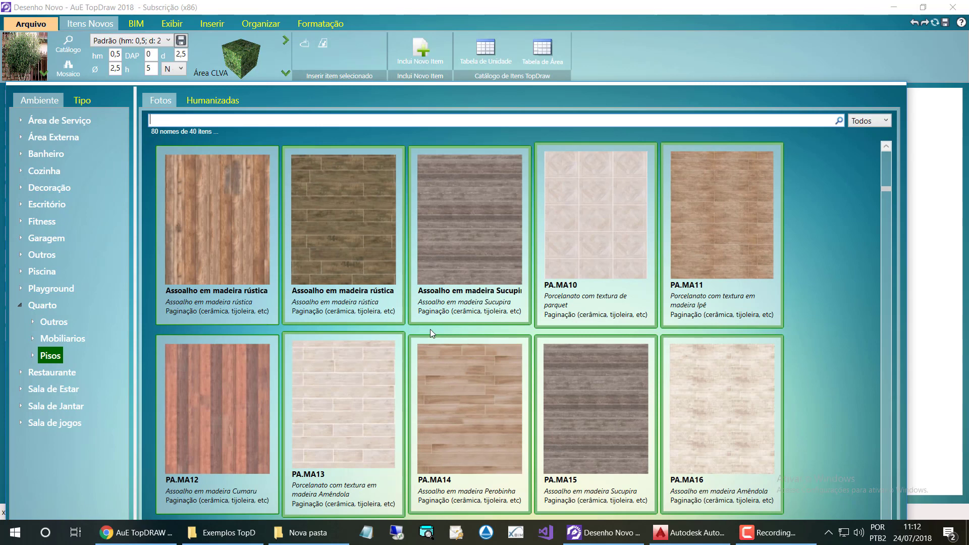
pyautogui.scroll(2, 430, 329)
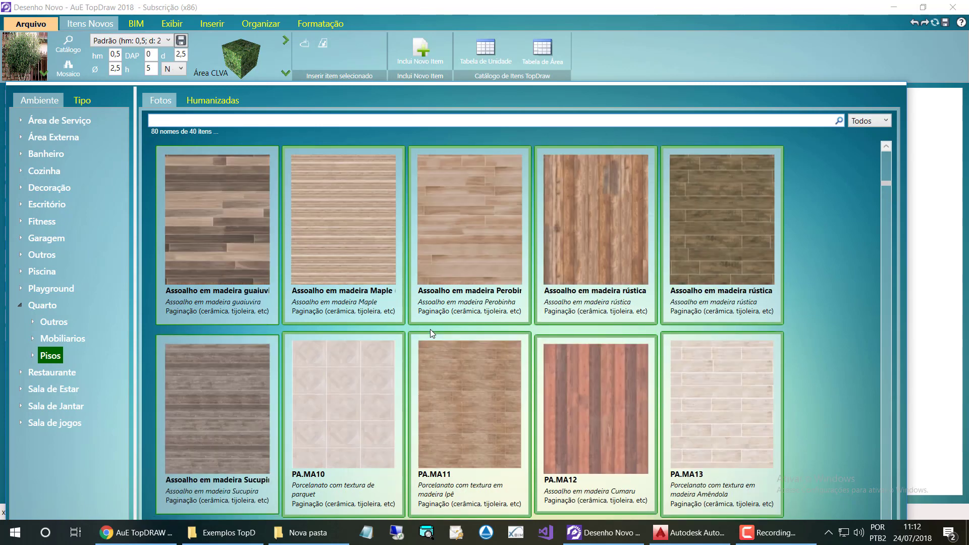
pyautogui.scroll(1, 430, 329)
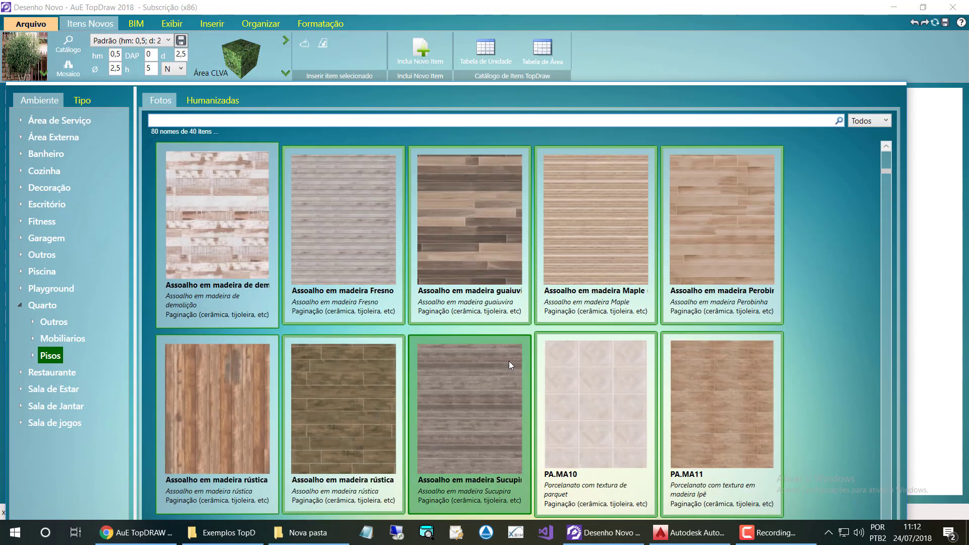
pyautogui.scroll(3, 488, 338)
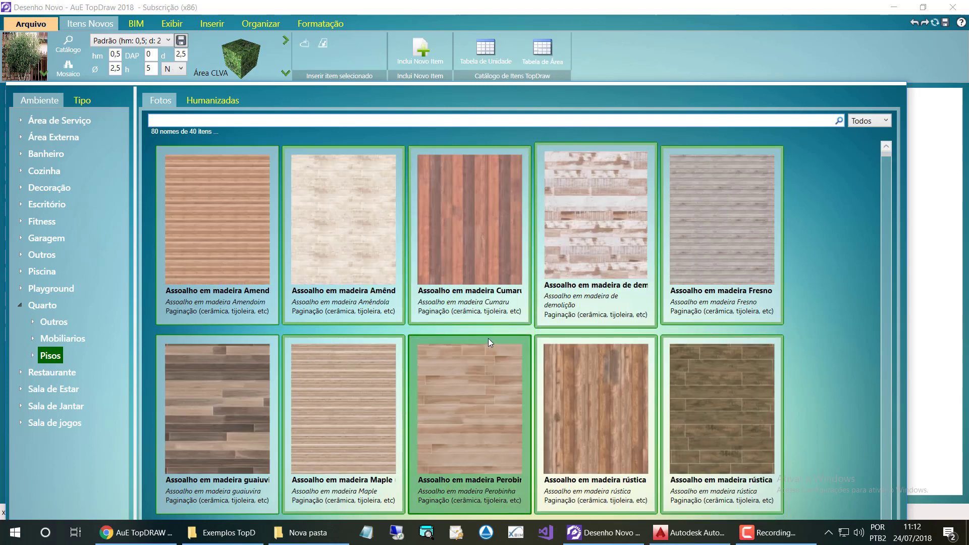
pyautogui.doubleClick(491, 409)
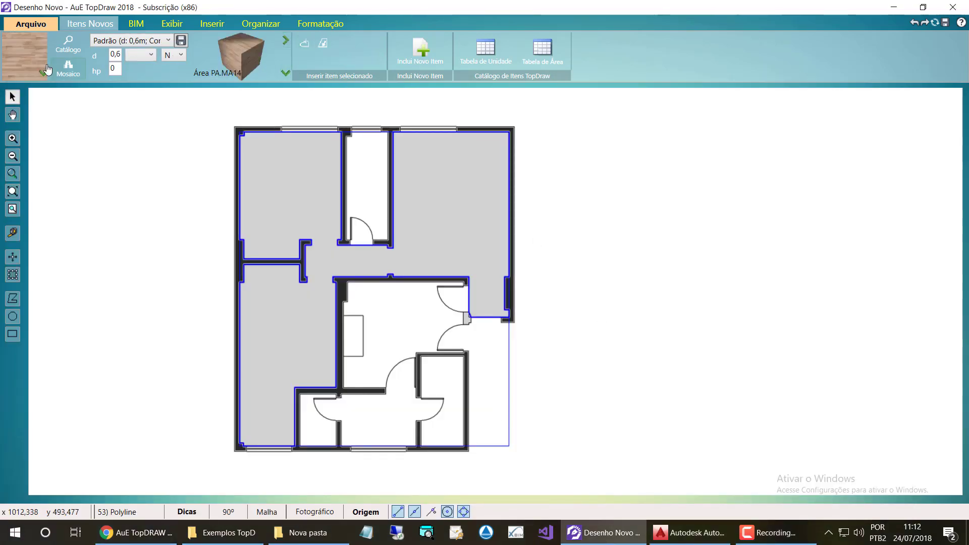
pyautogui.click(330, 47)
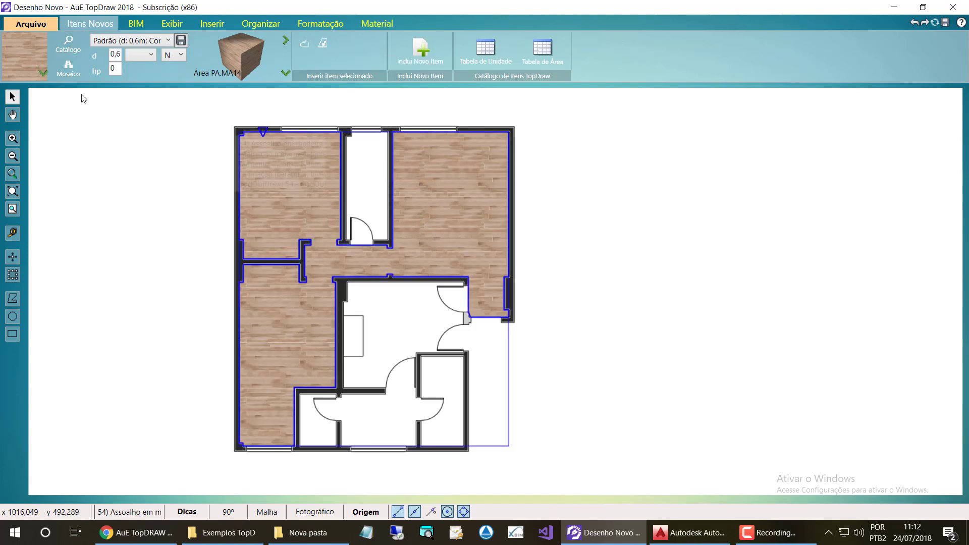
# Step: Display the formatting options and examine the applied wood floor around the hallway, closets and doorways
pyautogui.click(137, 23)
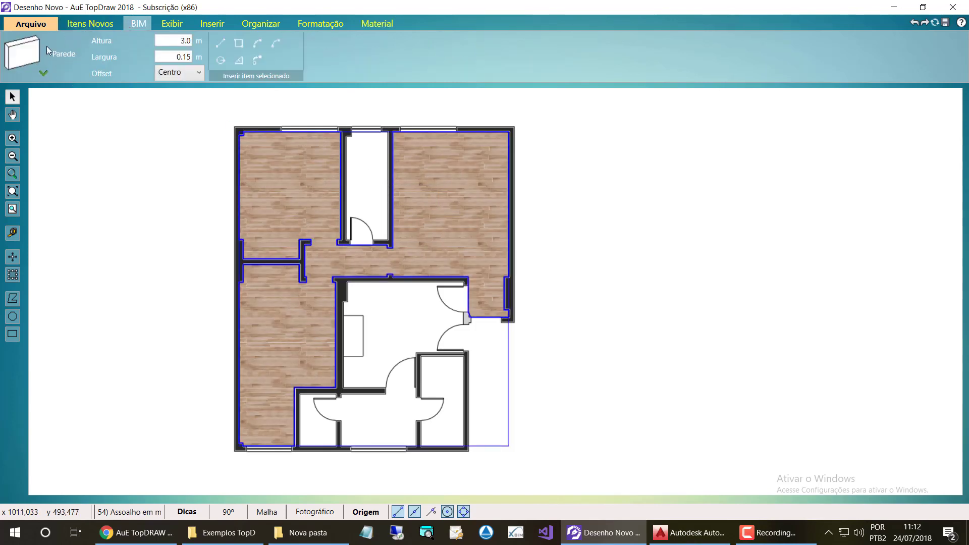
pyautogui.click(320, 24)
pyautogui.scroll(3, 221, 148)
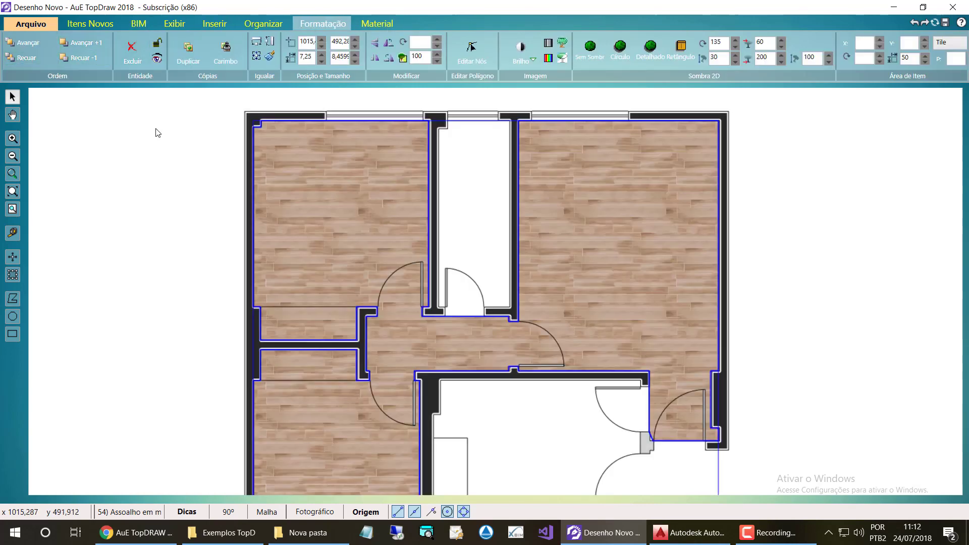
pyautogui.scroll(-2, 353, 162)
pyautogui.scroll(-1, 319, 142)
pyautogui.scroll(5, 367, 230)
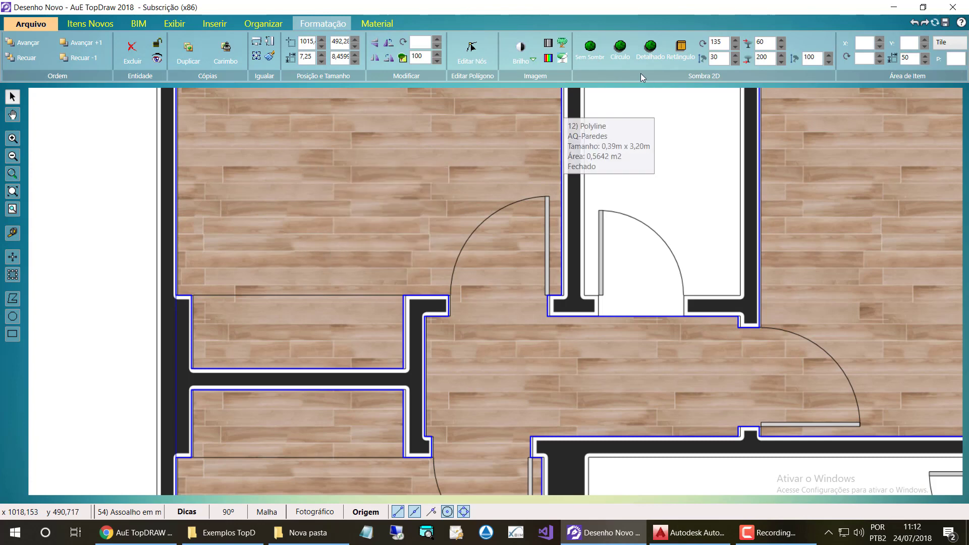
pyautogui.scroll(-2, 214, 154)
pyautogui.scroll(-2, 364, 230)
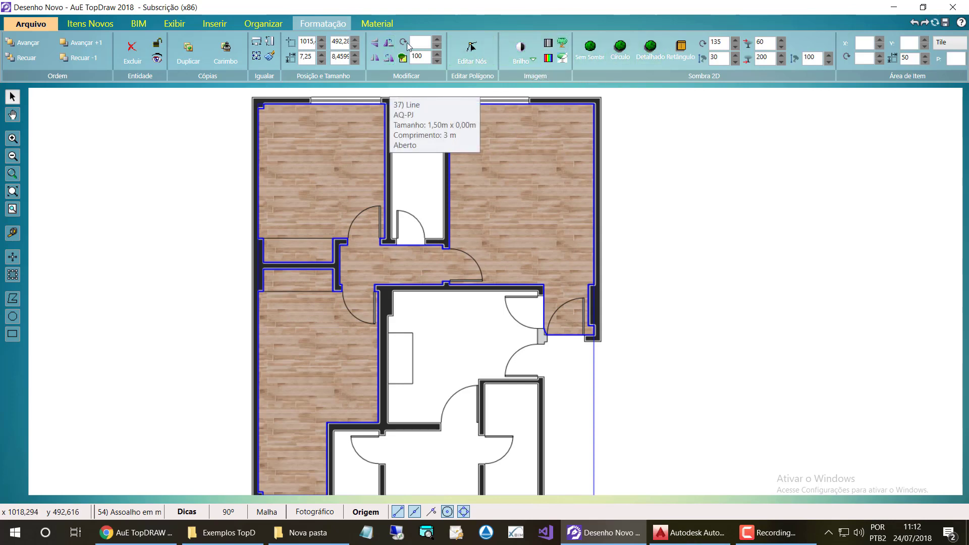
pyautogui.scroll(-1, 405, 42)
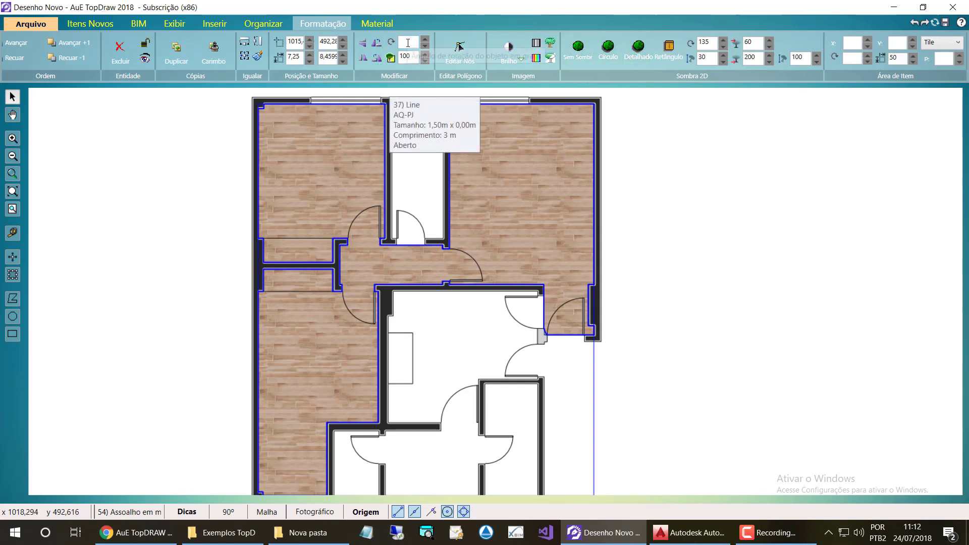
# Step: Try rotating the wood floor texture to 95 degrees
pyautogui.click(869, 54)
pyautogui.click(869, 54)
pyautogui.click(868, 55)
pyautogui.click(869, 54)
pyautogui.click(870, 54)
pyautogui.click(869, 54)
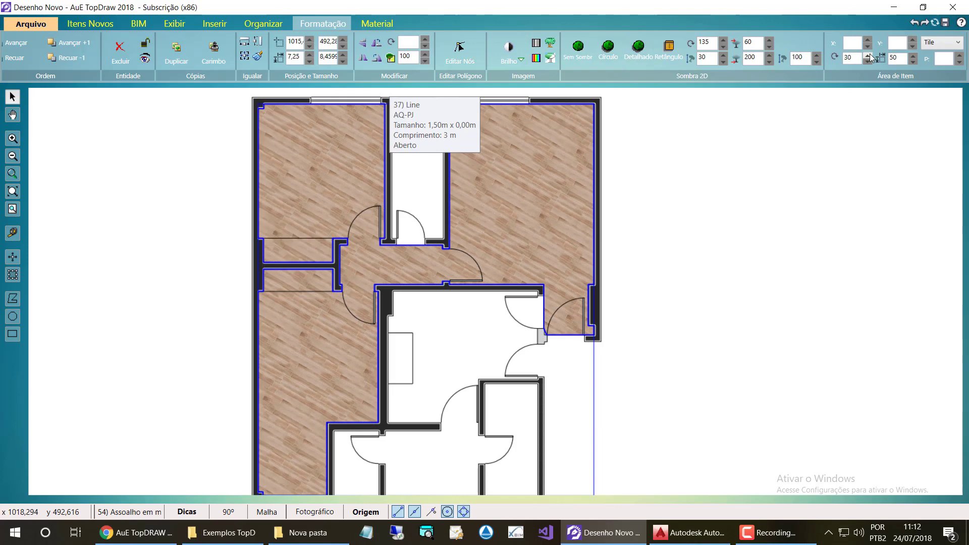
pyautogui.click(869, 54)
pyautogui.click(869, 54)
pyautogui.click(869, 55)
pyautogui.click(869, 54)
pyautogui.click(869, 54)
pyautogui.click(869, 55)
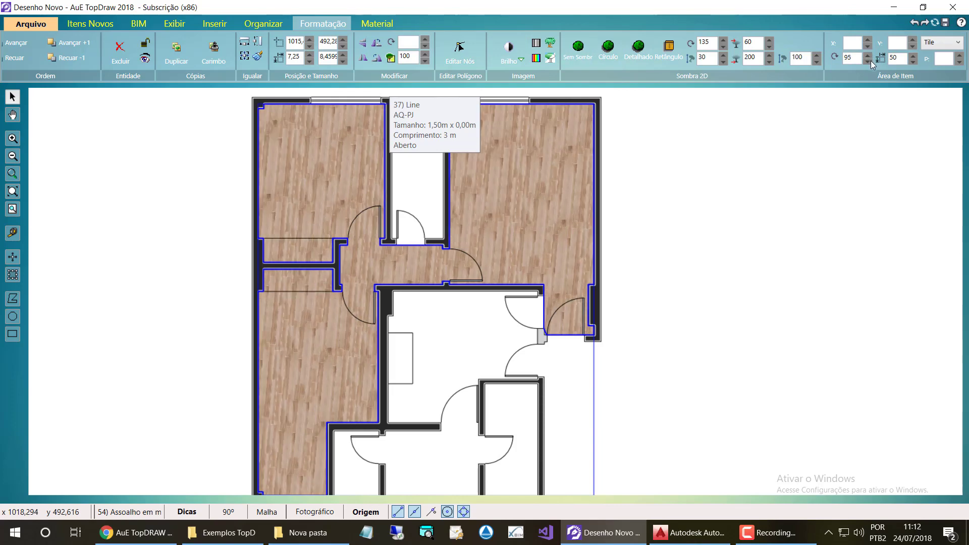
# Step: Return the wood floor texture's rotation to 0 degrees
pyautogui.click(870, 60)
pyautogui.click(870, 61)
pyautogui.click(869, 60)
pyautogui.click(870, 60)
pyautogui.click(869, 60)
pyautogui.click(870, 61)
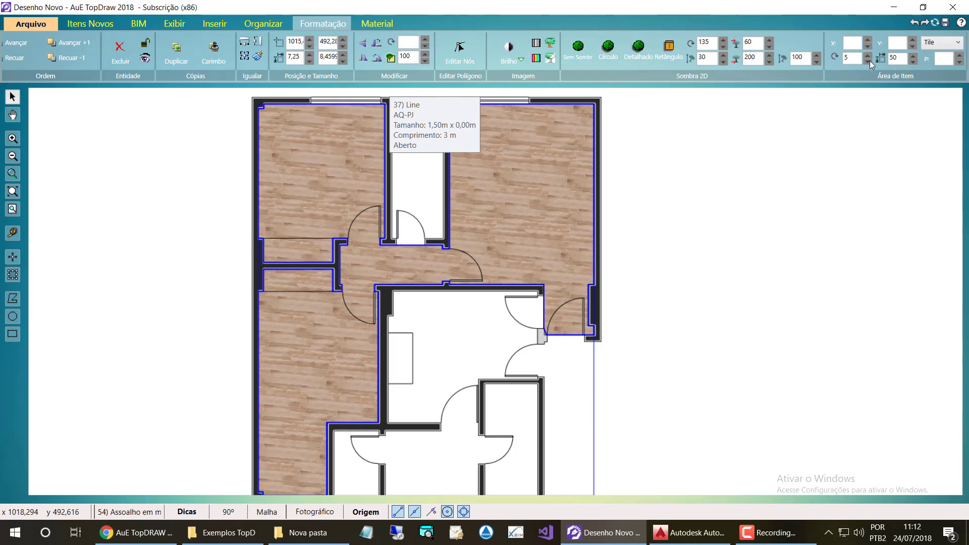
pyautogui.click(870, 60)
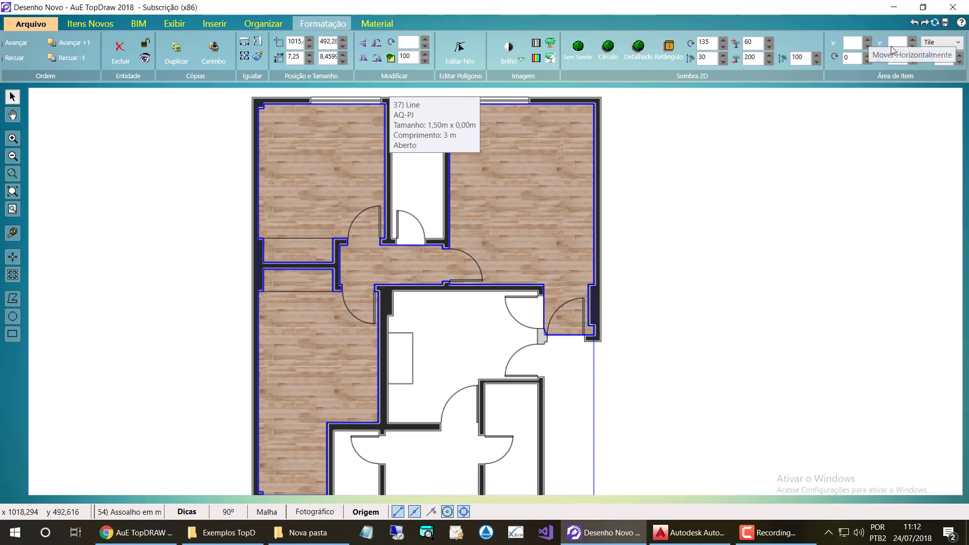
# Step: Try the wood floor's image scale at 30 and at 150, and return it to 50
pyautogui.click(913, 61)
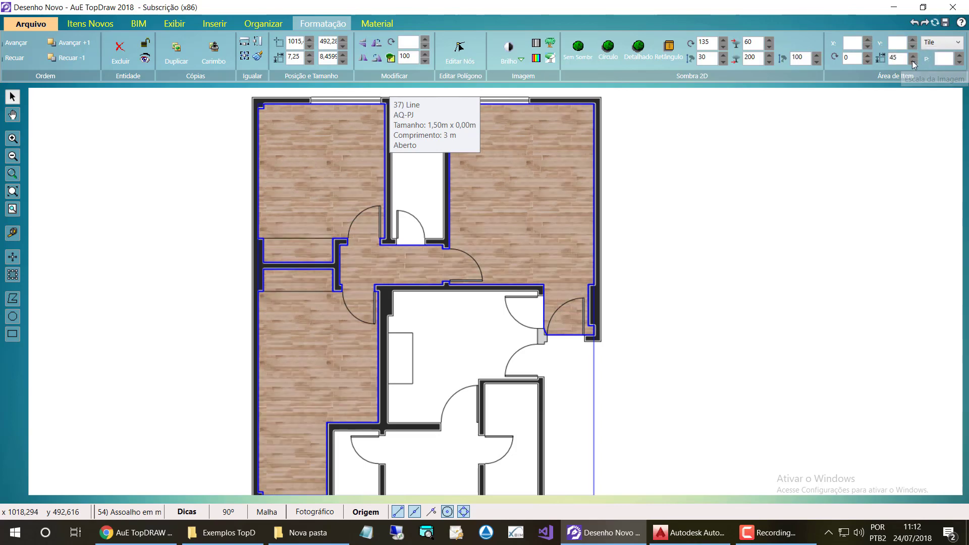
pyautogui.click(913, 61)
pyautogui.click(913, 61)
pyautogui.click(914, 61)
pyautogui.click(913, 62)
pyautogui.scroll(19, 912, 58)
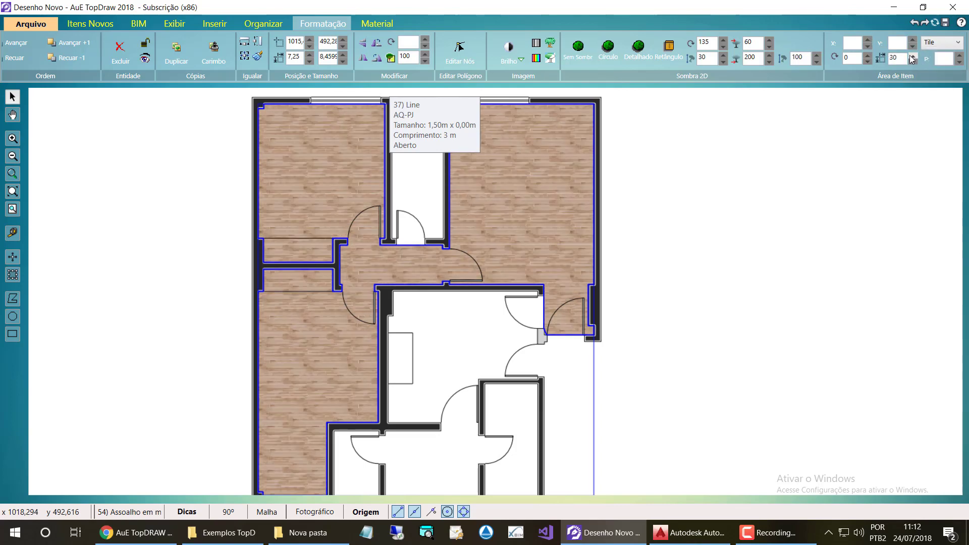
pyautogui.scroll(6, 912, 59)
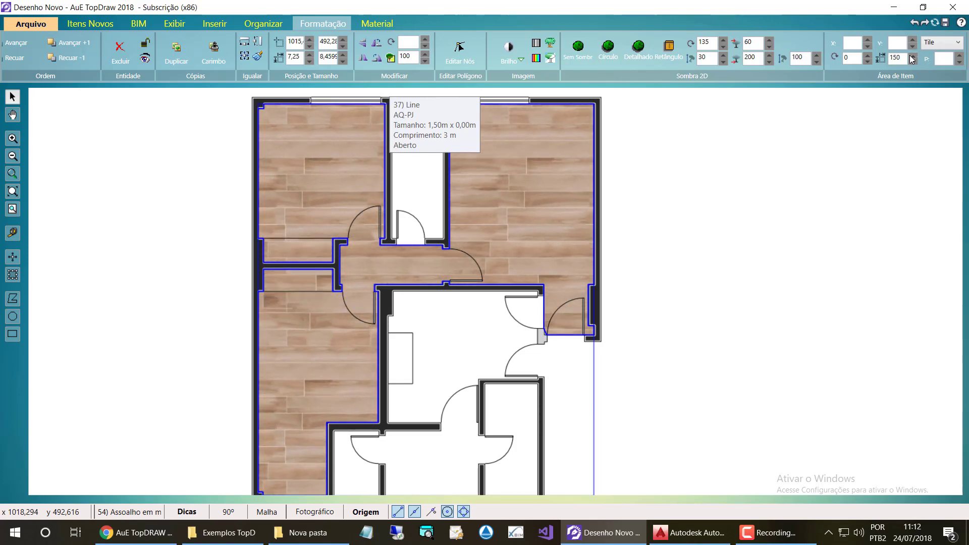
pyautogui.scroll(-18, 913, 63)
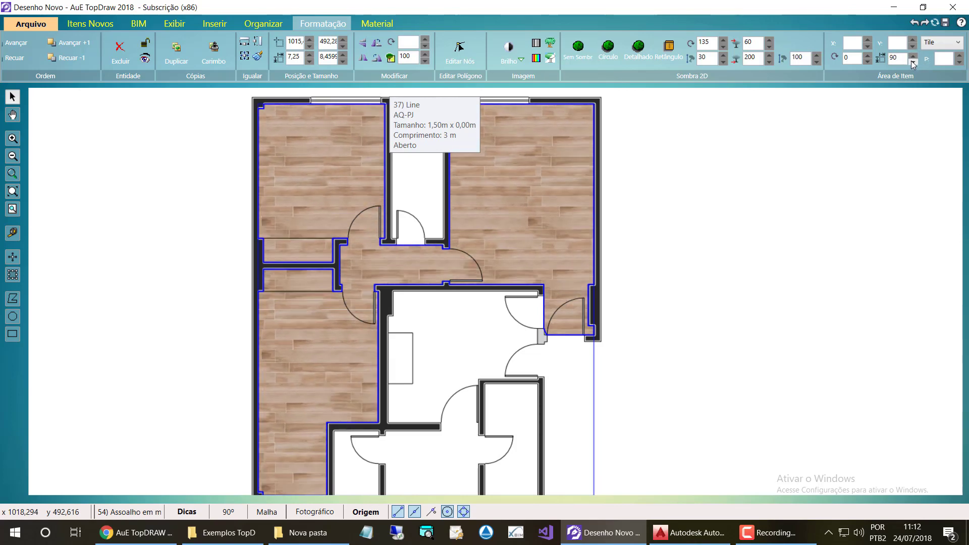
pyautogui.scroll(-2, 913, 63)
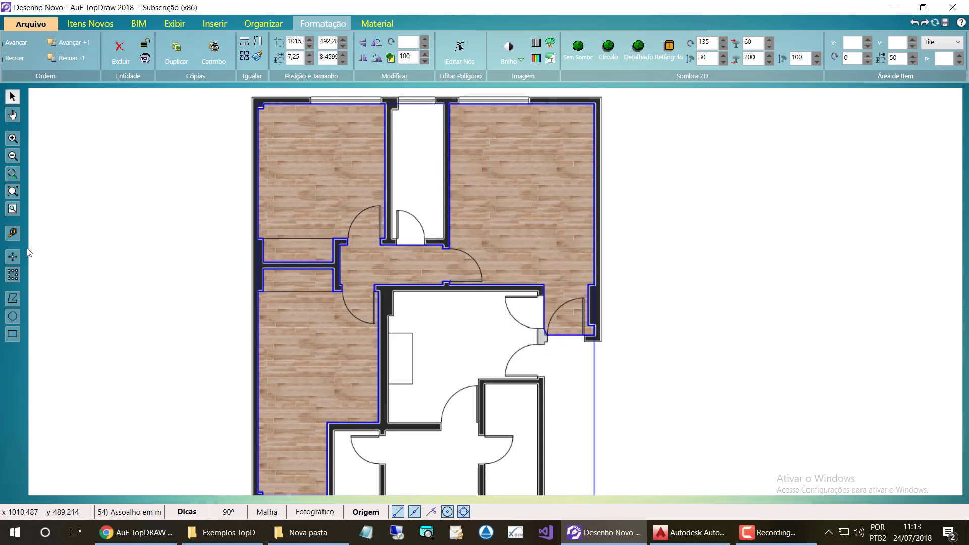
# Step: Trace a closed polygon around the narrow room between the two upper rooms, following the pillar recess beside its window
pyautogui.click(12, 298)
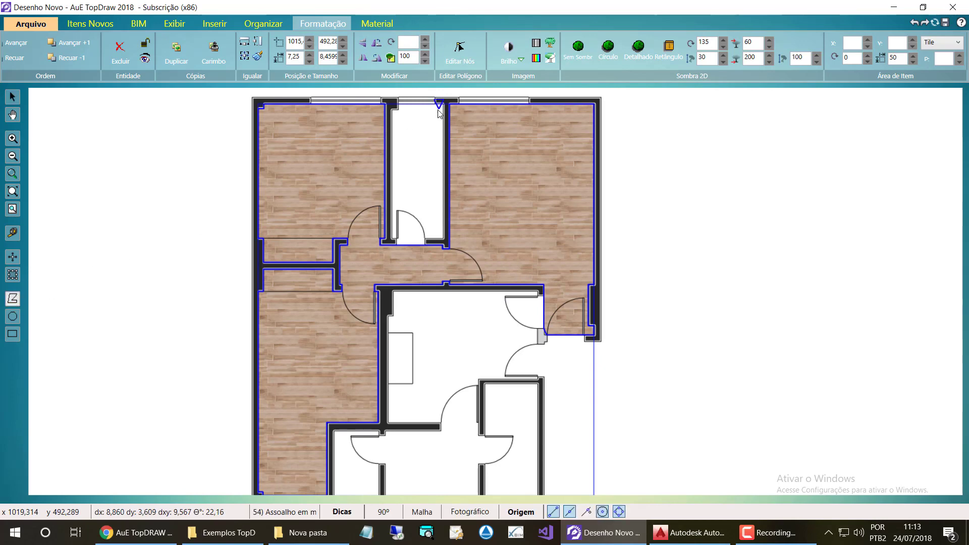
pyautogui.scroll(2, 439, 111)
pyautogui.scroll(-1, 454, 104)
pyautogui.scroll(2, 444, 151)
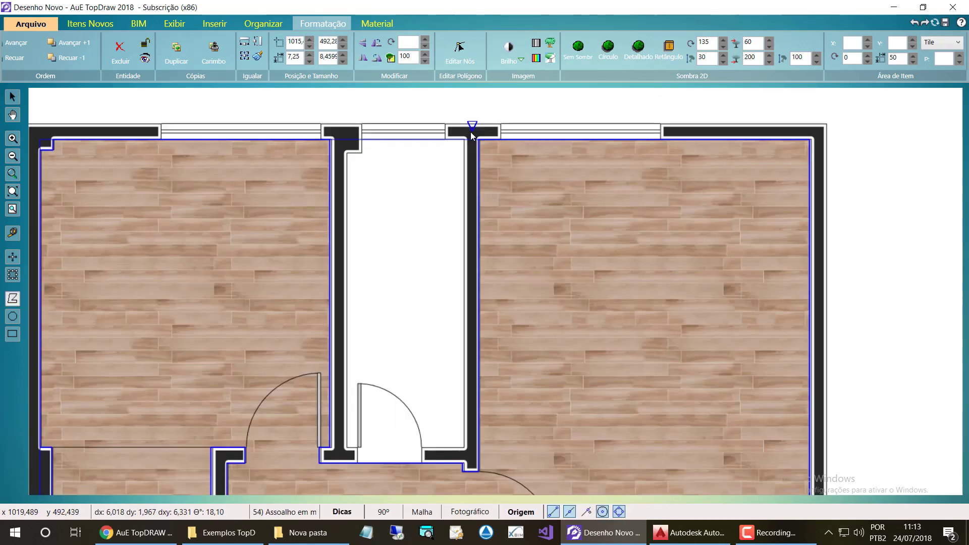
pyautogui.click(462, 137)
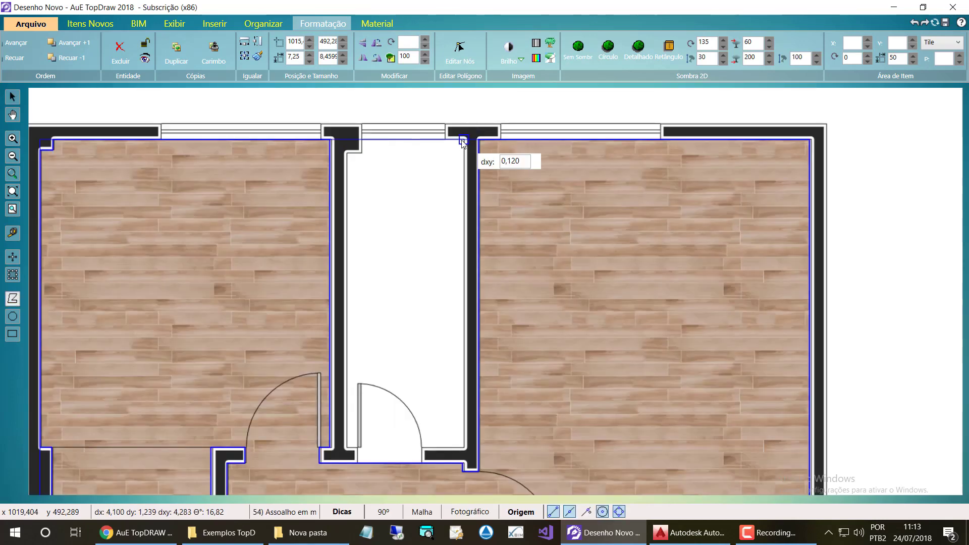
pyautogui.click(362, 138)
pyautogui.click(362, 152)
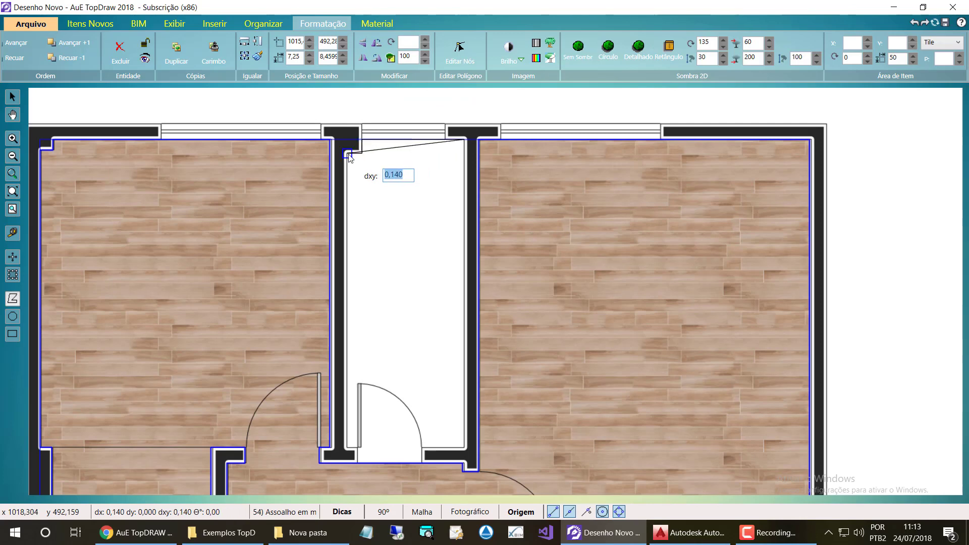
pyautogui.click(348, 154)
pyautogui.click(347, 447)
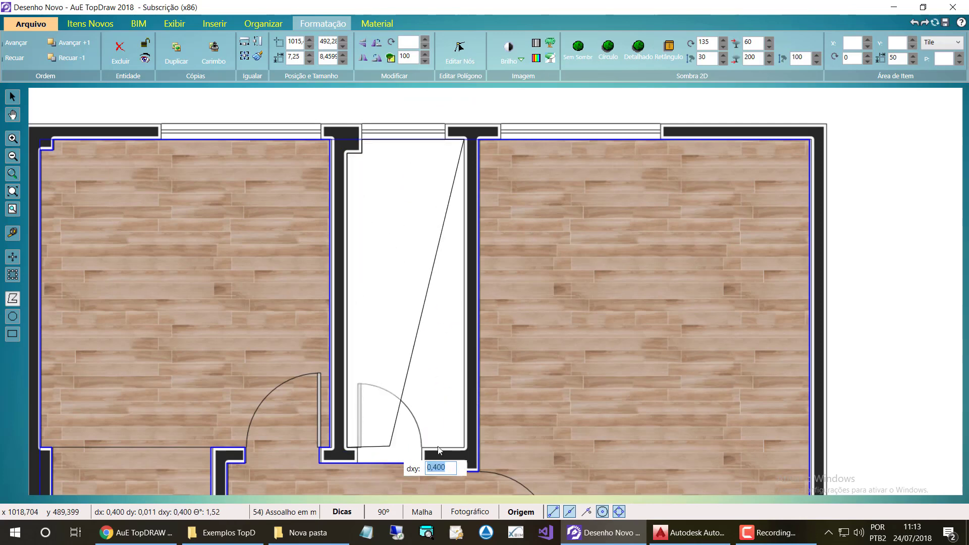
pyautogui.rightClick(464, 447)
pyautogui.click(401, 319)
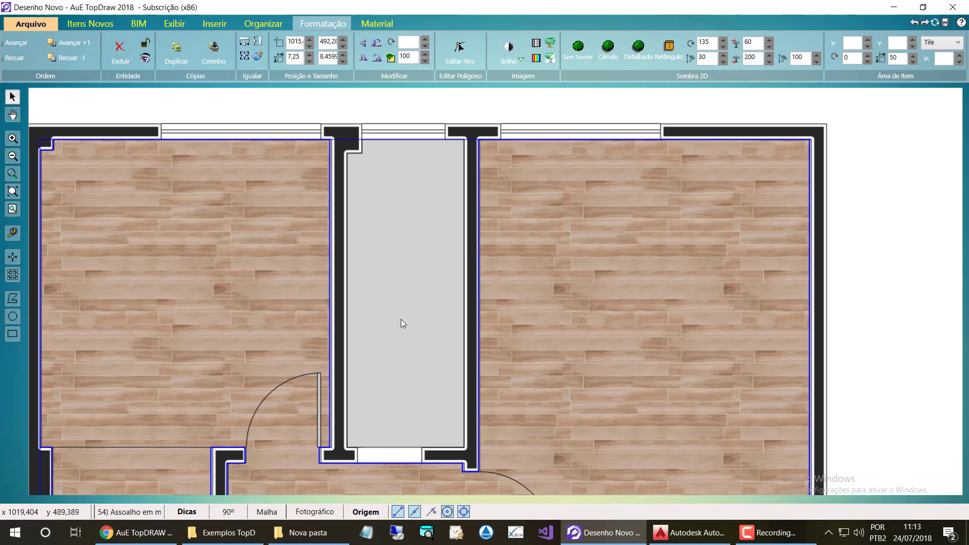
# Step: Select the narrow room's polygon and choose the beige 60 x 60 cm cement floor PA.CO21 from the bathroom floors (Banheiro, Pisos)
pyautogui.click(424, 238)
pyautogui.click(90, 23)
pyautogui.click(68, 44)
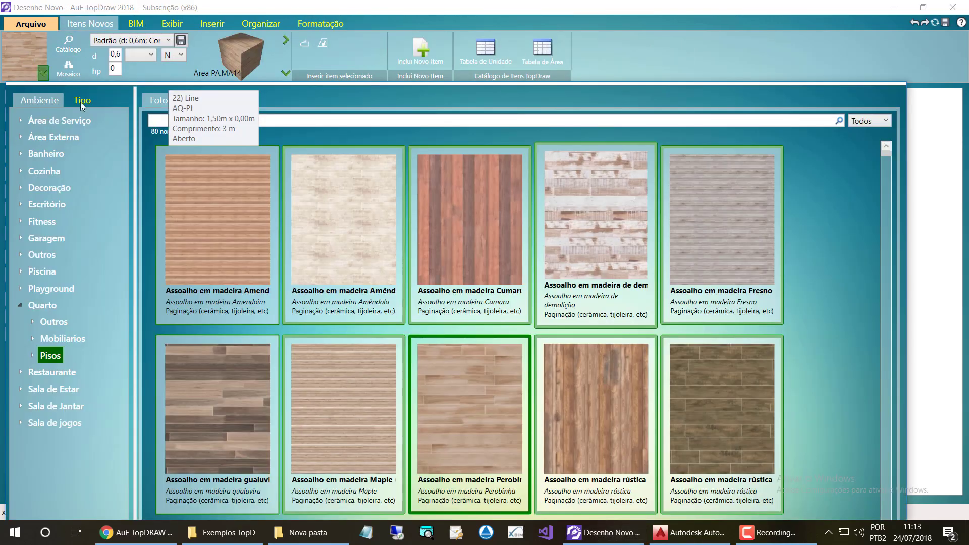
pyautogui.click(26, 153)
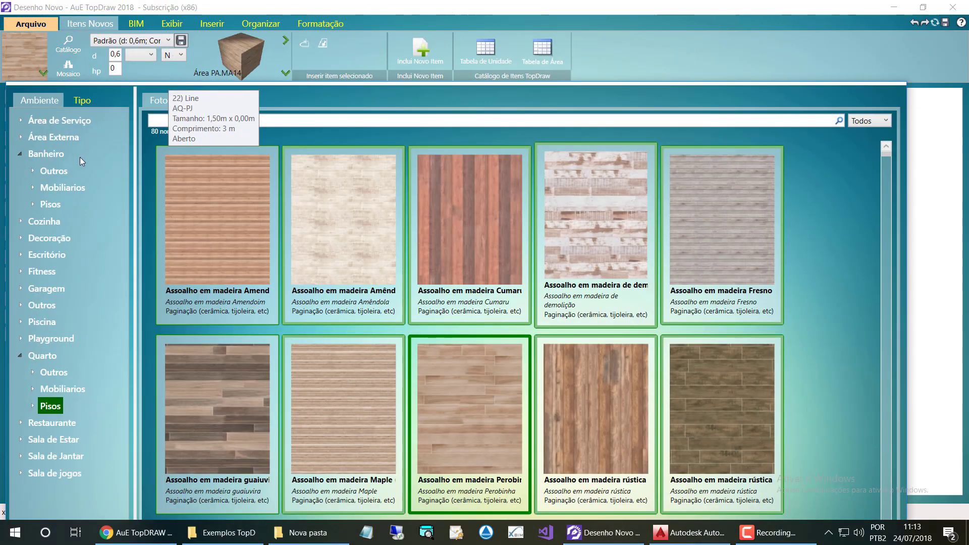
pyautogui.click(50, 205)
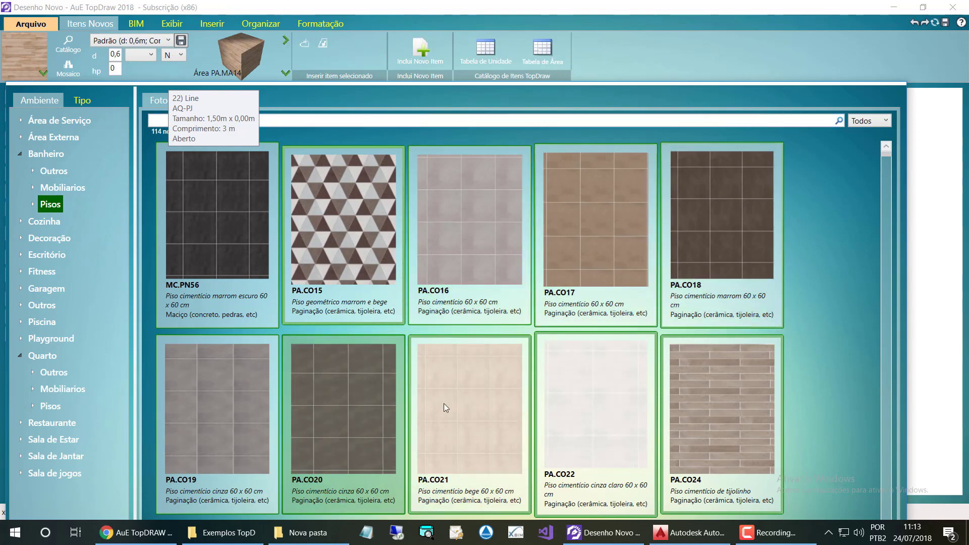
pyautogui.scroll(-1, 446, 403)
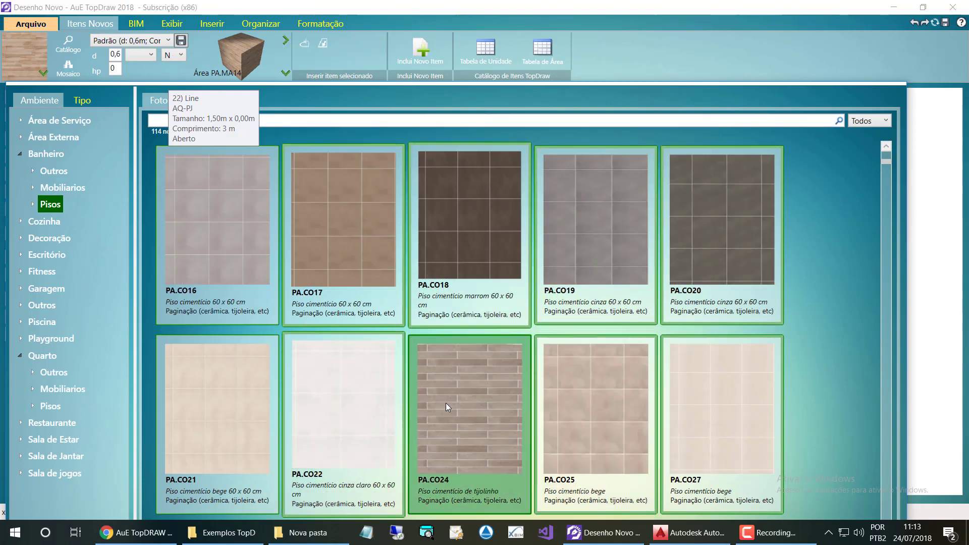
pyautogui.scroll(2, 447, 399)
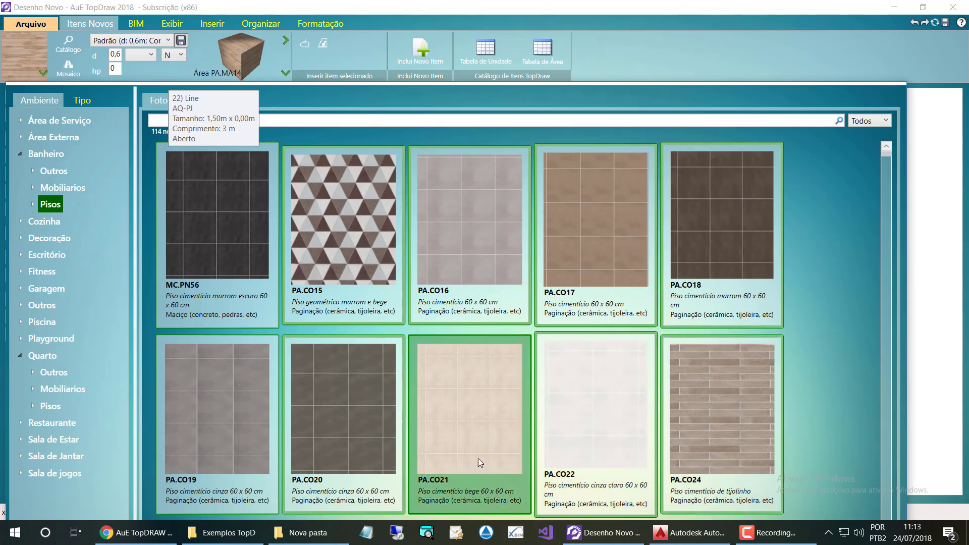
pyautogui.click(468, 408)
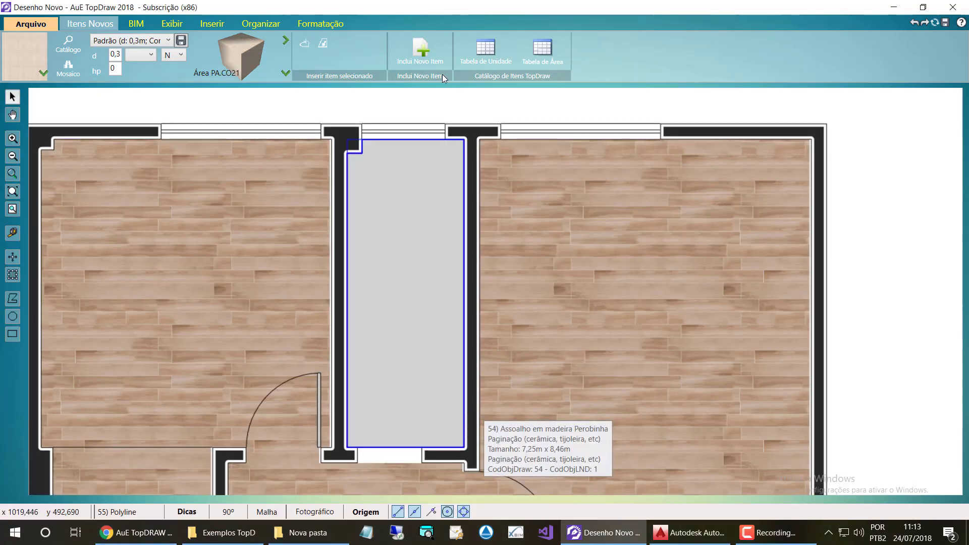
# Step: Apply the beige cement floor PA.CO21 to the selected polygon of the narrow room
pyautogui.click(324, 45)
pyautogui.moveTo(433, 230)
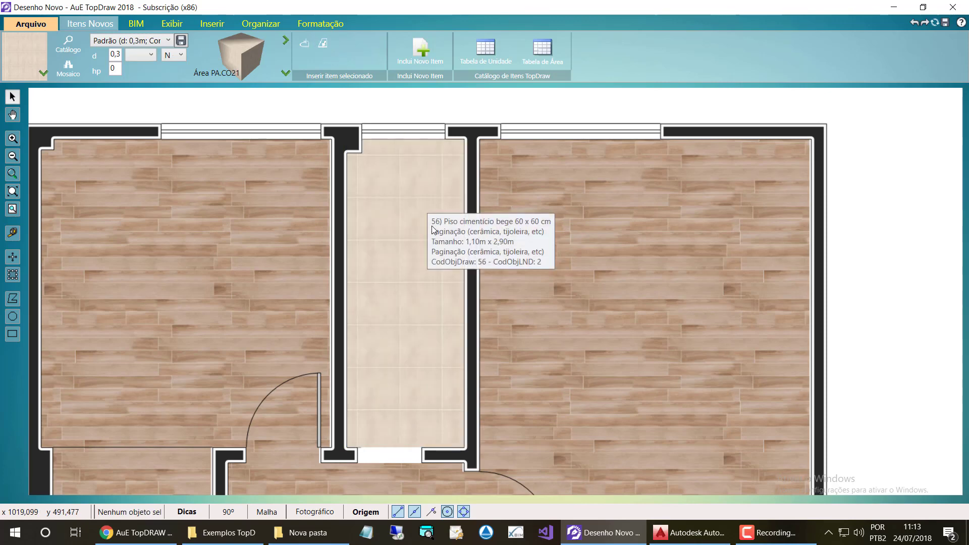
# Step: Select the narrow room's tile floor and measure one tile diagonally between its grout-line corners
pyautogui.scroll(3, 404, 161)
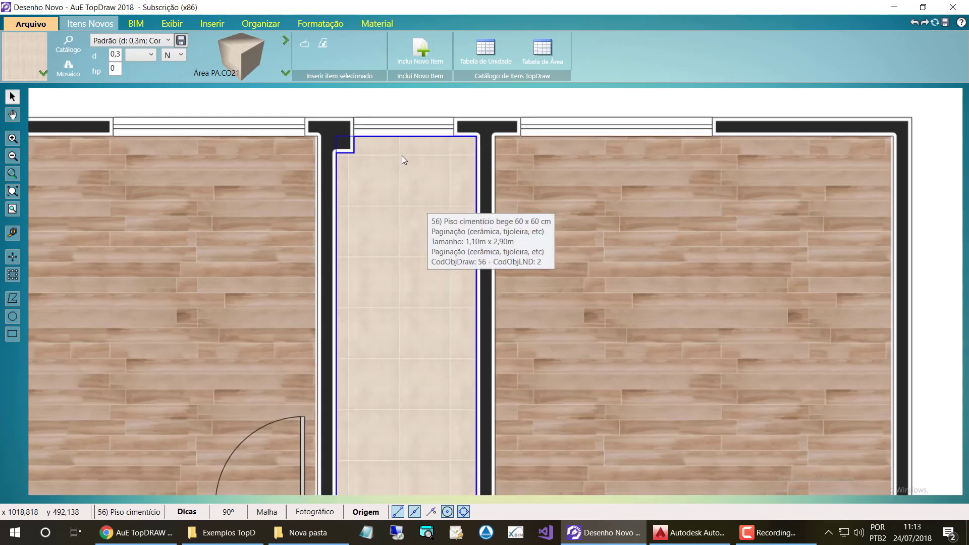
pyautogui.scroll(1, 397, 204)
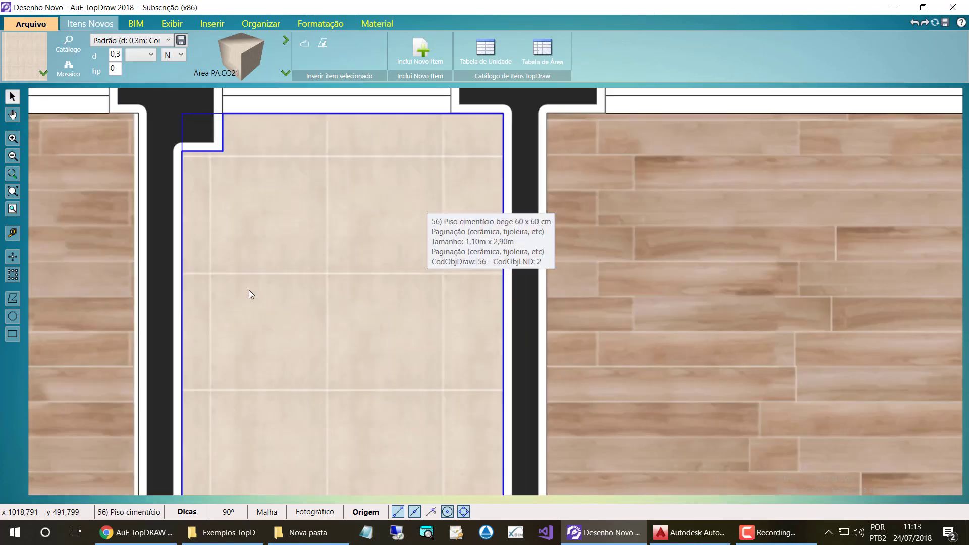
pyautogui.click(12, 233)
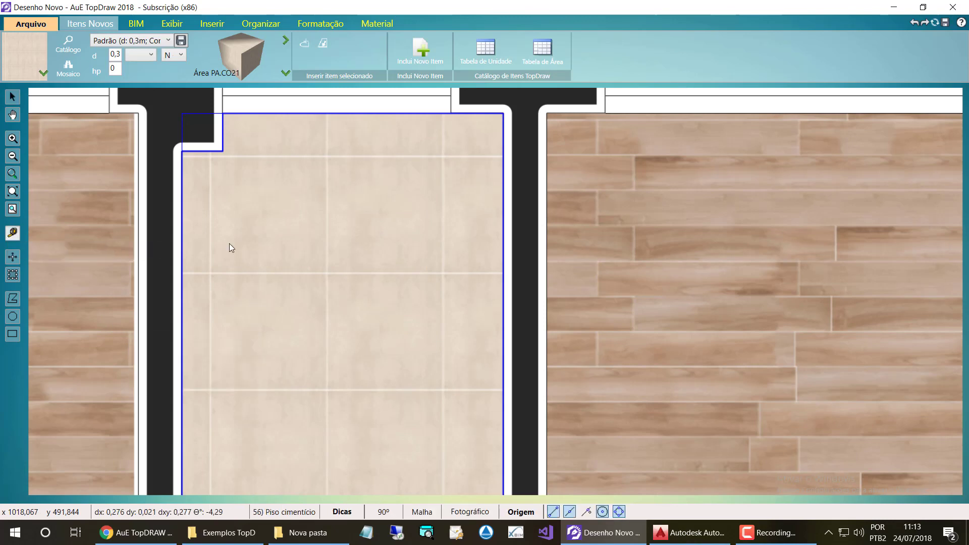
pyautogui.click(327, 272)
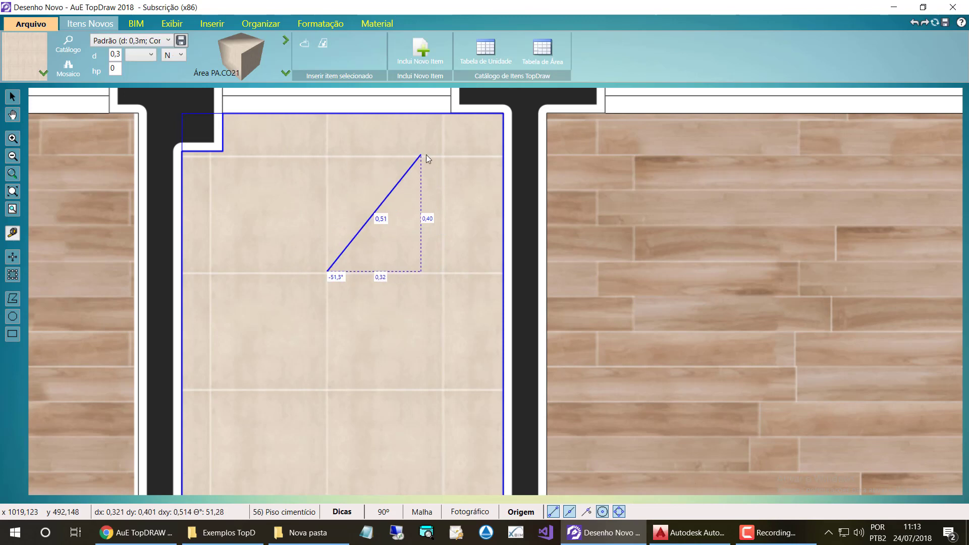
pyautogui.click(439, 158)
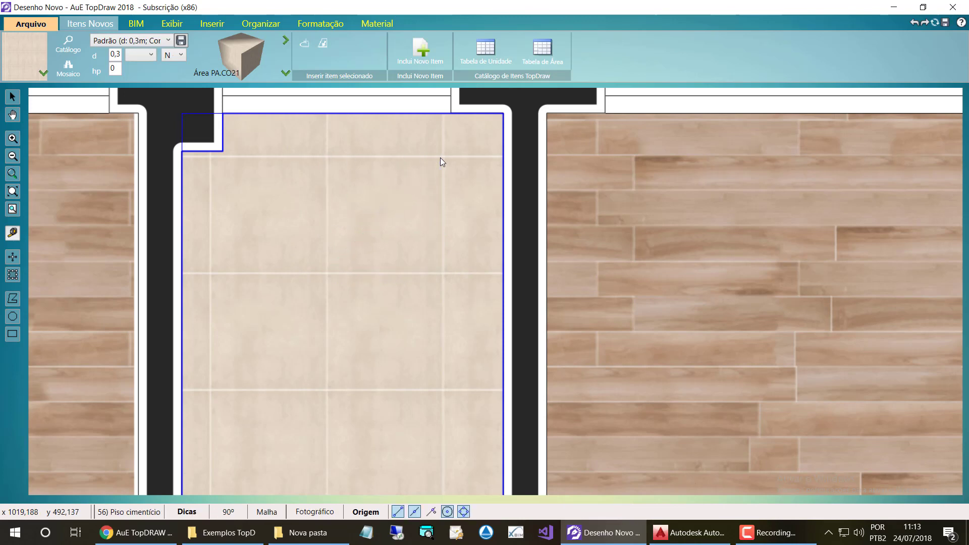
# Step: Try the tile floor's image scale at 60 and measure one tile between its grout lines
pyautogui.click(14, 97)
pyautogui.click(328, 24)
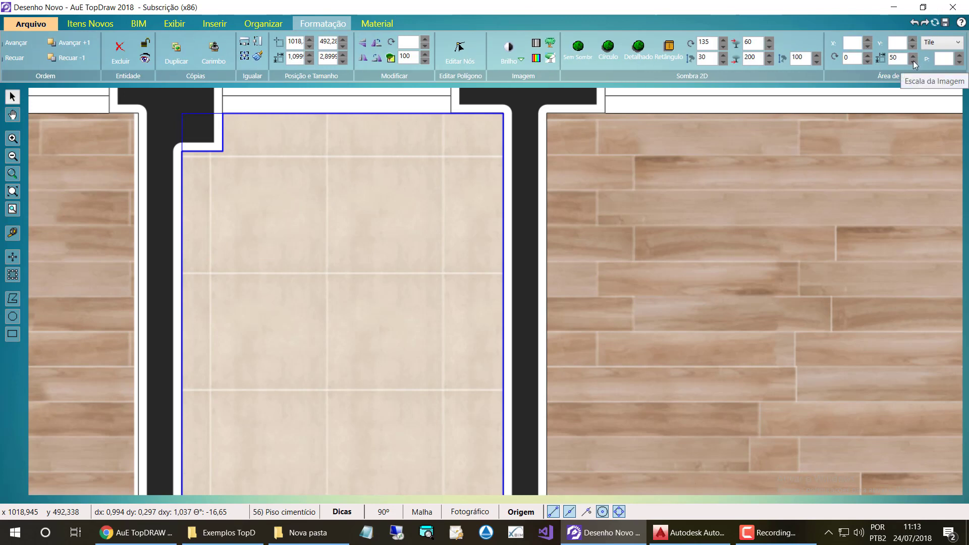
pyautogui.click(913, 57)
pyautogui.click(913, 57)
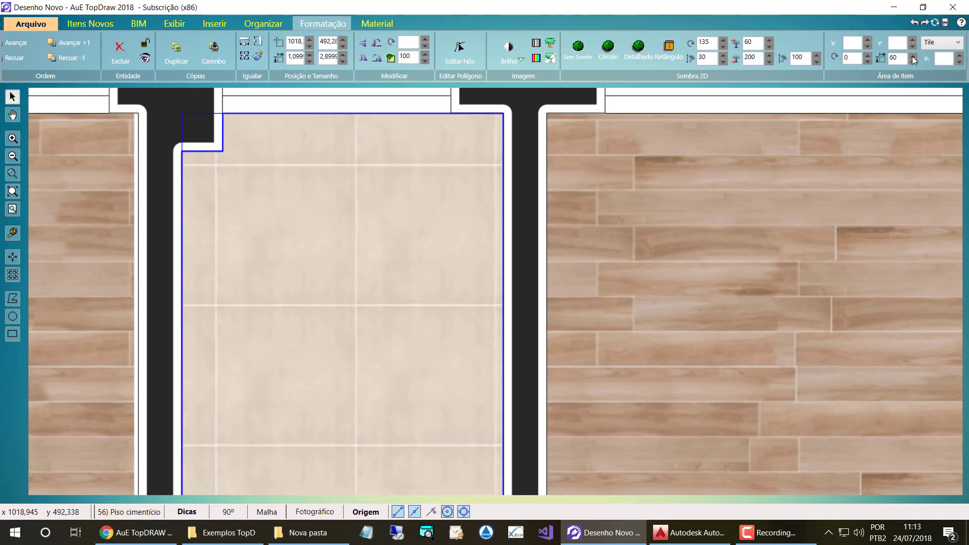
pyautogui.click(216, 306)
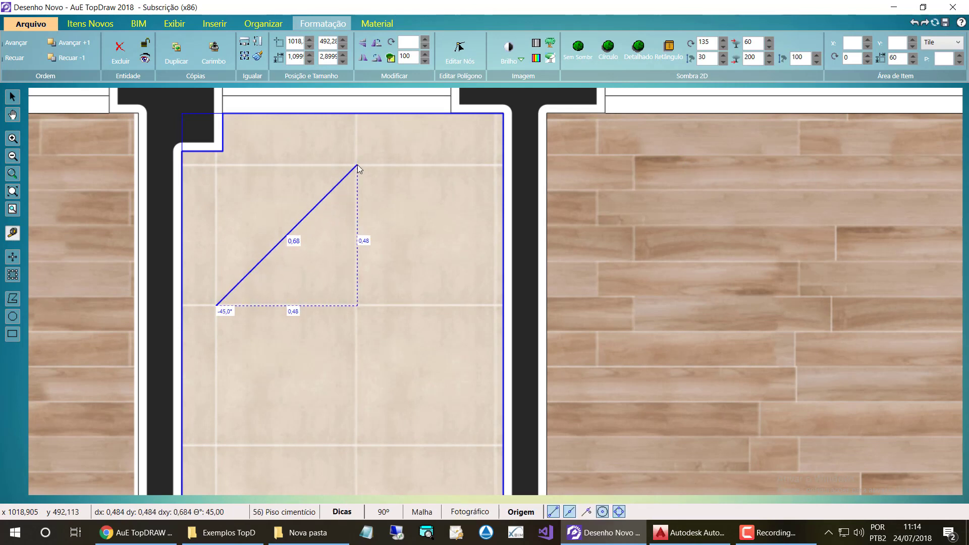
pyautogui.click(356, 306)
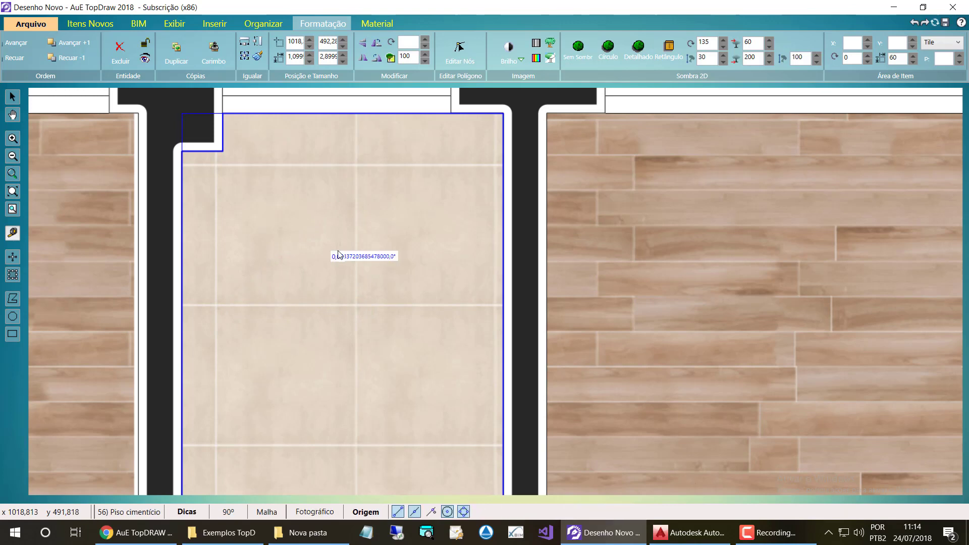
# Step: Set the tile floor's image scale to 75 and measure one tile diagonally between its grout lines
pyautogui.click(914, 54)
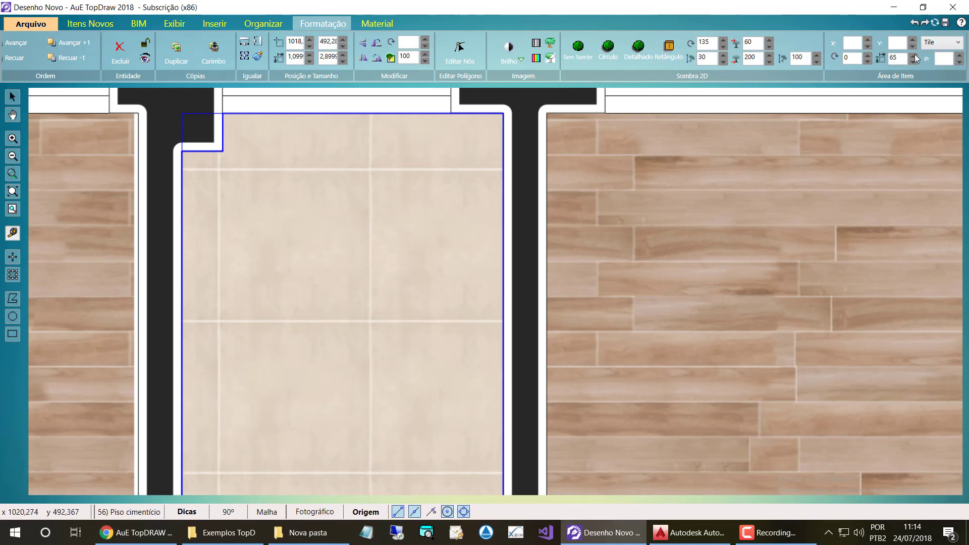
pyautogui.click(914, 55)
pyautogui.click(914, 55)
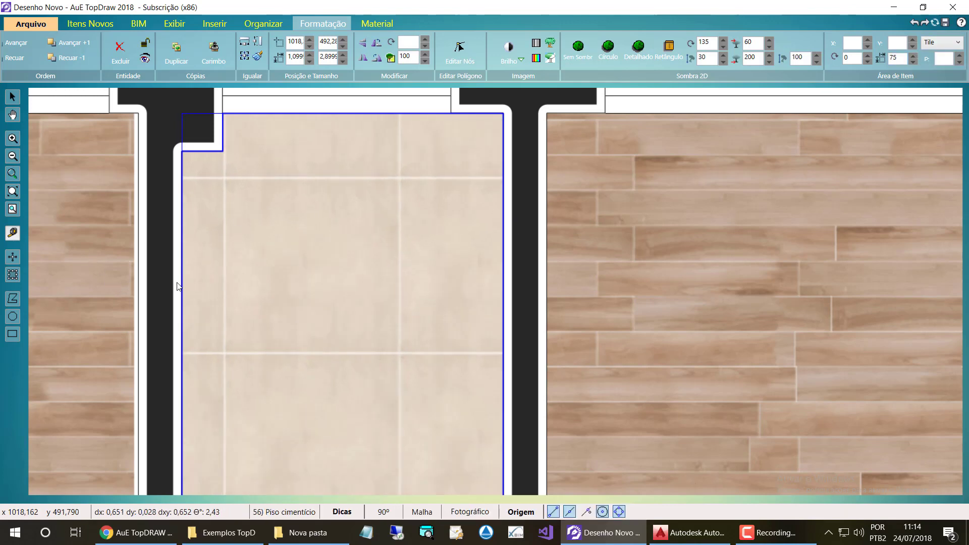
pyautogui.click(225, 352)
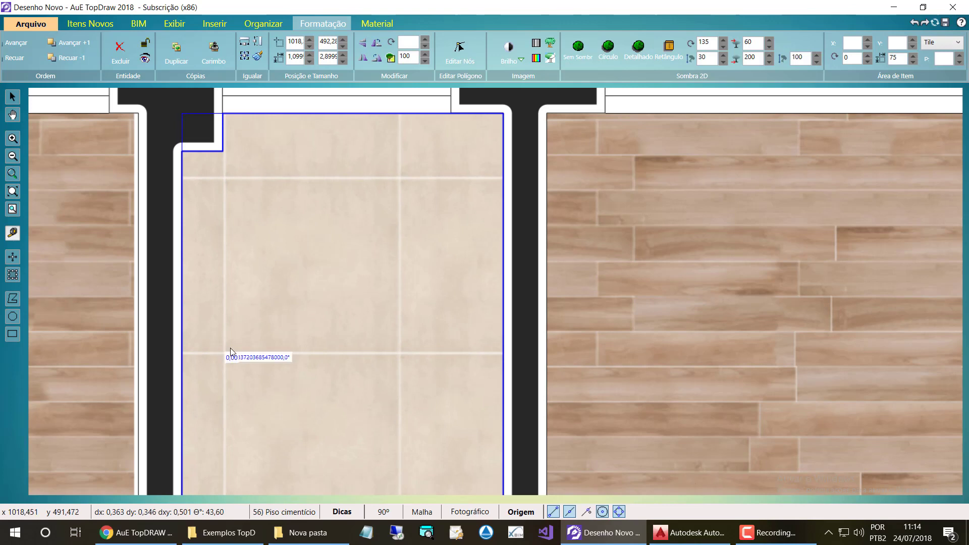
pyautogui.click(399, 180)
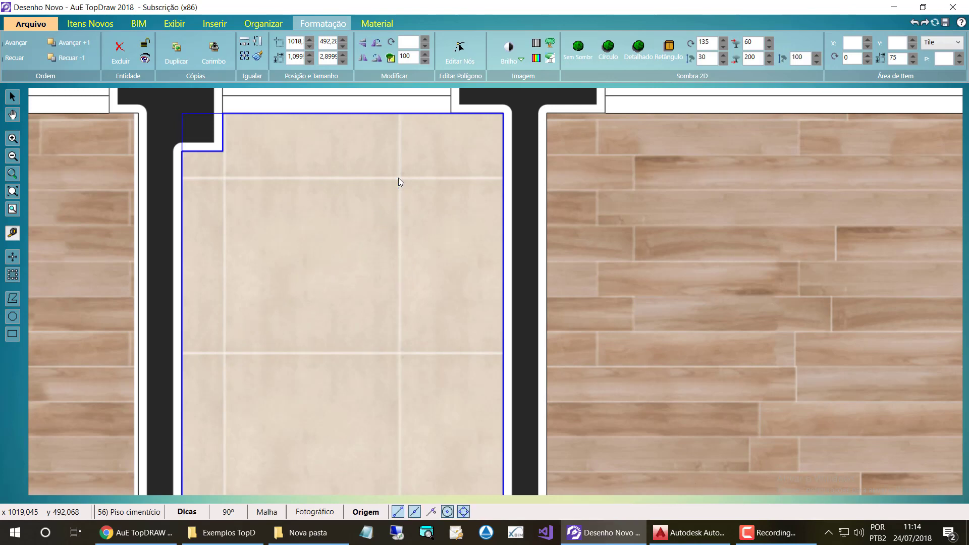
# Step: Shift the tile pattern horizontally with an X offset of 20
pyautogui.click(867, 41)
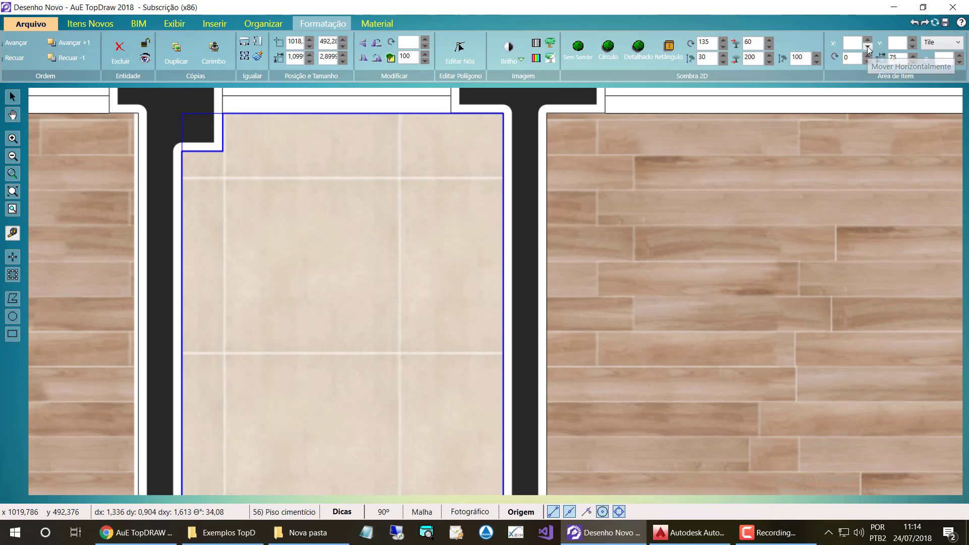
pyautogui.click(868, 41)
pyautogui.click(867, 40)
pyautogui.click(868, 40)
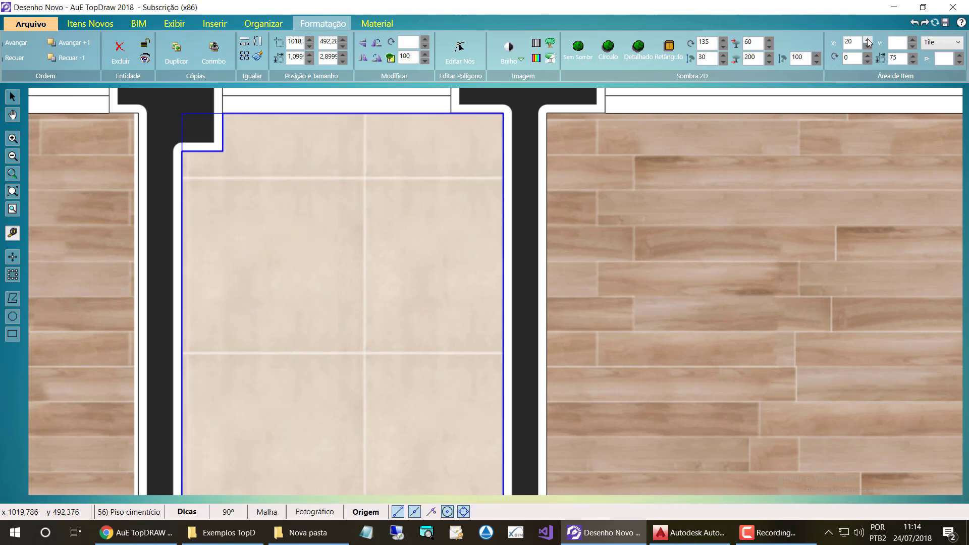
pyautogui.click(868, 40)
pyautogui.click(867, 46)
# Step: Shift the tile pattern vertically with a Y offset of 16
pyautogui.click(913, 41)
pyautogui.click(913, 41)
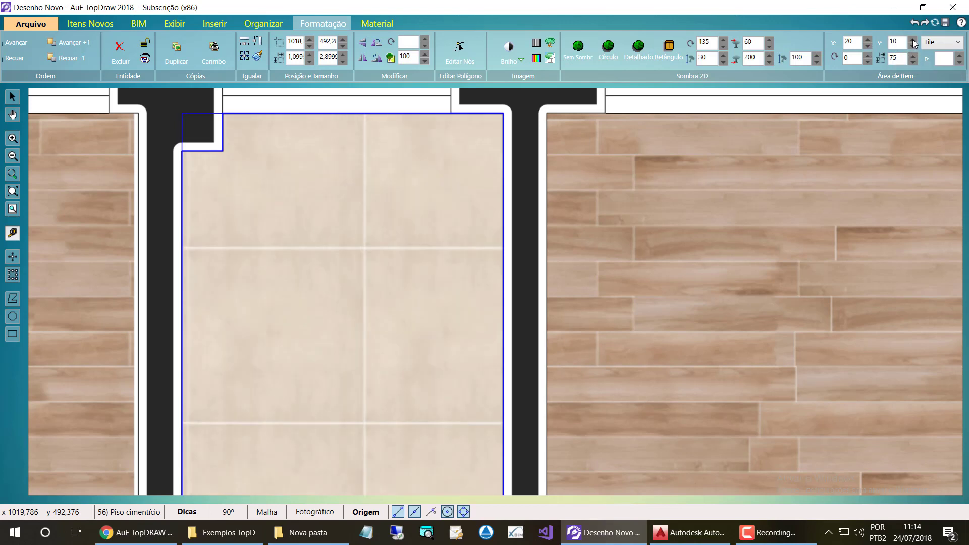
pyautogui.click(913, 41)
pyautogui.click(913, 41)
pyautogui.click(912, 49)
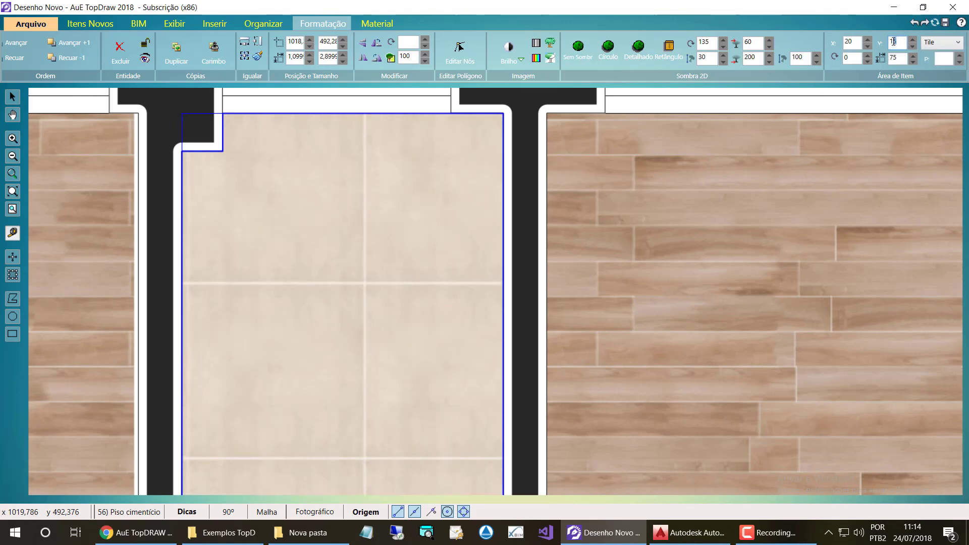
pyautogui.scroll(-1, 893, 42)
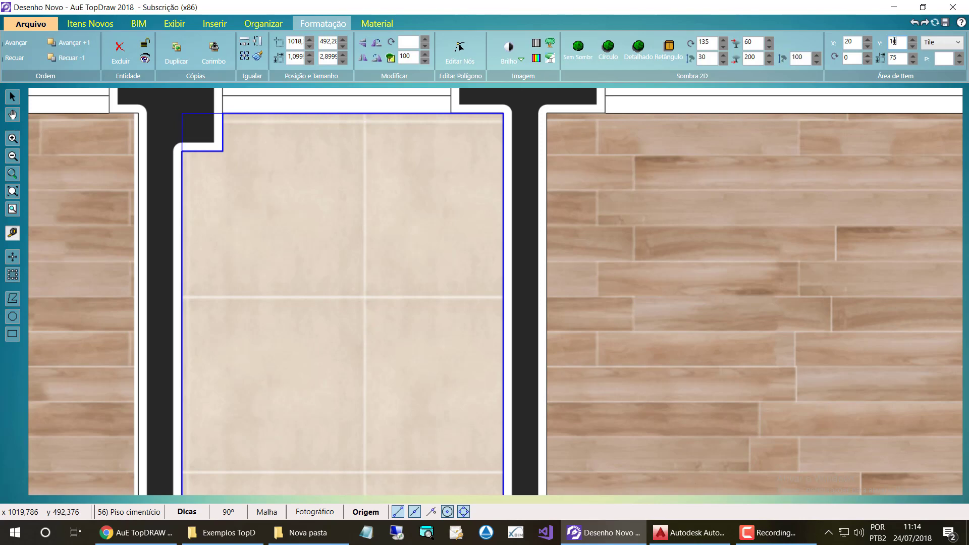
pyautogui.scroll(1, 893, 41)
# Step: Send the narrow room's tile floor backward in the drawing order, behind its door symbol
pyautogui.scroll(-5, 290, 189)
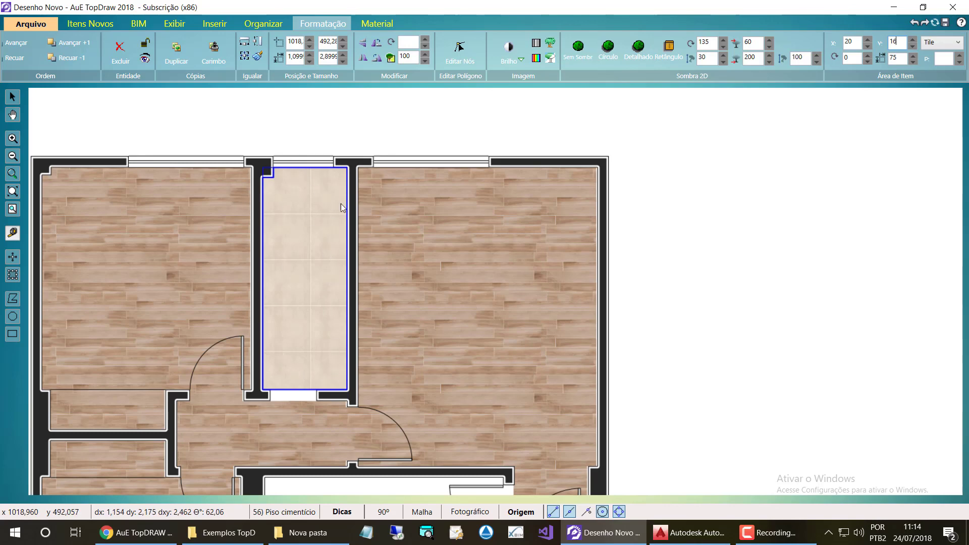
pyautogui.scroll(-1, 327, 250)
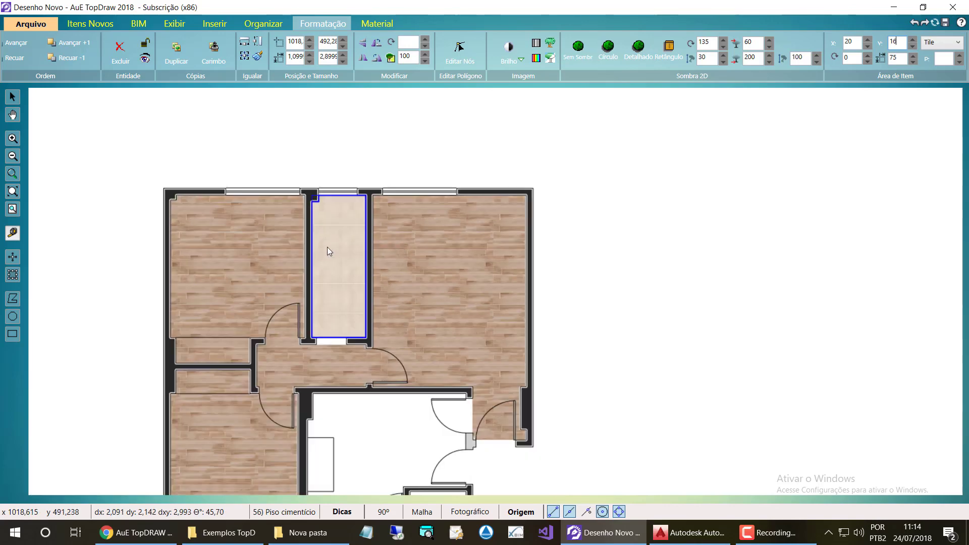
pyautogui.scroll(3, 335, 230)
pyautogui.scroll(-1, 335, 218)
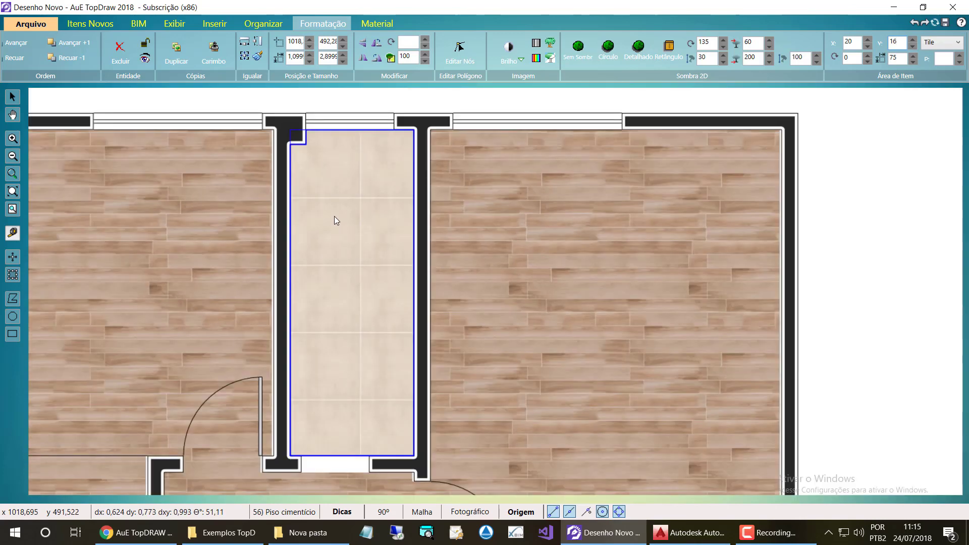
pyautogui.scroll(-1, 334, 216)
pyautogui.scroll(1, 341, 167)
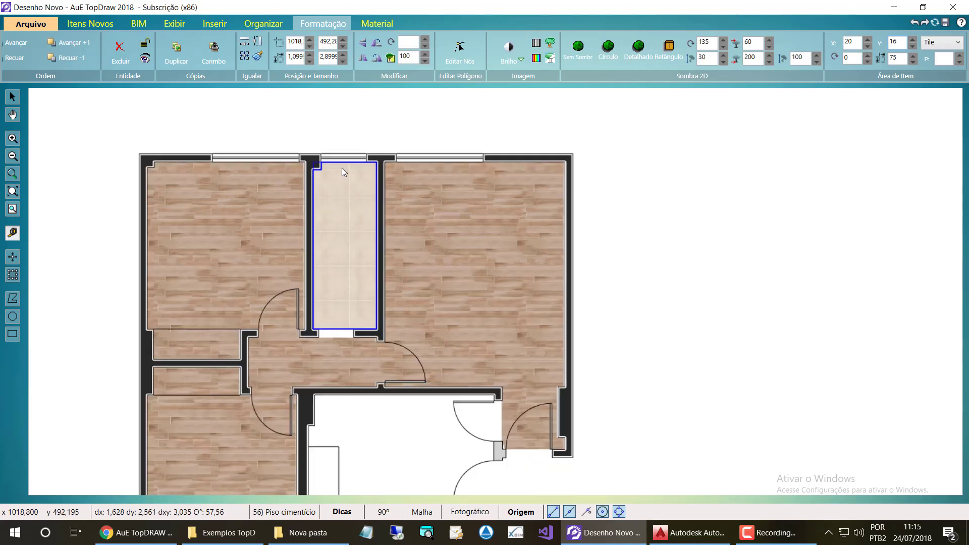
pyautogui.scroll(1, 344, 173)
pyautogui.scroll(1, 345, 153)
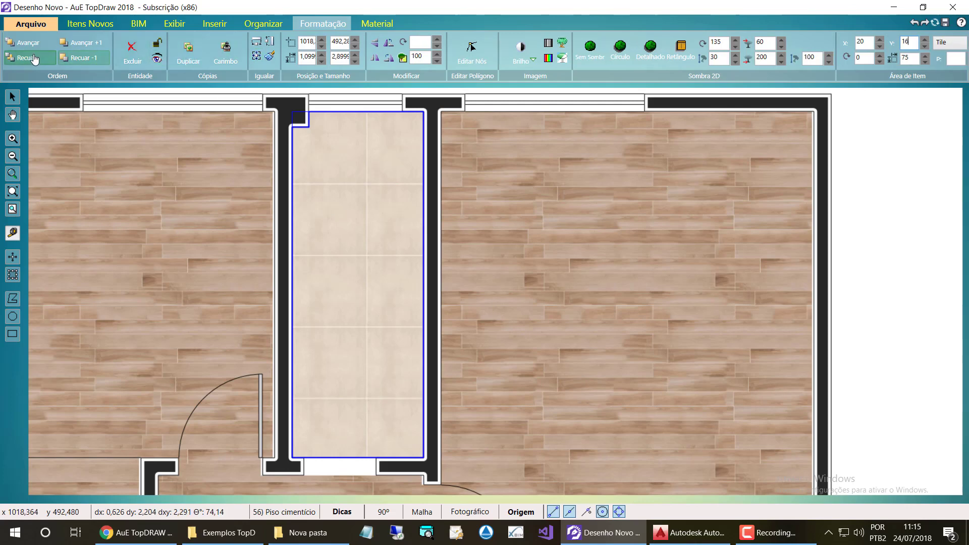
pyautogui.click(86, 61)
# Step: Trace a closed polygon around the lower central room and its adjoining small rooms, following the inner walls and closing across the entrance doors
pyautogui.scroll(-5, 374, 241)
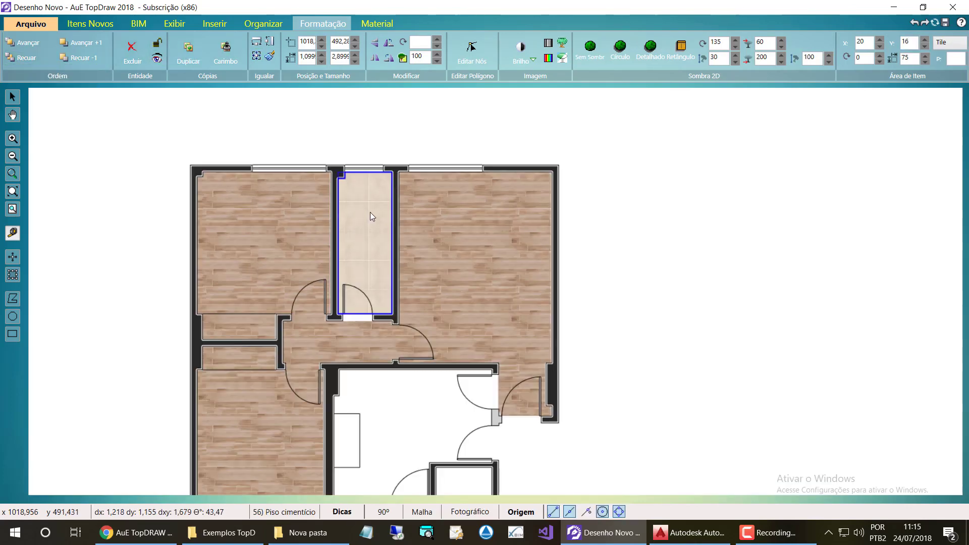
pyautogui.scroll(1, 380, 405)
pyautogui.scroll(2, 346, 214)
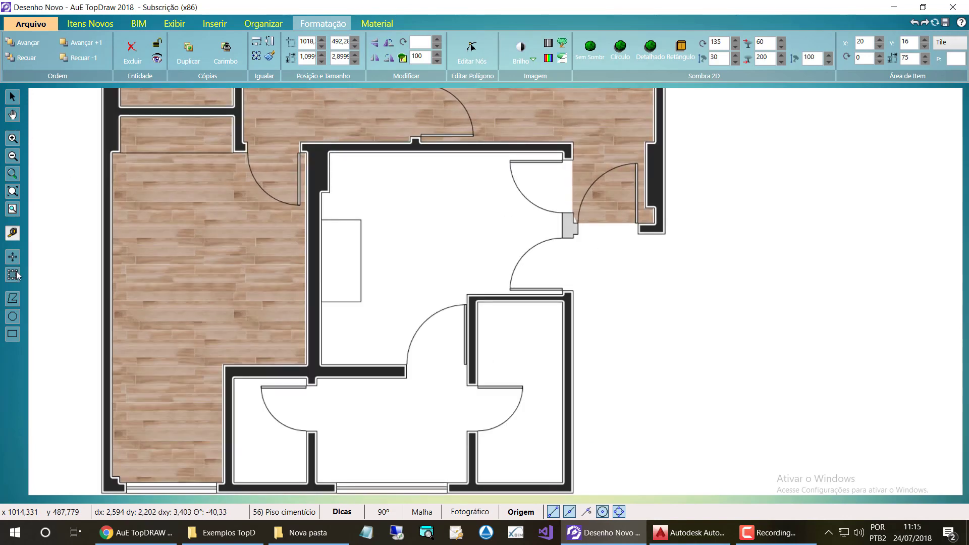
pyautogui.click(12, 301)
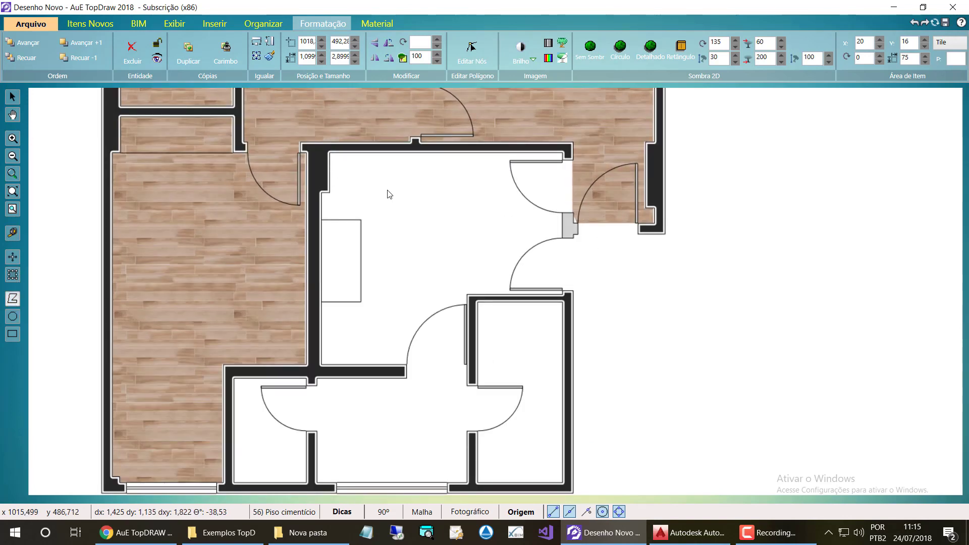
pyautogui.click(561, 154)
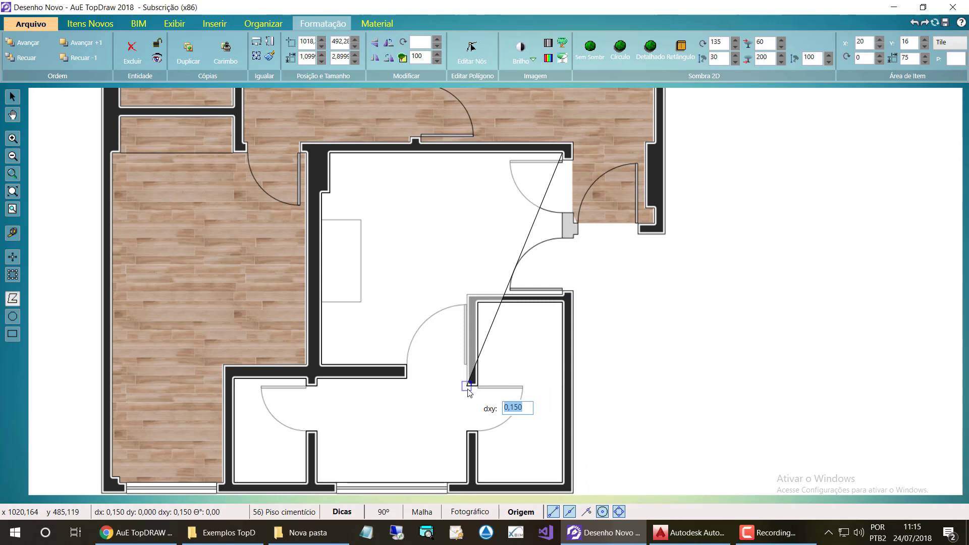
pyautogui.click(467, 294)
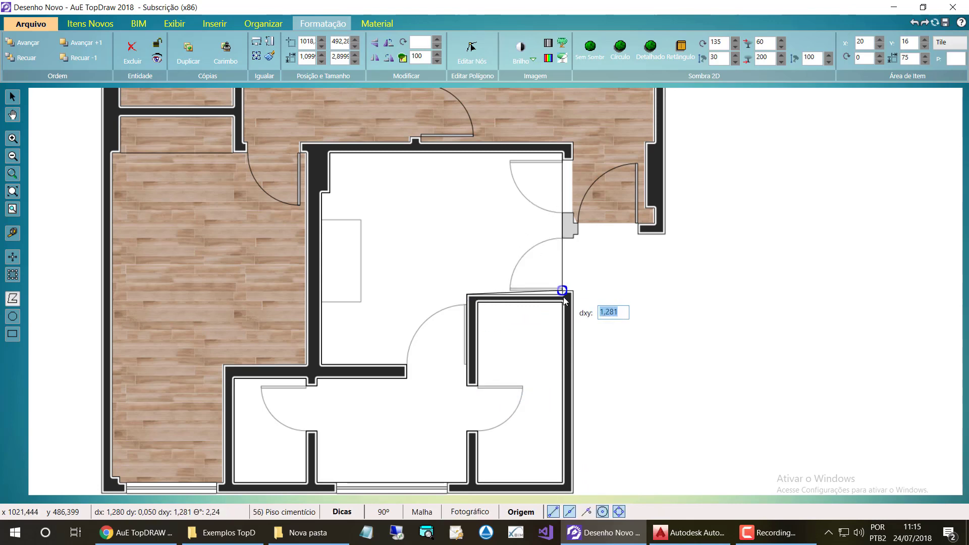
pyautogui.click(564, 295)
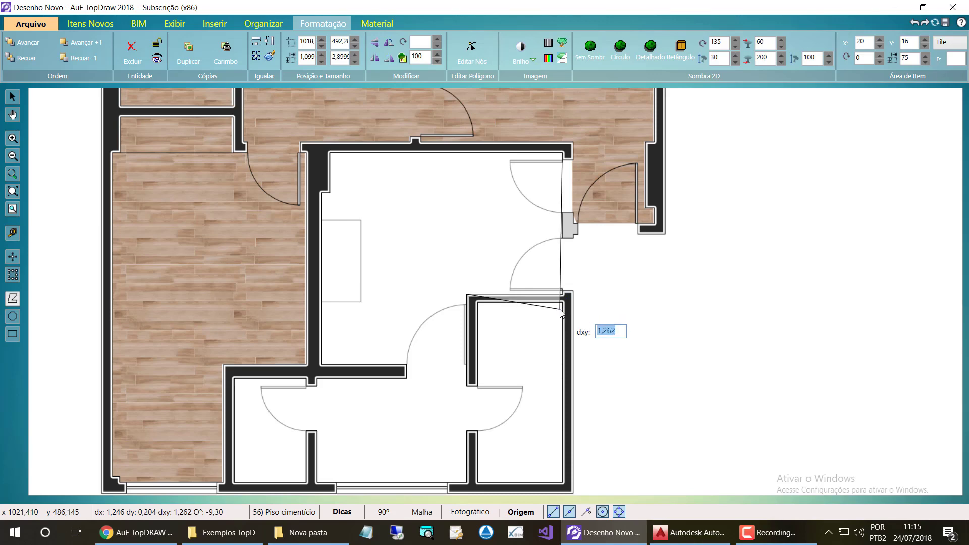
pyautogui.scroll(5, 564, 296)
pyautogui.scroll(-3, 634, 315)
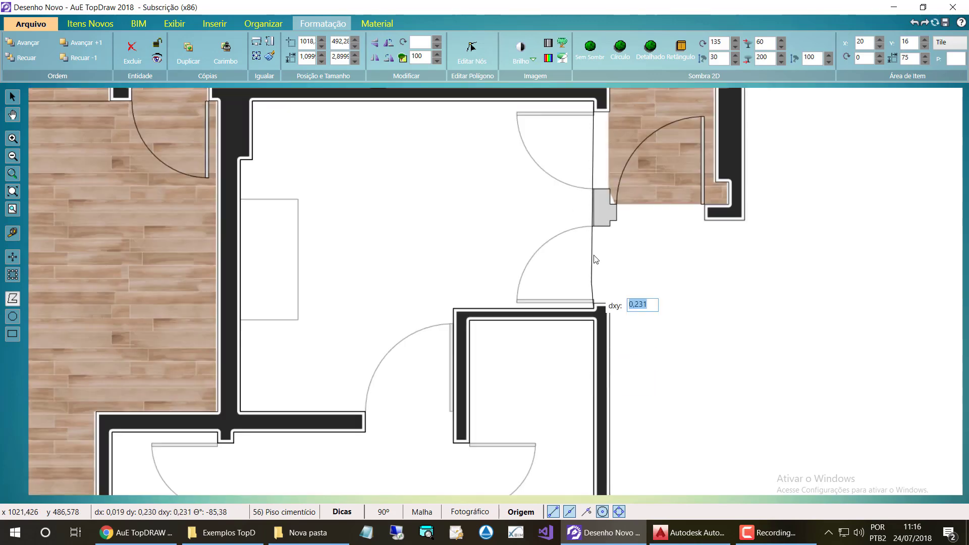
pyautogui.rightClick(593, 226)
pyautogui.press('Escape')
# Step: Pick the PA.CO34 floor, Piso cimentício bege, from the bathroom floor catalogue for the lower central room's polygon
pyautogui.scroll(-3, 701, 298)
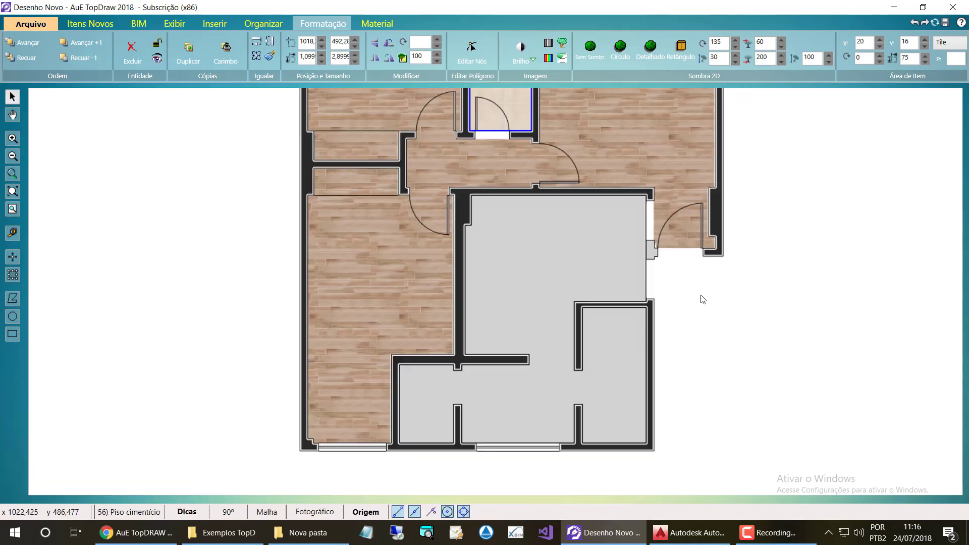
pyautogui.click(536, 258)
pyautogui.click(90, 23)
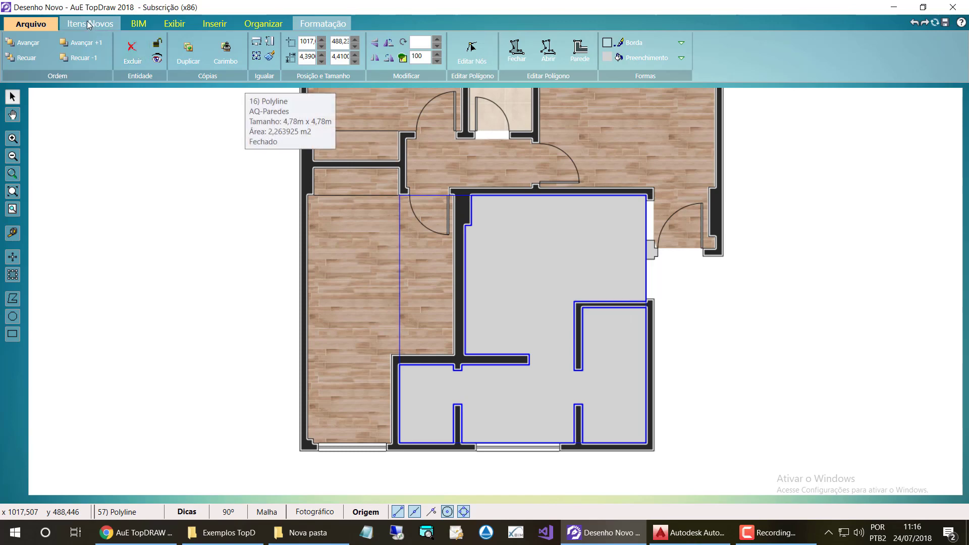
pyautogui.click(17, 56)
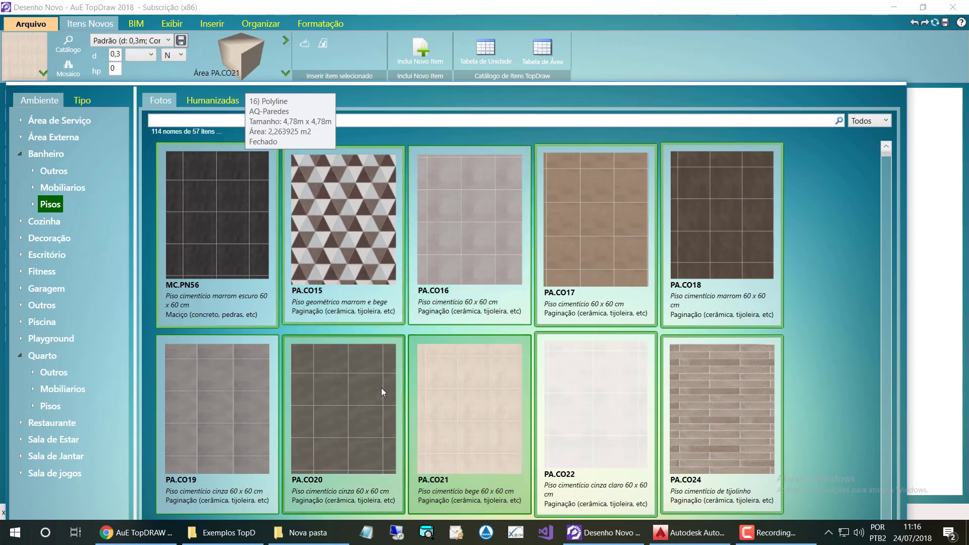
pyautogui.scroll(-1, 429, 329)
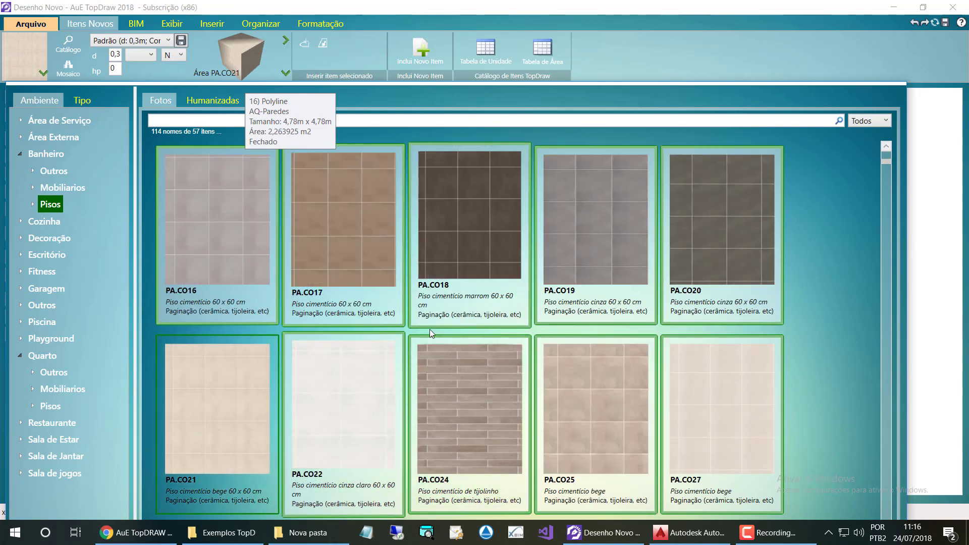
pyautogui.scroll(-1, 429, 328)
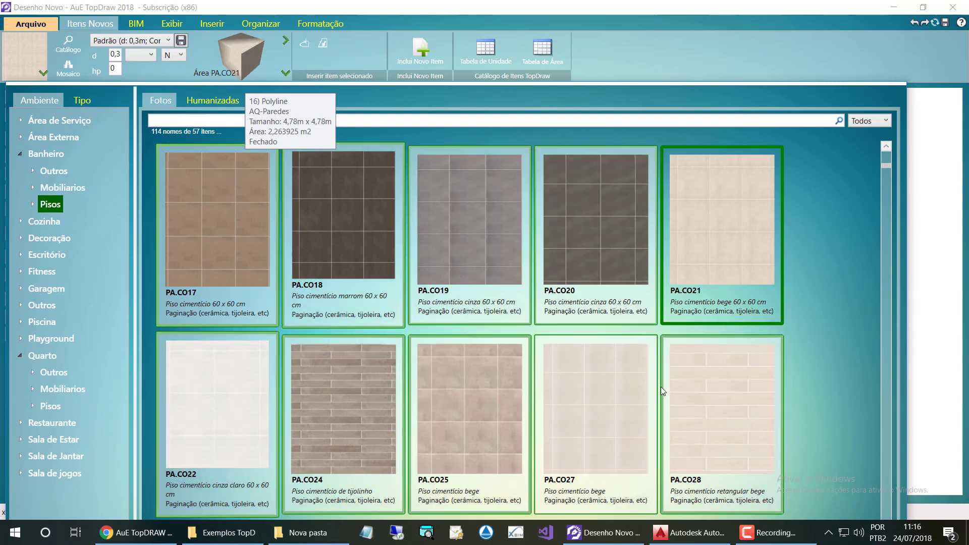
pyautogui.scroll(-2, 565, 376)
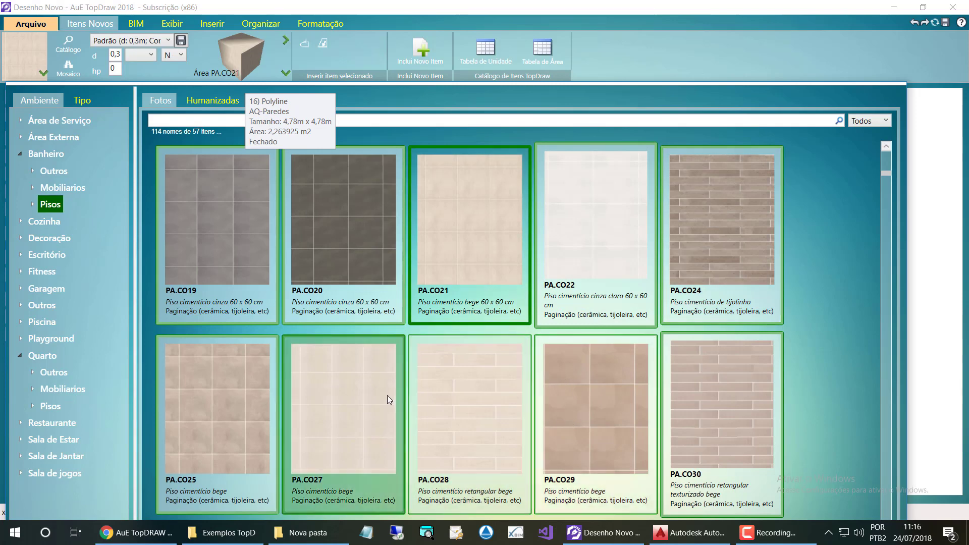
pyautogui.scroll(-2, 387, 395)
pyautogui.scroll(-2, 389, 393)
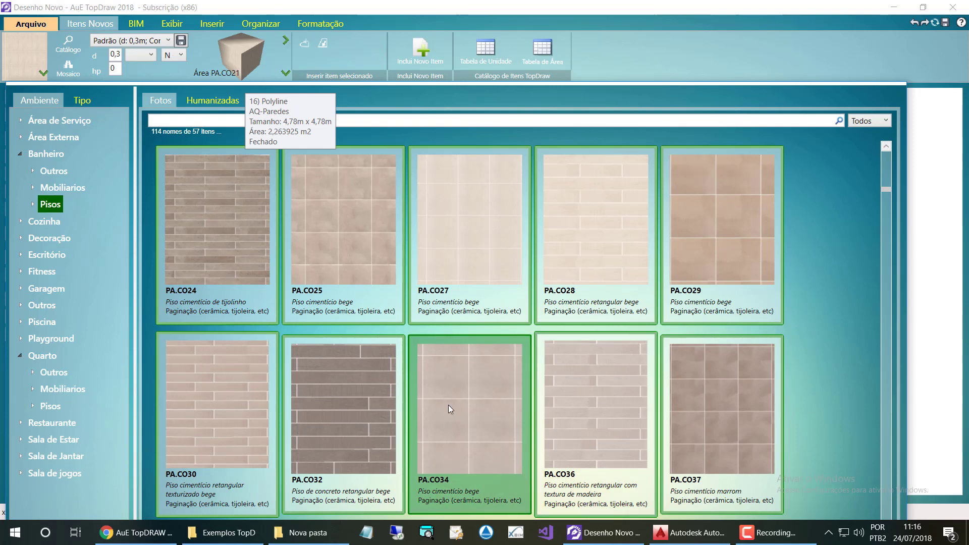
pyautogui.doubleClick(485, 404)
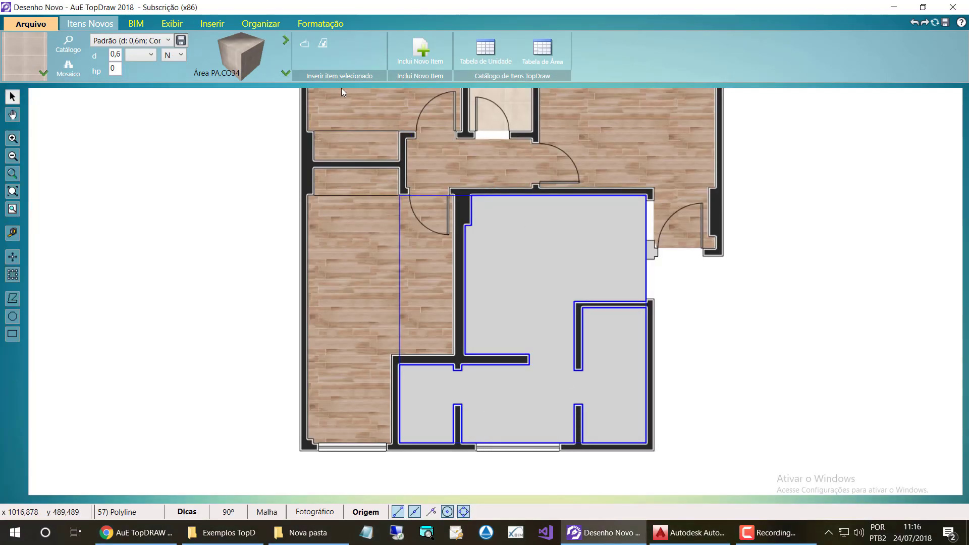
# Step: Fill the selected polygon with the chosen tile floor and send it backward behind the door symbols
pyautogui.click(323, 45)
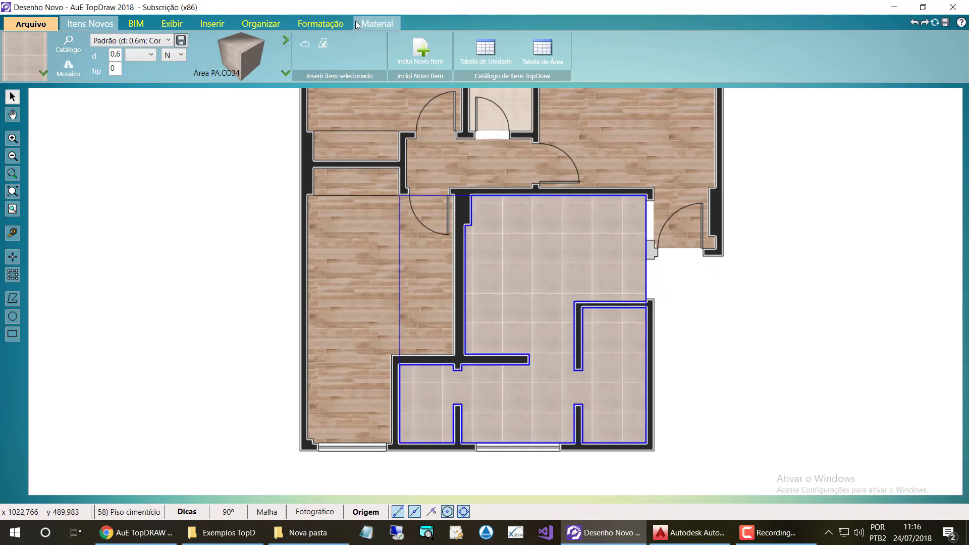
pyautogui.click(320, 24)
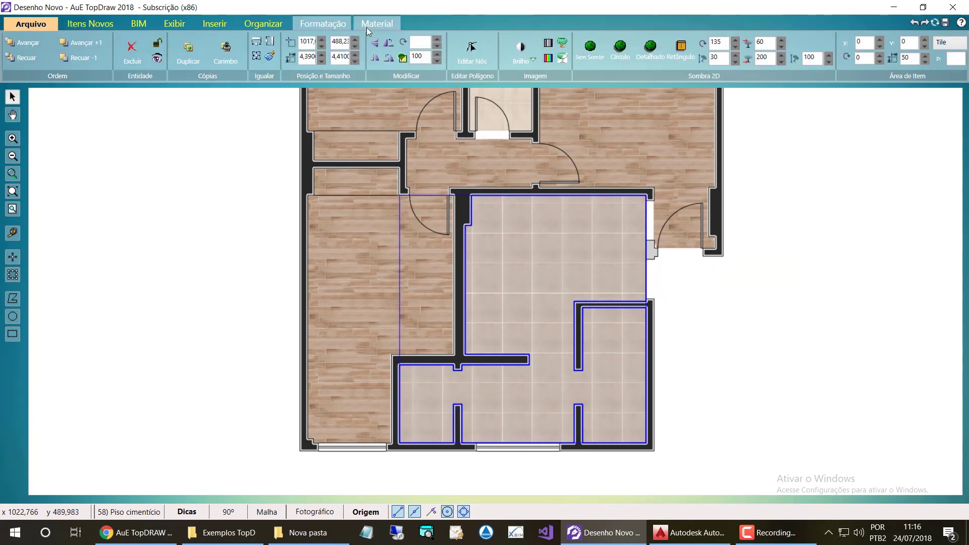
pyautogui.click(22, 57)
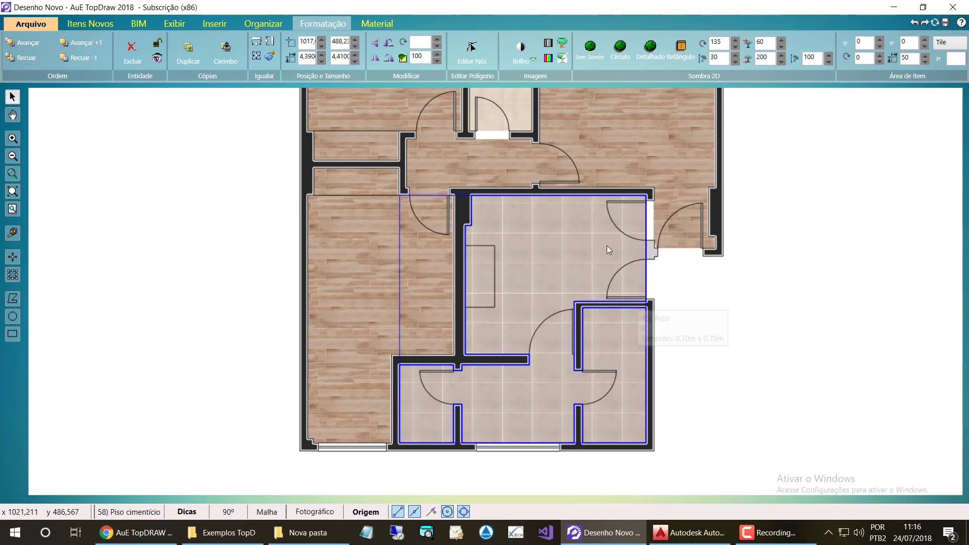
# Step: Shift the lower central room's tile pattern horizontally with an X offset of 25
pyautogui.scroll(-1, 405, 314)
pyautogui.scroll(3, 512, 264)
pyautogui.scroll(2, 533, 268)
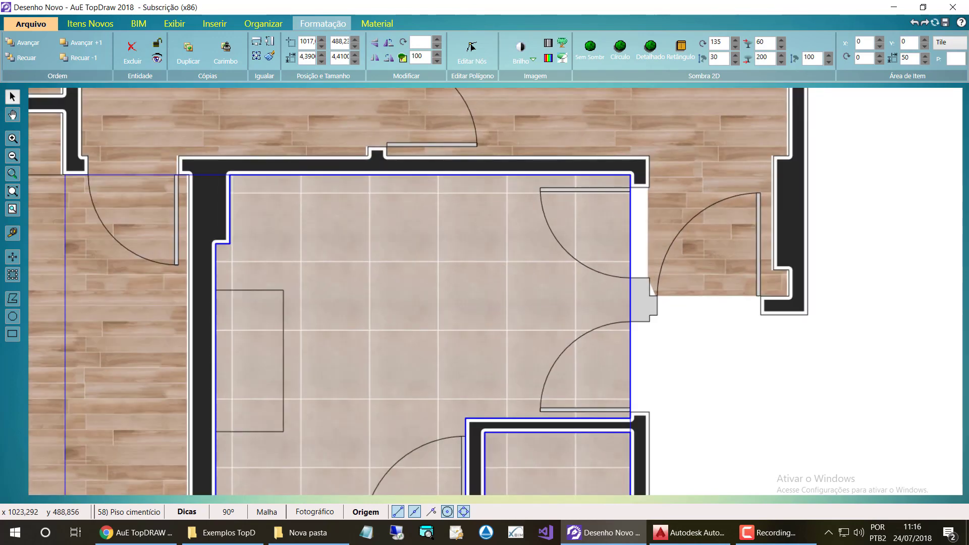
pyautogui.click(879, 40)
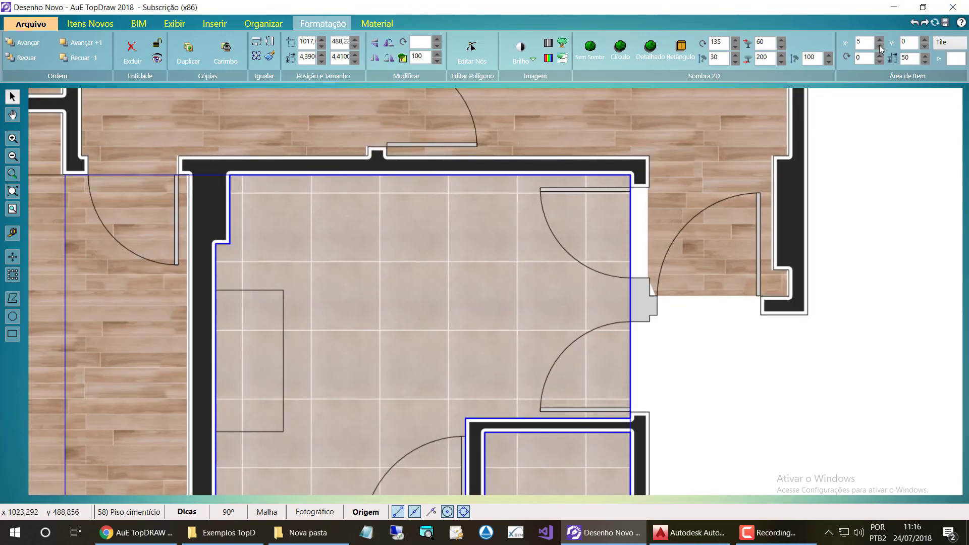
pyautogui.click(879, 48)
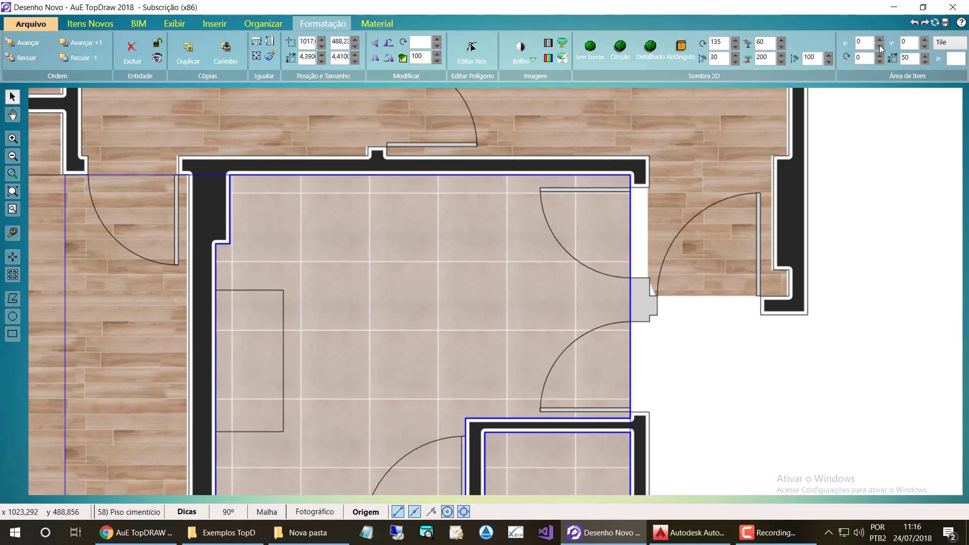
pyautogui.click(880, 40)
pyautogui.click(880, 40)
pyautogui.doubleClick(880, 40)
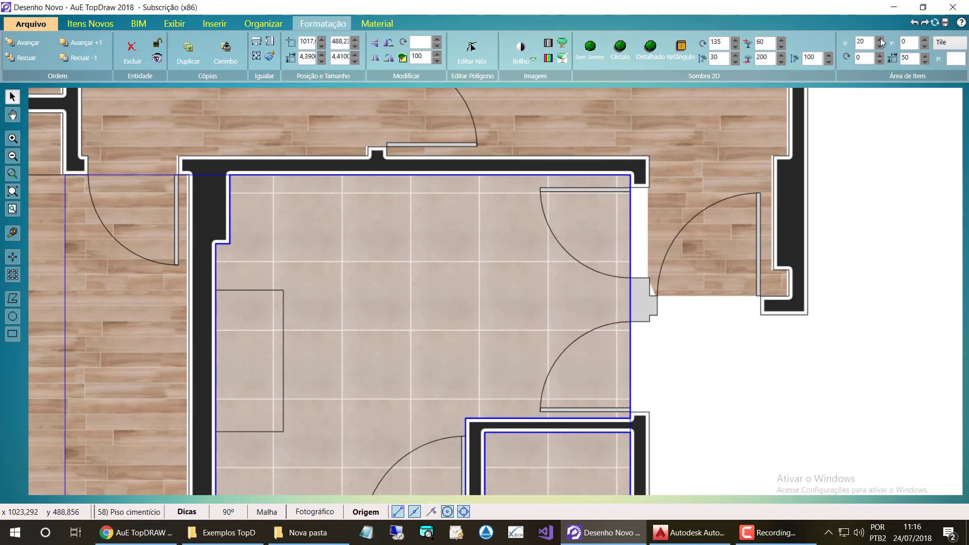
pyautogui.click(880, 39)
pyautogui.click(879, 40)
pyautogui.click(880, 48)
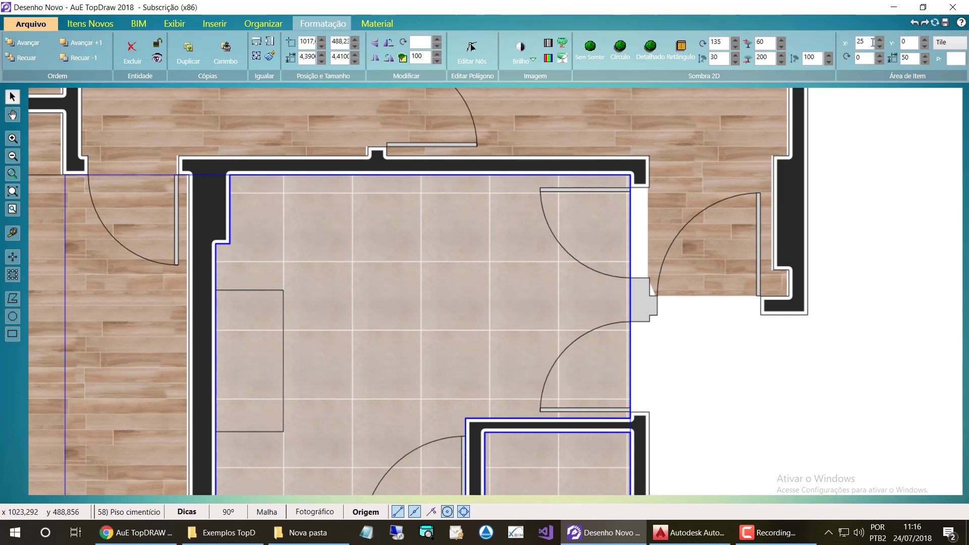
# Step: Shift the lower central room's tile pattern vertically with a Y offset of 25
pyautogui.click(922, 41)
pyautogui.doubleClick(922, 41)
pyautogui.click(923, 41)
pyautogui.click(923, 40)
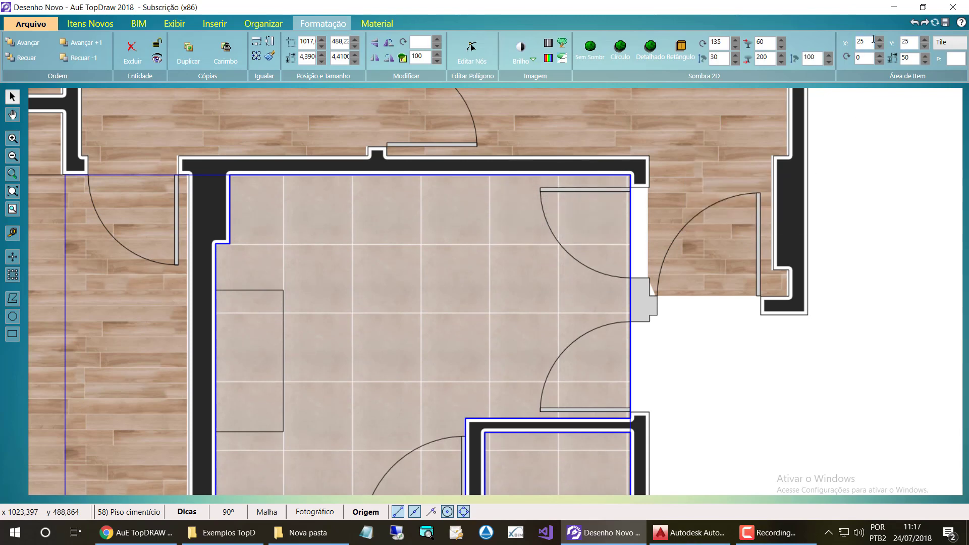
pyautogui.doubleClick(859, 41)
# Step: Convert the small grey pillar polyline between the two entrance doors into a wall
pyautogui.click(653, 337)
pyautogui.click(651, 303)
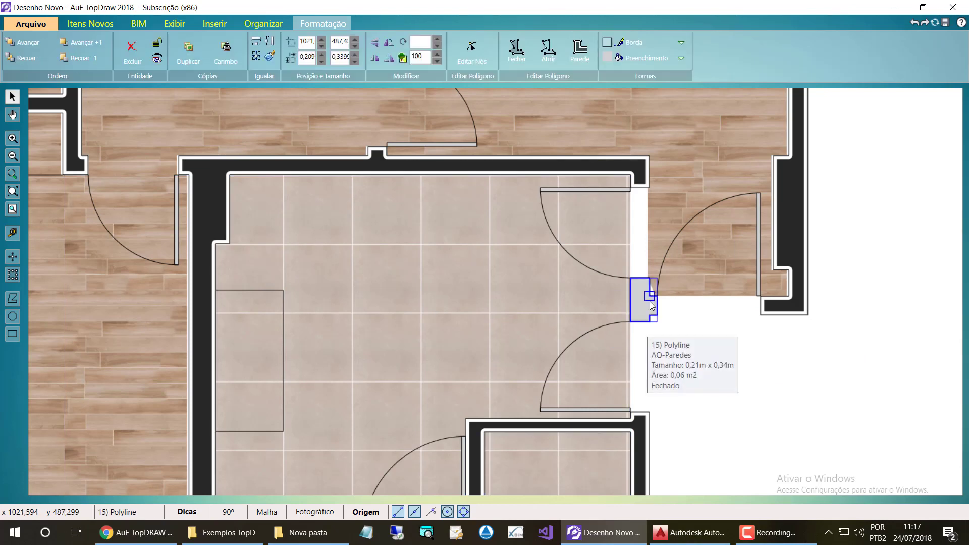
pyautogui.click(579, 59)
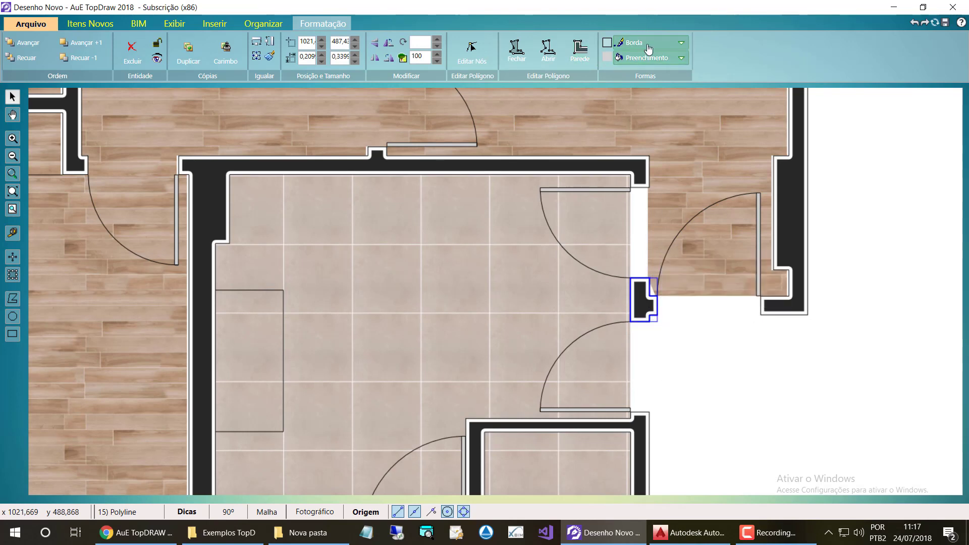
# Step: Set the small pillar's solid fill to navy blue, RGB 0, 0, 128
pyautogui.click(656, 60)
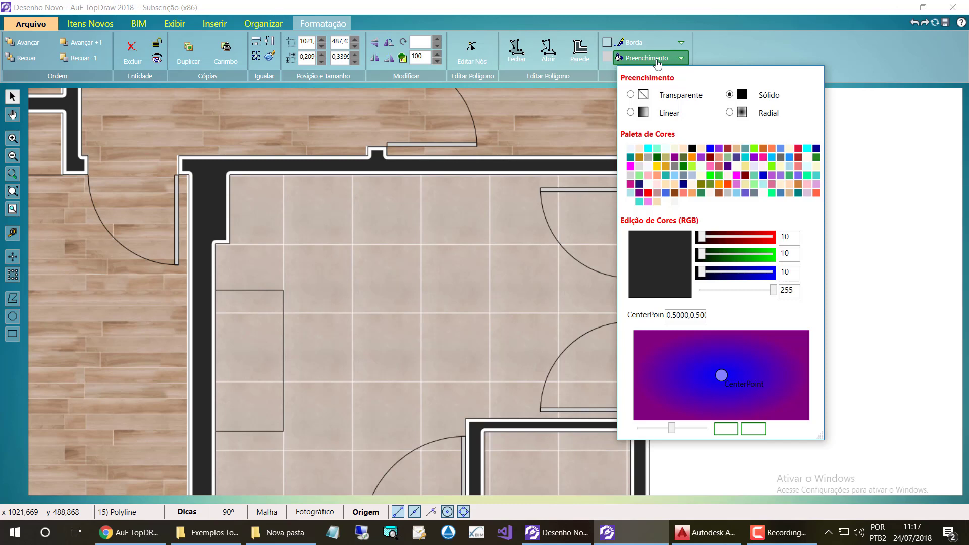
pyautogui.click(683, 184)
pyautogui.click(871, 208)
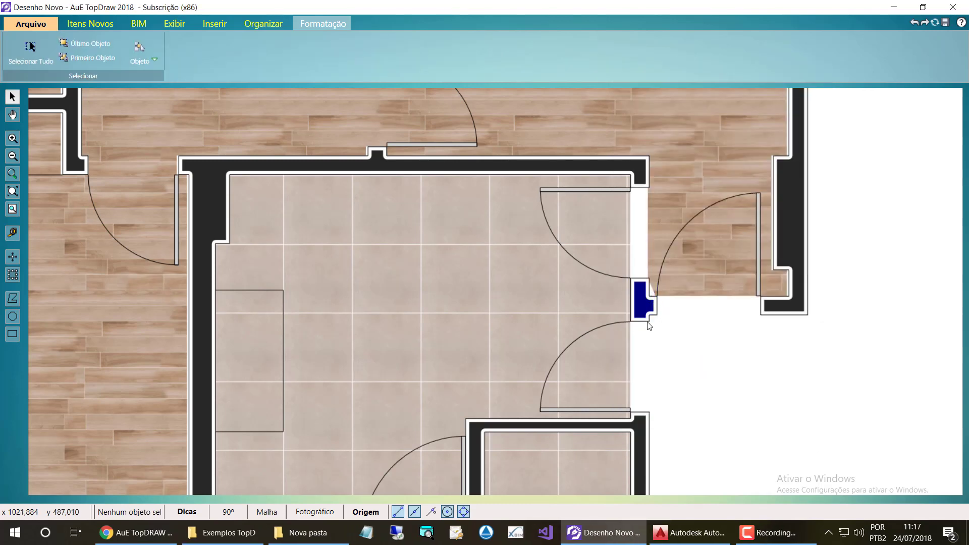
# Step: Set the small pillar's solid fill to black, RGB 0, 0, 0
pyautogui.click(646, 308)
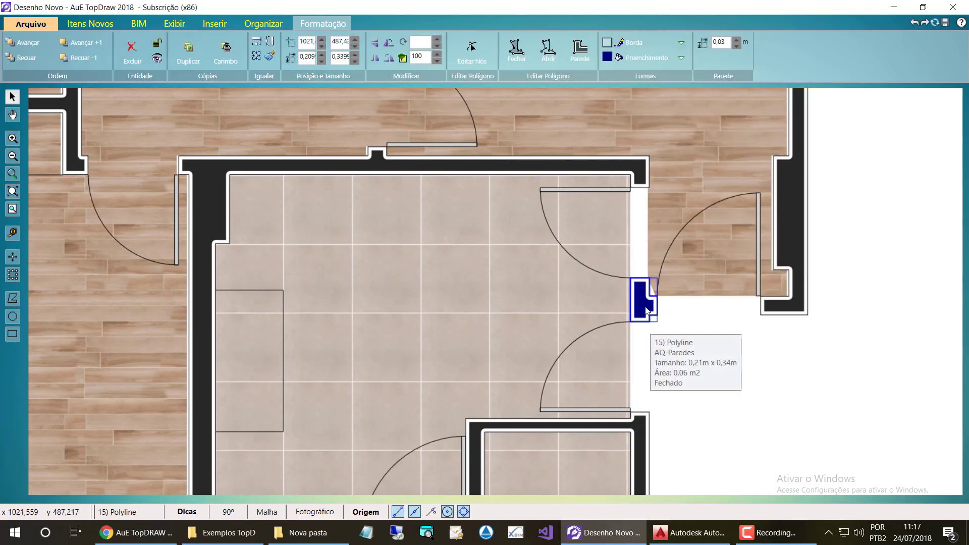
pyautogui.click(659, 59)
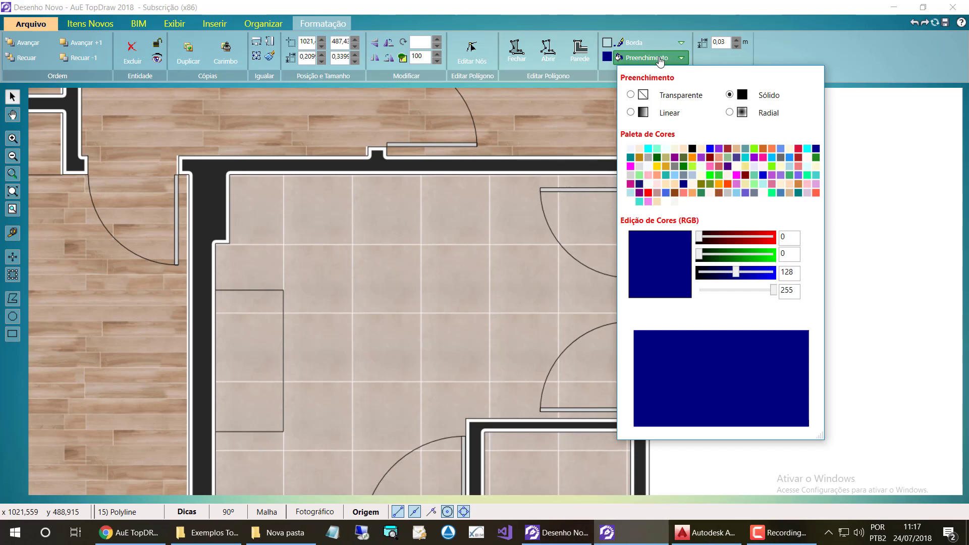
pyautogui.click(693, 148)
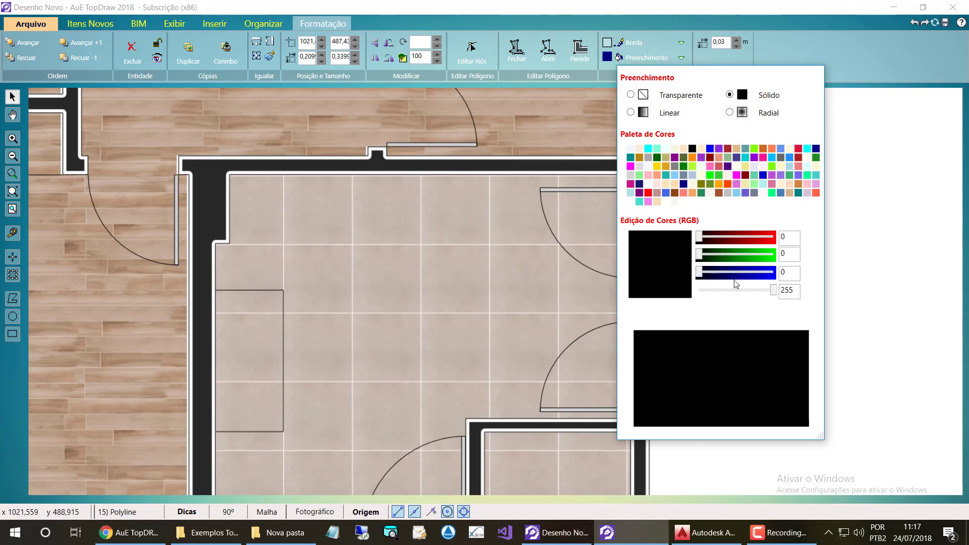
pyautogui.click(879, 284)
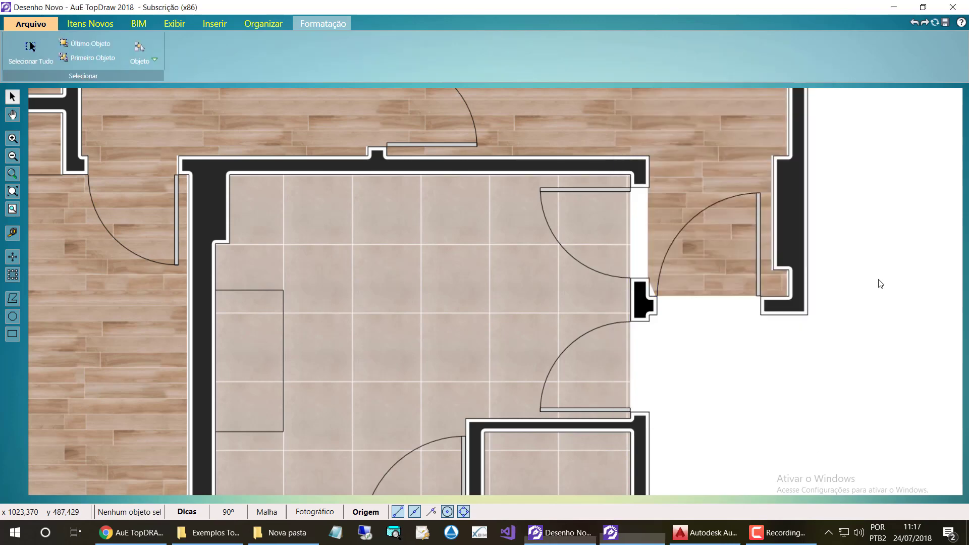
# Step: Examine the whole floor plan and the lower rooms to check the applied floors and walls
pyautogui.scroll(-2, 561, 201)
pyautogui.scroll(-2, 698, 246)
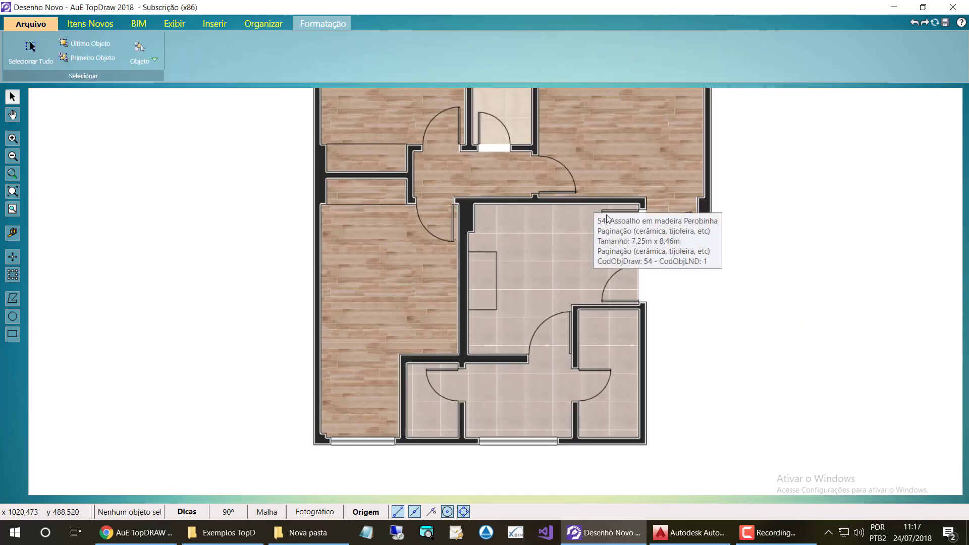
pyautogui.scroll(3, 691, 296)
pyautogui.scroll(-4, 462, 268)
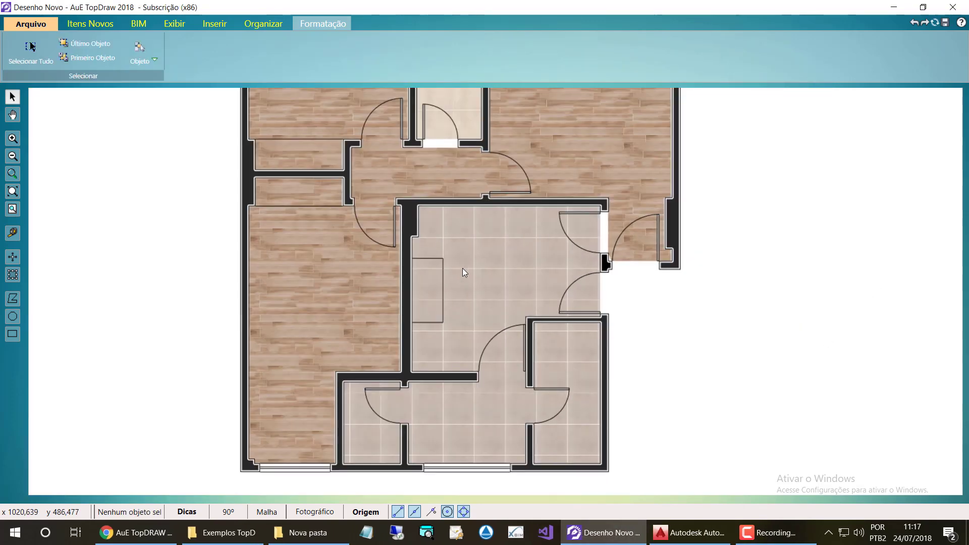
pyautogui.scroll(-2, 509, 313)
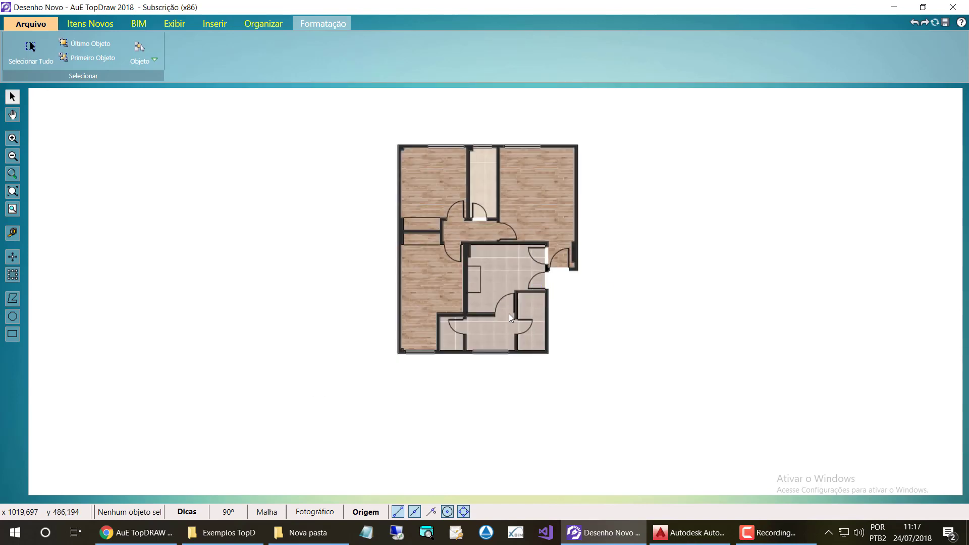
pyautogui.scroll(2, 521, 216)
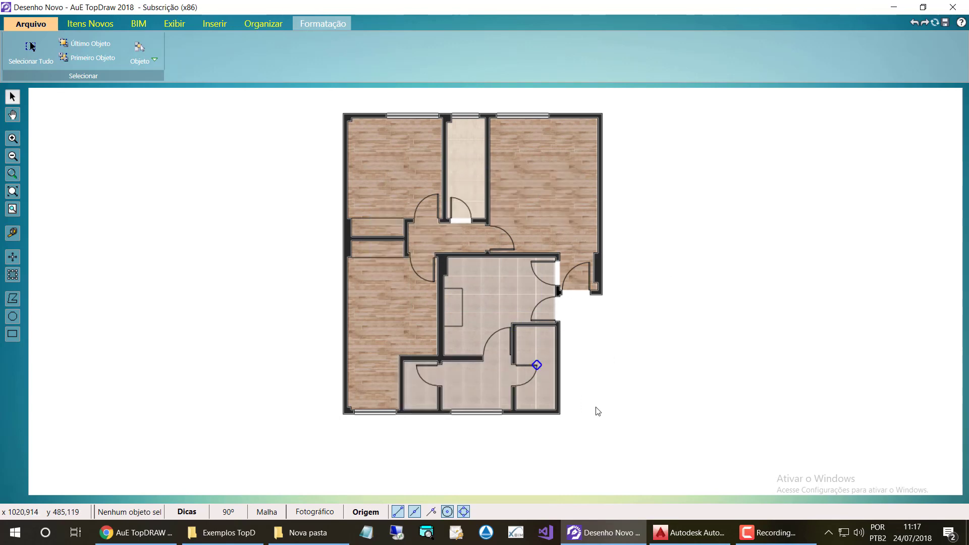
pyautogui.scroll(1, 475, 305)
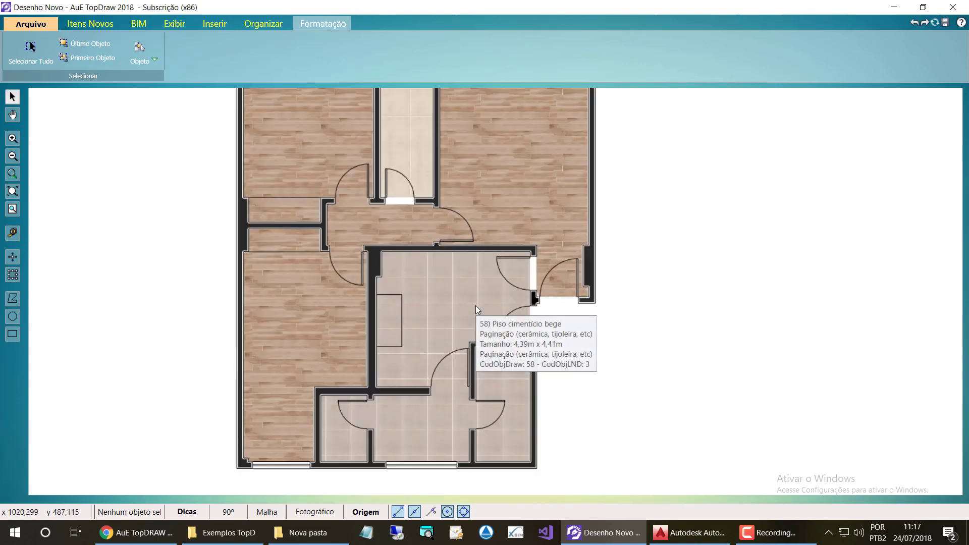
pyautogui.scroll(1, 409, 306)
pyautogui.scroll(-1, 409, 308)
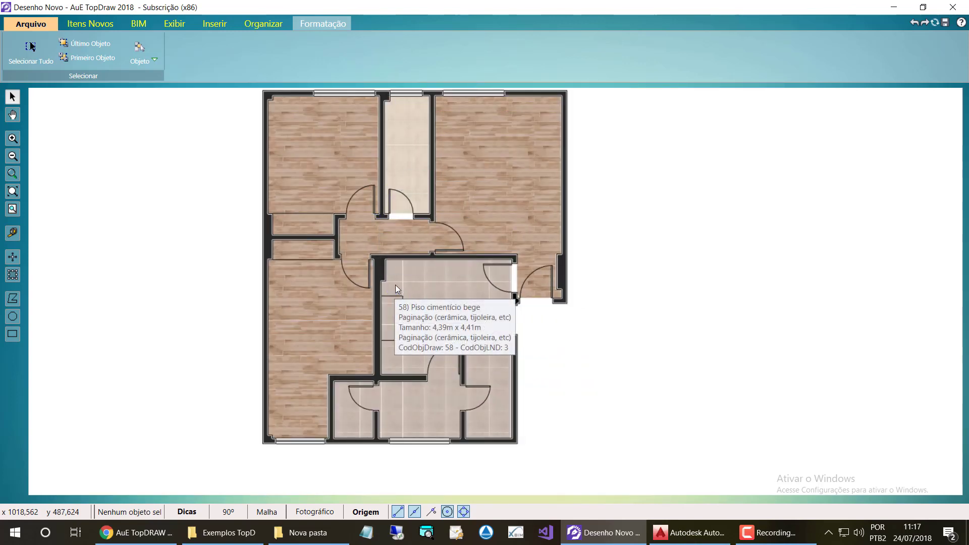
# Step: Close all ten door swing arcs across the floor plan together so they form filled shapes
pyautogui.scroll(1, 381, 213)
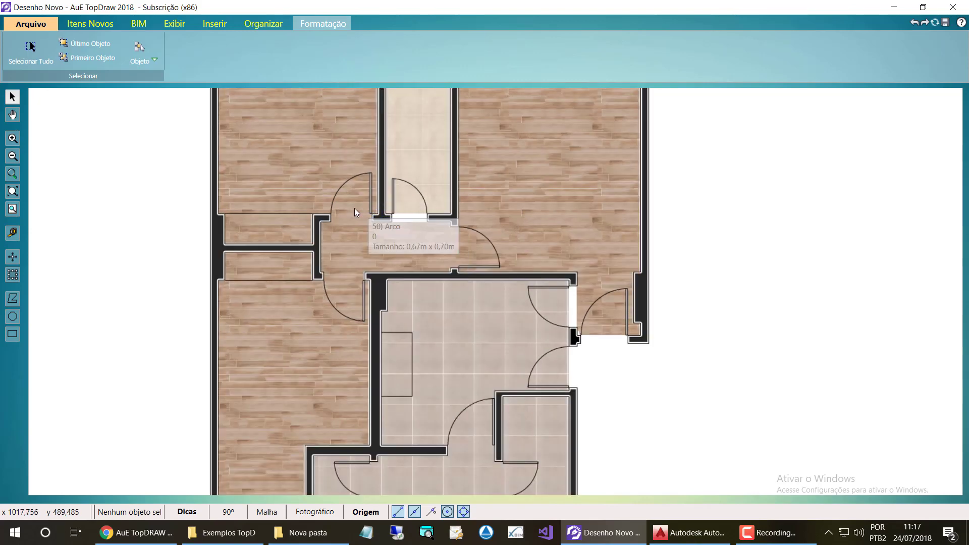
pyautogui.scroll(1, 354, 208)
pyautogui.click(352, 189)
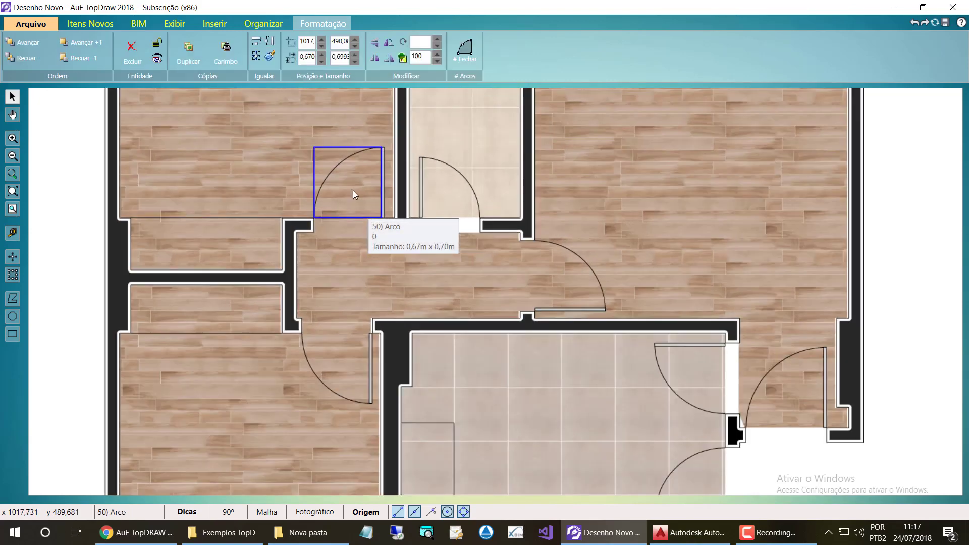
pyautogui.keyDown('shift'); pyautogui.click(337, 368); pyautogui.keyUp('shift')
pyautogui.keyDown('shift'); pyautogui.click(449, 183); pyautogui.keyUp('shift')
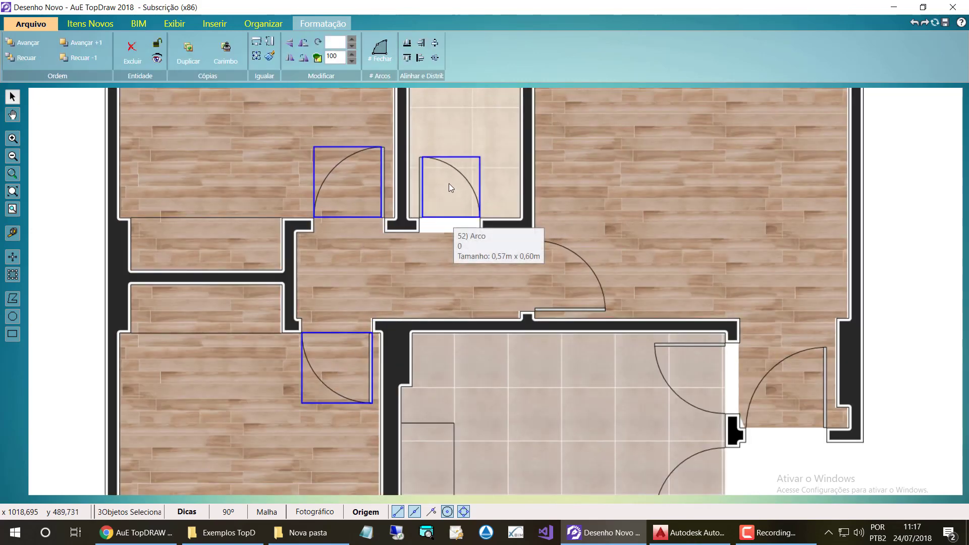
pyautogui.keyDown('shift'); pyautogui.click(579, 278); pyautogui.keyUp('shift')
pyautogui.keyDown('shift'); pyautogui.click(682, 383); pyautogui.keyUp('shift')
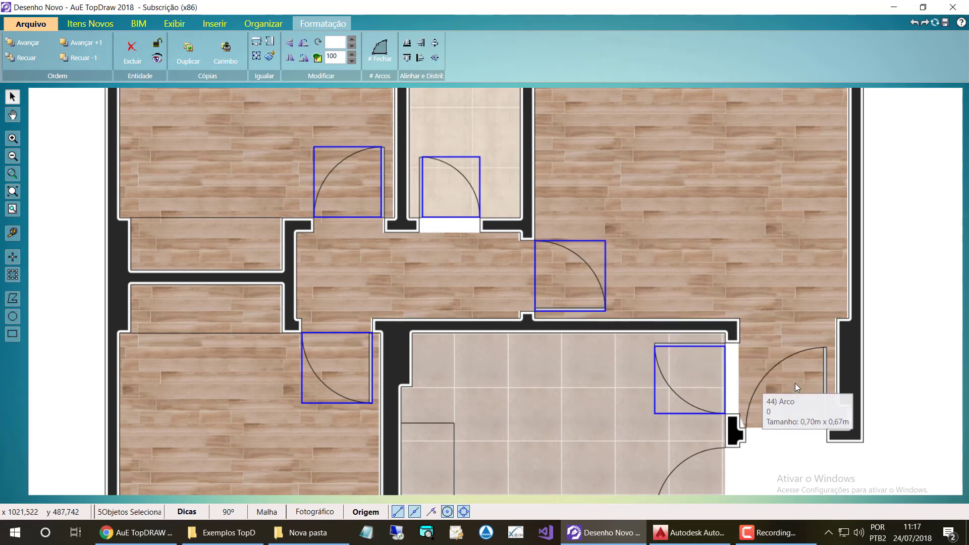
pyautogui.keyDown('shift'); pyautogui.click(795, 387); pyautogui.keyUp('shift')
pyautogui.scroll(-2, 552, 197)
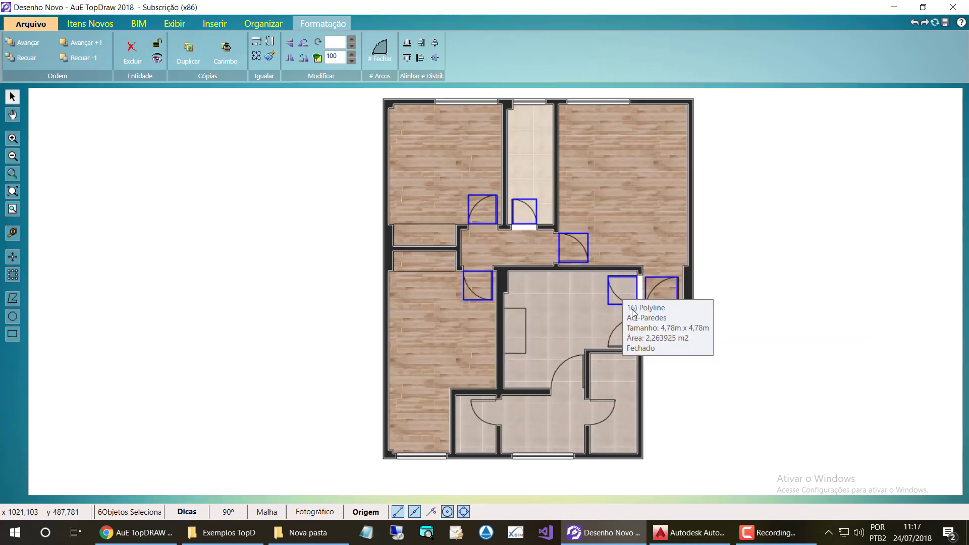
pyautogui.keyDown('shift'); pyautogui.click(623, 331); pyautogui.keyUp('shift')
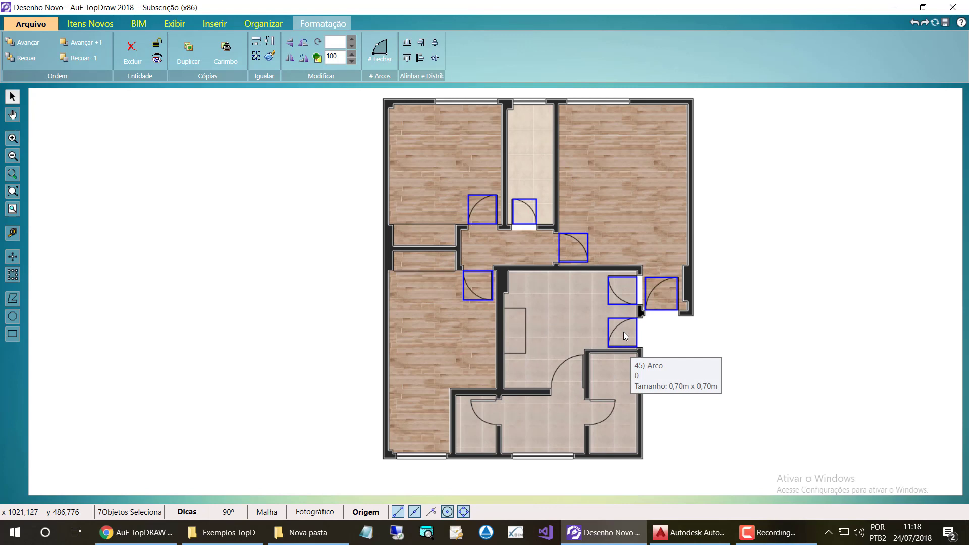
pyautogui.keyDown('shift'); pyautogui.click(563, 367); pyautogui.keyUp('shift')
pyautogui.keyDown('shift'); pyautogui.click(483, 414); pyautogui.keyUp('shift')
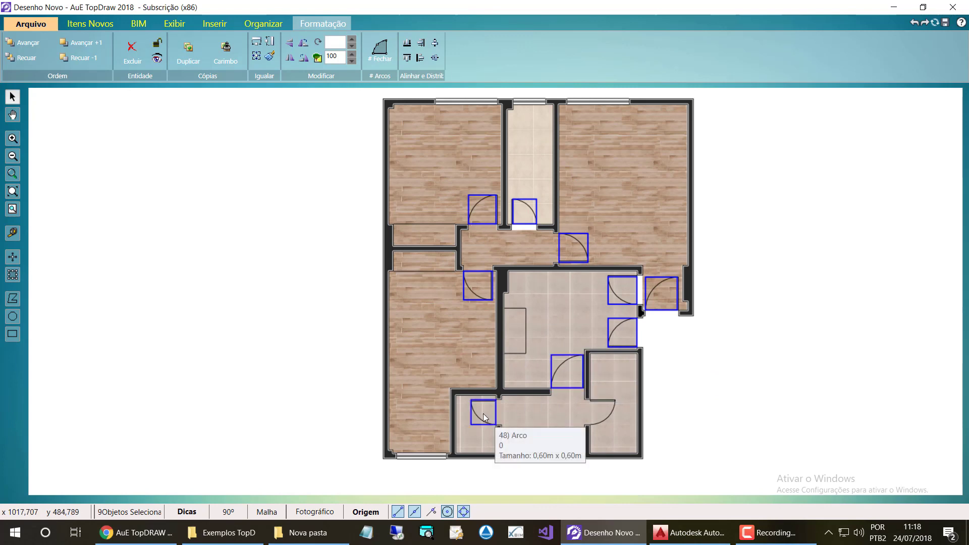
pyautogui.keyDown('shift'); pyautogui.click(607, 412); pyautogui.keyUp('shift')
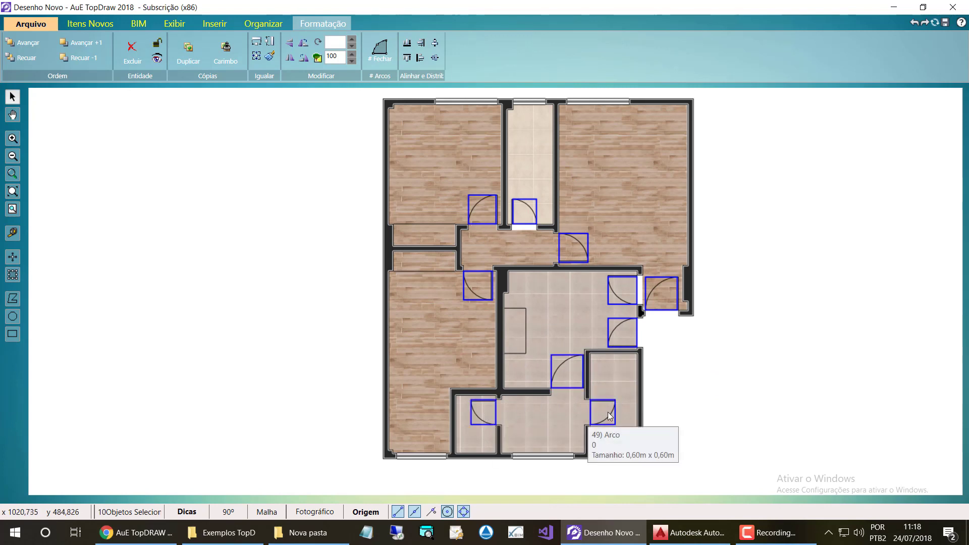
pyautogui.click(385, 59)
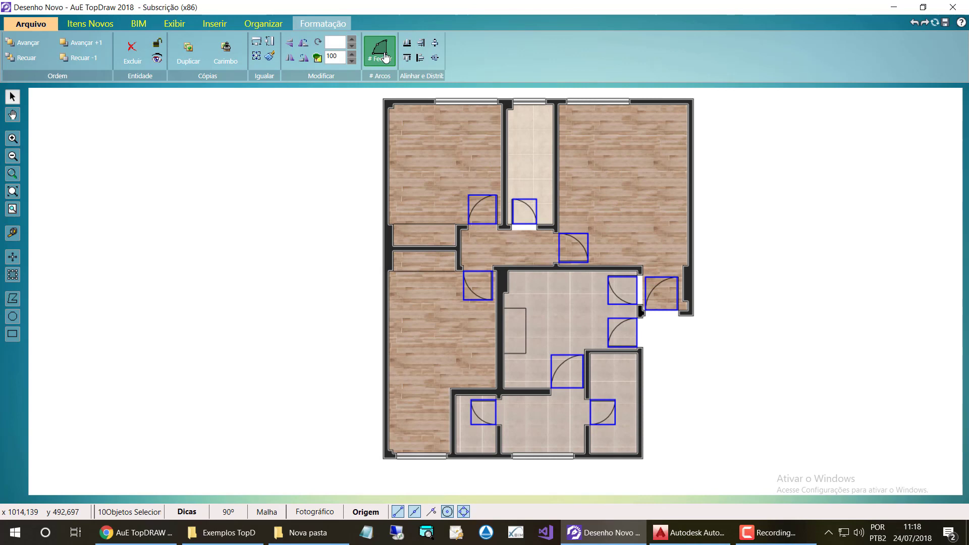
pyautogui.click(385, 58)
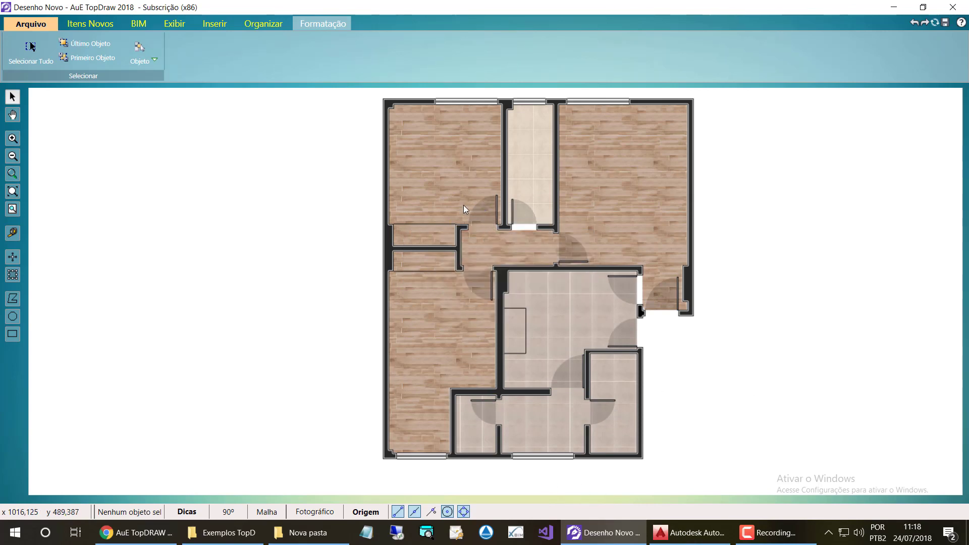
# Step: Examine the closed door arcs and room floors across the apartment plan
pyautogui.scroll(2, 474, 217)
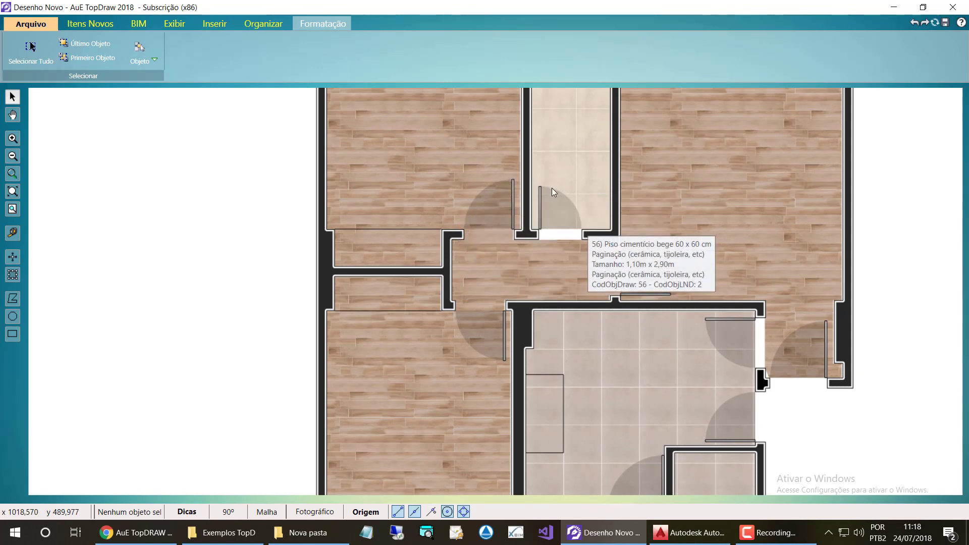
pyautogui.scroll(-3, 652, 267)
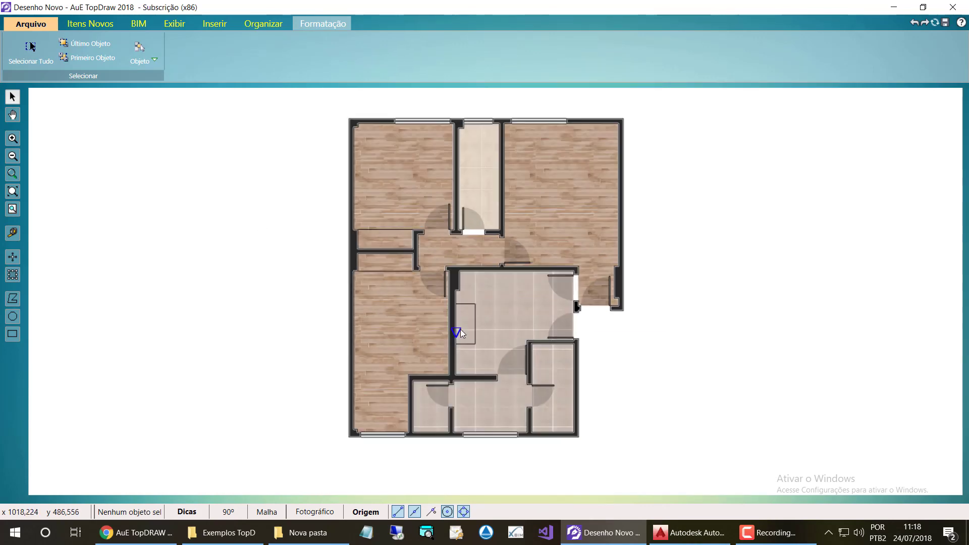
pyautogui.scroll(3, 441, 198)
pyautogui.scroll(-3, 441, 250)
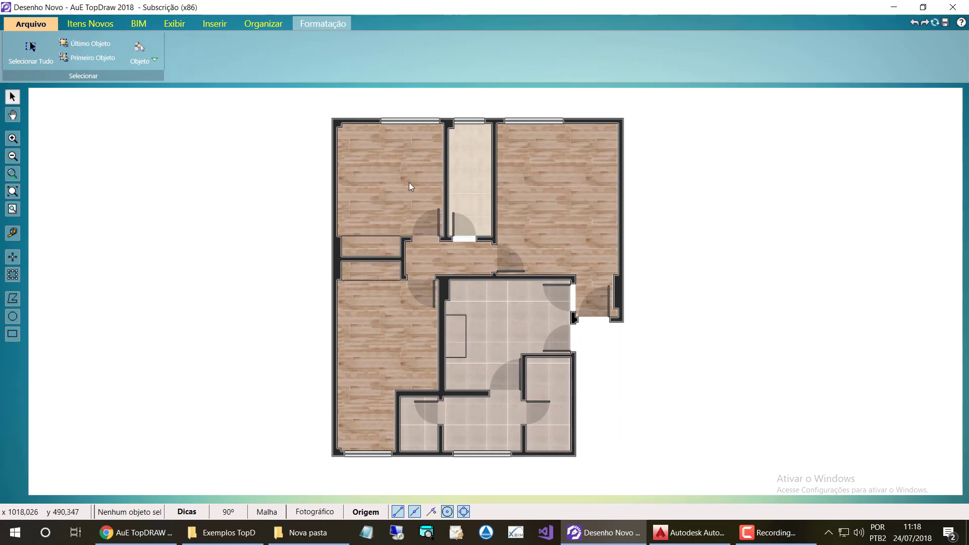
pyautogui.scroll(4, 409, 182)
pyautogui.scroll(-4, 389, 202)
# Step: Lighten the wood, bathroom and kitchen floor finishes together by setting their gamma to 1.4
pyautogui.scroll(2, 380, 268)
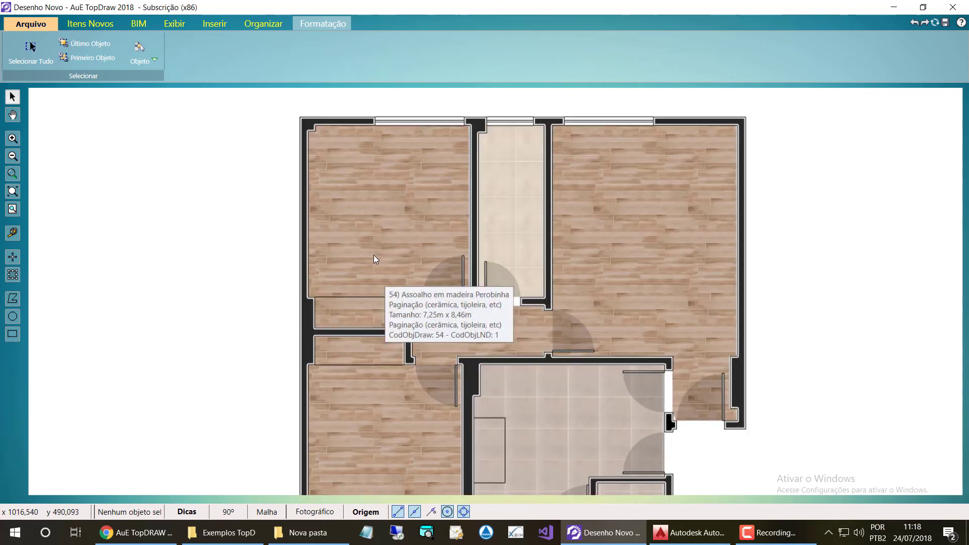
pyautogui.click(380, 179)
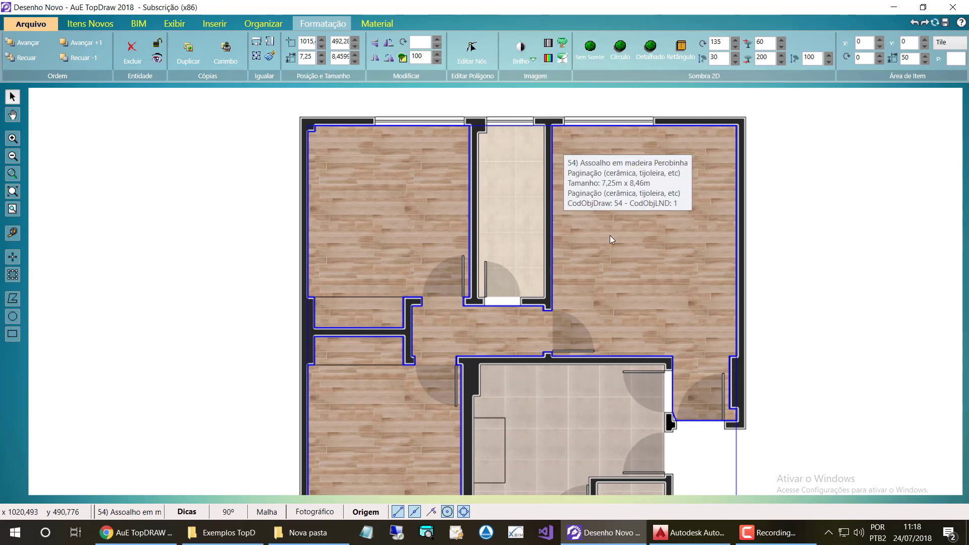
pyautogui.keyDown('shift'); pyautogui.click(515, 226); pyautogui.keyUp('shift')
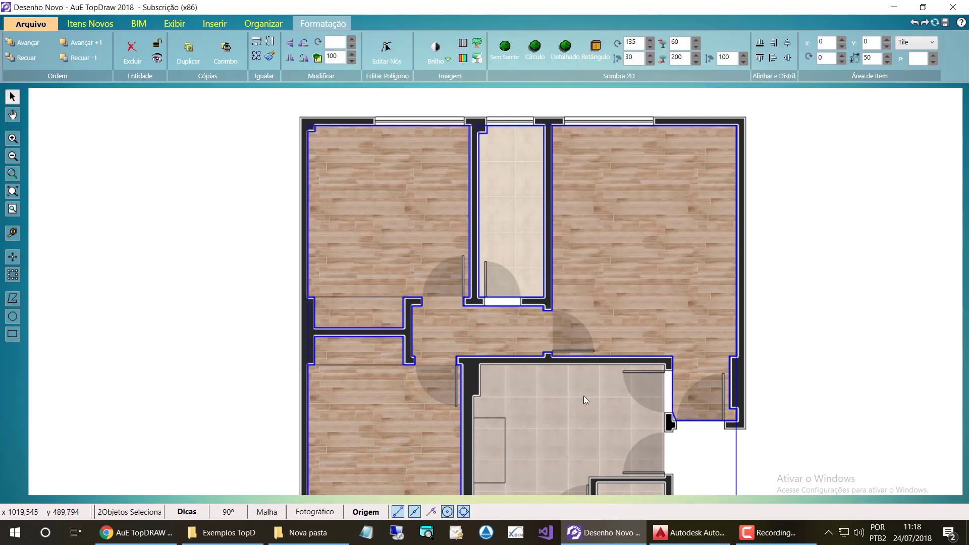
pyautogui.keyDown('shift'); pyautogui.click(573, 427); pyautogui.keyUp('shift')
pyautogui.click(439, 53)
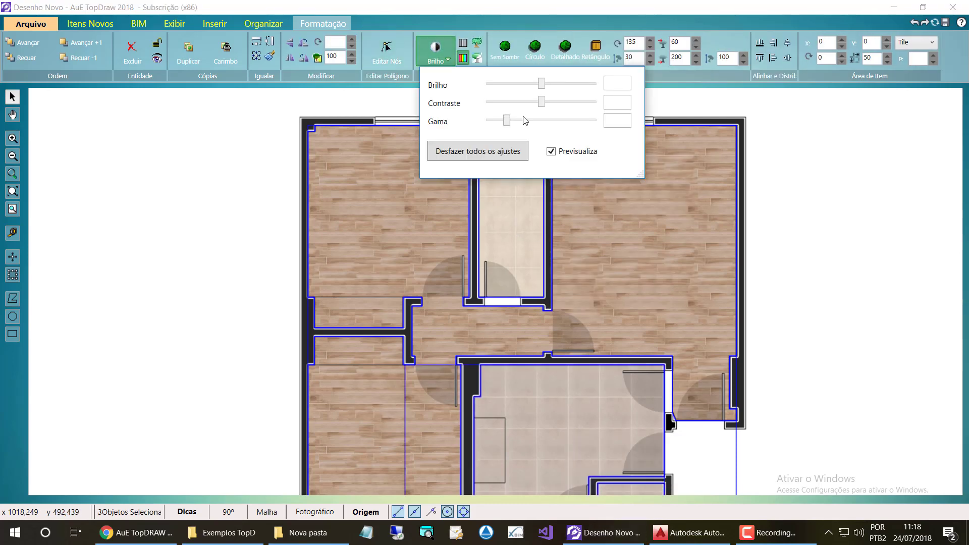
pyautogui.click(526, 121)
pyautogui.click(527, 121)
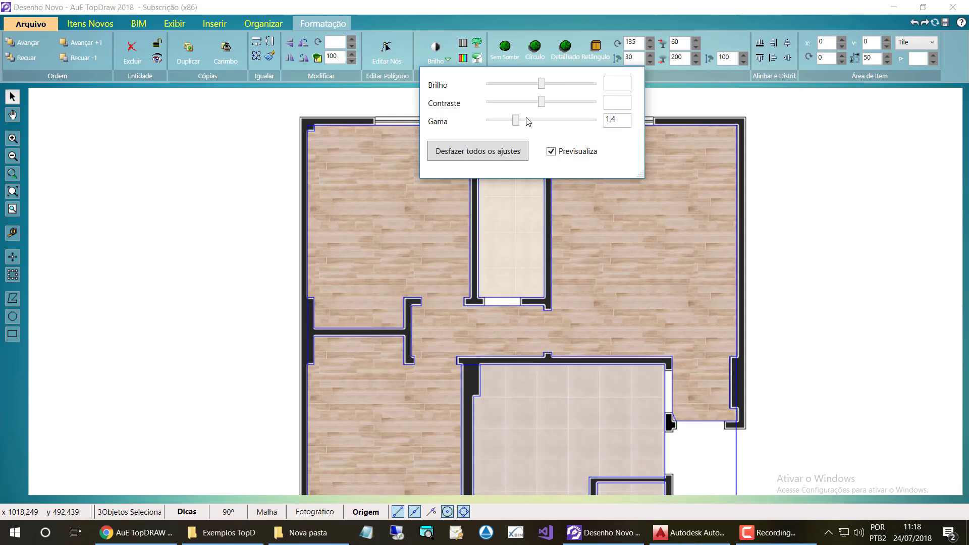
pyautogui.click(198, 187)
# Step: Lock the wood, bathroom and kitchen floor finishes together
pyautogui.scroll(-3, 214, 179)
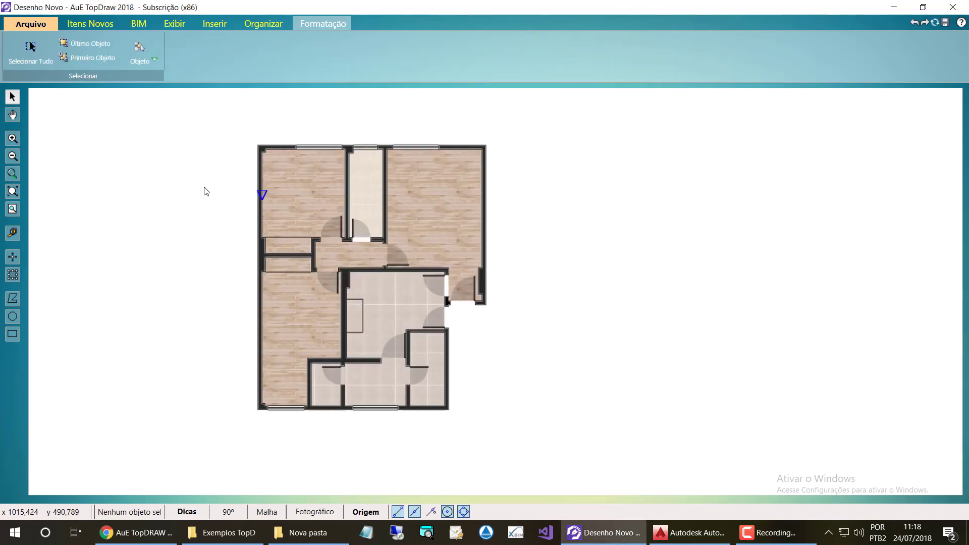
pyautogui.scroll(3, 206, 191)
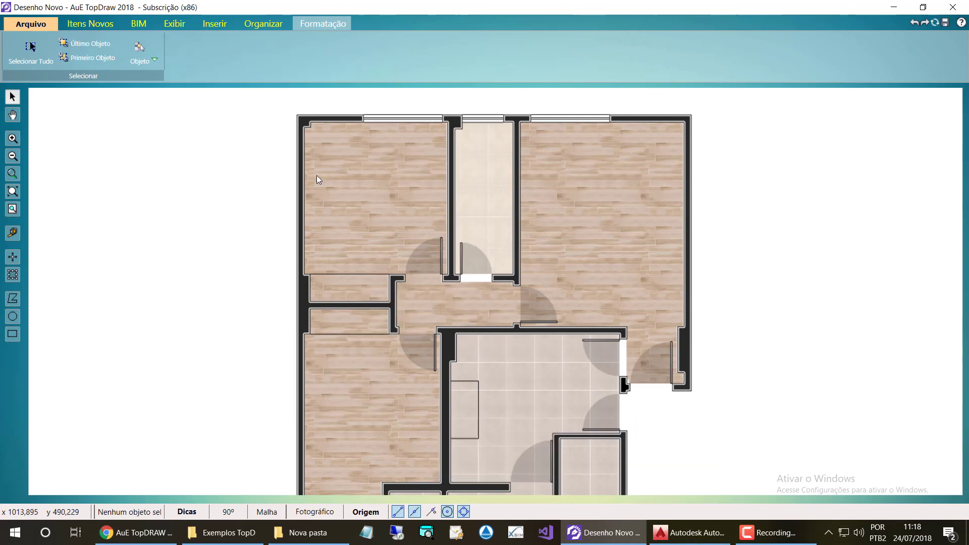
pyautogui.scroll(-1, 316, 175)
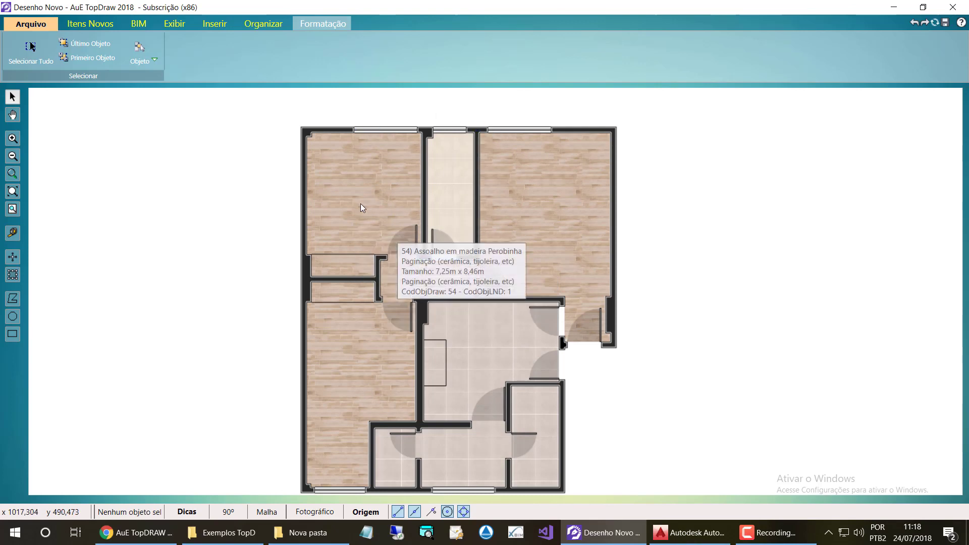
pyautogui.click(360, 202)
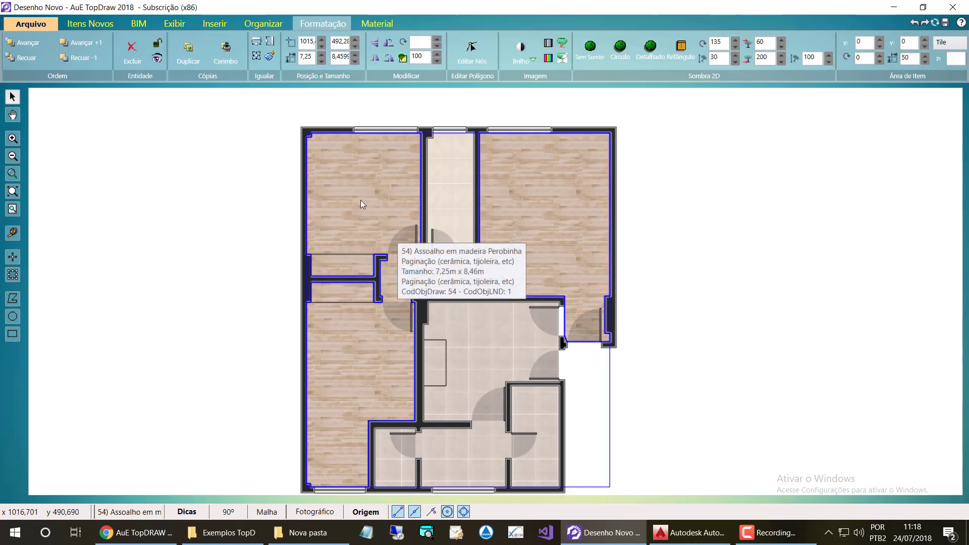
pyautogui.keyDown('shift'); pyautogui.click(454, 204); pyautogui.keyUp('shift')
pyautogui.keyDown('shift'); pyautogui.click(487, 335); pyautogui.keyUp('shift')
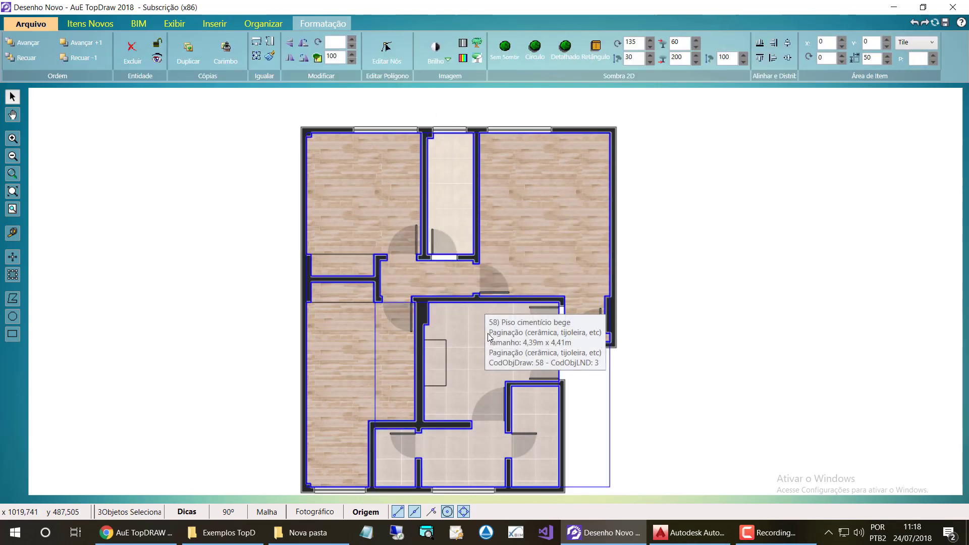
pyautogui.click(158, 55)
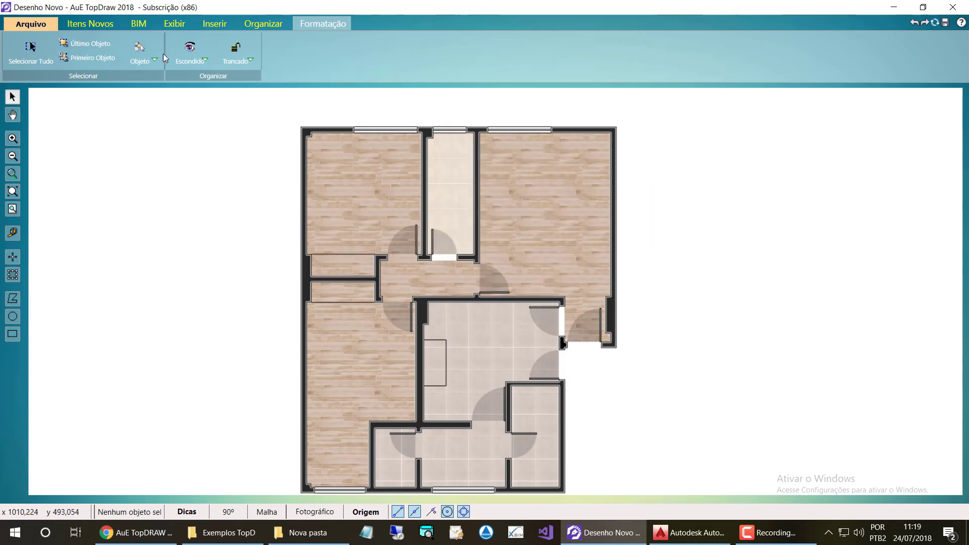
# Step: Open the item catalogue at the furniture category (Mobiliarios) of the Quarto environment
pyautogui.click(94, 24)
pyautogui.click(43, 73)
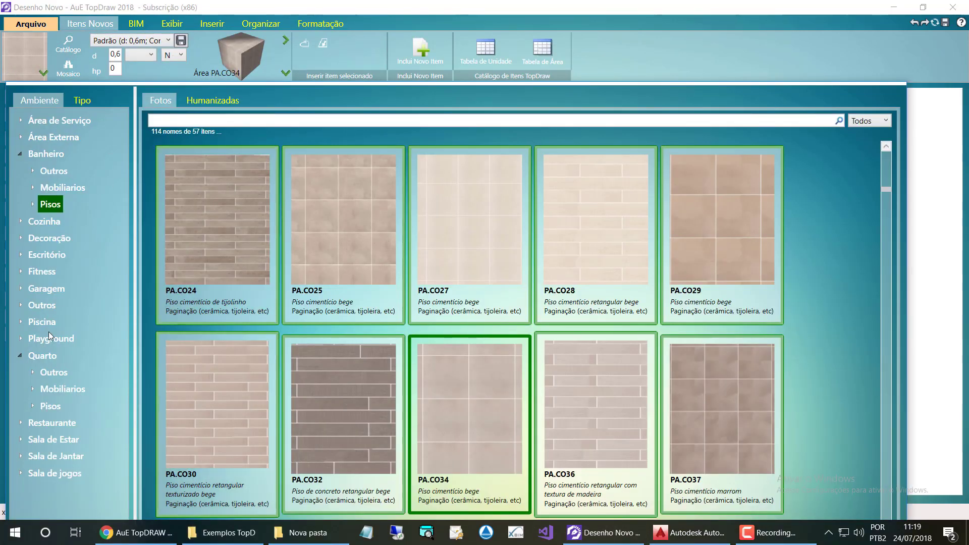
pyautogui.click(69, 391)
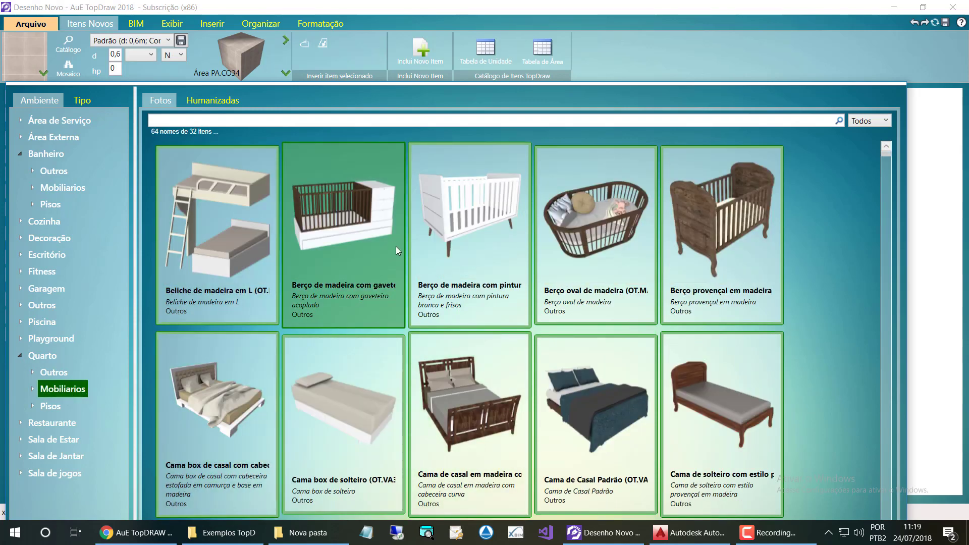
# Step: Browse the photos of the bedroom furniture, from cribs and beds to dressers, desks and wardrobes
pyautogui.scroll(-2, 395, 247)
pyautogui.scroll(-4, 396, 249)
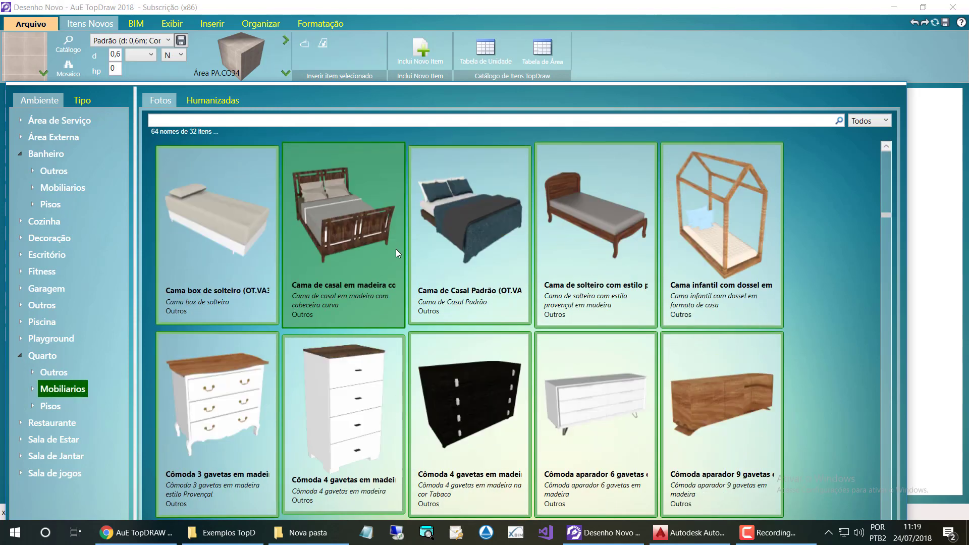
pyautogui.scroll(-2, 396, 249)
pyautogui.scroll(-2, 396, 249)
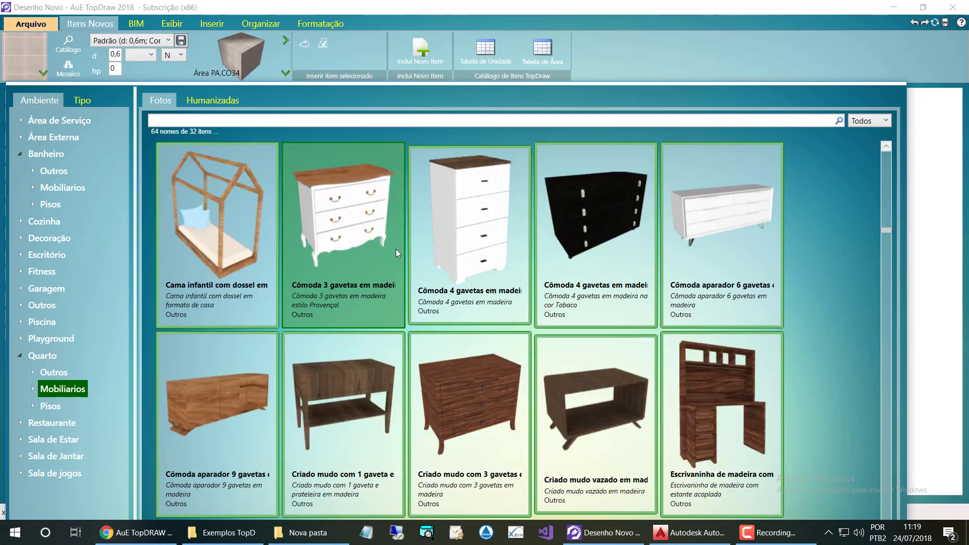
pyautogui.scroll(-4, 396, 250)
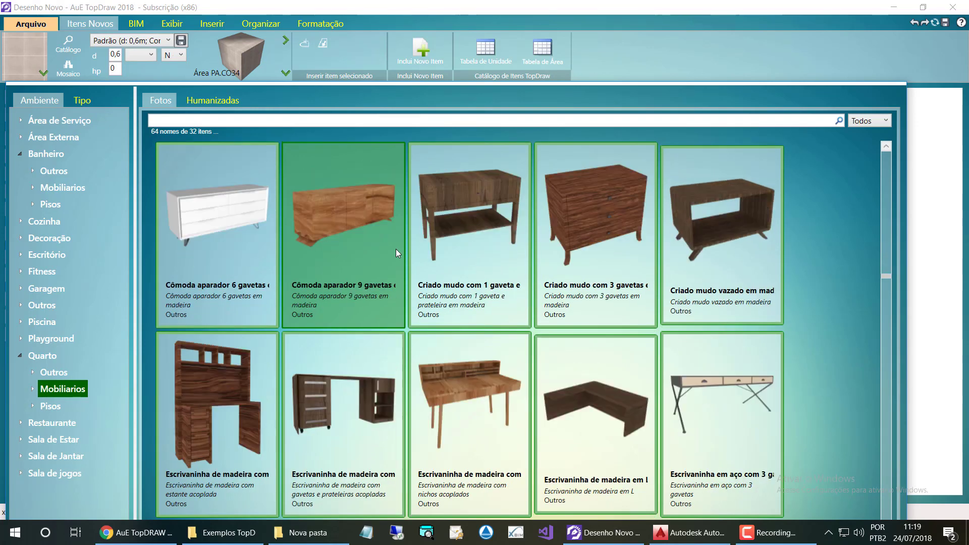
pyautogui.scroll(-2, 396, 249)
pyautogui.scroll(-2, 396, 249)
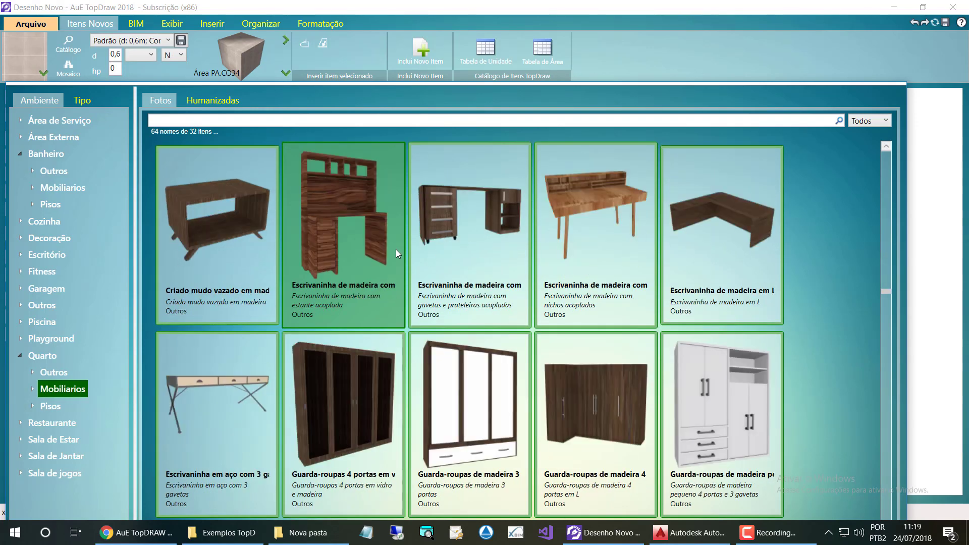
pyautogui.scroll(-8, 396, 249)
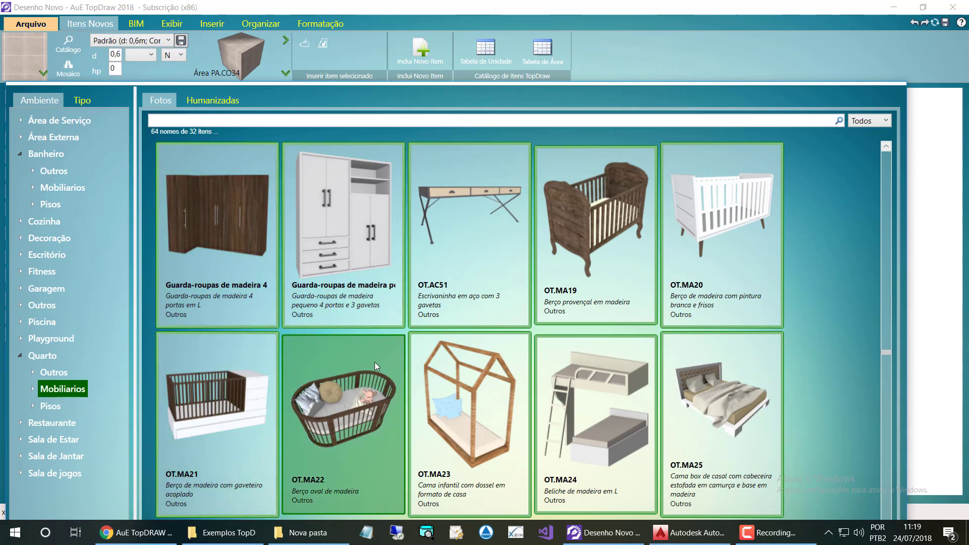
pyautogui.scroll(-4, 422, 337)
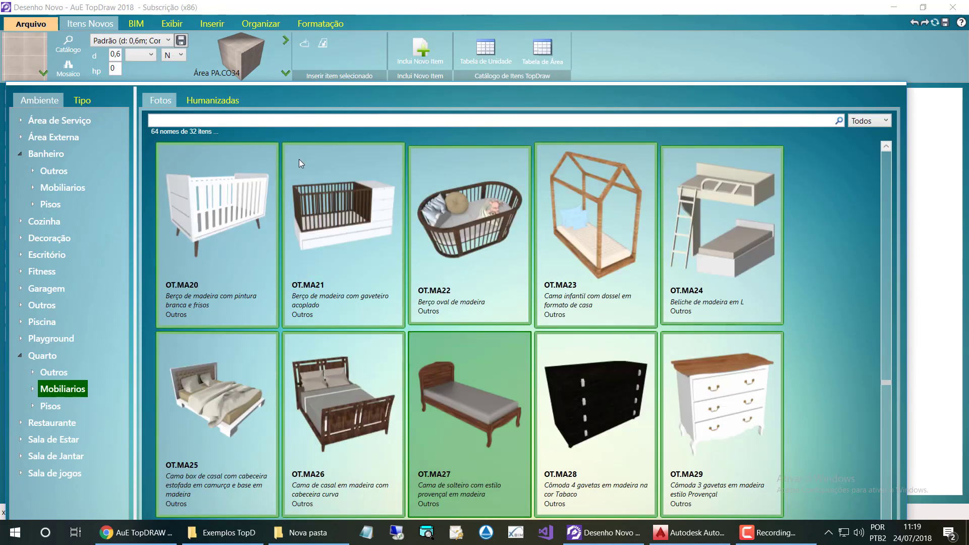
# Step: Show the bedroom furniture as Humanizadas plan images and browse the items
pyautogui.click(214, 100)
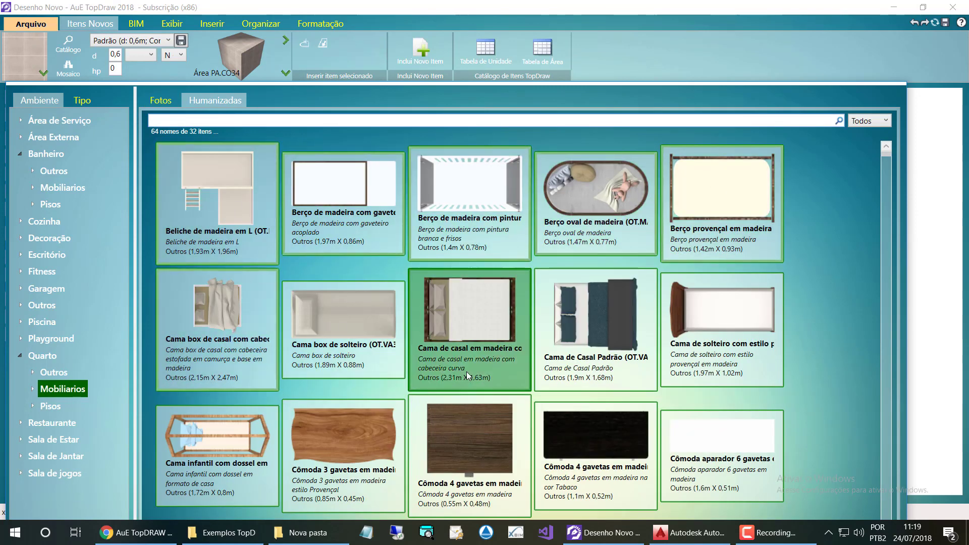
pyautogui.scroll(-3, 466, 371)
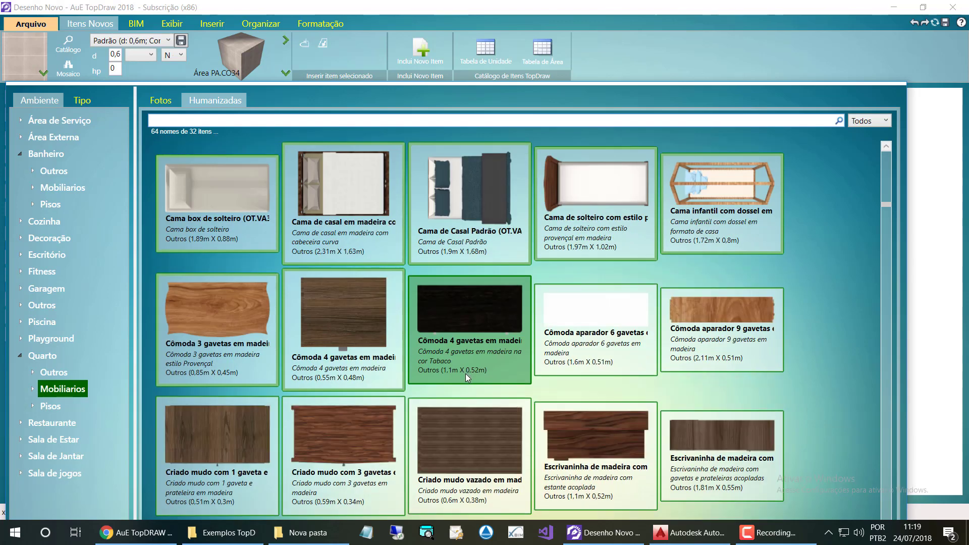
pyautogui.scroll(-1, 466, 373)
pyautogui.scroll(2, 462, 341)
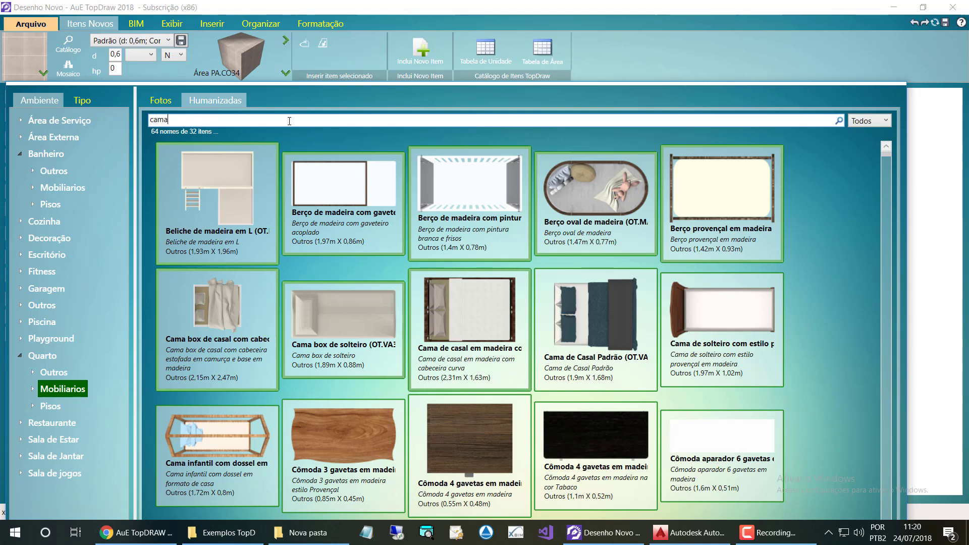
# Step: Search the catalogue for "cama" and place the curved-headboard wooden double bed (2,31 x 1,63 m) against the upper-left bedroom's left wall
pyautogui.press('Return')
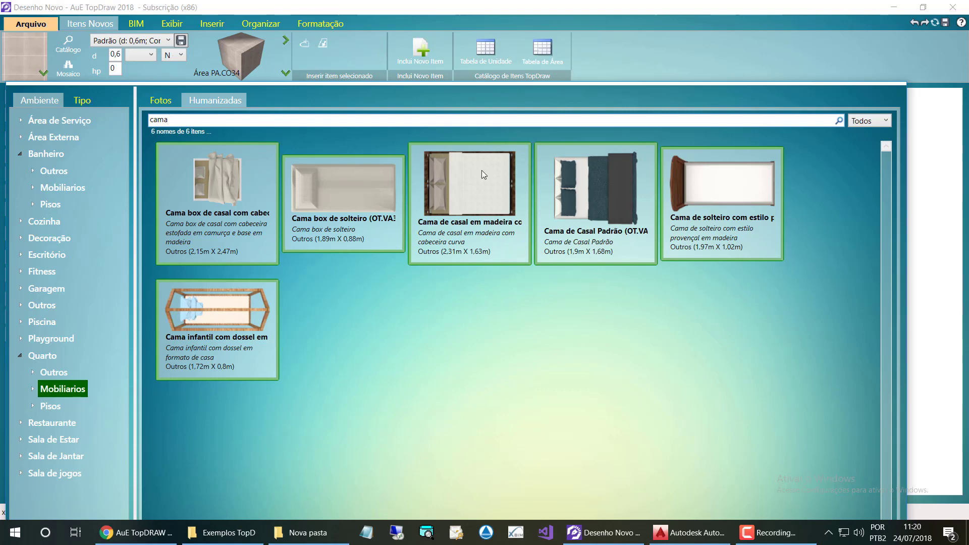
pyautogui.doubleClick(498, 184)
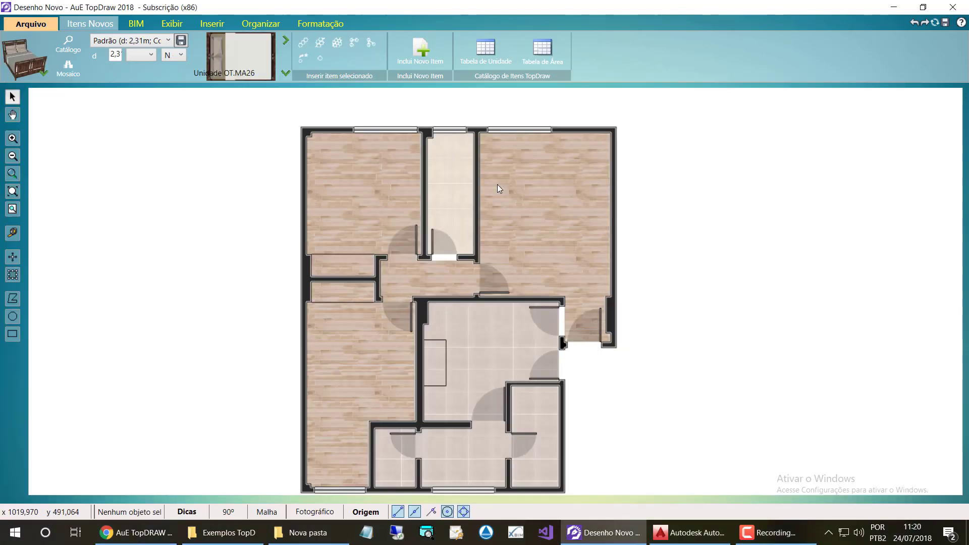
pyautogui.click(325, 60)
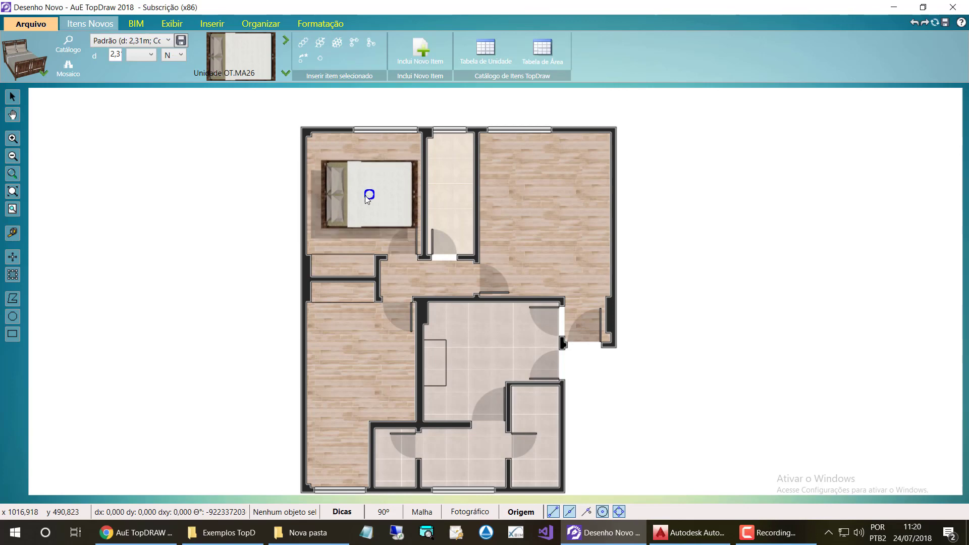
pyautogui.click(355, 195)
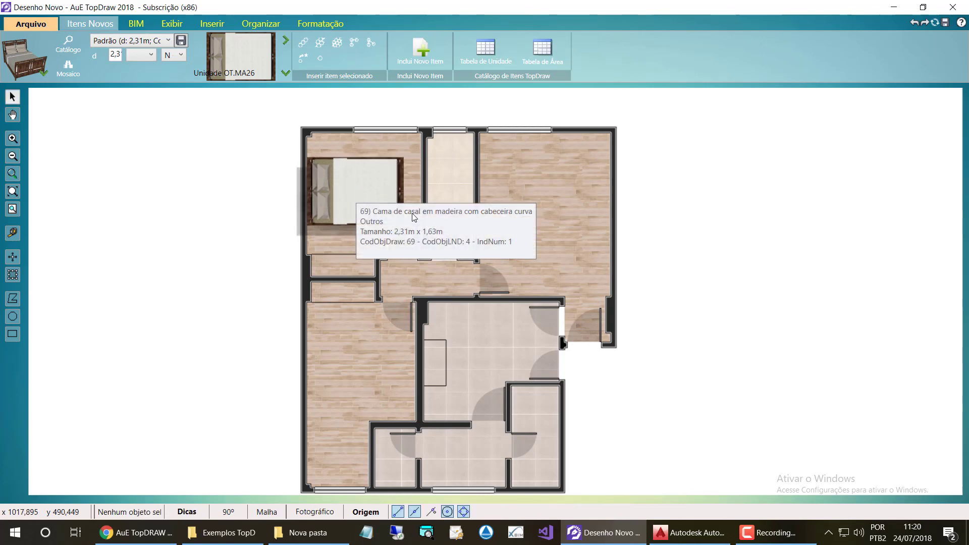
# Step: Move the double bed slightly upward along the bedroom's left wall
pyautogui.scroll(2, 353, 177)
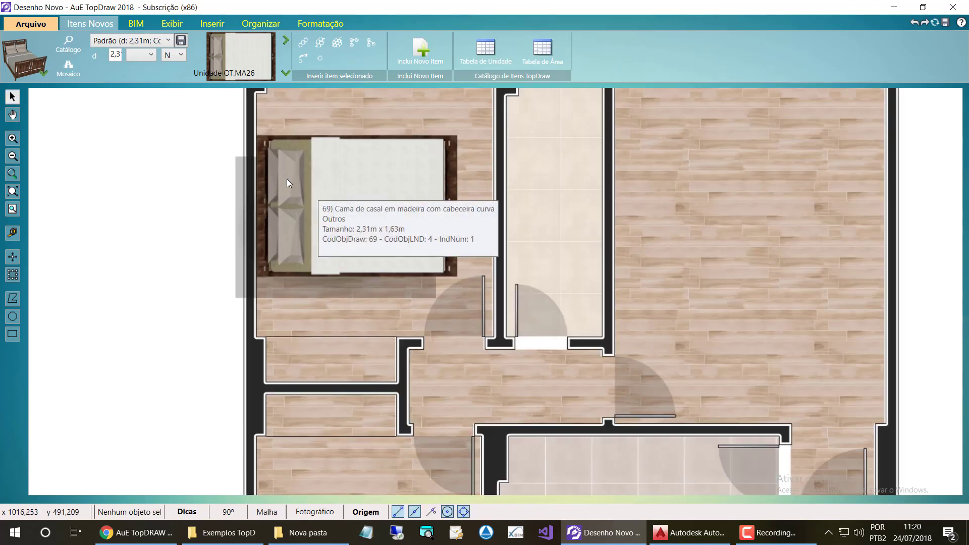
pyautogui.click(361, 195)
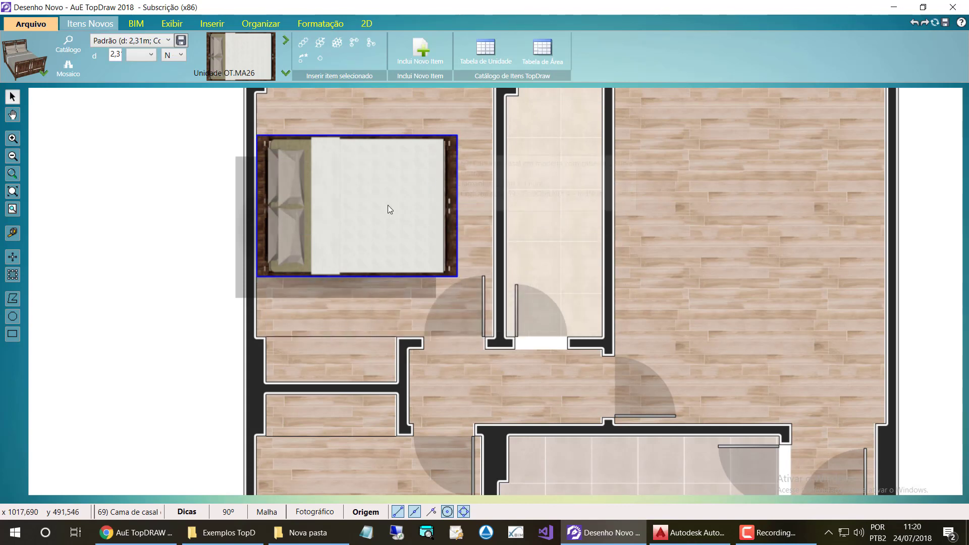
pyautogui.moveTo(343, 216); pyautogui.dragTo(343, 208)
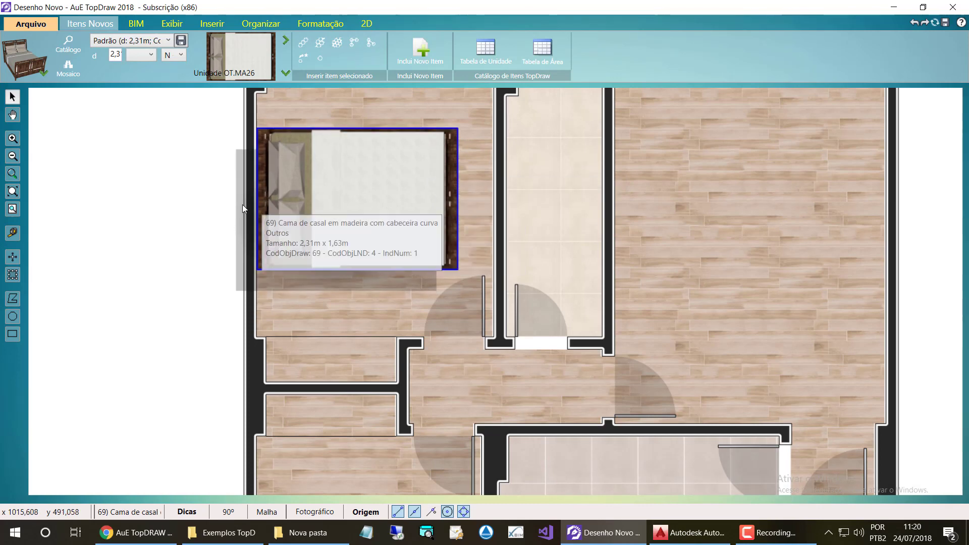
pyautogui.scroll(-2, 242, 204)
pyautogui.scroll(3, 280, 182)
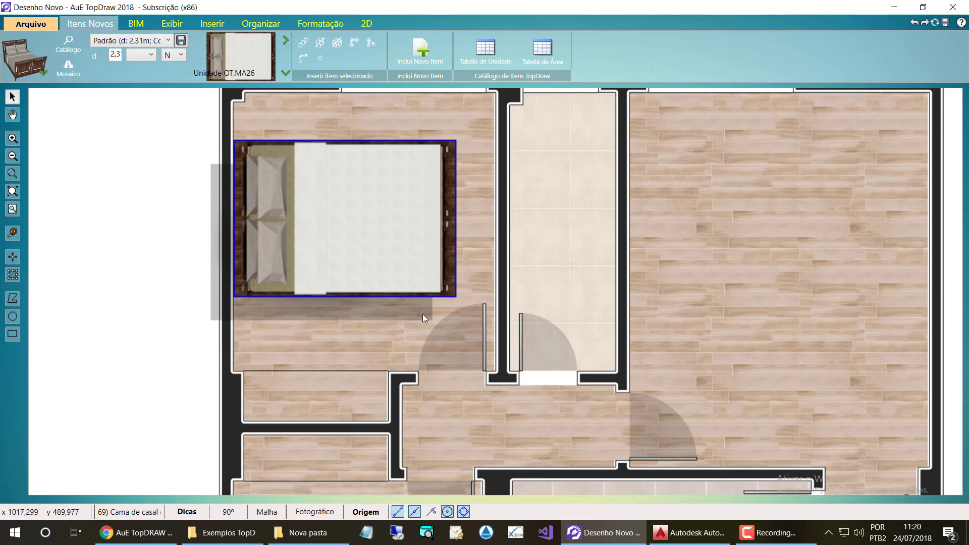
# Step: Switch the bed's 2D shadow to the detailed style (Detalhado) and turn its direction to 25
pyautogui.click(327, 24)
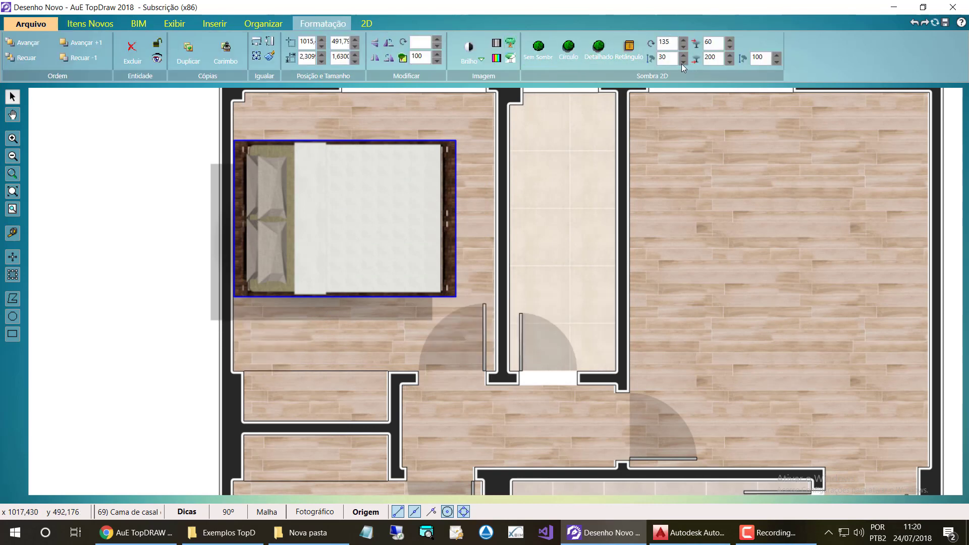
pyautogui.click(683, 47)
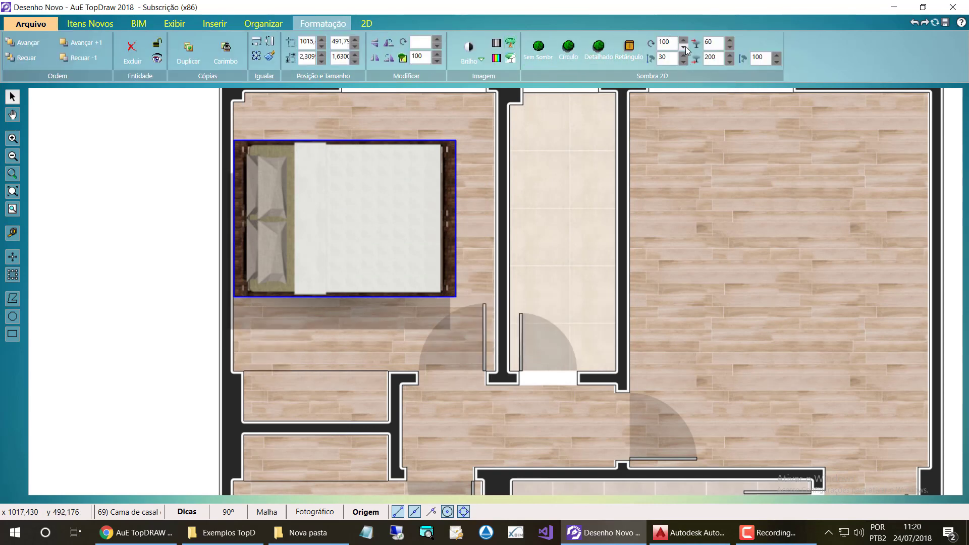
pyautogui.click(683, 47)
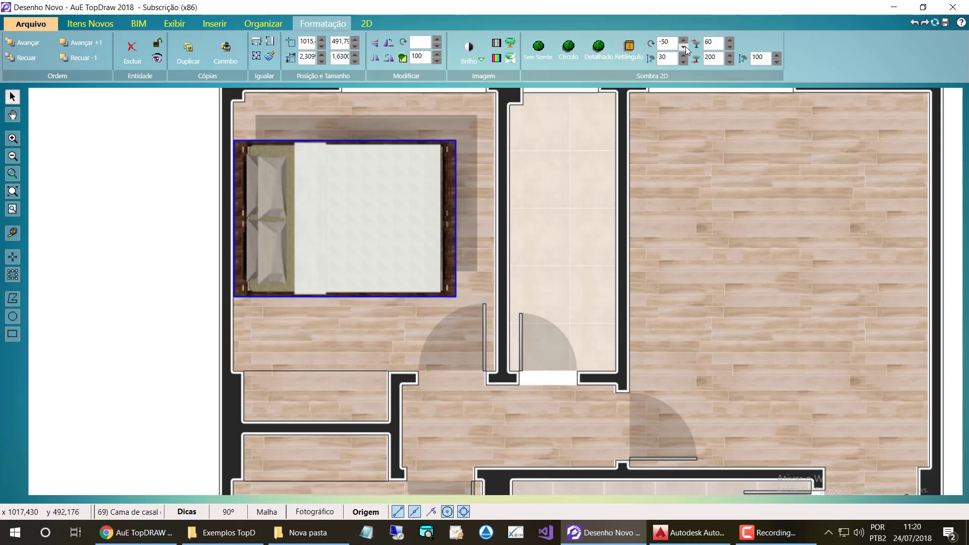
pyautogui.click(684, 40)
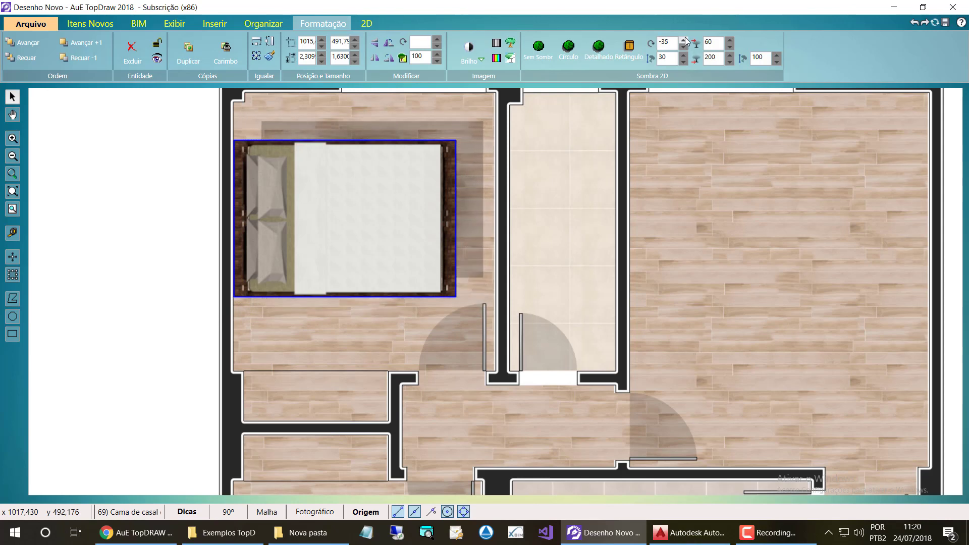
pyautogui.click(599, 48)
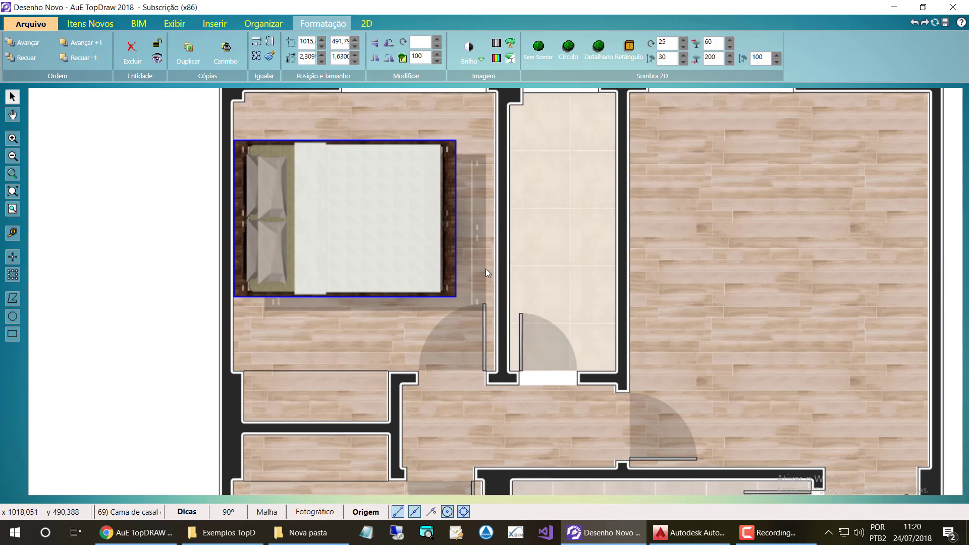
# Step: Adjust the direction of the bed's 2D shadow to 30
pyautogui.click(682, 48)
pyautogui.click(683, 49)
pyautogui.click(682, 49)
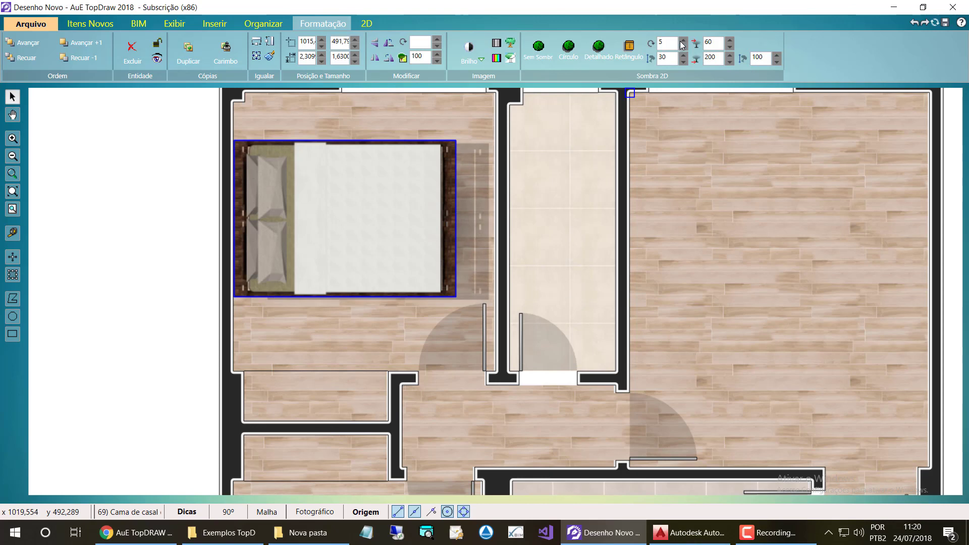
pyautogui.click(682, 43)
pyautogui.click(682, 43)
pyautogui.click(683, 44)
pyautogui.click(682, 43)
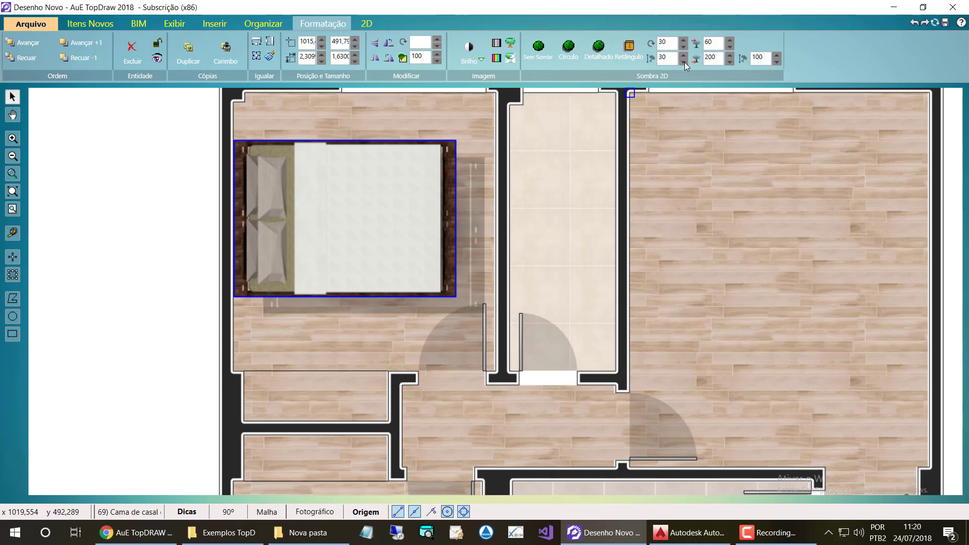
# Step: Try lengths of 10 and 25 for the bed's 2D shadow
pyautogui.click(684, 61)
pyautogui.click(683, 61)
pyautogui.click(683, 61)
pyautogui.click(684, 61)
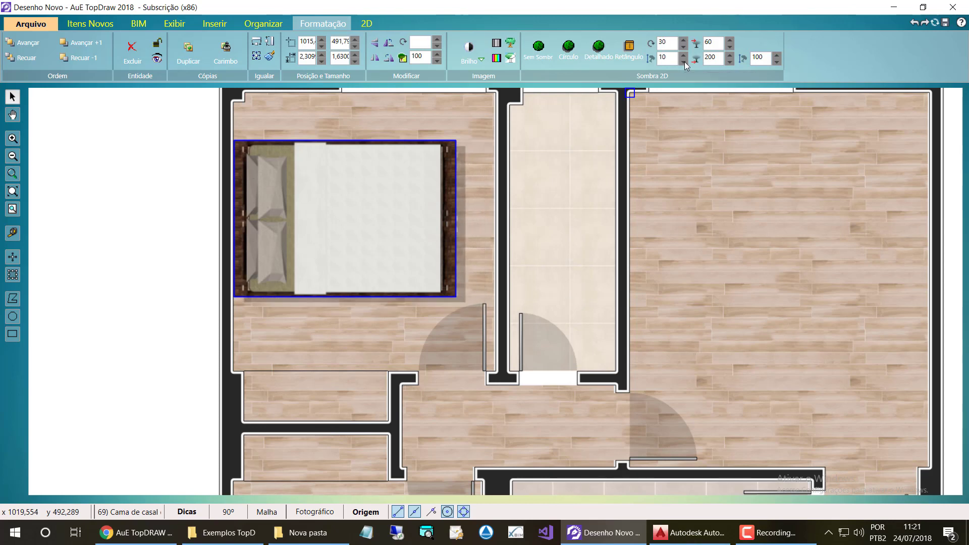
pyautogui.click(684, 54)
pyautogui.click(684, 54)
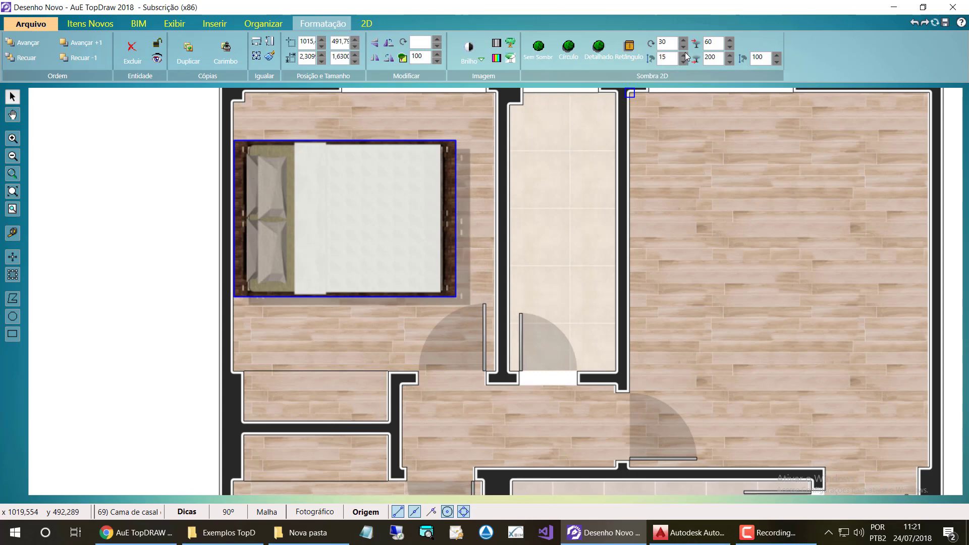
pyautogui.click(684, 54)
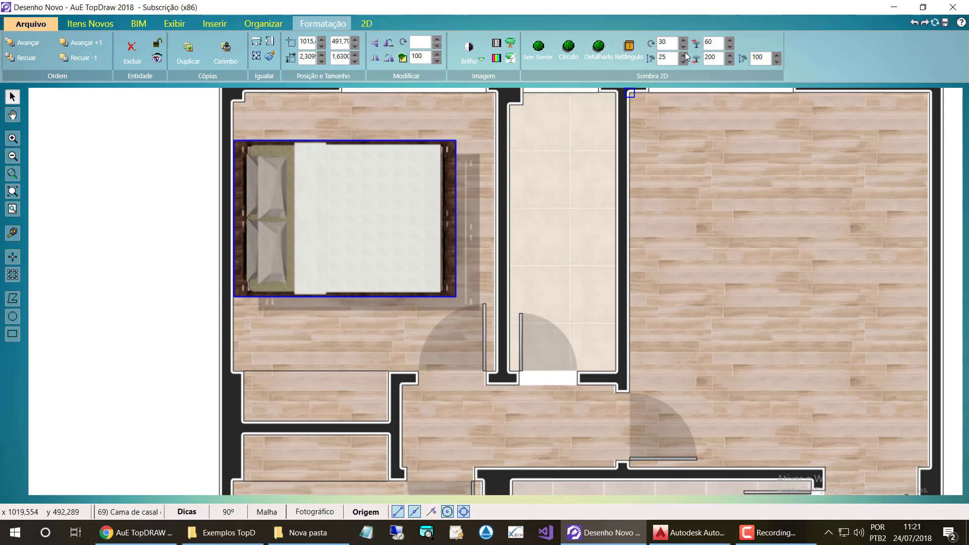
# Step: Try stronger darkness for the bed's 2D shadow, up to 140, and settle on 65
pyautogui.click(730, 44)
pyautogui.click(730, 43)
pyautogui.click(730, 44)
pyautogui.click(730, 43)
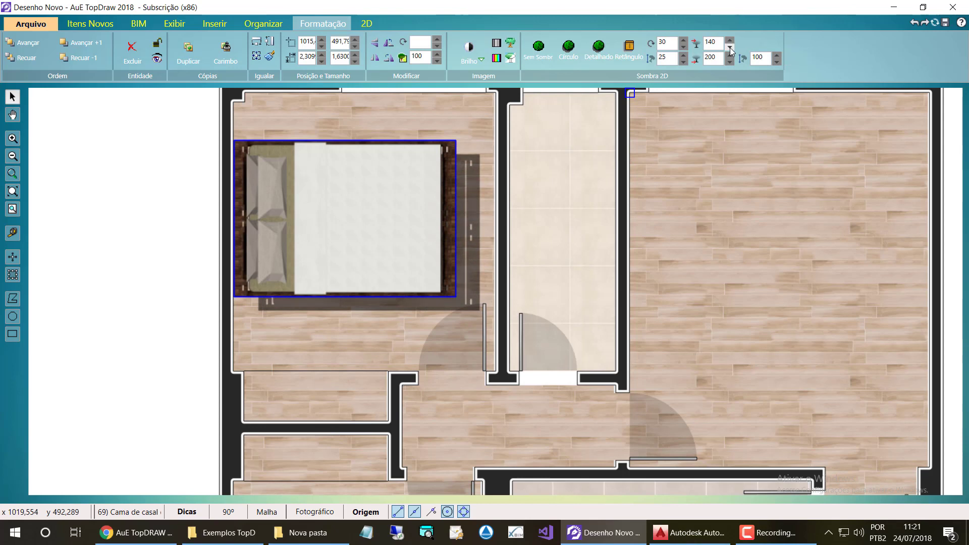
pyautogui.click(730, 48)
pyautogui.click(730, 49)
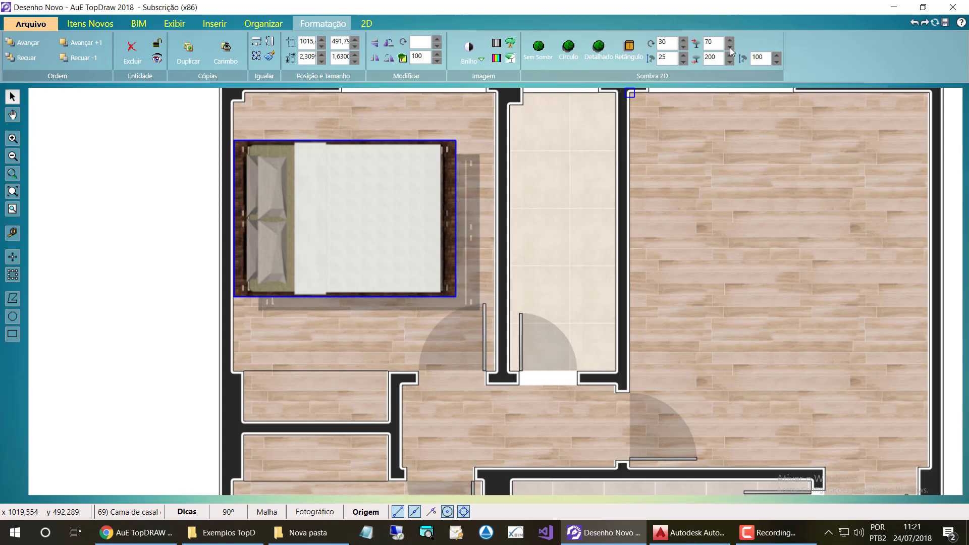
pyautogui.click(730, 43)
# Step: Shorten the bed's 2D shadow to a length of 5 and deselect the bed
pyautogui.click(684, 61)
pyautogui.click(684, 61)
pyautogui.click(684, 61)
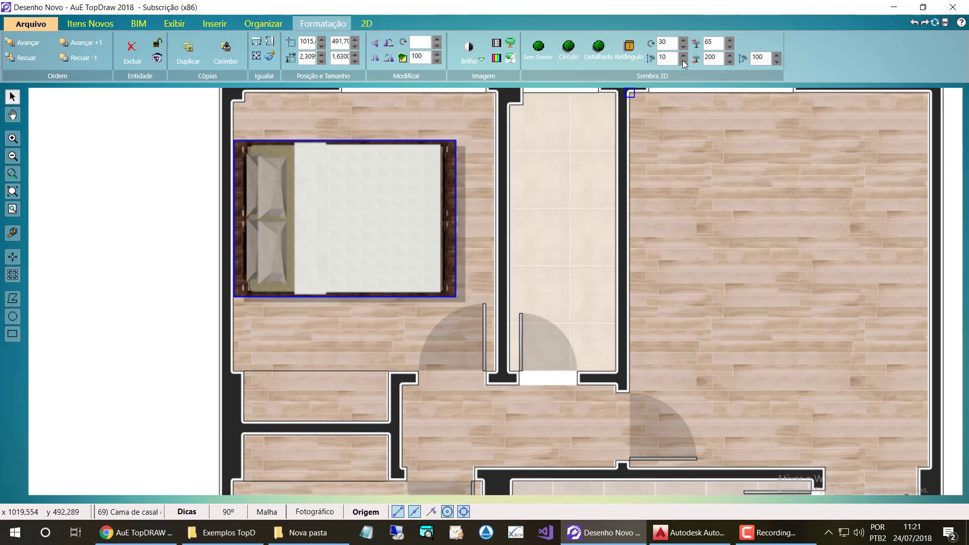
pyautogui.click(683, 61)
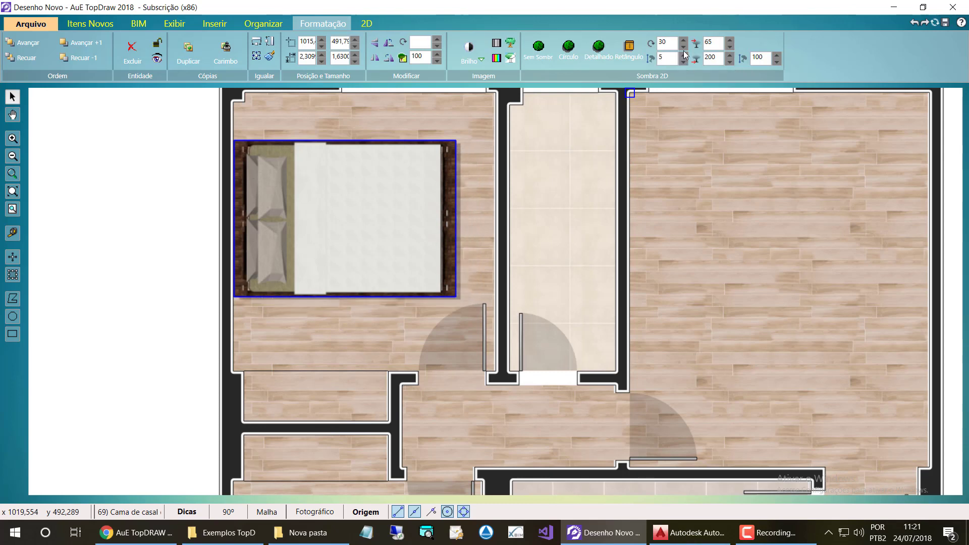
pyautogui.click(684, 56)
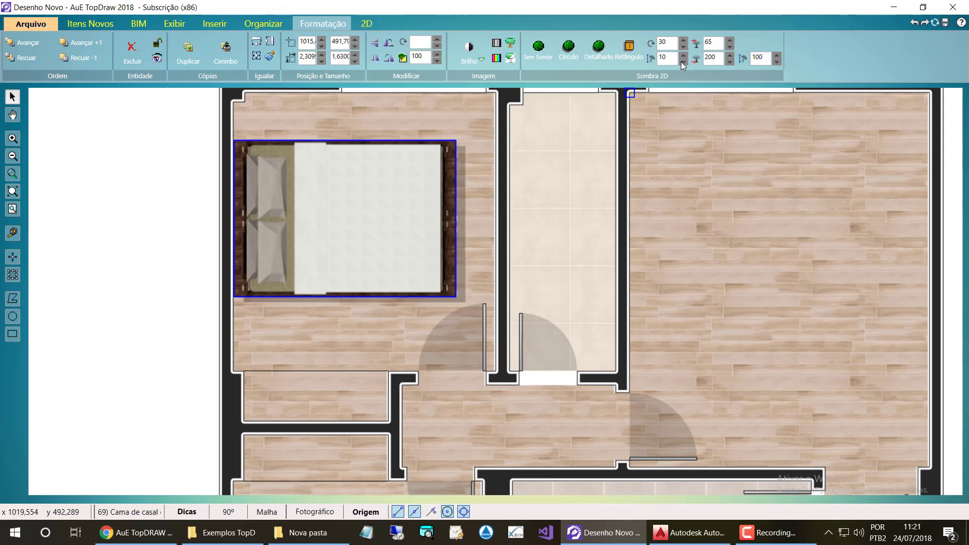
pyautogui.click(682, 61)
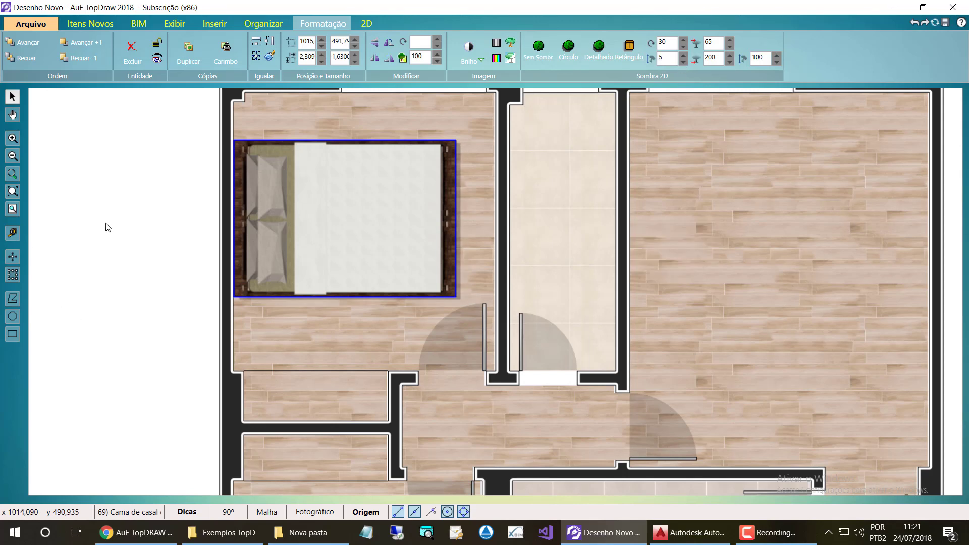
pyautogui.click(126, 217)
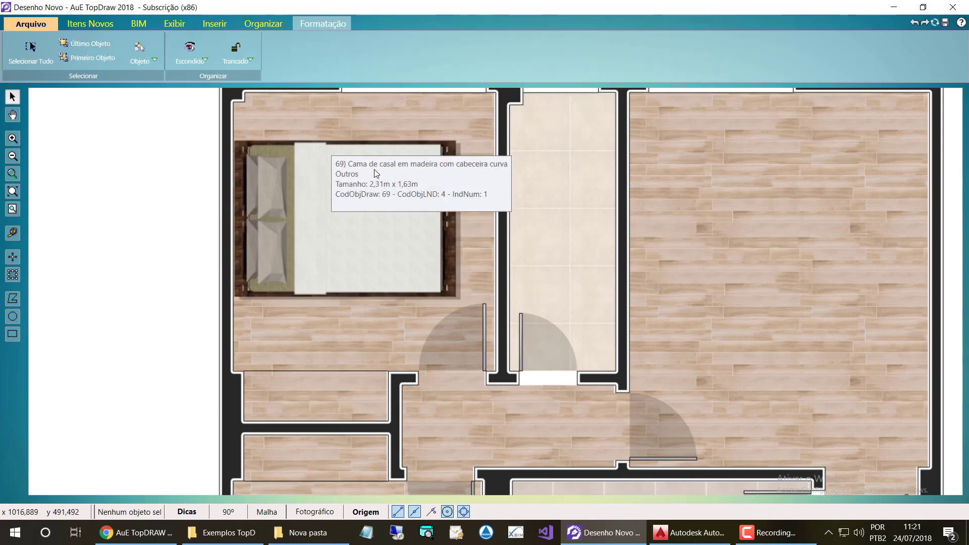
# Step: Open the item catalogue at the Outros category of the Quarto environment and clear the search text
pyautogui.click(106, 24)
pyautogui.click(35, 64)
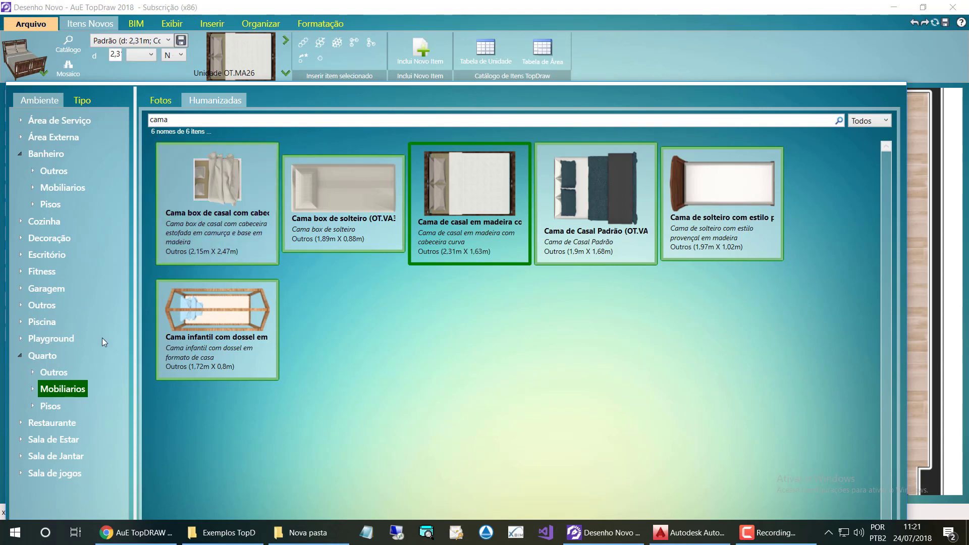
pyautogui.click(55, 372)
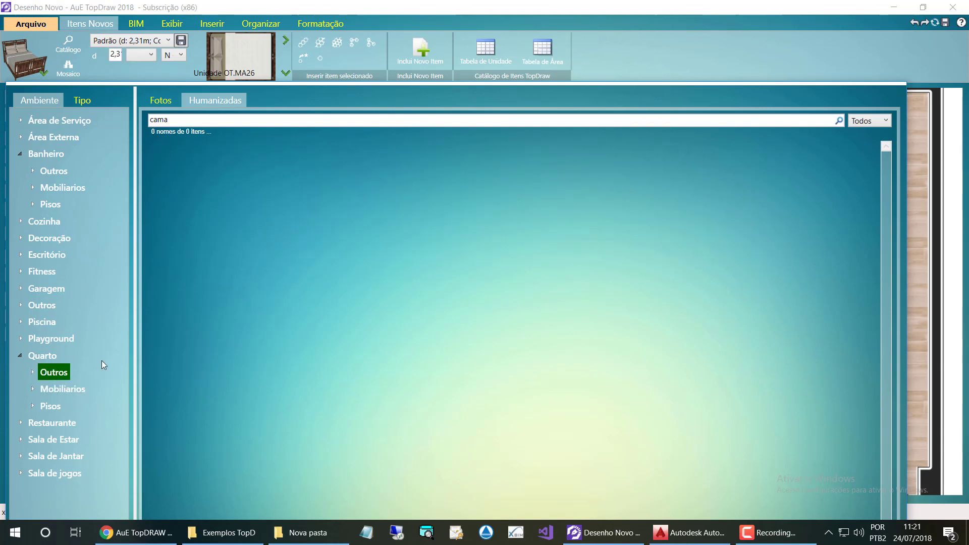
pyautogui.doubleClick(184, 124)
pyautogui.press('BackSpace')
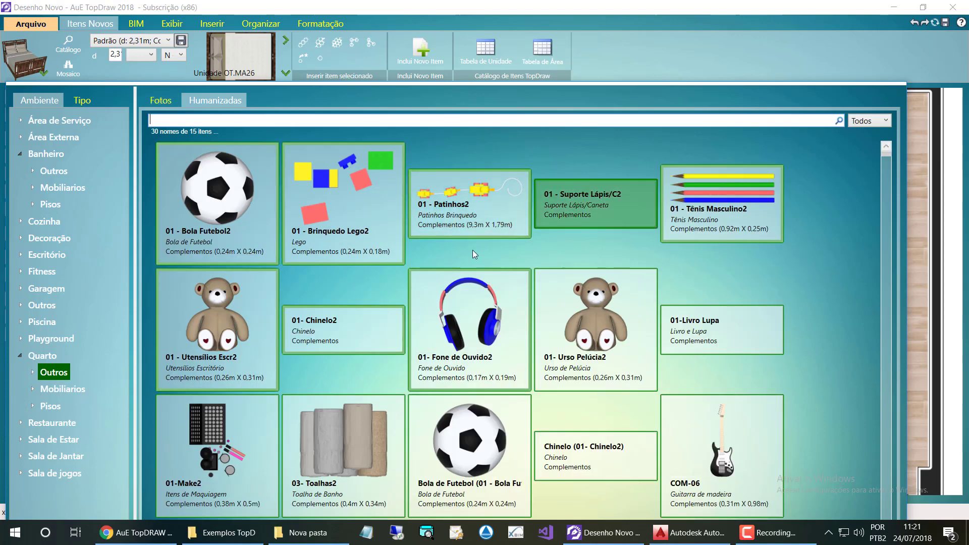
# Step: Pick the folded clothes item COM-07 (Roupas dobradas) and place it on the middle of the double bed
pyautogui.scroll(-3, 383, 239)
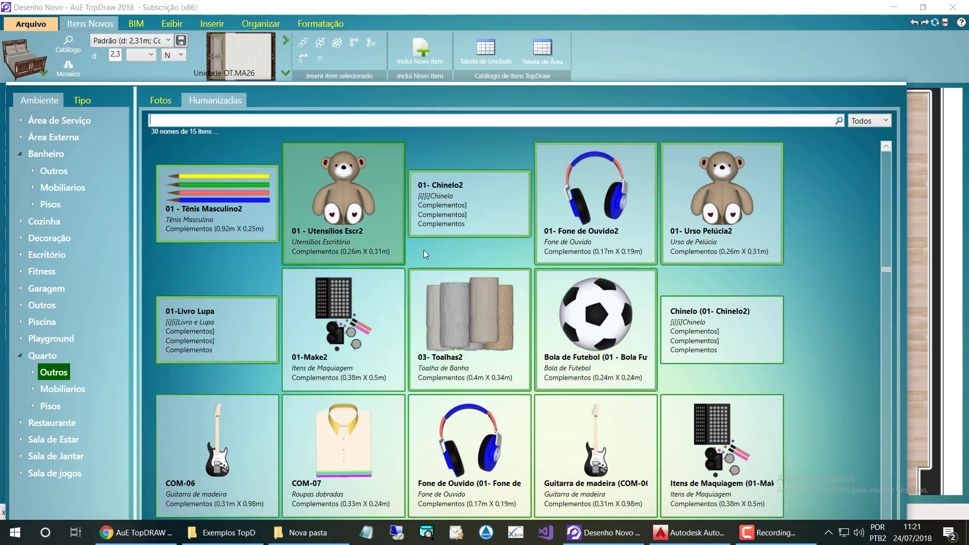
pyautogui.scroll(-2, 422, 250)
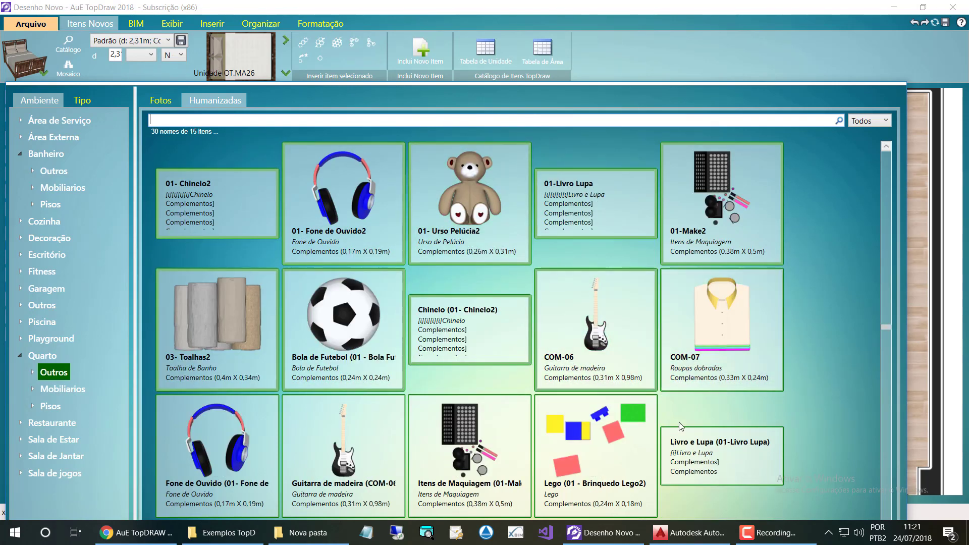
pyautogui.doubleClick(720, 370)
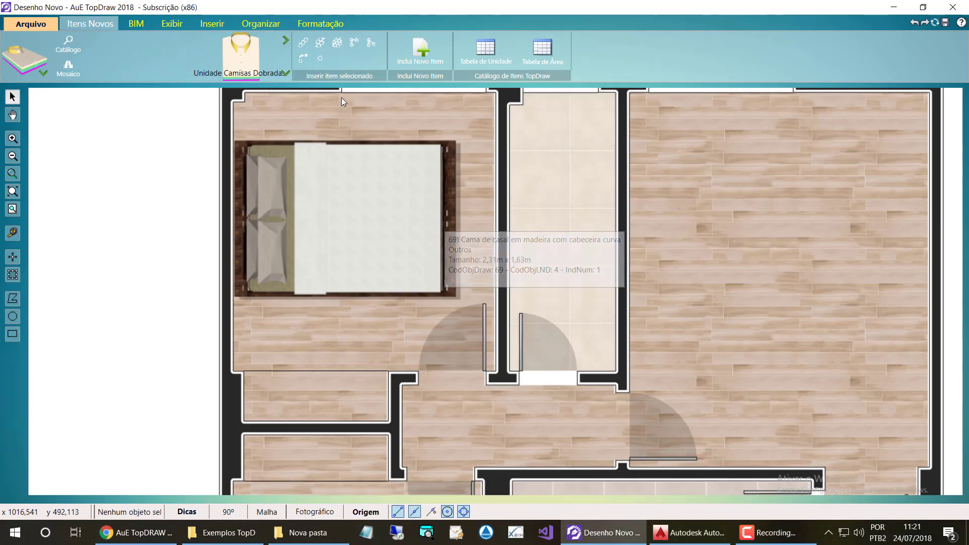
pyautogui.click(322, 64)
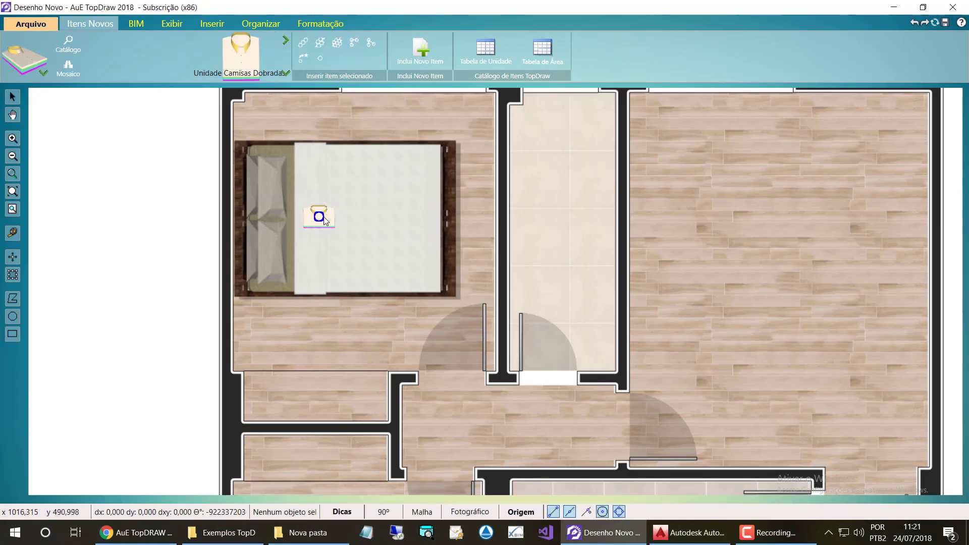
pyautogui.click(369, 213)
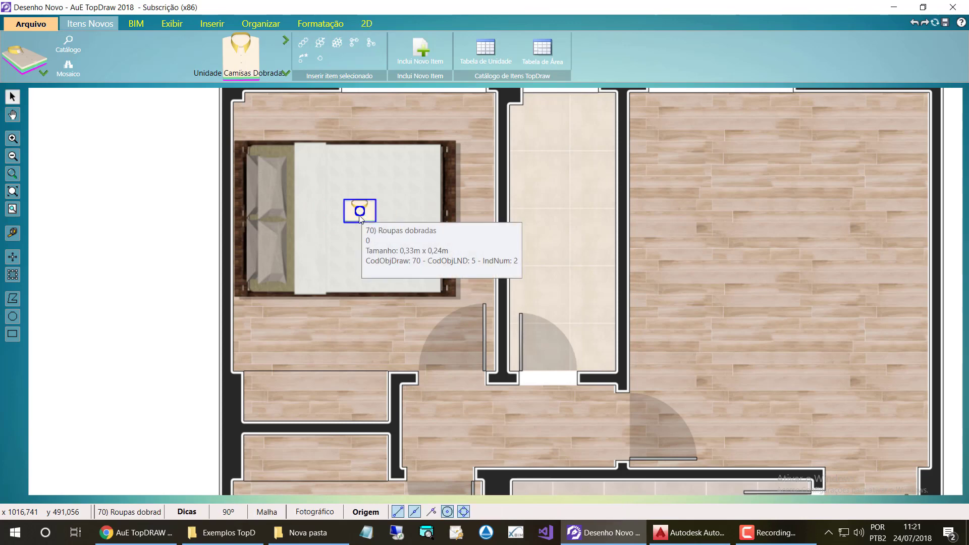
# Step: Pick the 0.55 x 0.48 m wooden Cômoda 4 gavetas from Quarto Mobiliarios and place it on the floor below the double bed
pyautogui.click(68, 44)
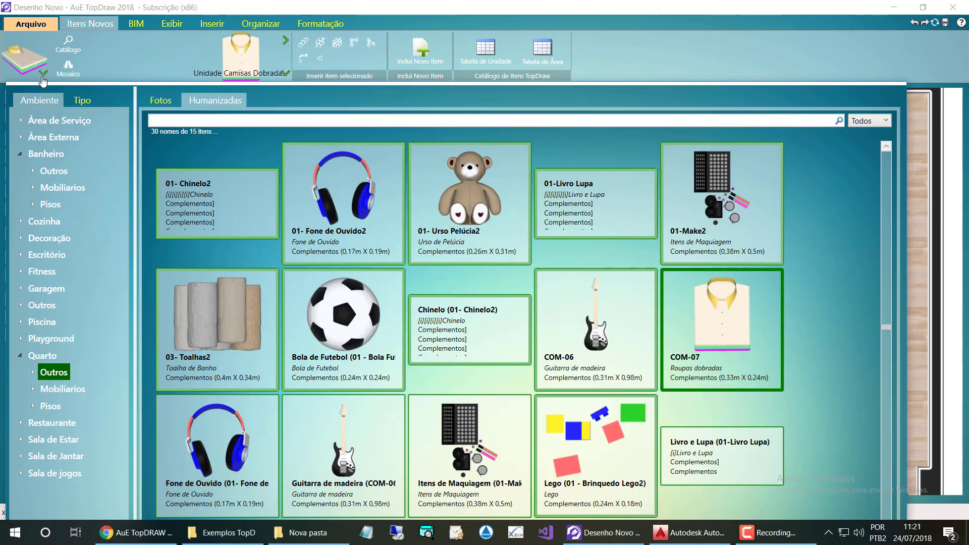
pyautogui.click(62, 388)
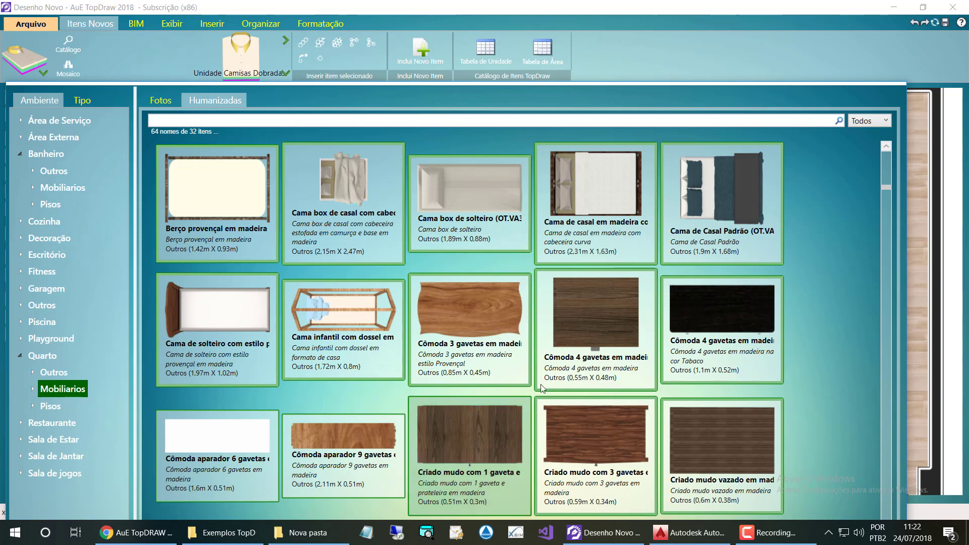
pyautogui.doubleClick(577, 322)
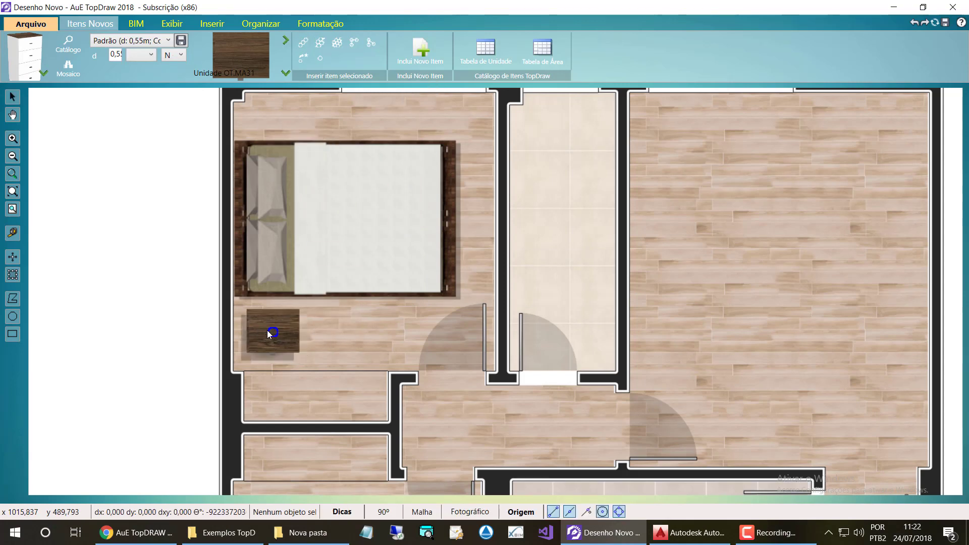
pyautogui.click(269, 326)
# Step: Rotate the chest of drawers to 90° and move it against the outer wall and the lower side of the bed
pyautogui.scroll(4, 268, 351)
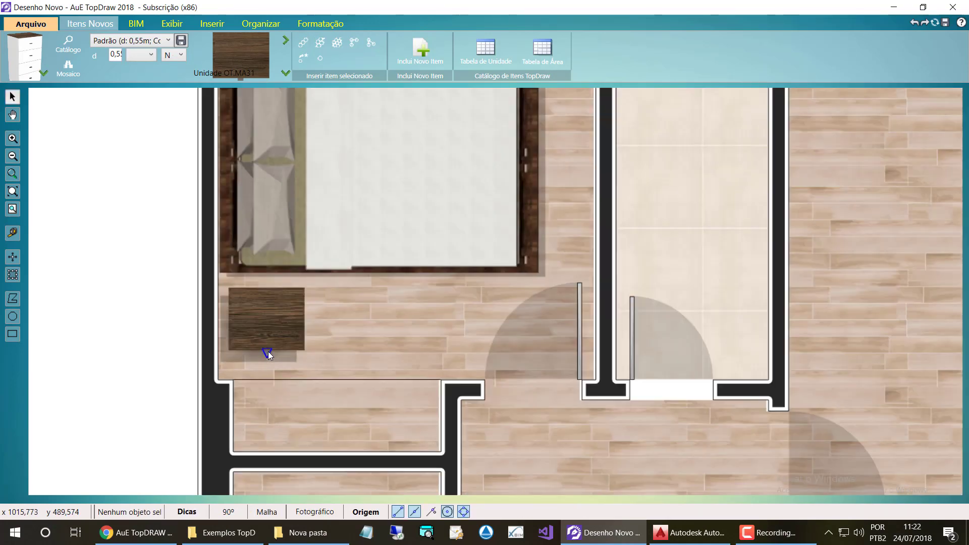
pyautogui.click(289, 296)
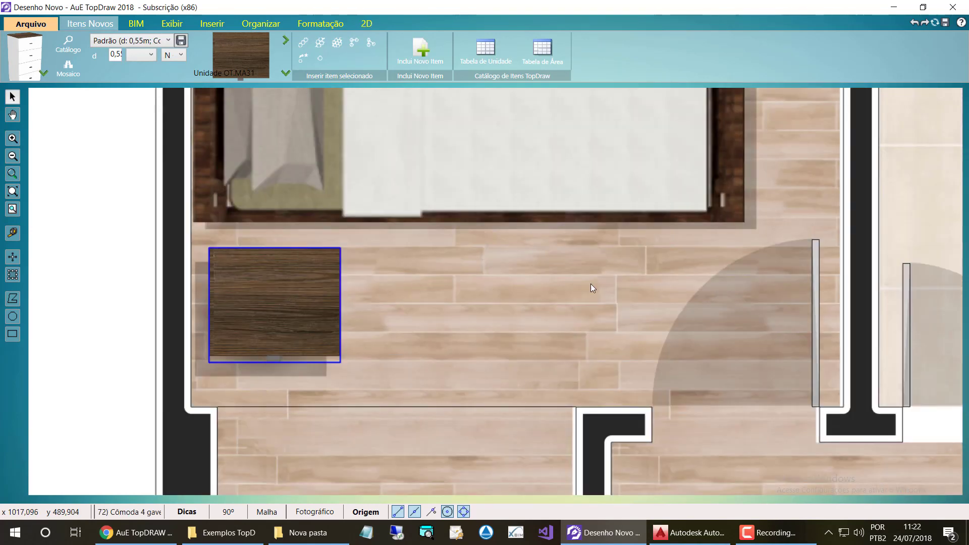
pyautogui.click(320, 23)
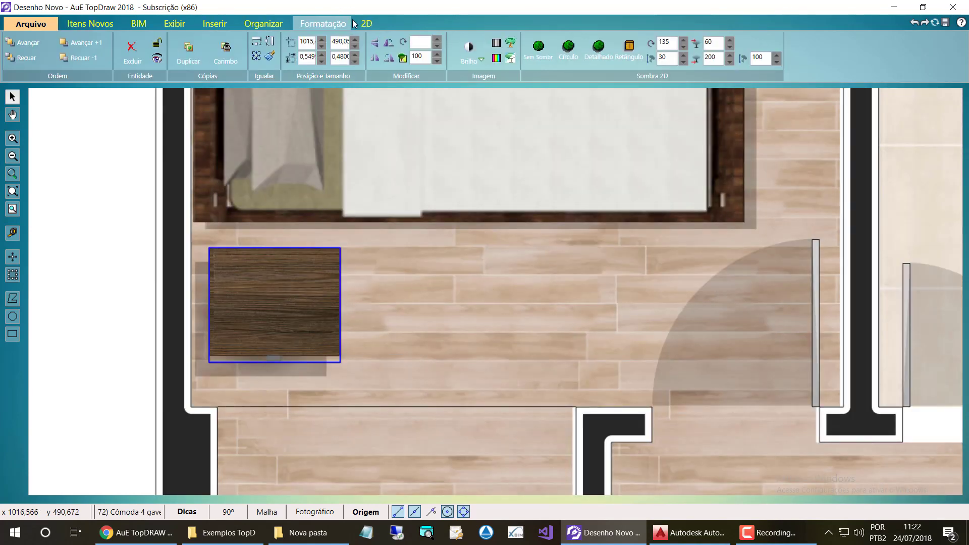
pyautogui.click(436, 39)
pyautogui.click(437, 40)
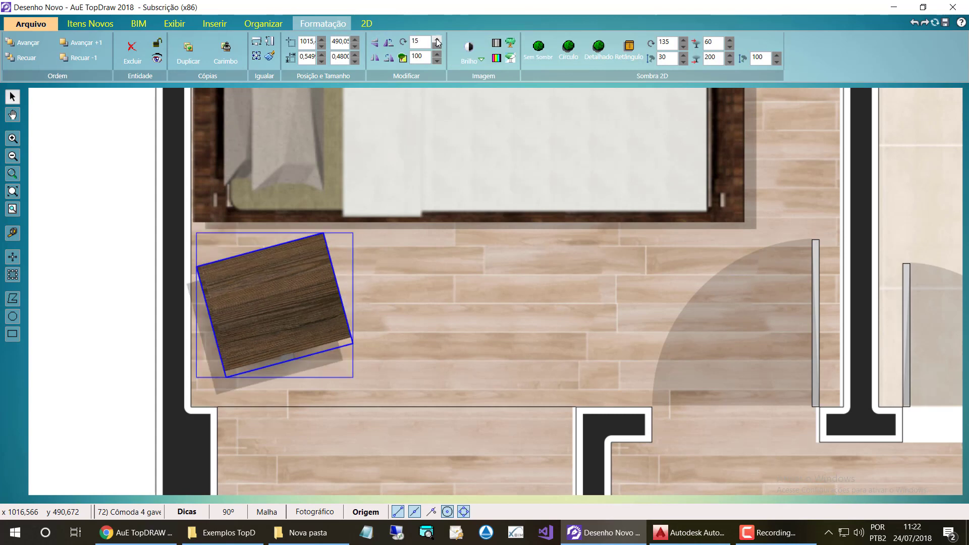
pyautogui.click(436, 40)
pyautogui.click(437, 39)
pyautogui.click(437, 40)
pyautogui.click(437, 40)
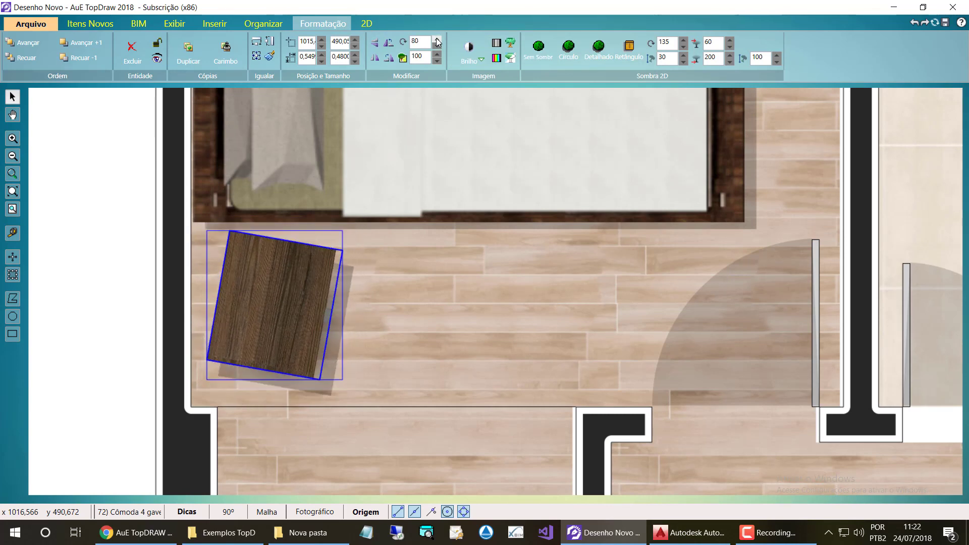
pyautogui.click(437, 39)
pyautogui.moveTo(273, 344); pyautogui.dragTo(249, 328)
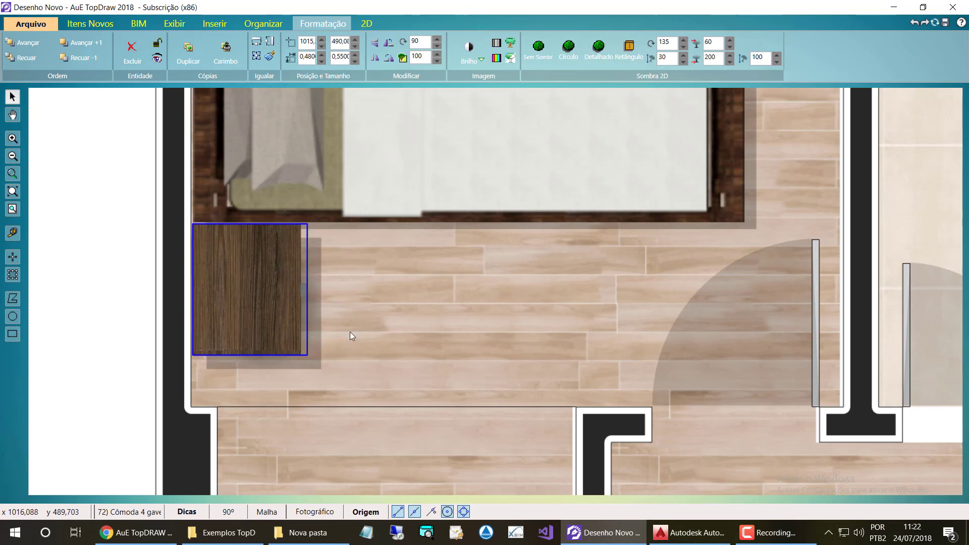
# Step: Match the chest of drawers' 2D shadow to the double bed's shadow
pyautogui.click(294, 93)
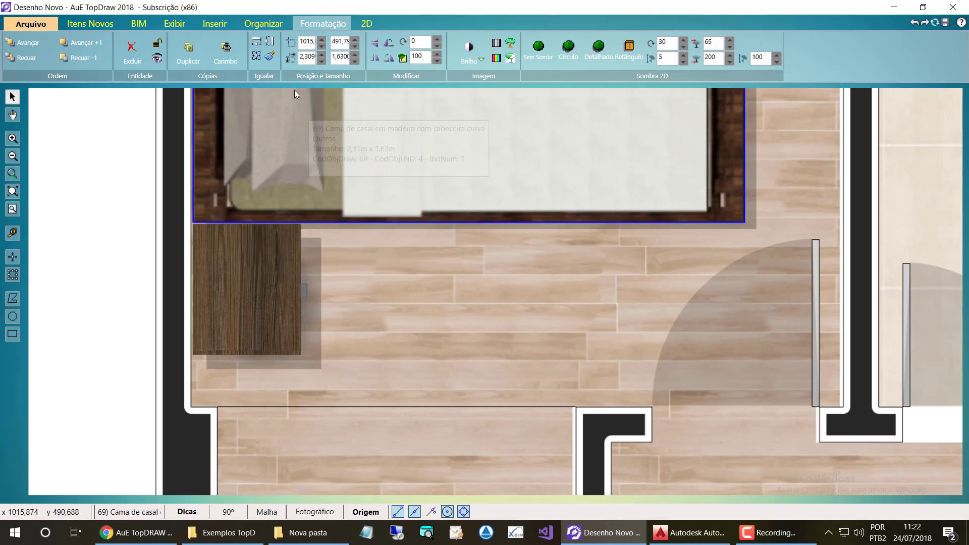
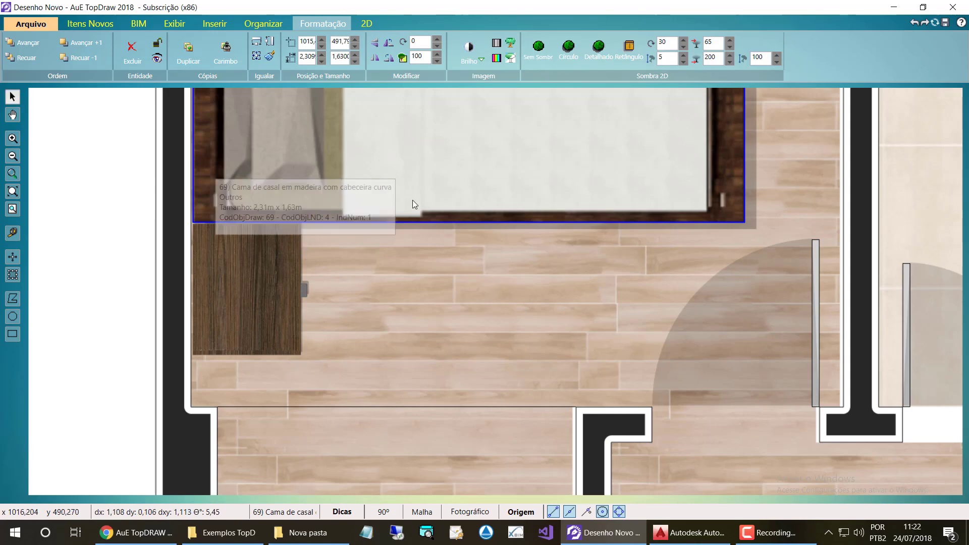
pyautogui.scroll(-2, 259, 298)
pyautogui.scroll(-2, 291, 302)
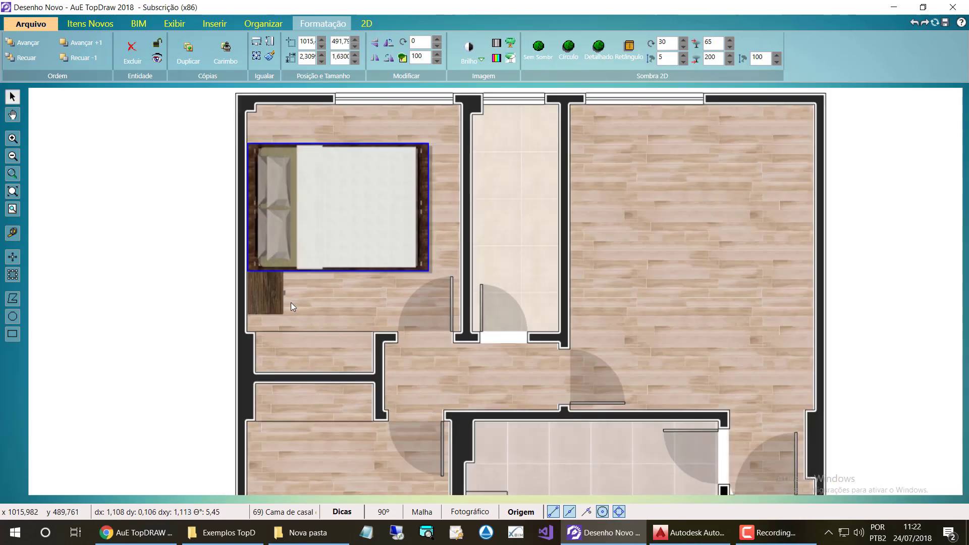
pyautogui.scroll(2, 273, 134)
pyautogui.scroll(-1, 338, 291)
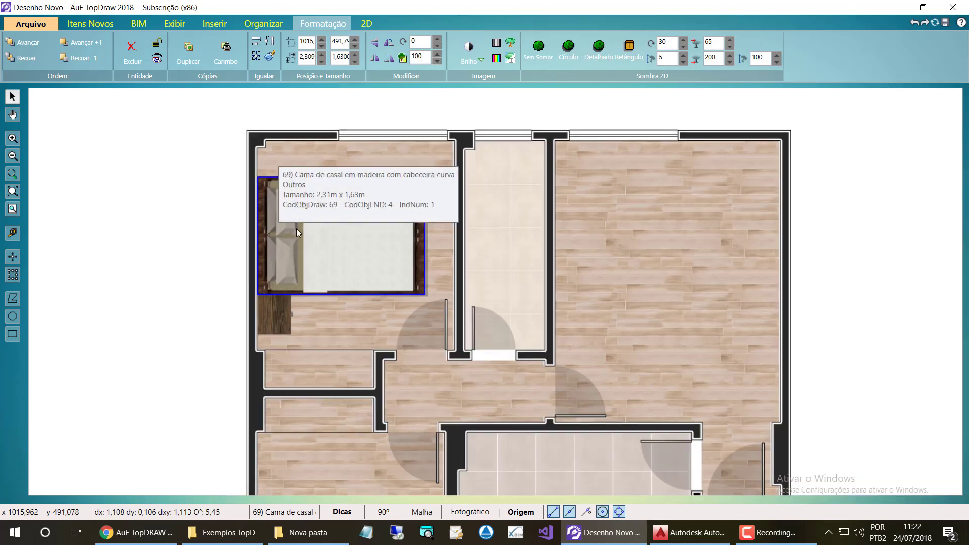
pyautogui.scroll(4, 296, 228)
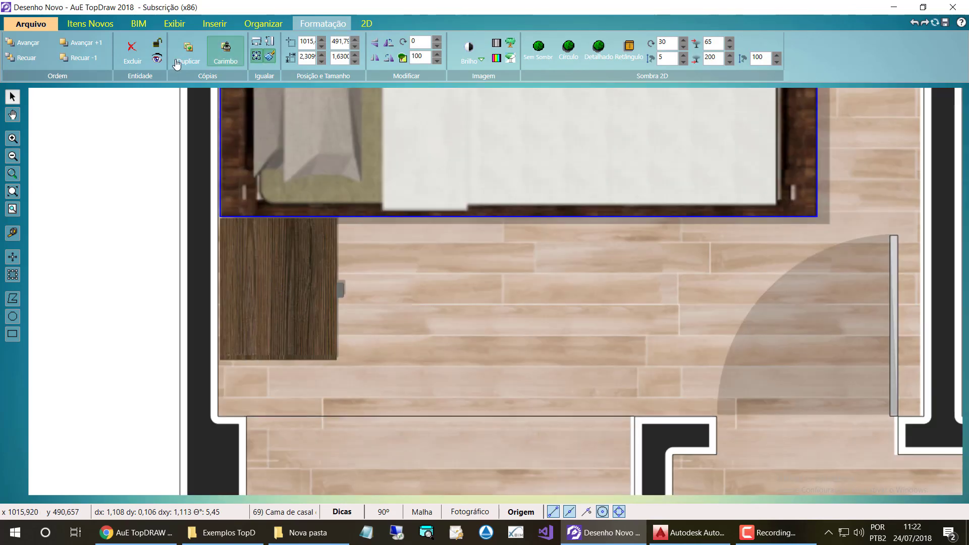
# Step: Pick the makeup item 01-Make2 (Itens de Maquiagem) from the Quarto Outros category and place it on top of the chest of drawers
pyautogui.click(90, 24)
pyautogui.click(35, 61)
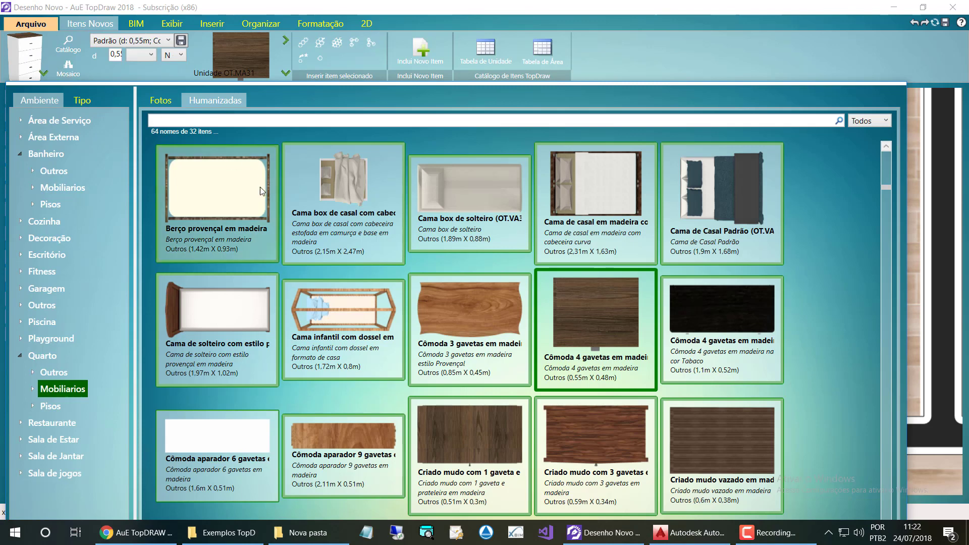
pyautogui.scroll(-1, 263, 237)
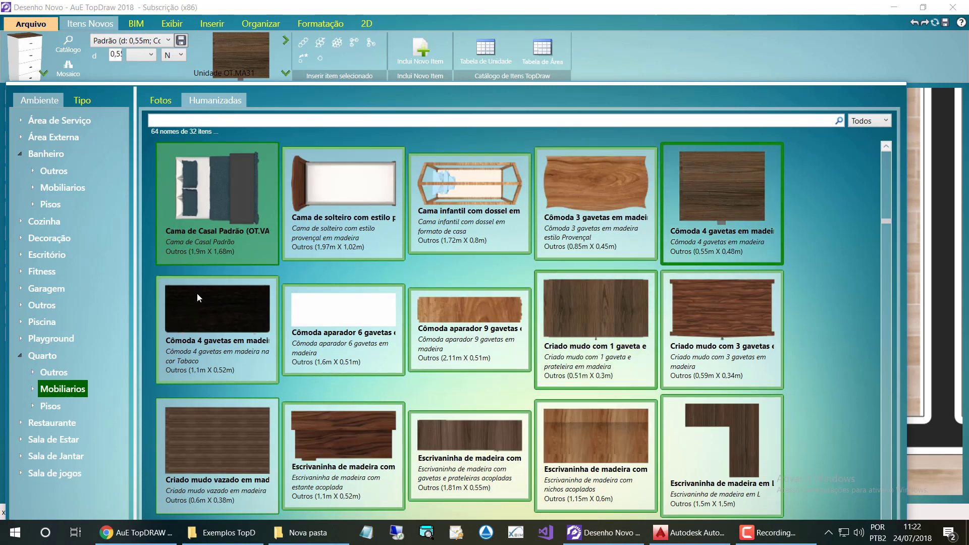
pyautogui.click(53, 372)
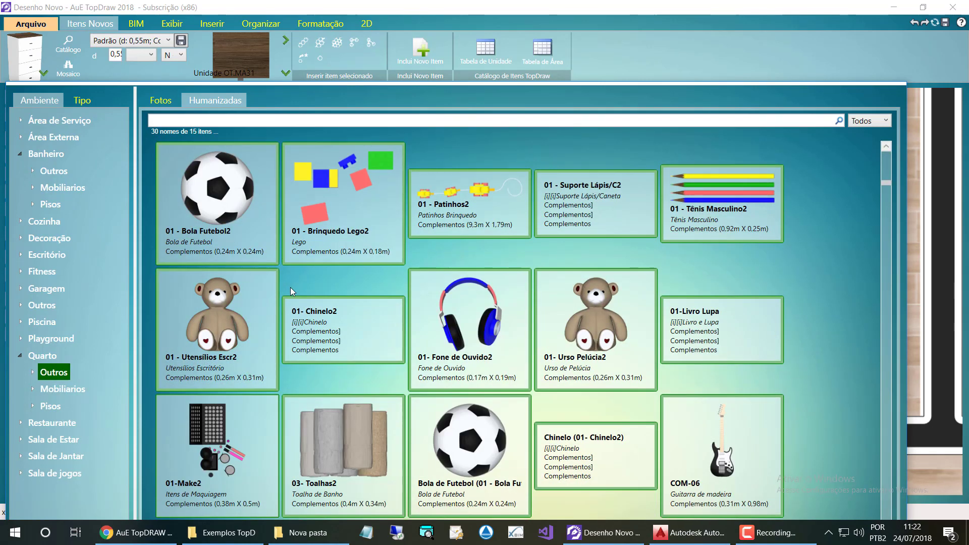
pyautogui.scroll(-1, 290, 286)
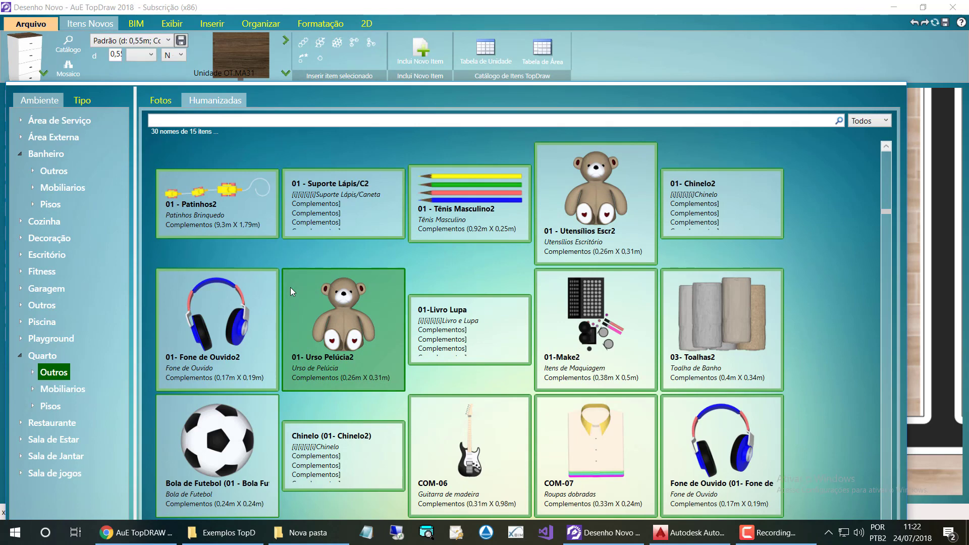
pyautogui.doubleClick(586, 337)
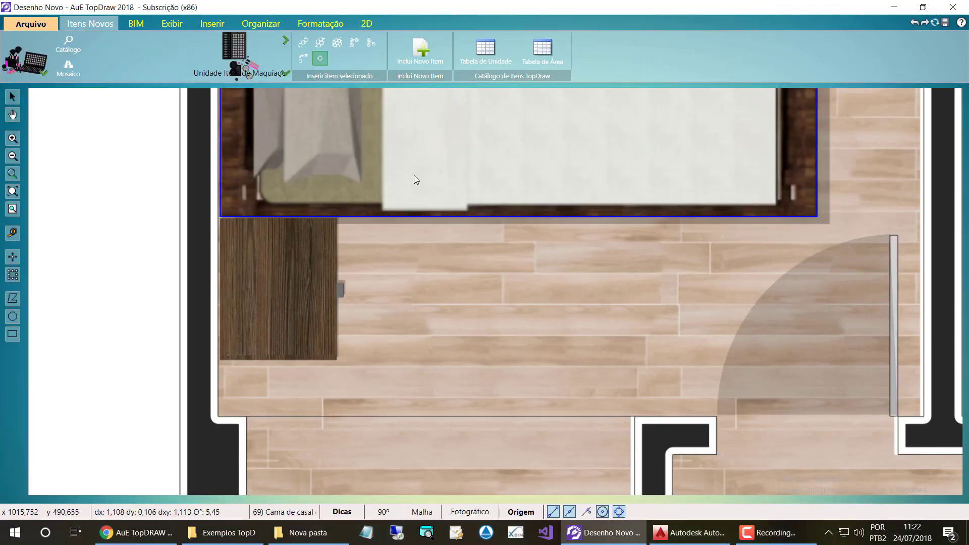
pyautogui.click(282, 296)
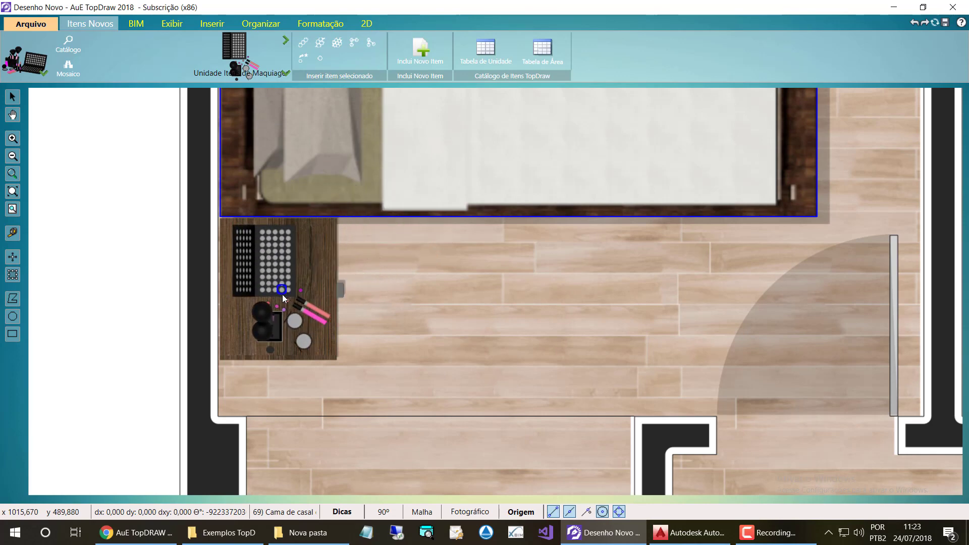
pyautogui.click(282, 294)
pyautogui.scroll(2, 234, 273)
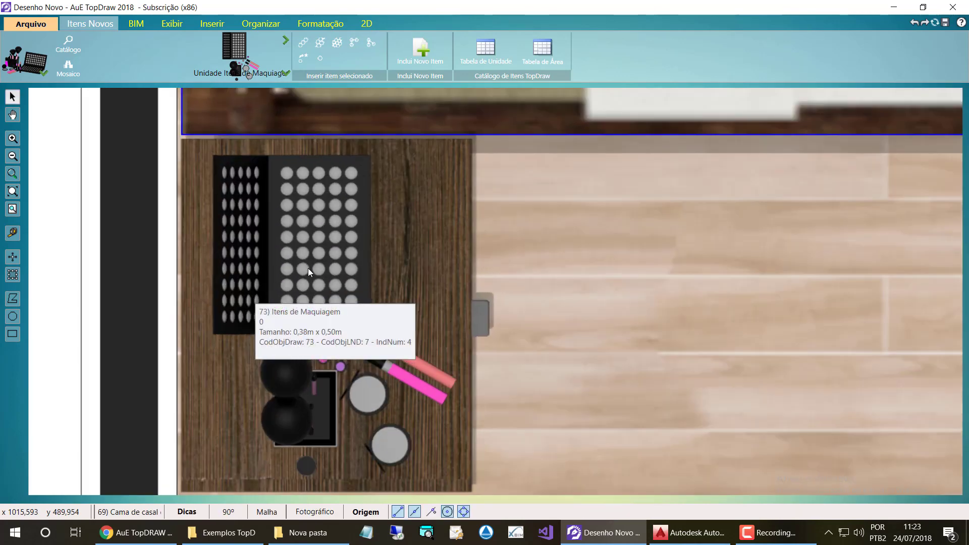
pyautogui.scroll(-2, 322, 337)
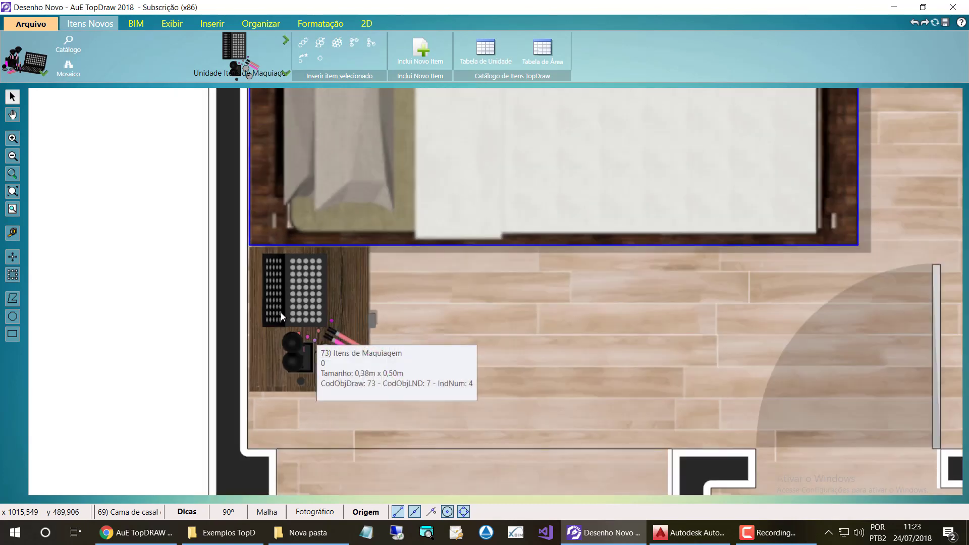
pyautogui.scroll(-3, 280, 312)
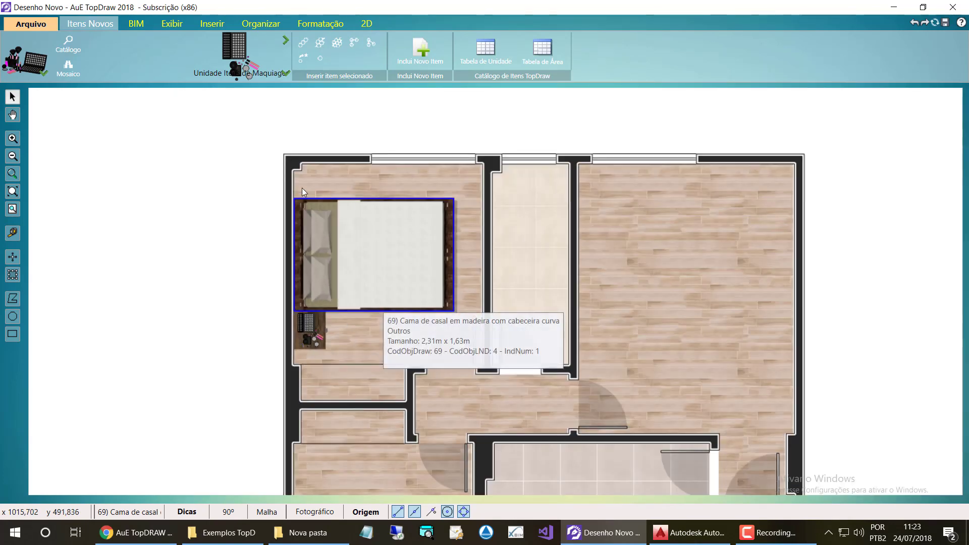
# Step: Open the item catalogue at the Plantas category of the Escritório environment and browse its humanized plant symbols
pyautogui.scroll(2, 302, 187)
pyautogui.scroll(-1, 311, 184)
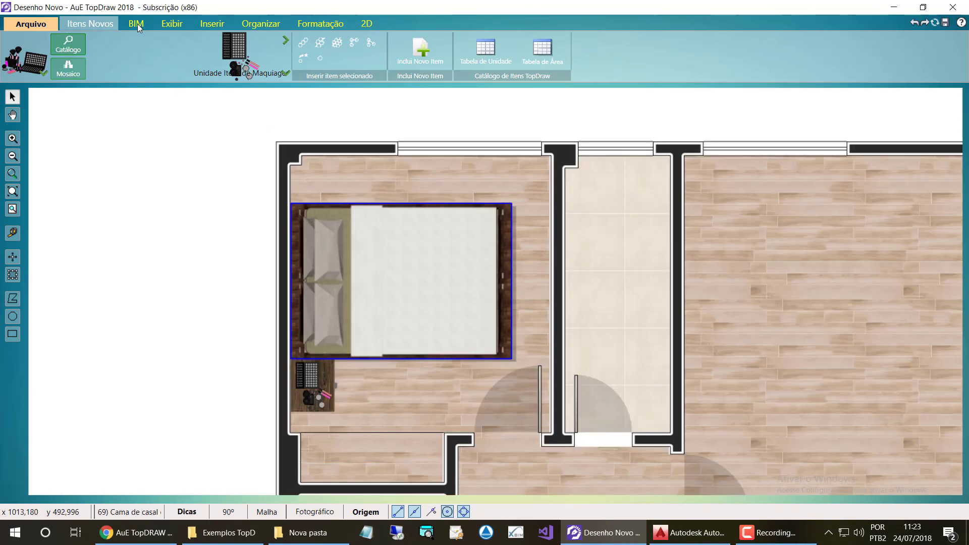
pyautogui.click(67, 44)
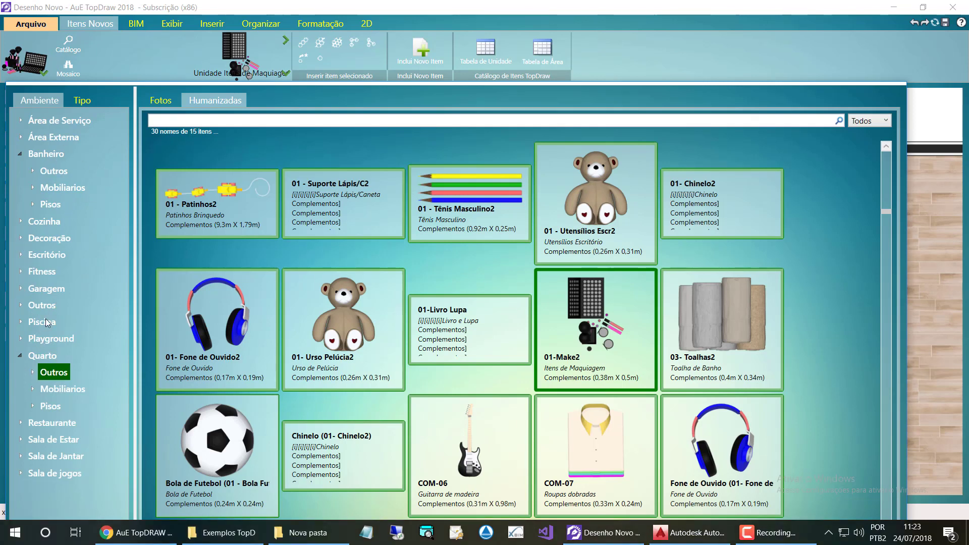
pyautogui.click(21, 256)
pyautogui.click(53, 289)
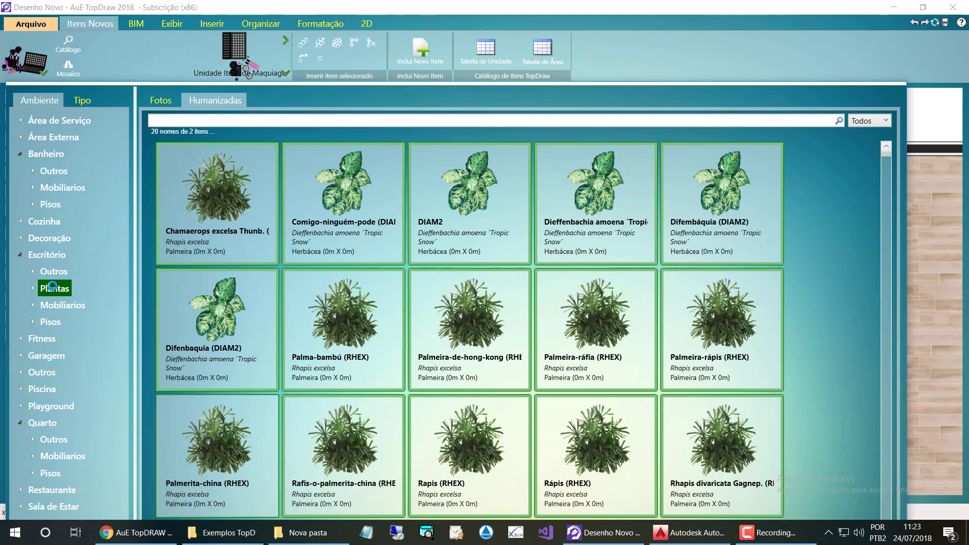
pyautogui.click(176, 100)
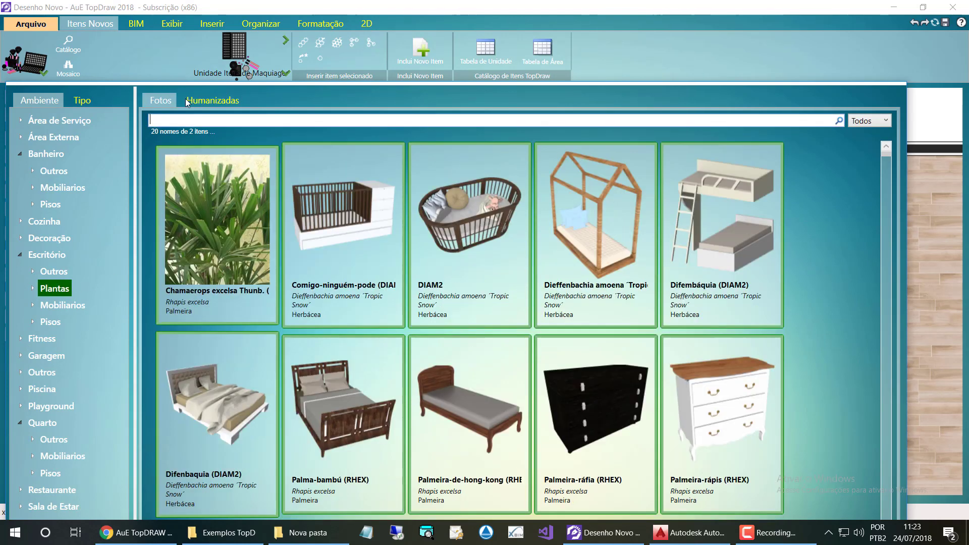
pyautogui.click(204, 101)
pyautogui.scroll(-1, 410, 280)
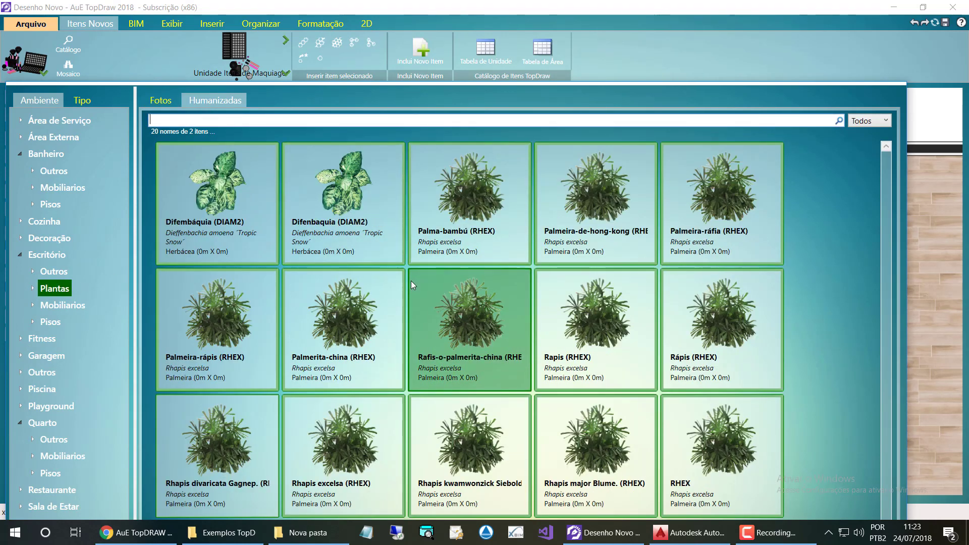
pyautogui.scroll(1, 353, 202)
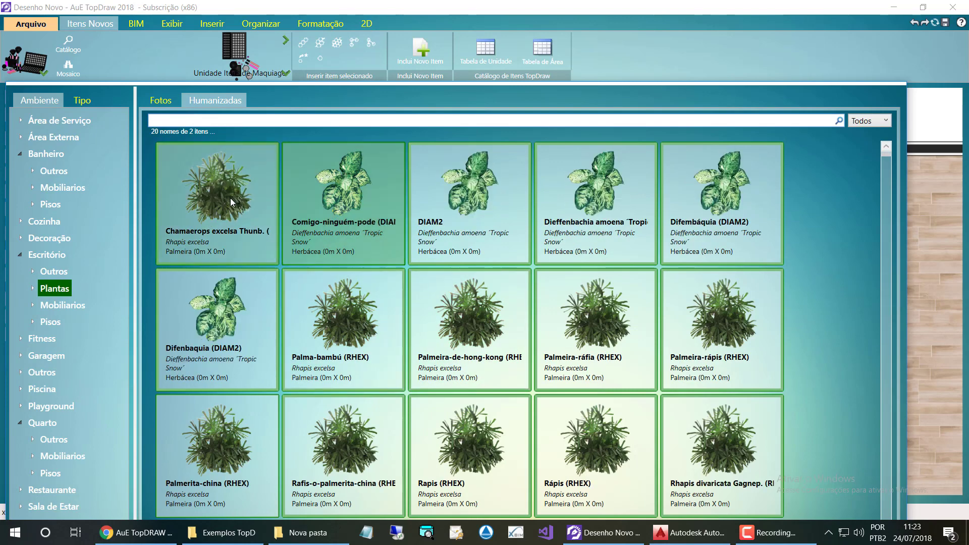
# Step: Pick the Comigo-ninguém-pode plant (DIAM2), switch it to unit insertion and place it in the bedroom corner above the bed
pyautogui.click(365, 187)
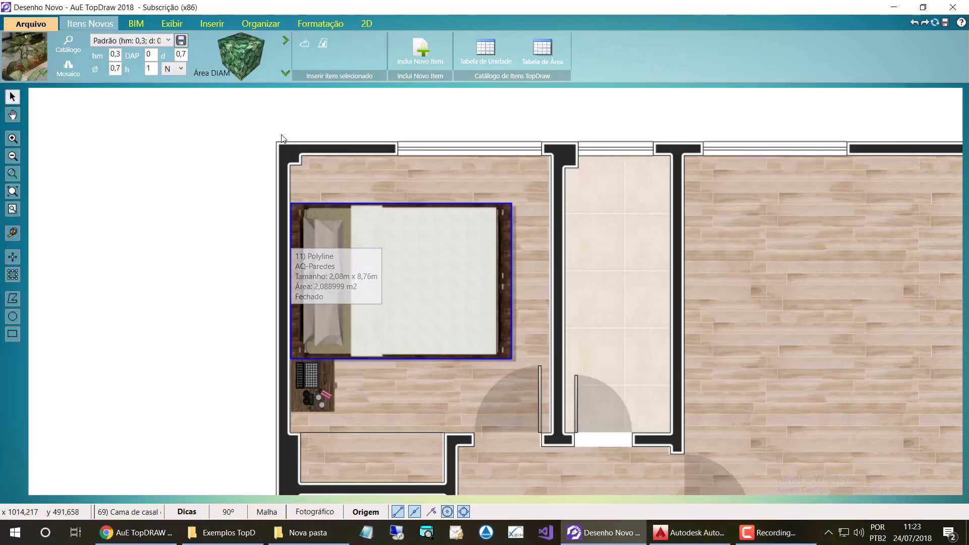
pyautogui.click(240, 56)
pyautogui.click(254, 118)
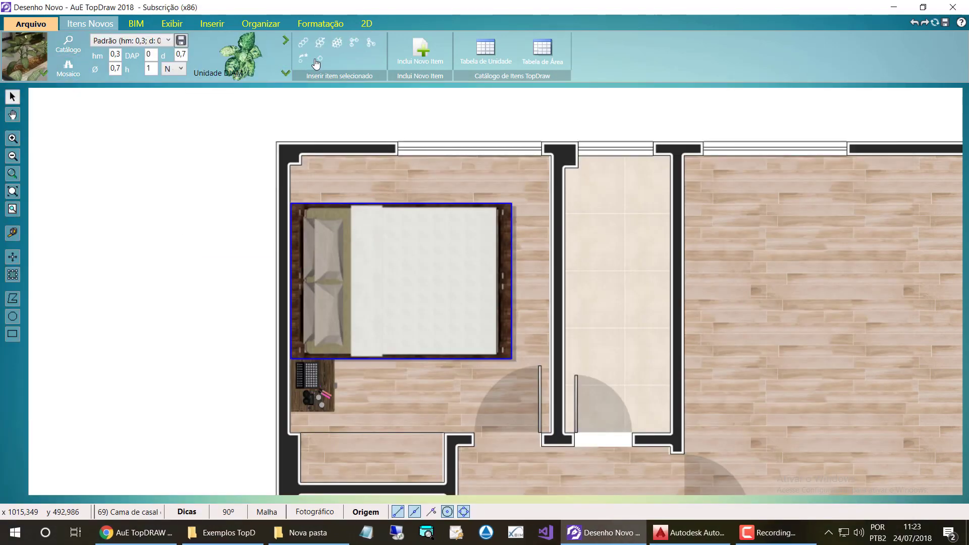
pyautogui.click(322, 180)
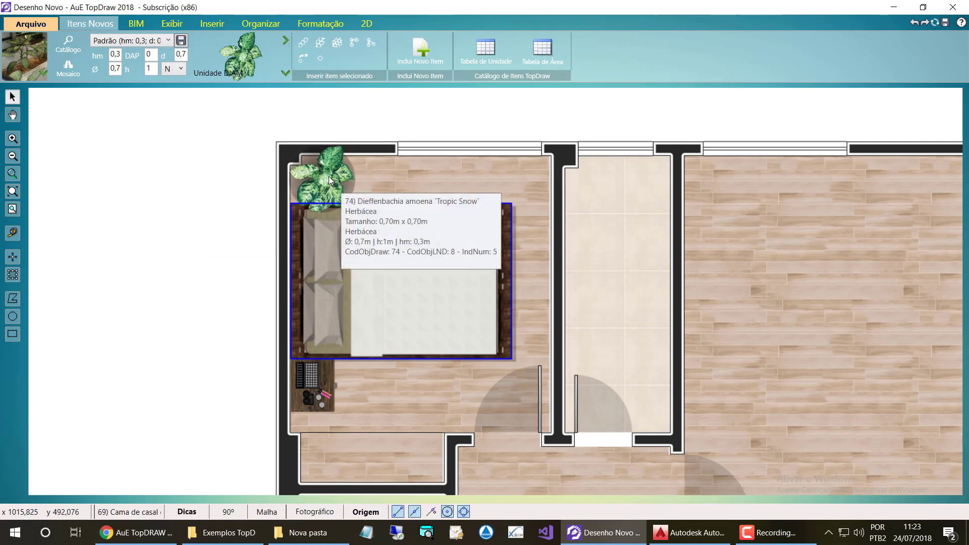
# Step: Scale the Dieffenbachia plant down to 0.50 x 0.50 m so that it fits the corner between the walls and the bed
pyautogui.click(330, 180)
pyautogui.click(11, 276)
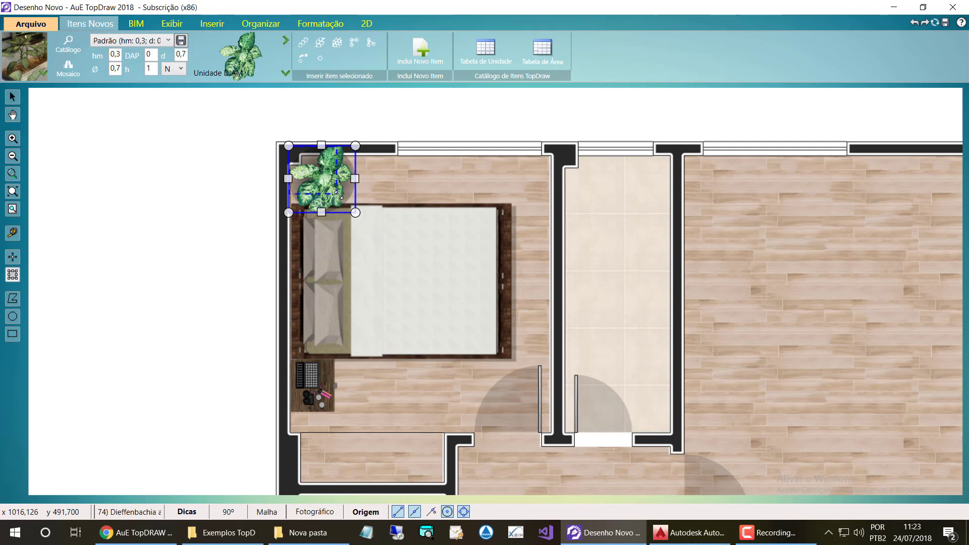
pyautogui.moveTo(338, 193); pyautogui.dragTo(337, 194)
pyautogui.press('Escape')
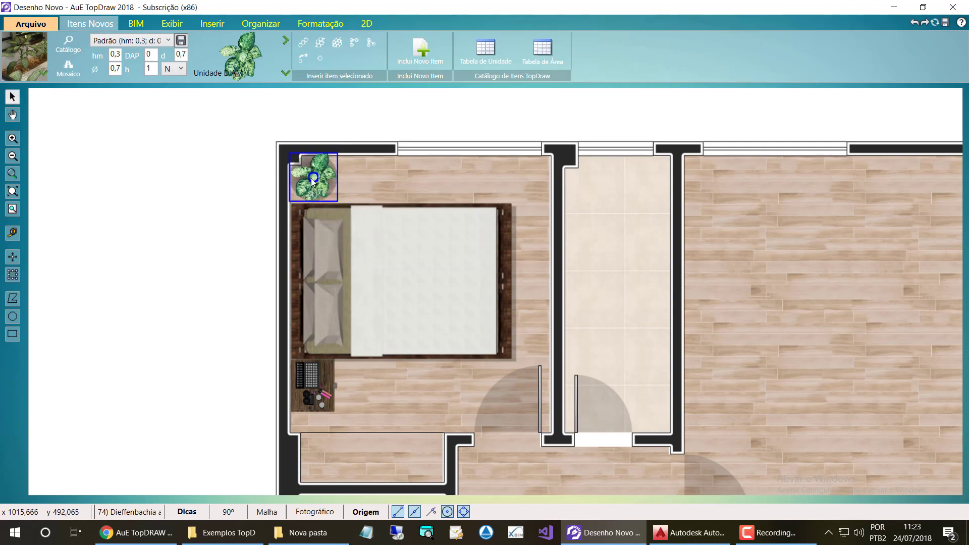
pyautogui.scroll(3, 310, 177)
pyautogui.scroll(1, 340, 161)
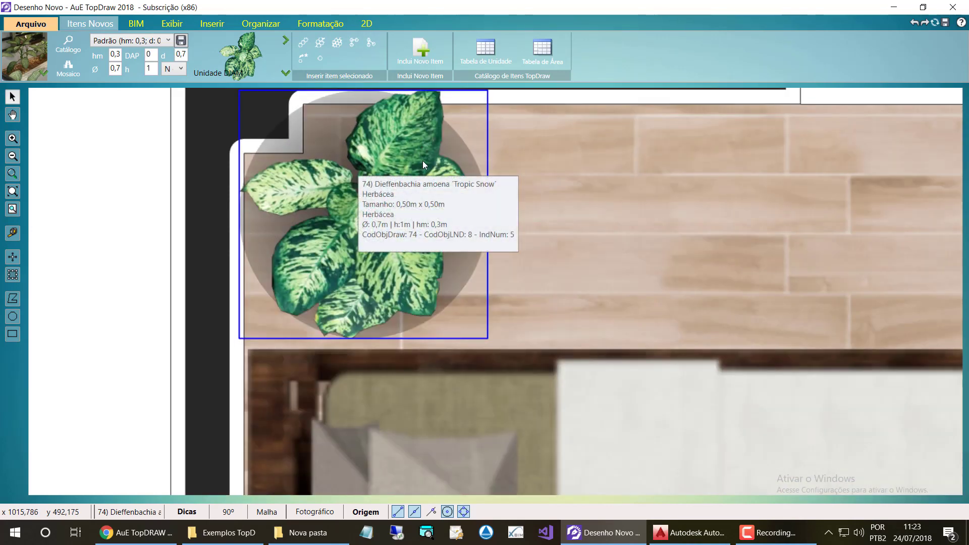
# Step: Give the Dieffenbachia plant a Detalhado shadow with angle 345 and height 16, and nudge the plant within the bedroom corner
pyautogui.click(342, 24)
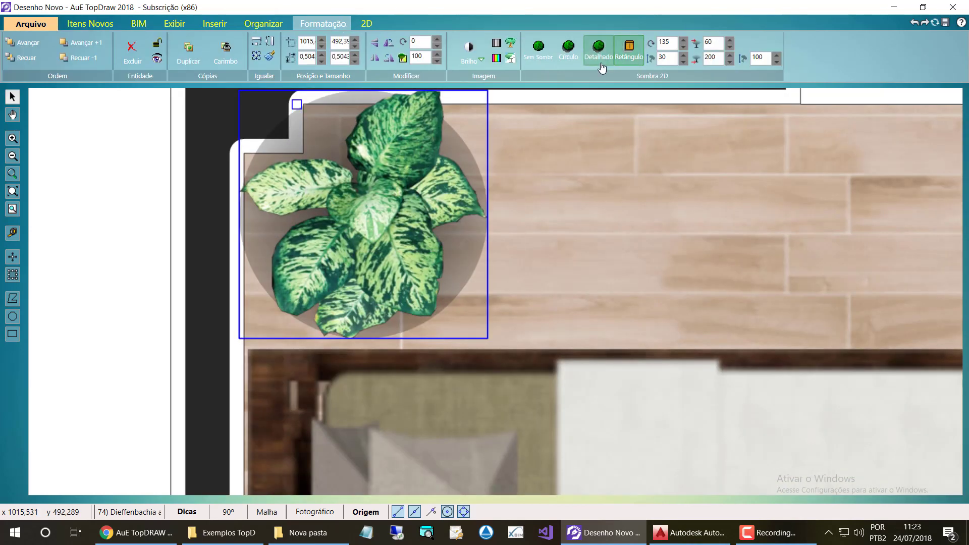
pyautogui.click(598, 56)
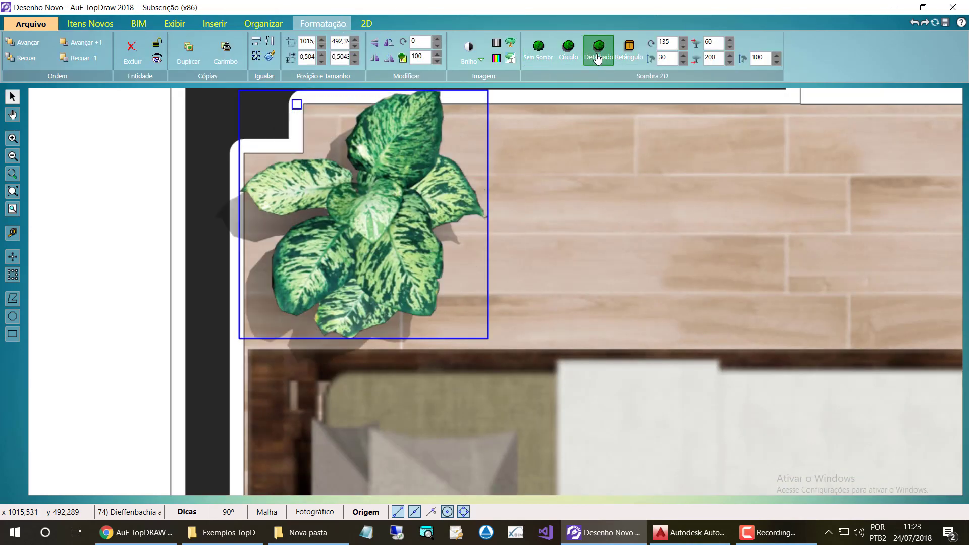
pyautogui.click(683, 61)
pyautogui.moveTo(683, 62); pyautogui.dragTo(684, 41)
pyautogui.click(684, 41)
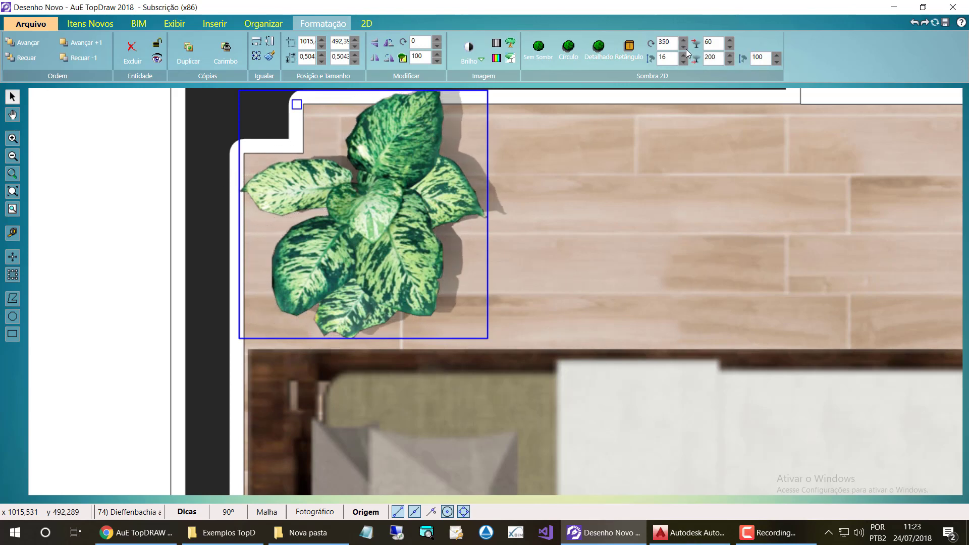
pyautogui.click(39, 217)
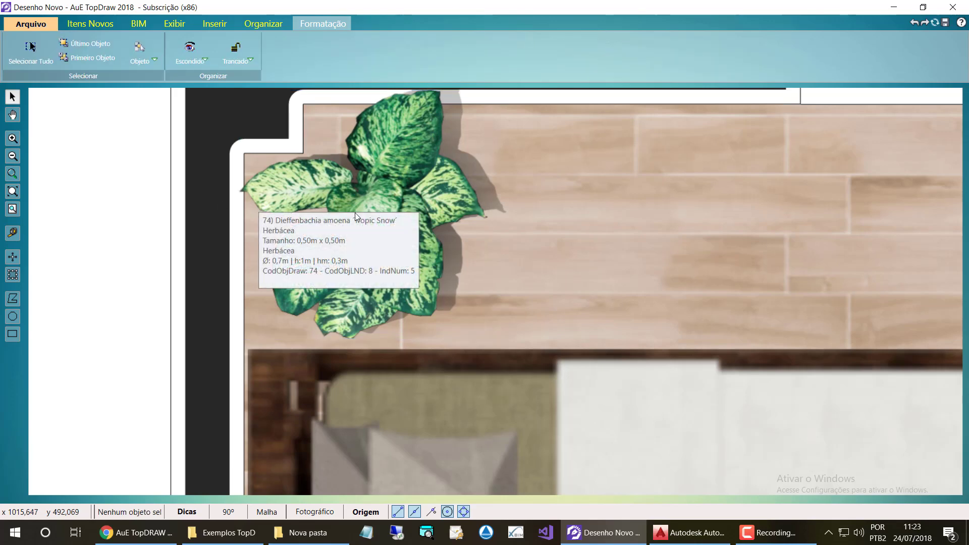
pyautogui.click(383, 204)
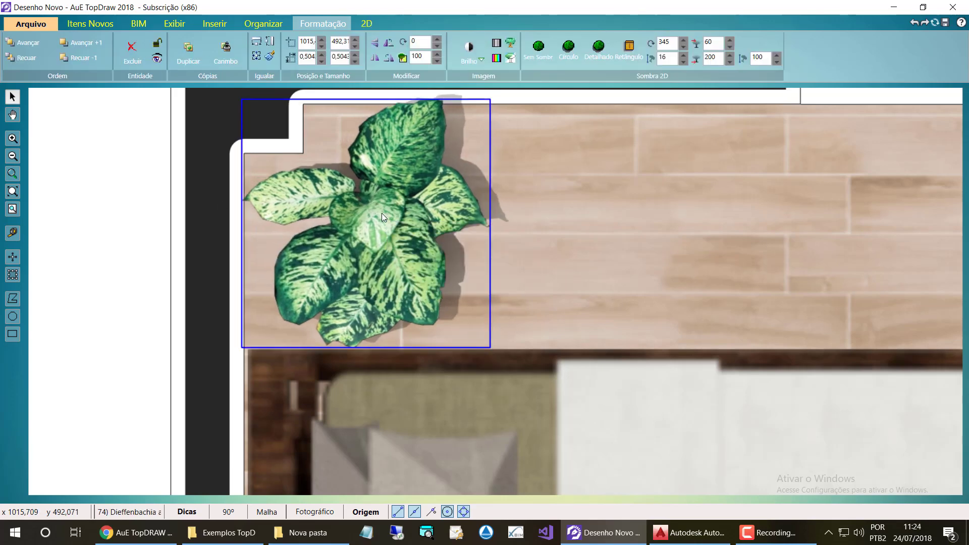
pyautogui.click(119, 209)
# Step: Search the Quarto environment's humanized items for "cama" and pick the single bed Cama box de solteiro
pyautogui.scroll(-5, 121, 212)
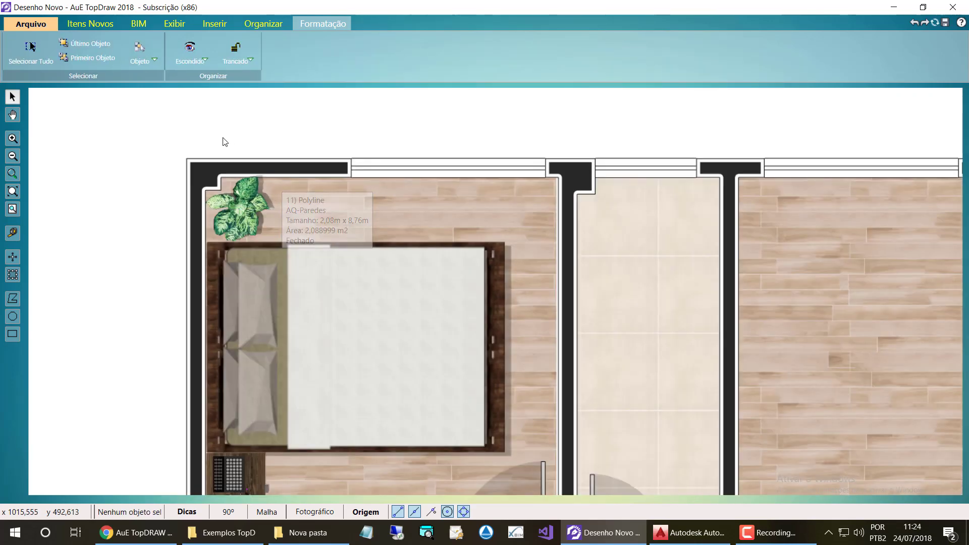
pyautogui.scroll(-2, 197, 234)
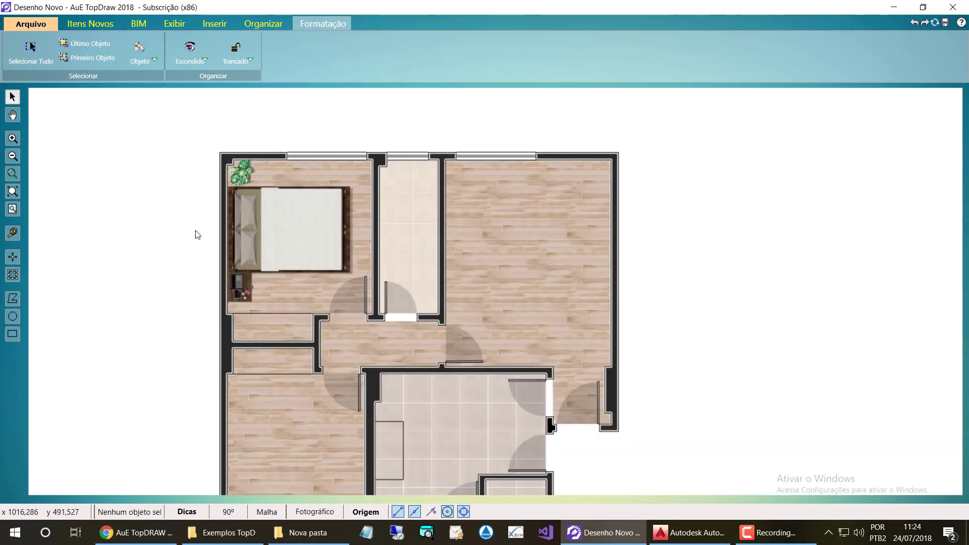
pyautogui.scroll(-1, 240, 181)
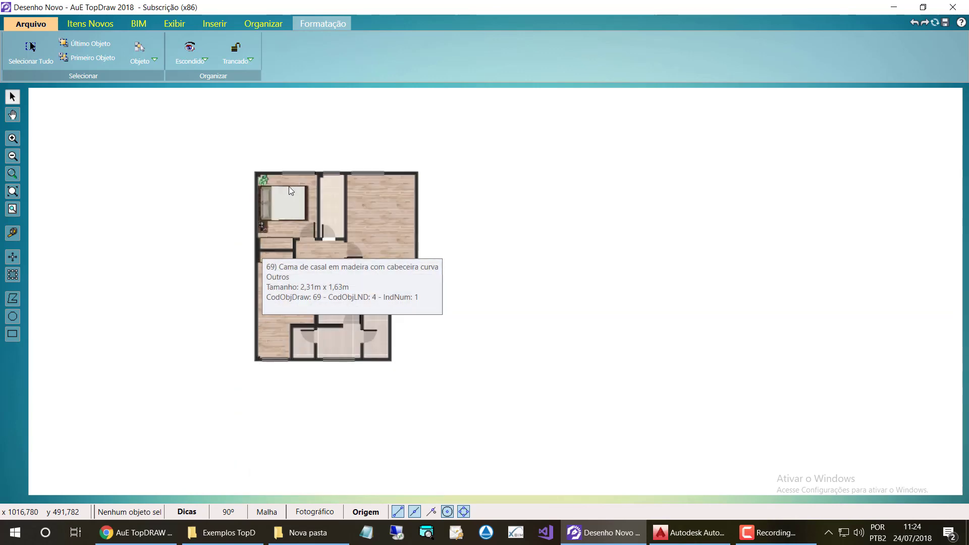
pyautogui.scroll(-1, 287, 187)
pyautogui.scroll(2, 268, 329)
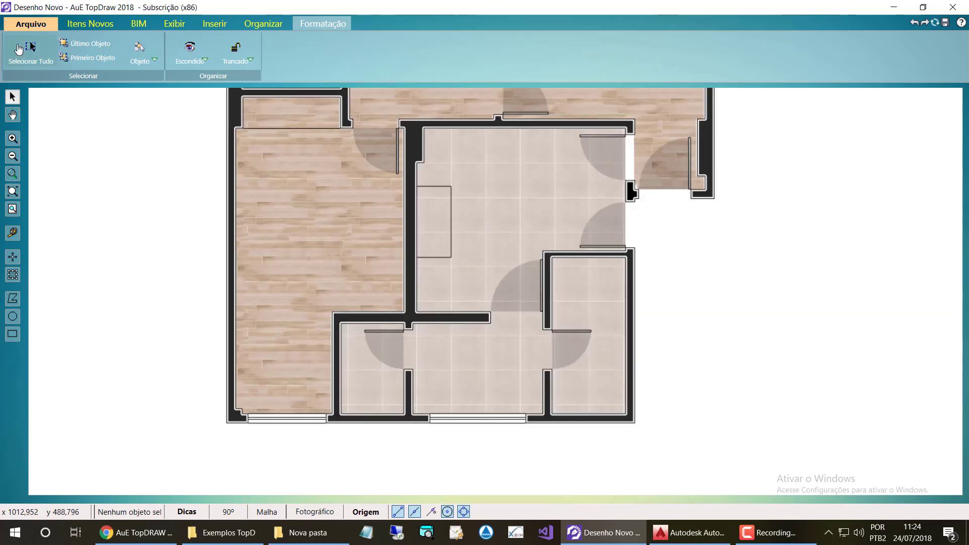
pyautogui.click(95, 26)
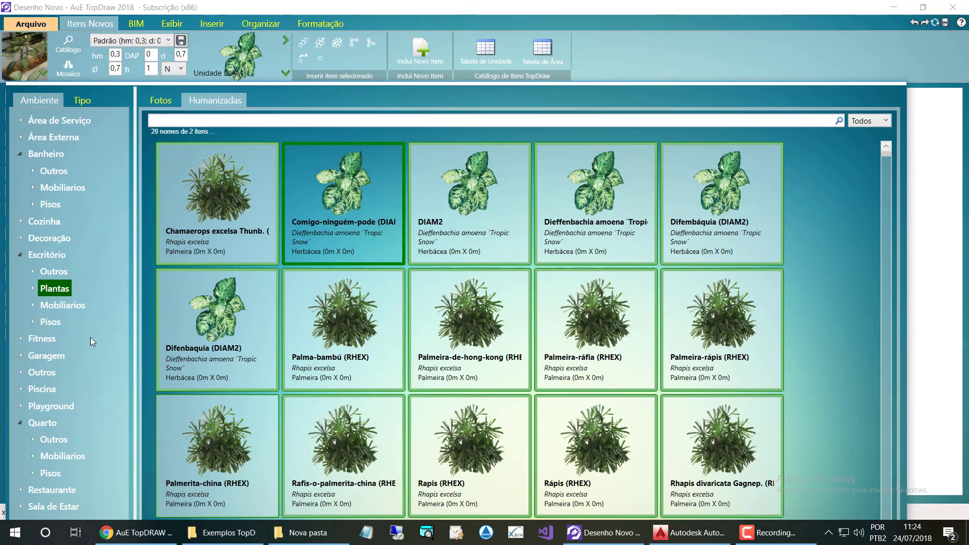
pyautogui.click(44, 426)
pyautogui.click(210, 117)
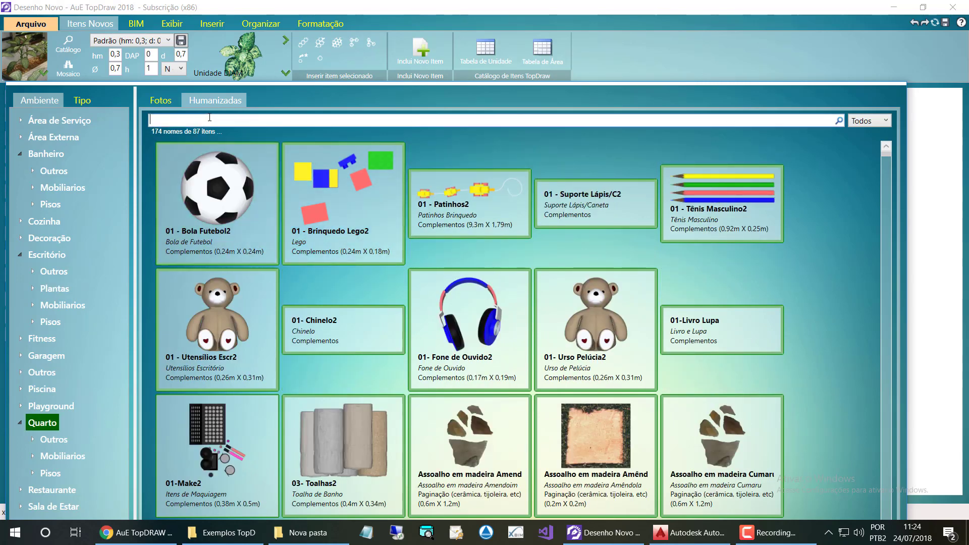
pyautogui.write('cama')
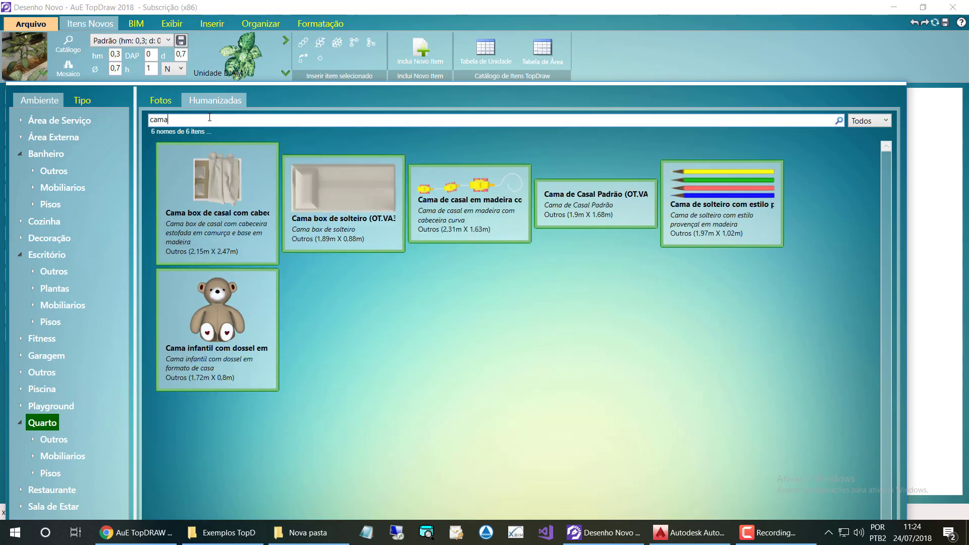
pyautogui.doubleClick(353, 193)
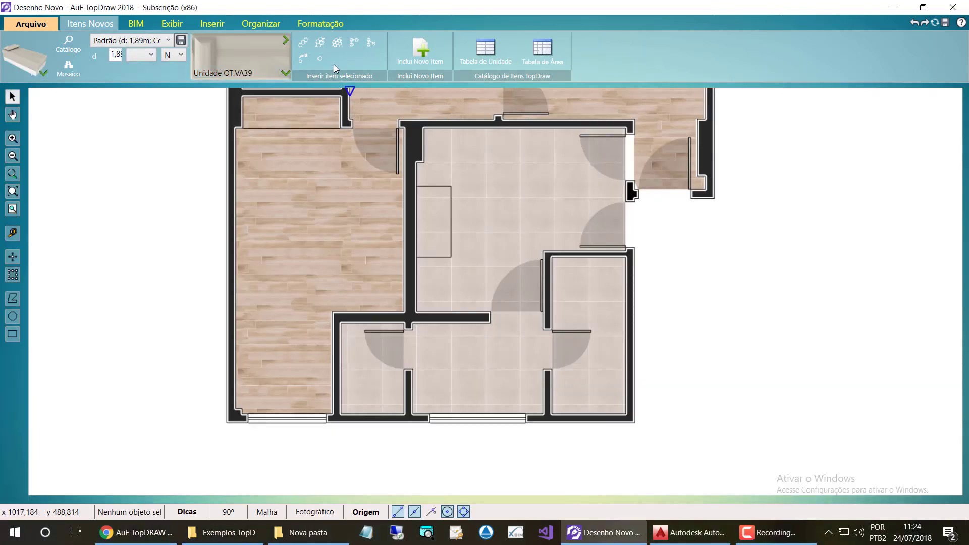
# Step: Place the single bed in the lower bedroom, rotated -270°, with its head towards the lower wall and its side along the inner wall
pyautogui.click(330, 253)
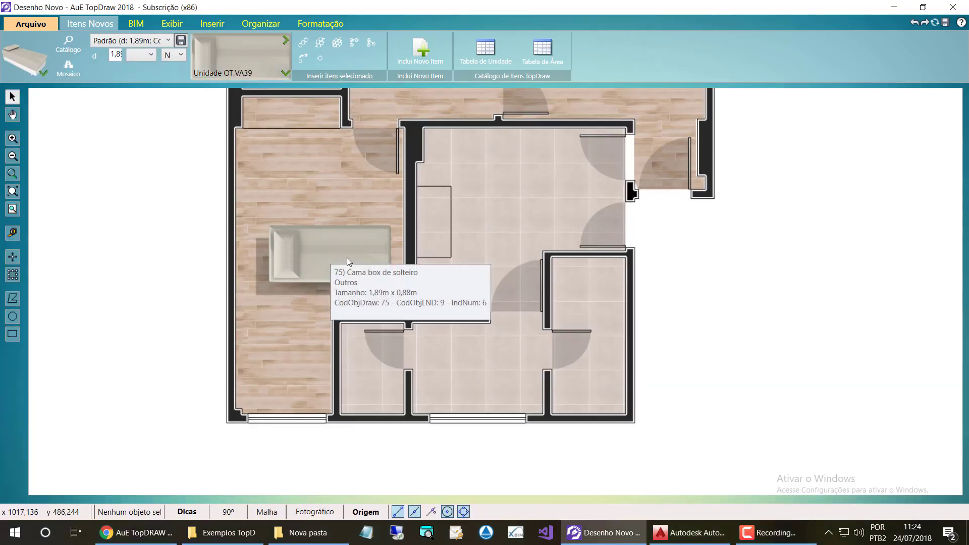
pyautogui.press('space')
pyautogui.press('space')
pyautogui.press('space')
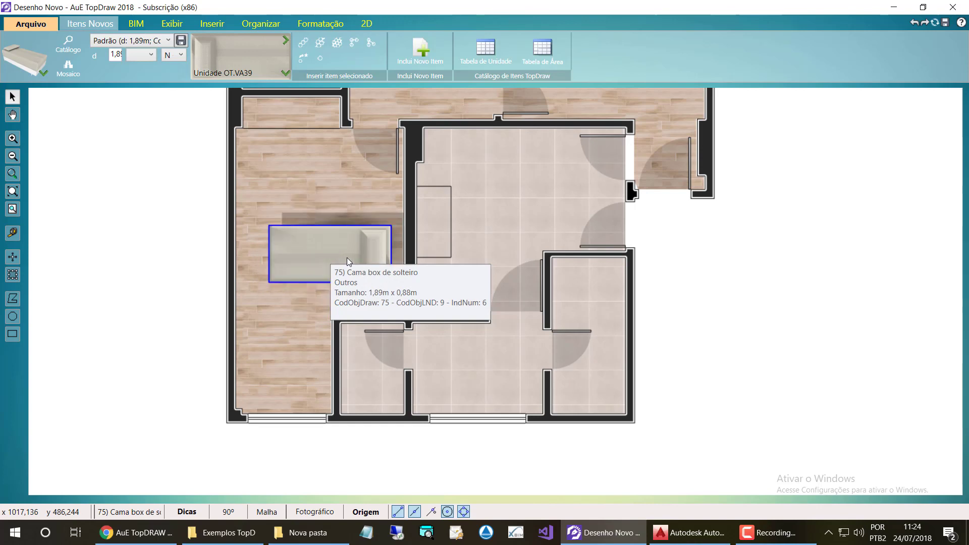
pyautogui.moveTo(339, 255); pyautogui.dragTo(368, 250)
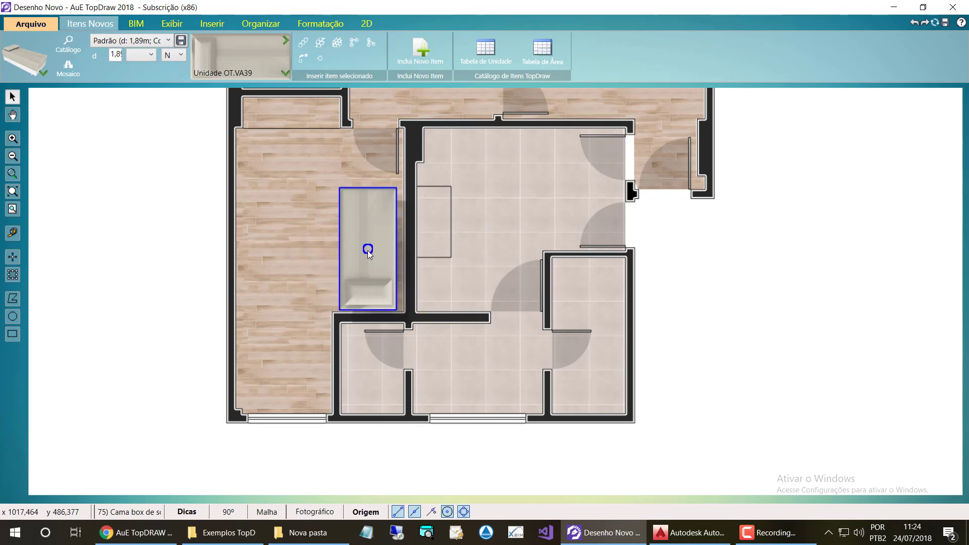
# Step: Copy the double bed's shadow properties to the single bed
pyautogui.scroll(-2, 359, 295)
pyautogui.click(320, 23)
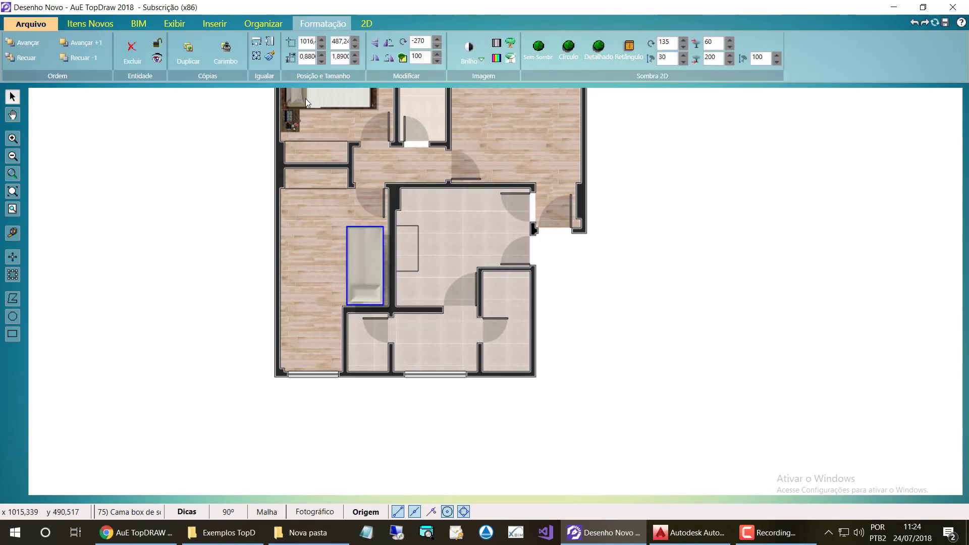
pyautogui.click(288, 98)
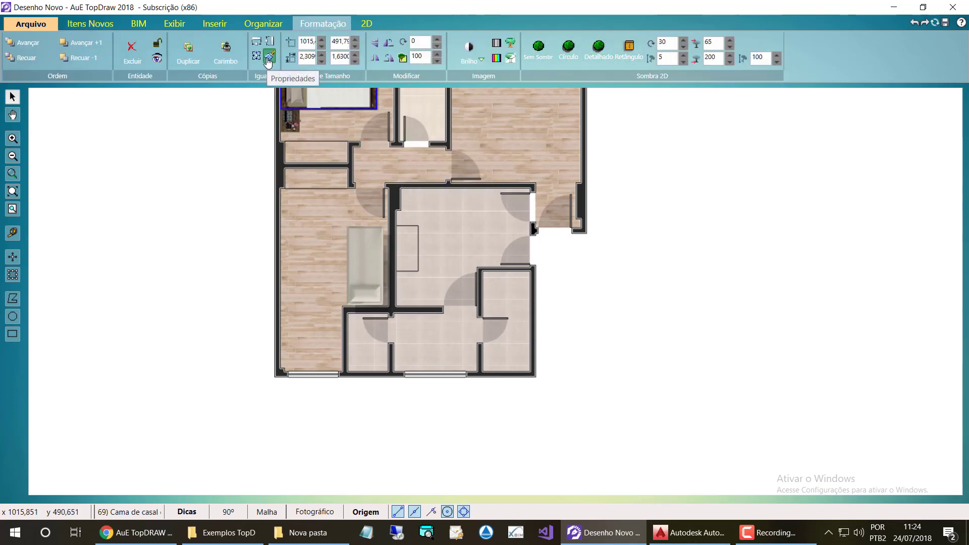
pyautogui.click(269, 57)
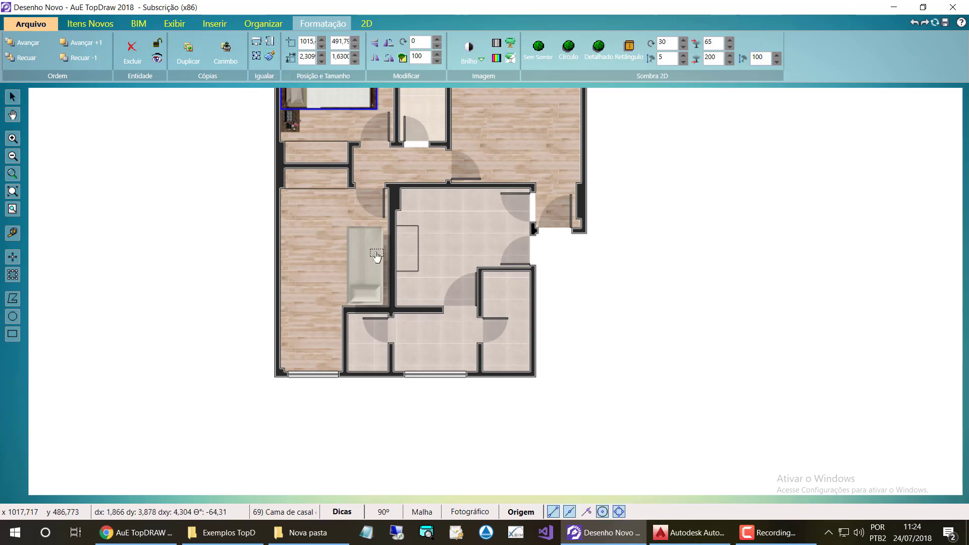
pyautogui.click(376, 256)
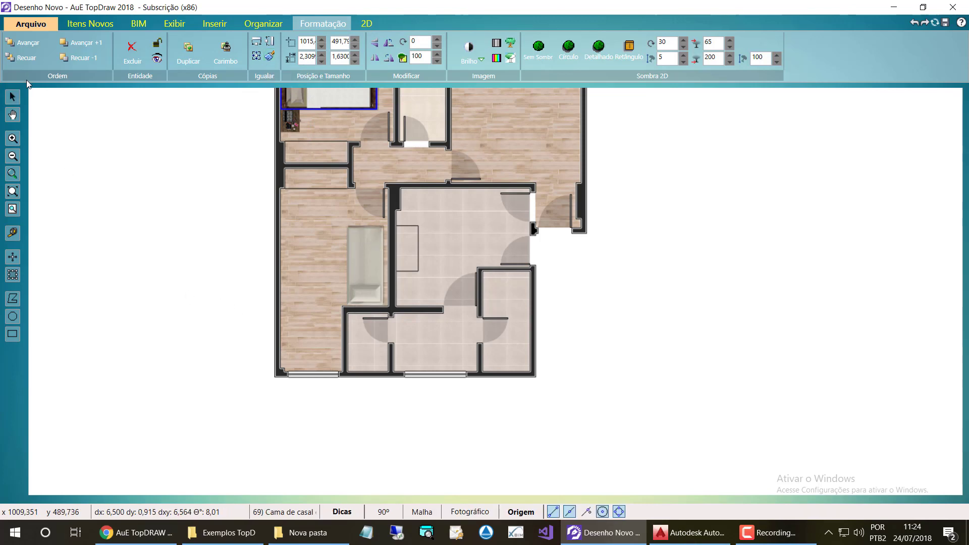
# Step: Nudge the single bed down against the wall behind its headboard
pyautogui.scroll(3, 364, 262)
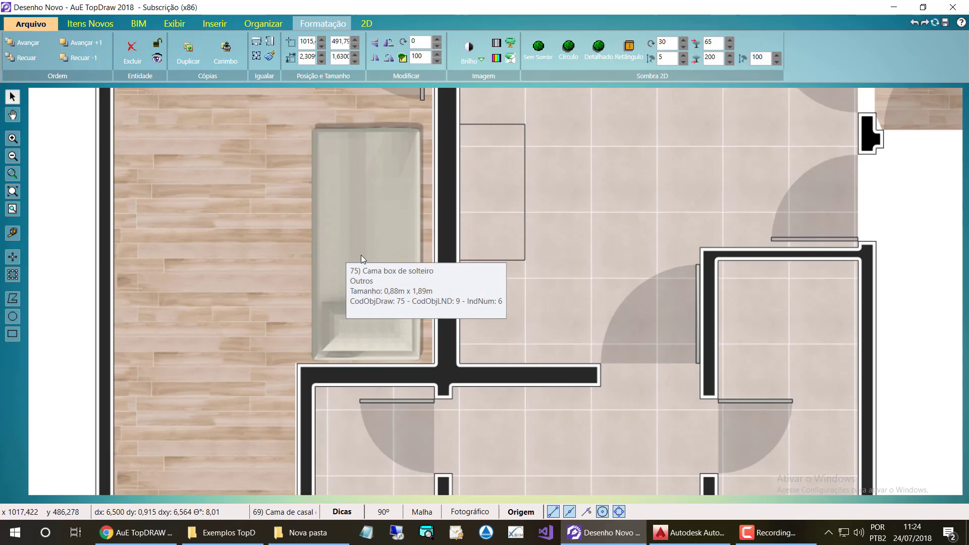
pyautogui.click(362, 255)
pyautogui.moveTo(361, 255); pyautogui.dragTo(362, 258)
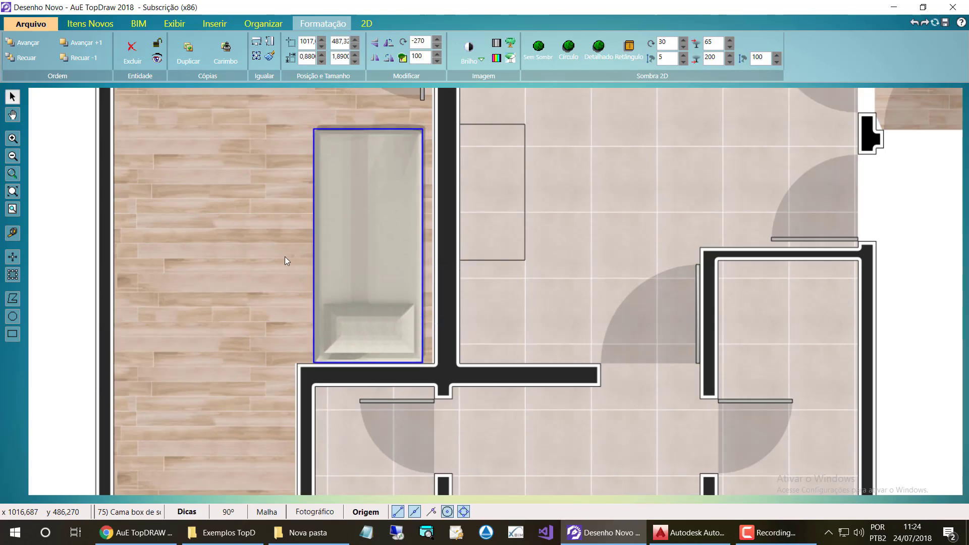
pyautogui.click(75, 207)
# Step: Search the Escritório environment's Mobiliarios category for desks with "esc" in place of the previous bed search
pyautogui.scroll(-3, 355, 220)
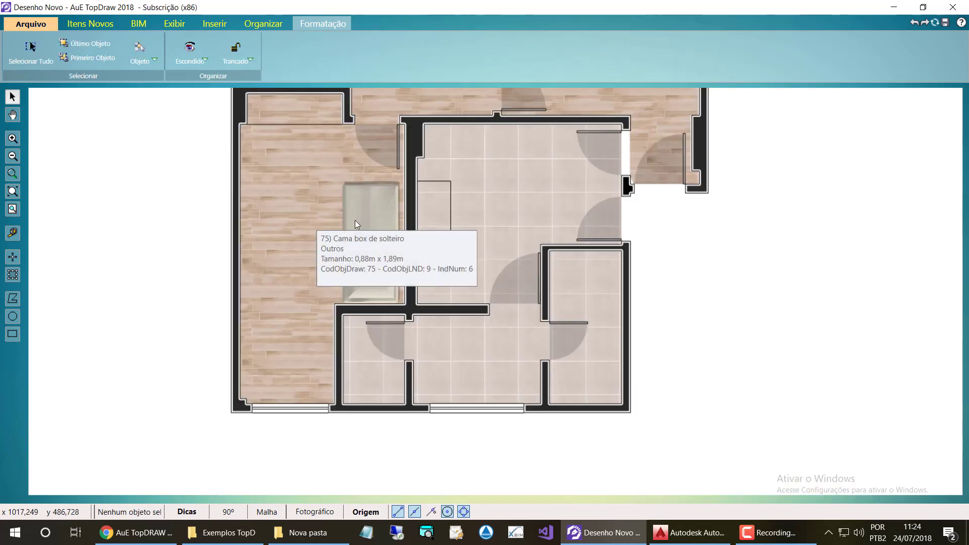
pyautogui.click(90, 24)
pyautogui.click(68, 45)
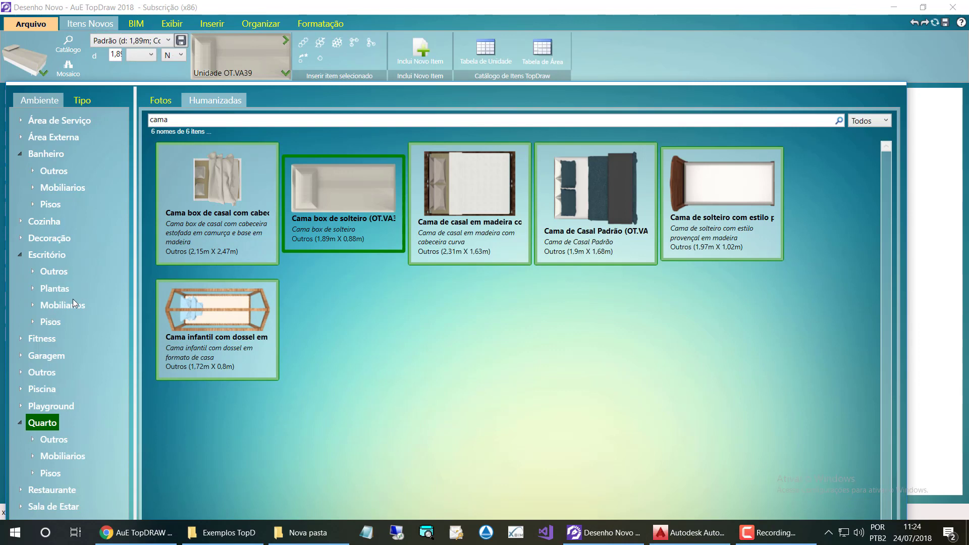
pyautogui.click(61, 306)
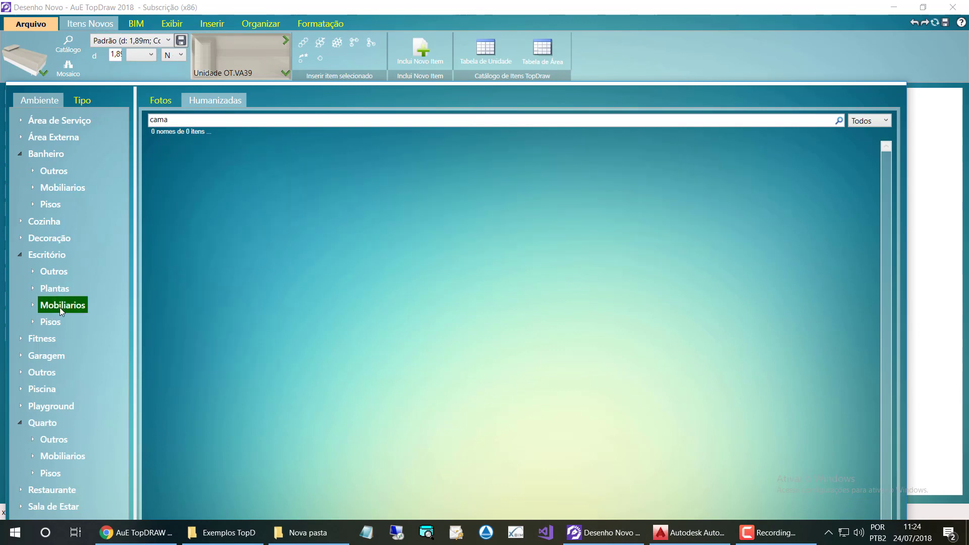
pyautogui.doubleClick(175, 125)
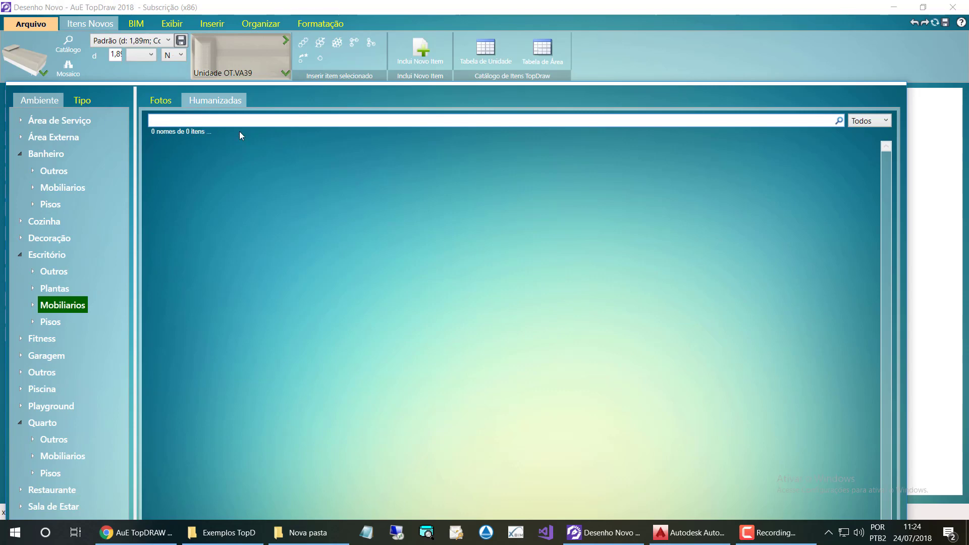
pyautogui.scroll(-4, 362, 184)
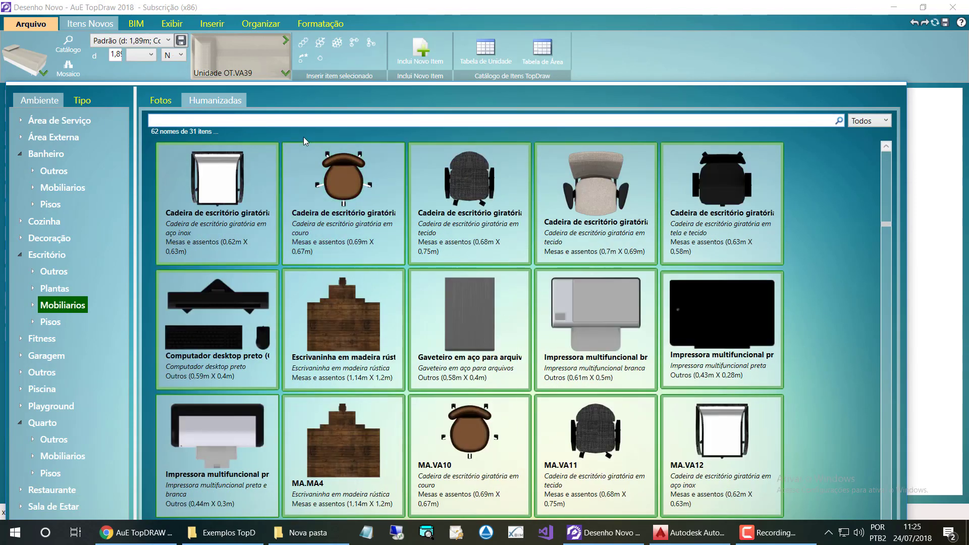
pyautogui.click(302, 124)
pyautogui.write('esc')
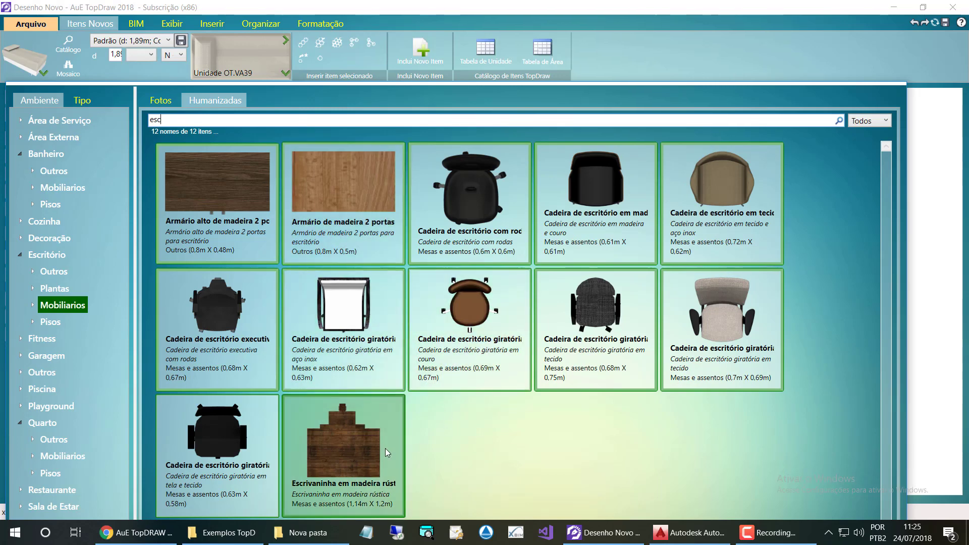
# Step: Switch to the Quarto environment's Mobiliarios category and pick the Escrivaninha de madeira em L desk
pyautogui.click(48, 439)
pyautogui.click(60, 456)
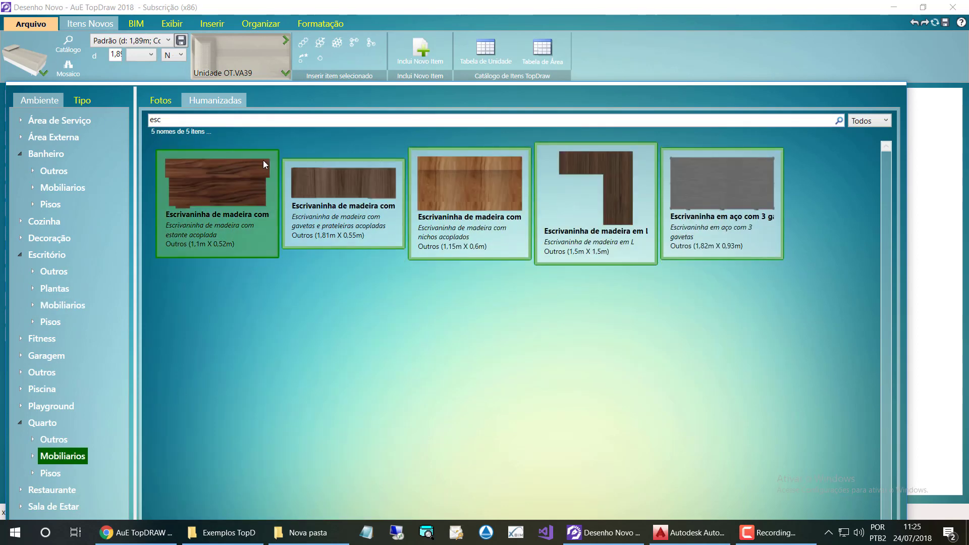
pyautogui.doubleClick(603, 189)
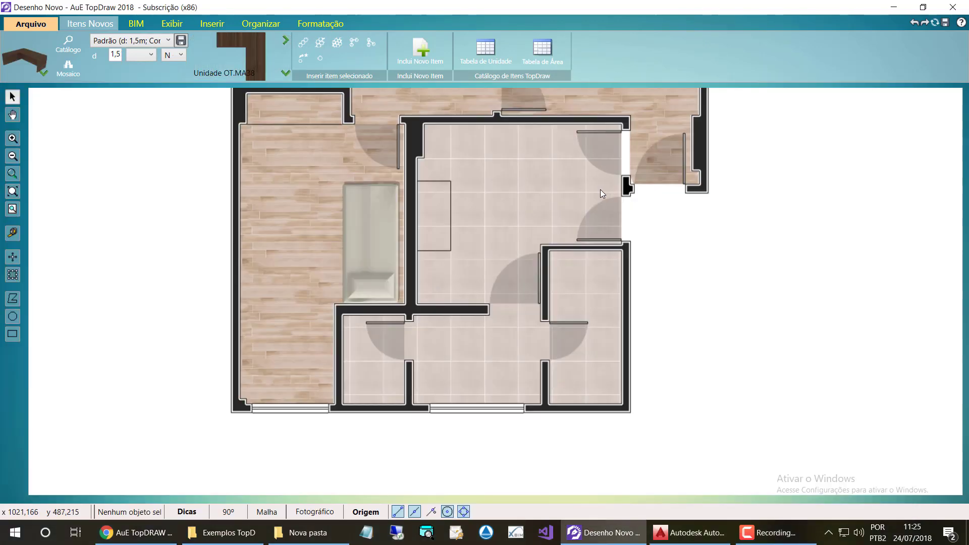
# Step: Insert the L-shaped desk in the lower bedroom, turned half around, and align it with the outer wall in the corner by the window
pyautogui.click(319, 59)
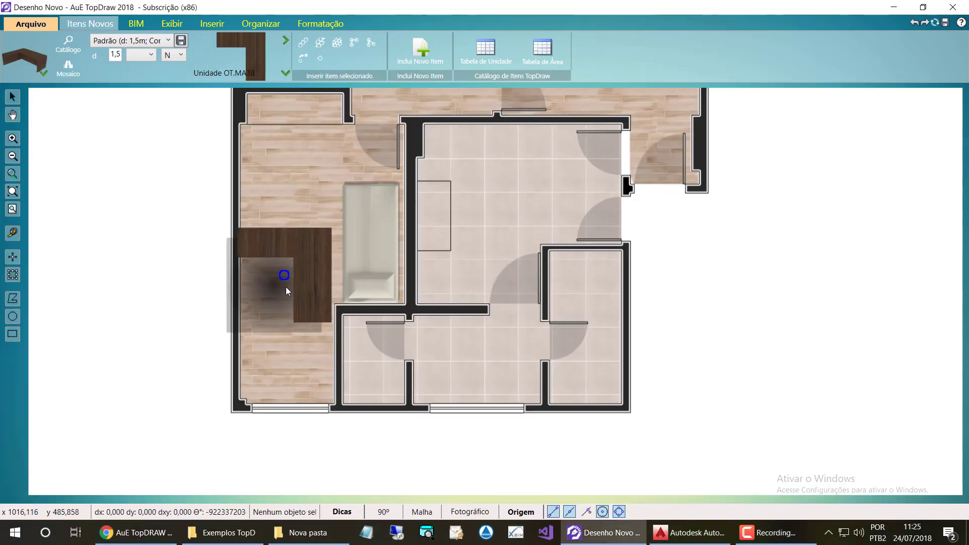
pyautogui.click(284, 347)
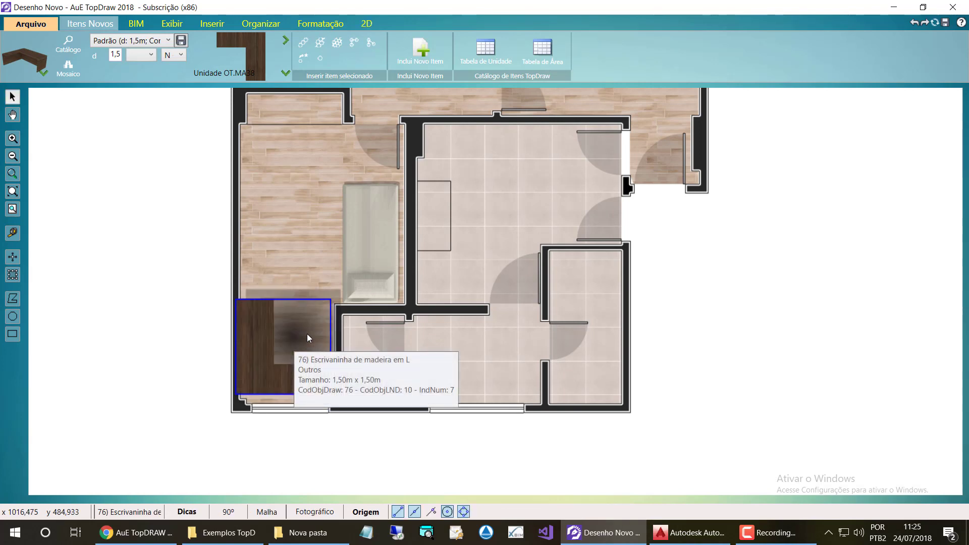
pyautogui.scroll(1, 165, 418)
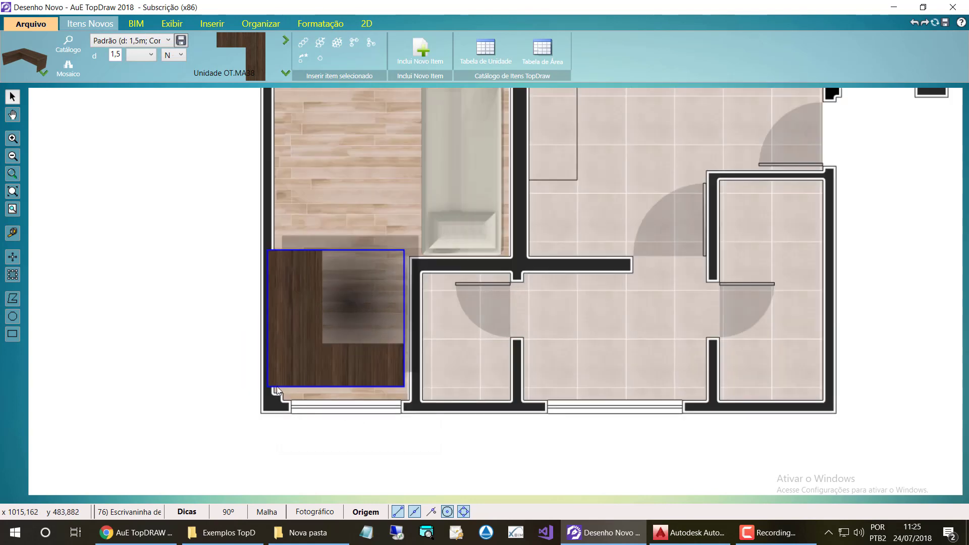
pyautogui.scroll(1, 335, 402)
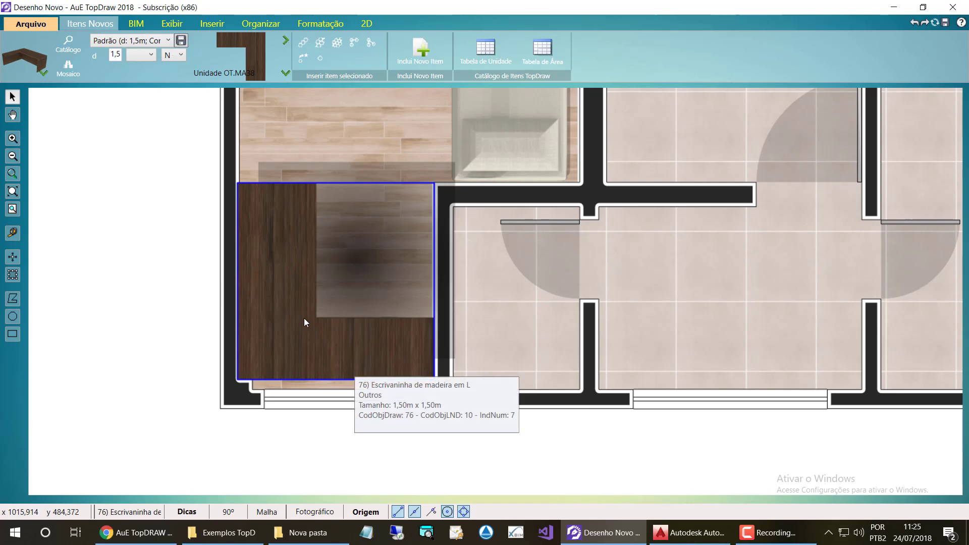
pyautogui.moveTo(304, 318); pyautogui.dragTo(303, 317)
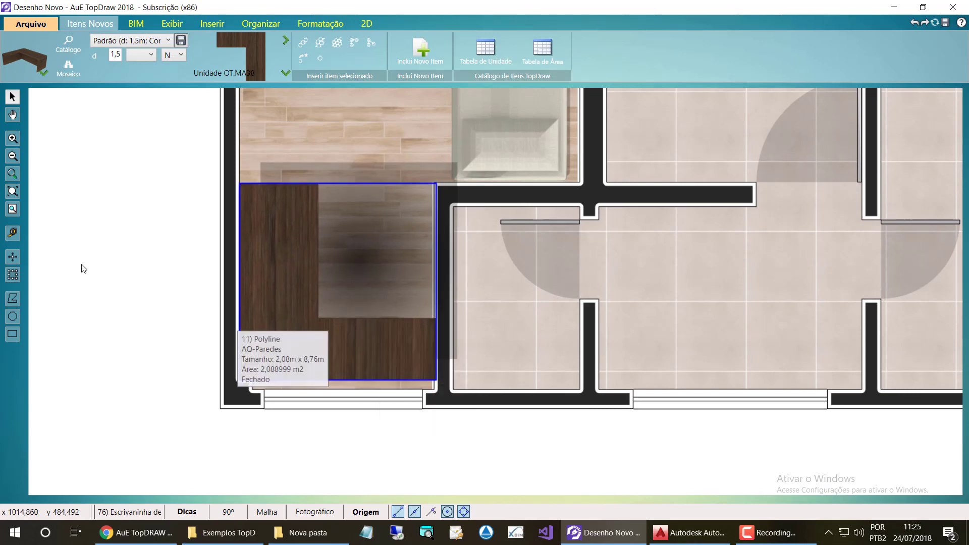
# Step: Shrink the L-shaped desk to about 1.47 m square from its room-side corner, keeping it anchored in the window corner
pyautogui.click(17, 276)
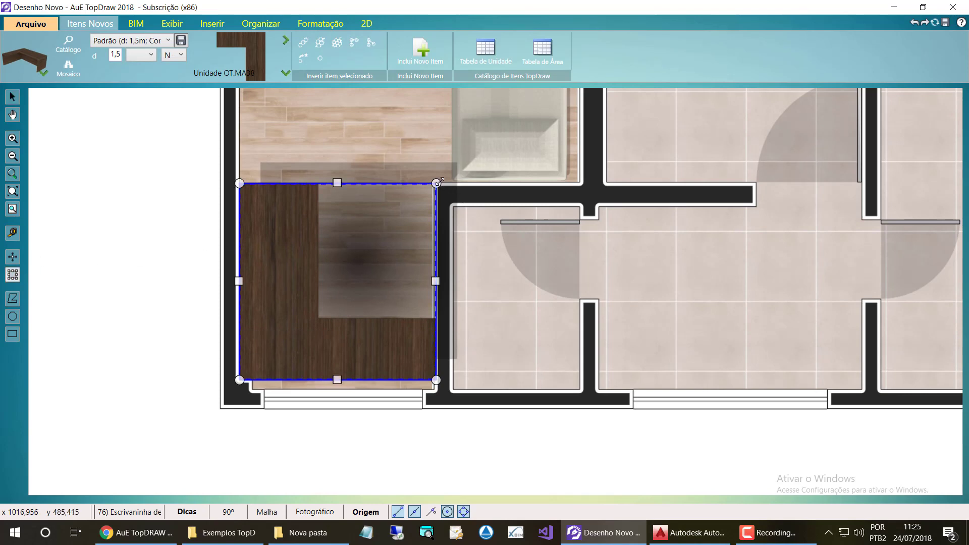
pyautogui.moveTo(437, 181); pyautogui.dragTo(431, 187)
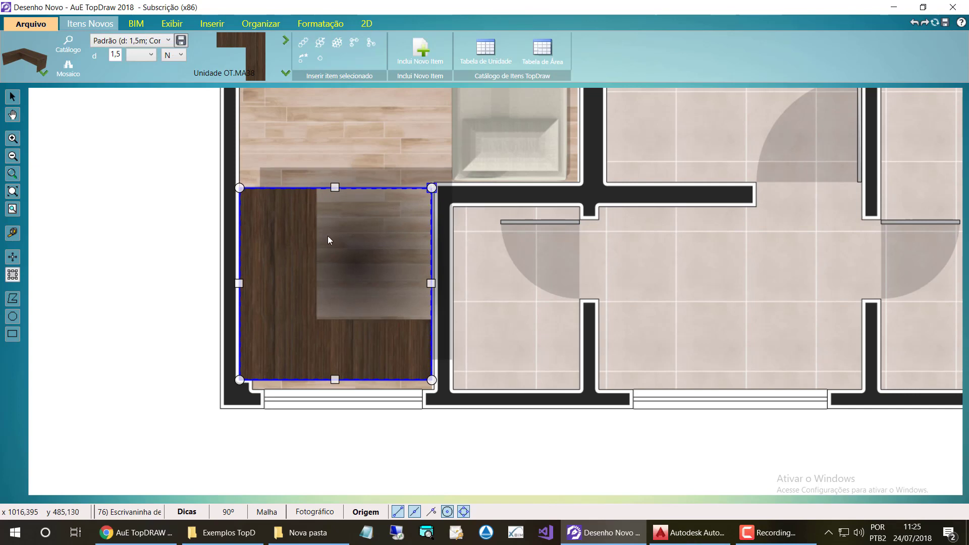
pyautogui.click(13, 96)
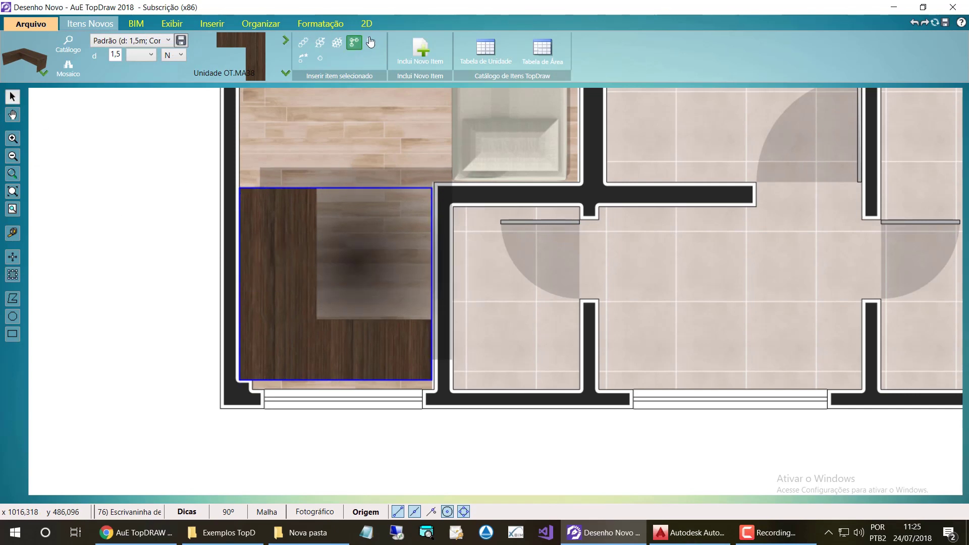
# Step: Give the L-shaped desk a detailed 2D shadow with a shadow distance of 5
pyautogui.click(323, 24)
pyautogui.click(596, 53)
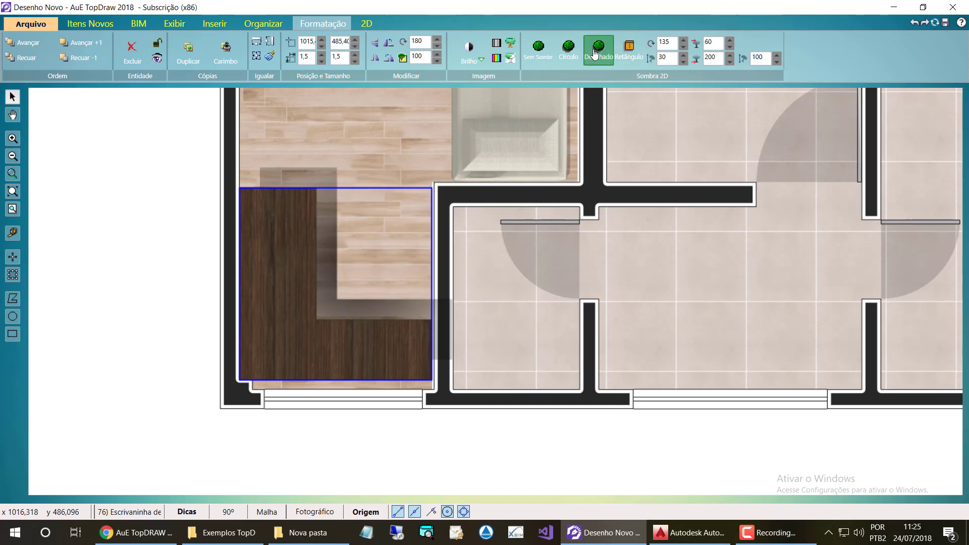
pyautogui.click(683, 61)
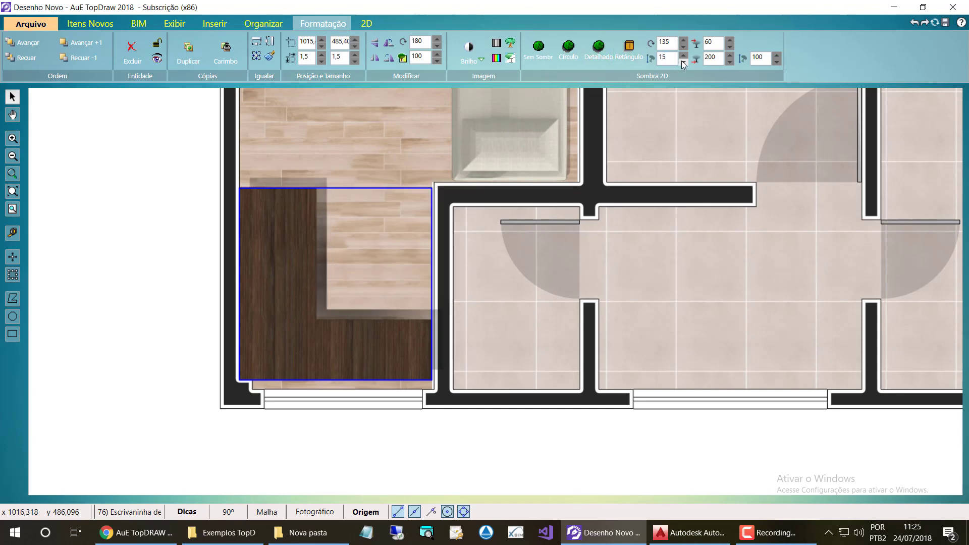
pyautogui.click(684, 61)
pyautogui.click(683, 61)
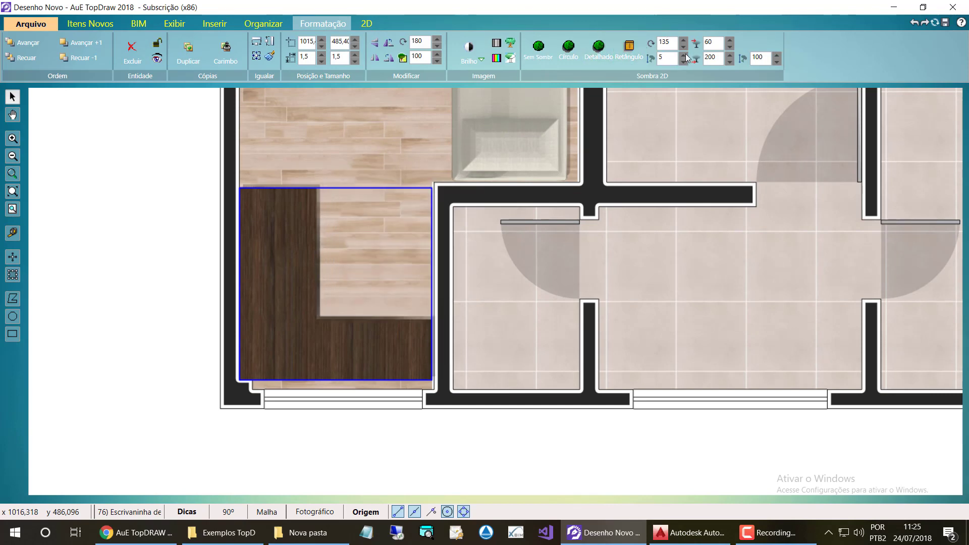
pyautogui.click(107, 282)
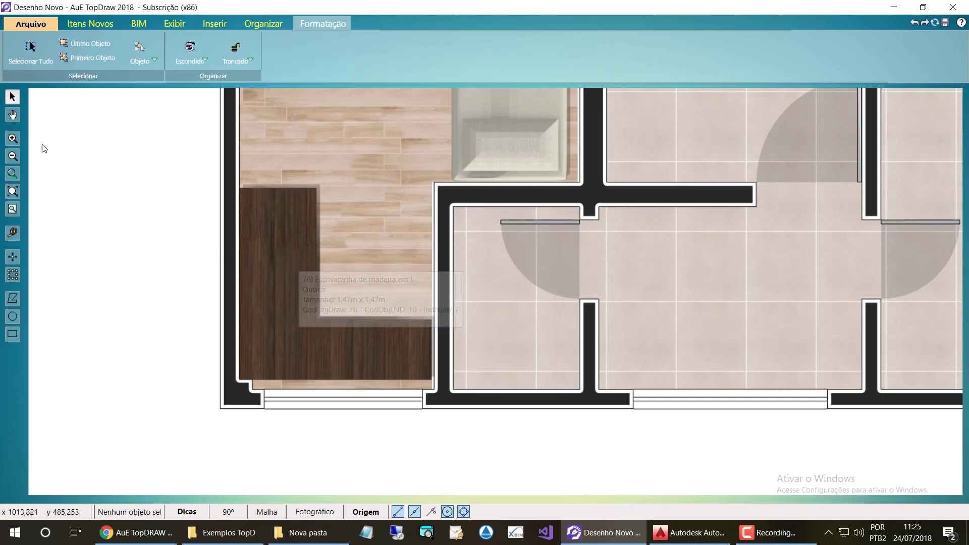
# Step: Search the catalog for "cade" within the Escritório environment's Mobiliarios category
pyautogui.click(90, 23)
pyautogui.click(32, 72)
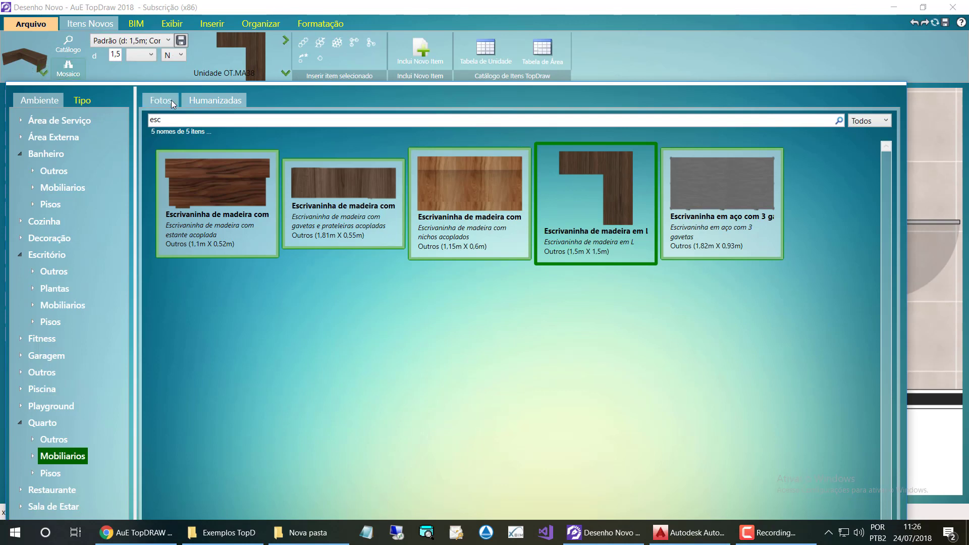
pyautogui.click(173, 118)
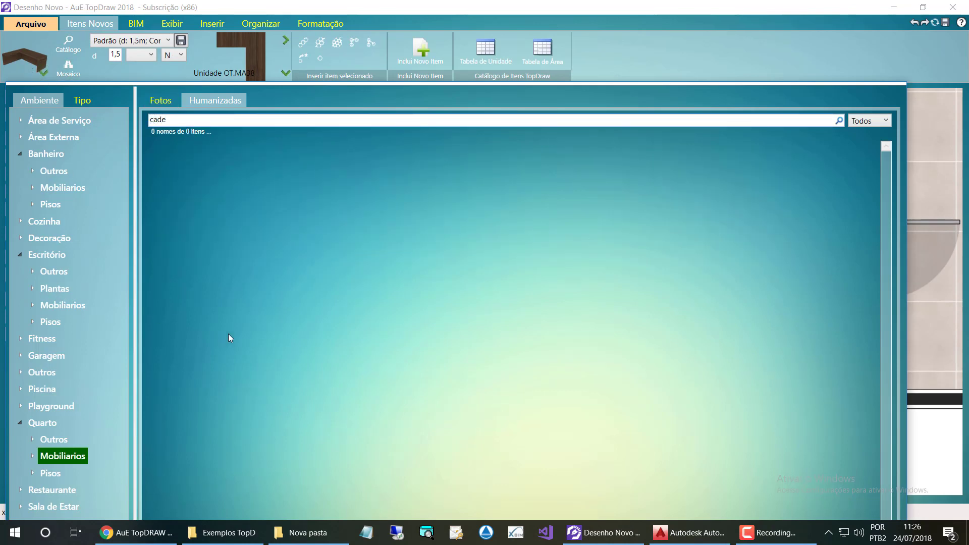
pyautogui.click(54, 308)
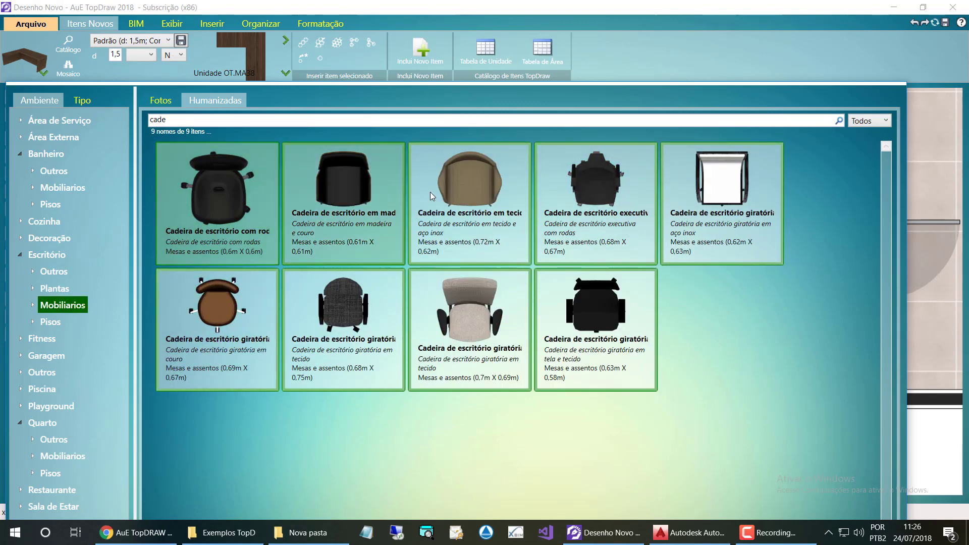
# Step: Insert the brown leather swivel office chair beside the L-shaped desk and give it a detailed 2D shadow
pyautogui.doubleClick(250, 299)
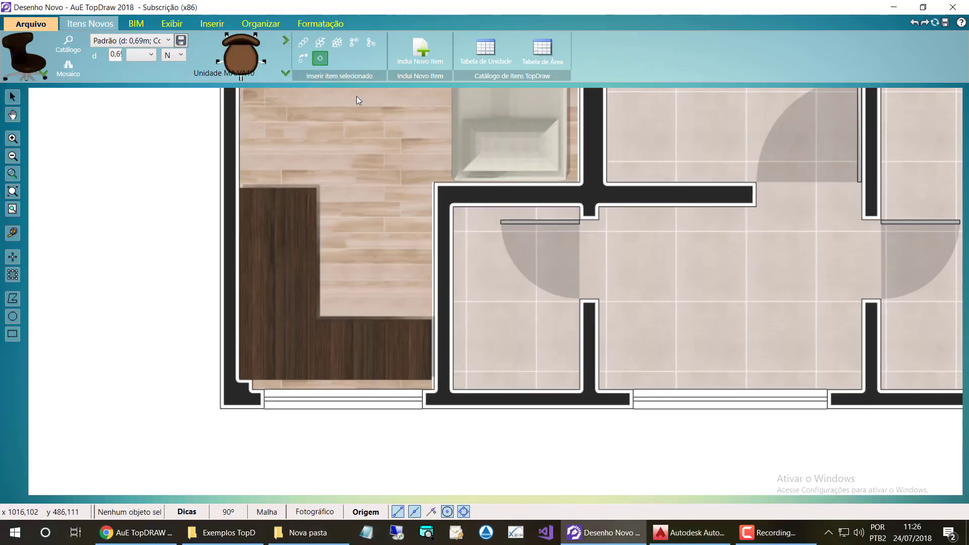
pyautogui.click(360, 266)
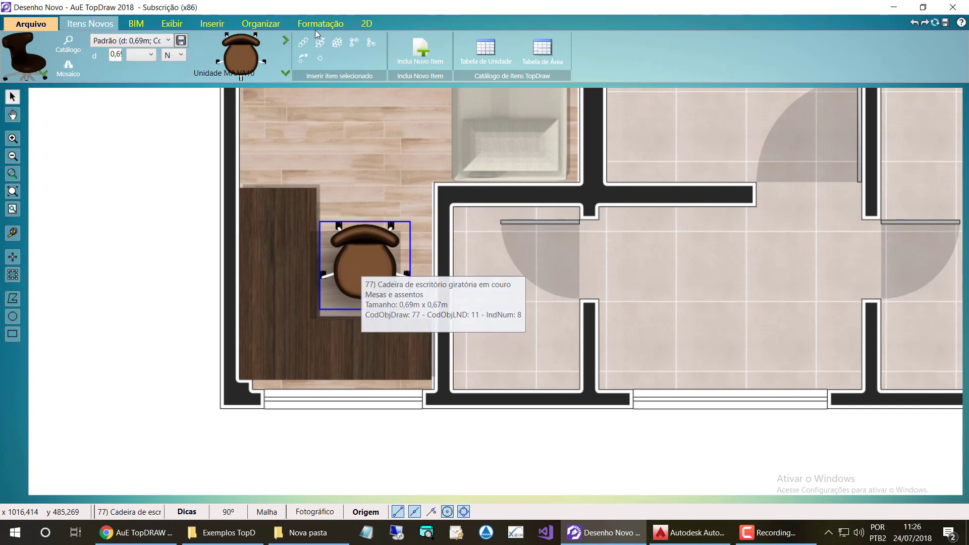
pyautogui.click(331, 25)
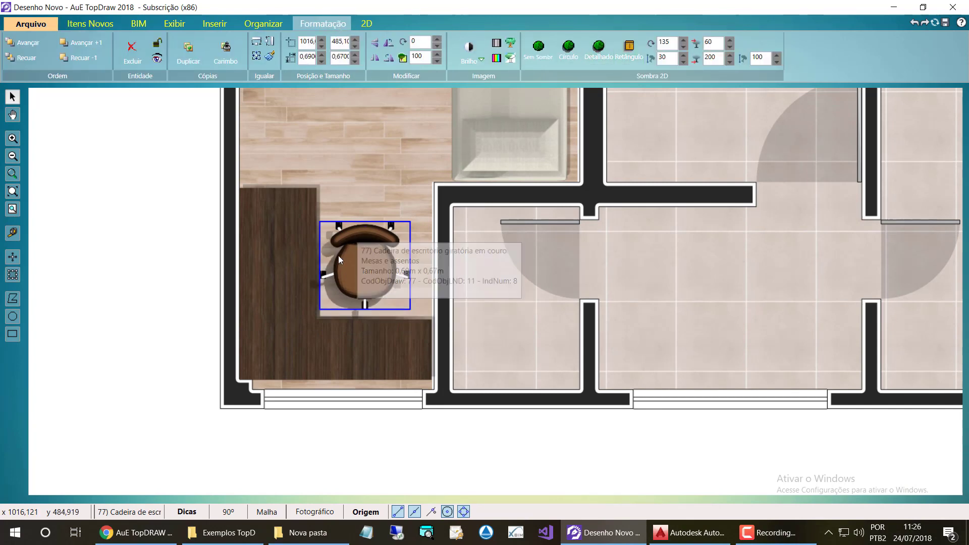
# Step: Tuck the office chair into the desk's inner corner, rotated to 310°, and send it back one level beneath the desk
pyautogui.moveTo(368, 265); pyautogui.dragTo(343, 299)
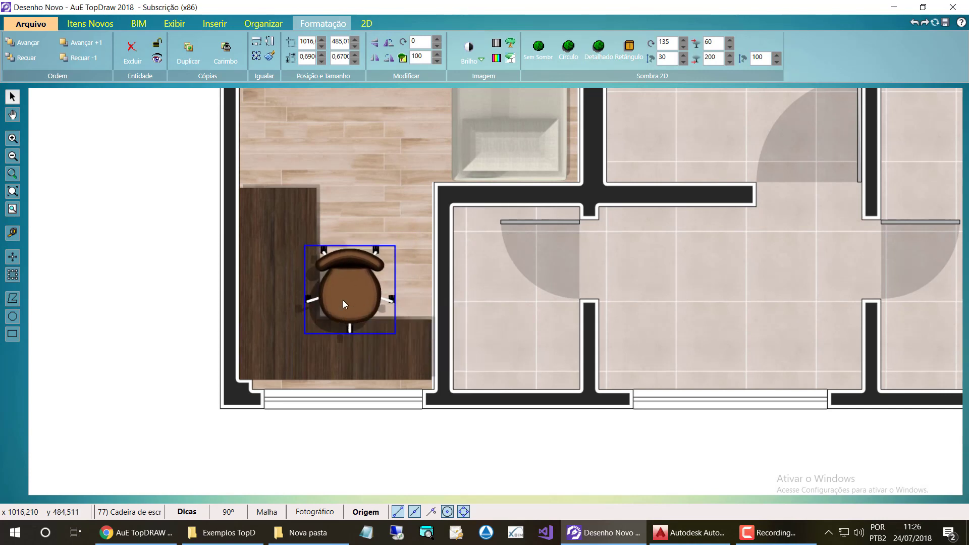
pyautogui.press('r')
pyautogui.press('r')
pyautogui.press('r')
pyautogui.press('r')
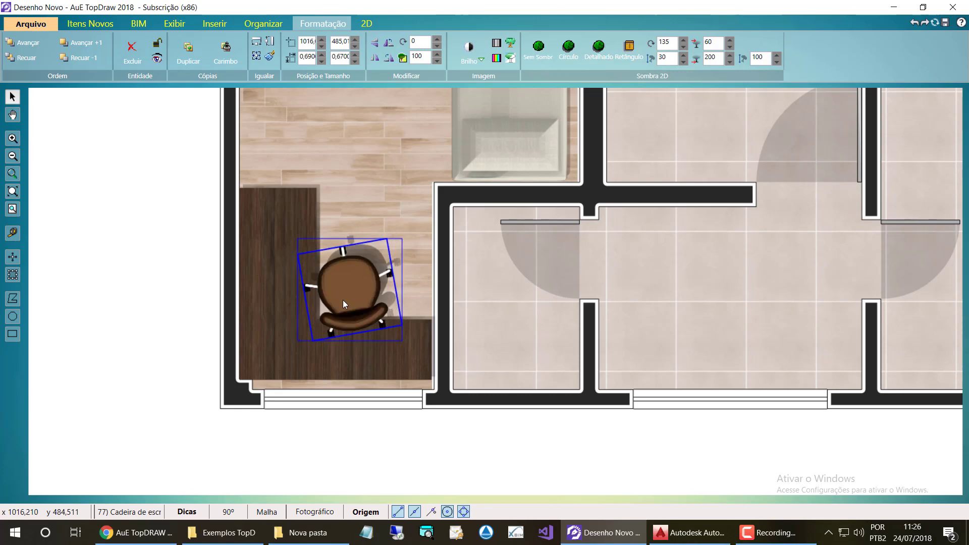
pyautogui.press('r')
pyautogui.press('r')
pyautogui.press('r')
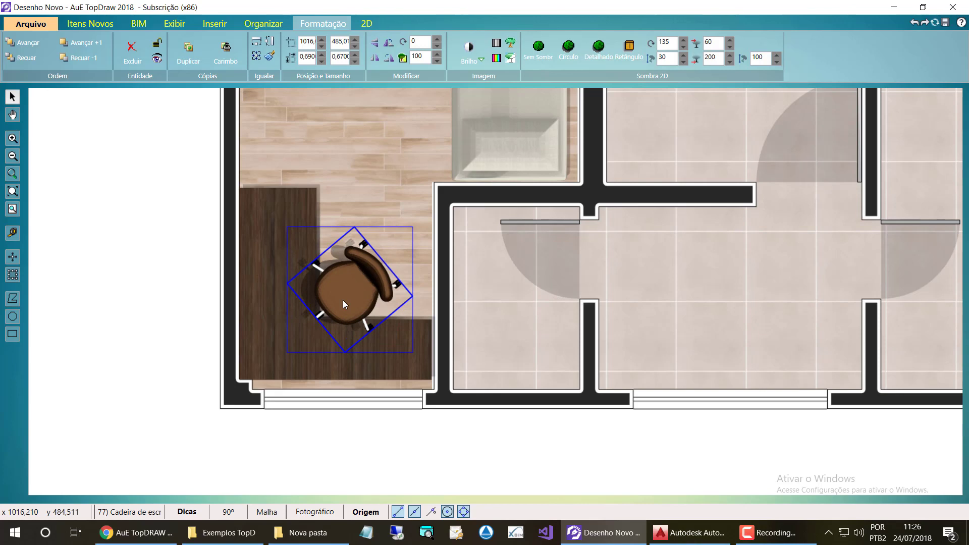
pyautogui.moveTo(343, 302); pyautogui.dragTo(337, 310)
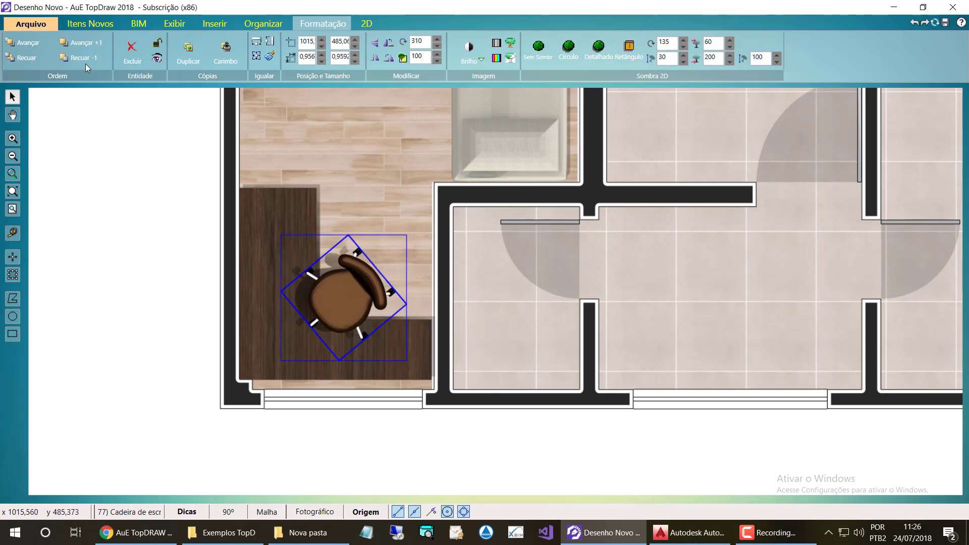
pyautogui.click(72, 59)
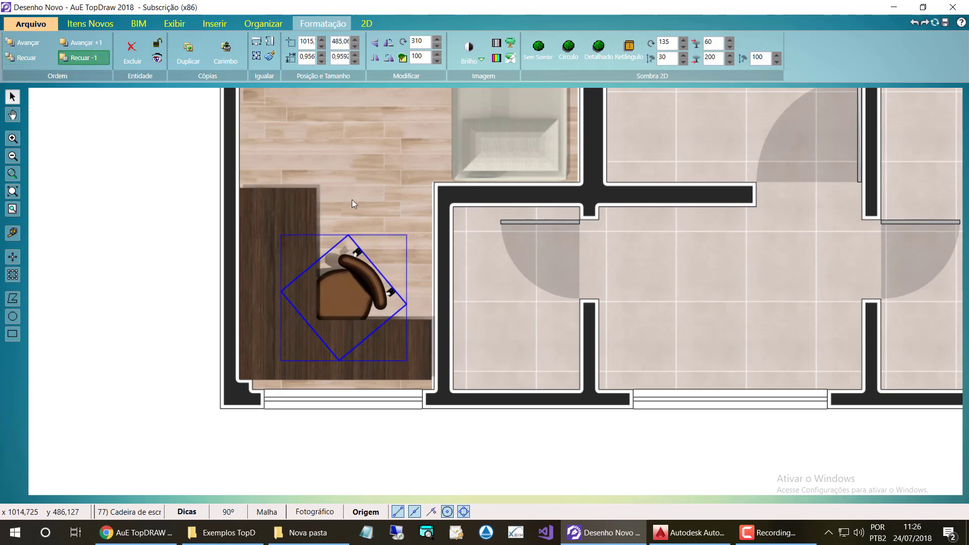
pyautogui.click(145, 279)
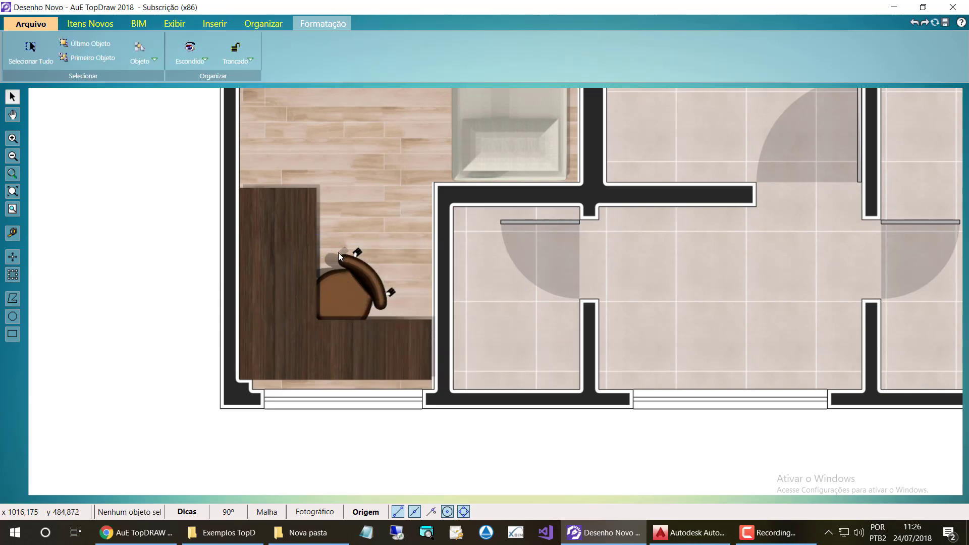
# Step: Return to the tools for inserting new items
pyautogui.click(98, 26)
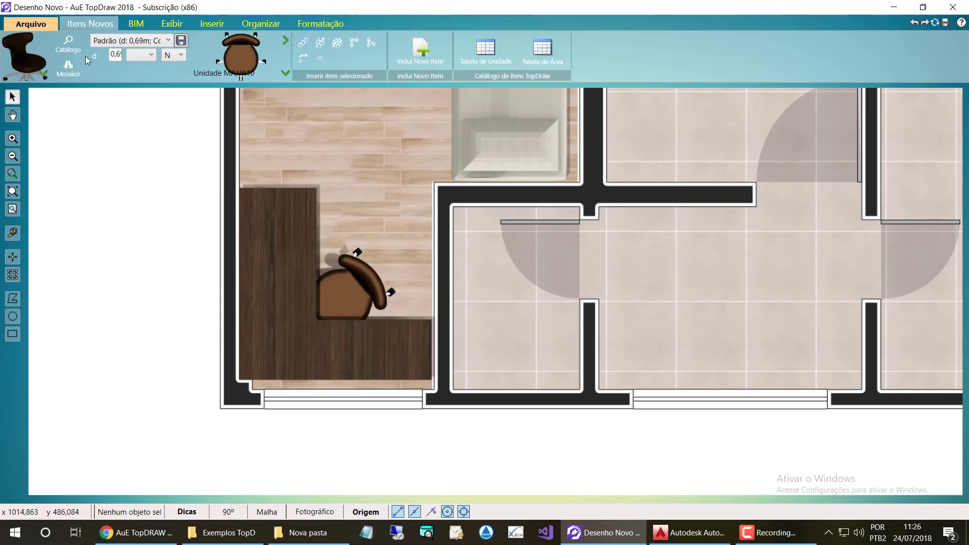
# Step: Search the humanized catalogue for "compu" and place the Computador desktop preto on the L-shaped desk beside the chair
pyautogui.click(84, 50)
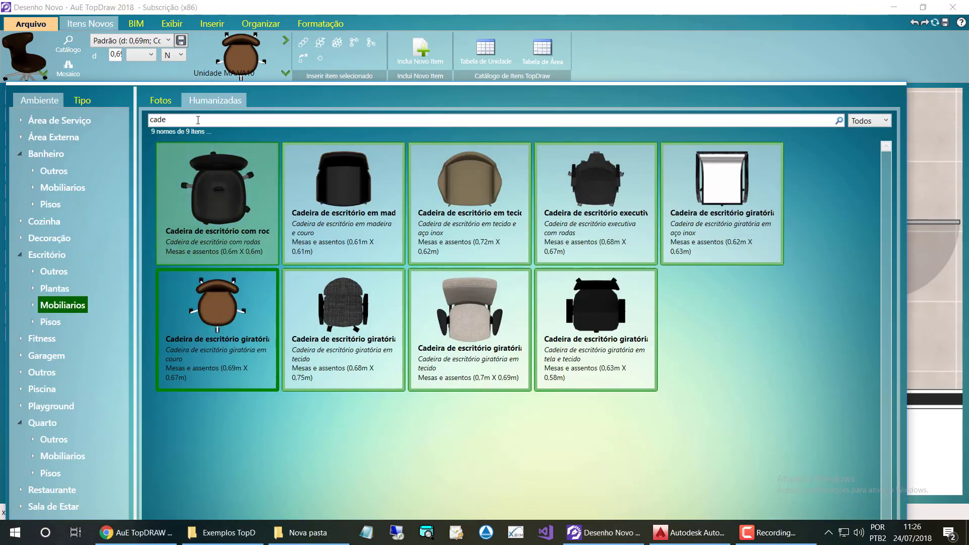
pyautogui.write('compu')
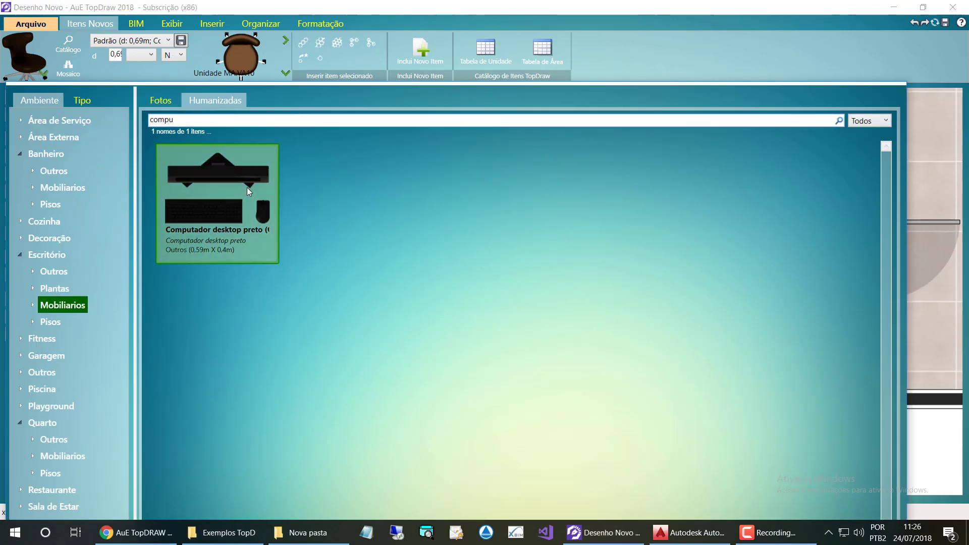
pyautogui.click(247, 187)
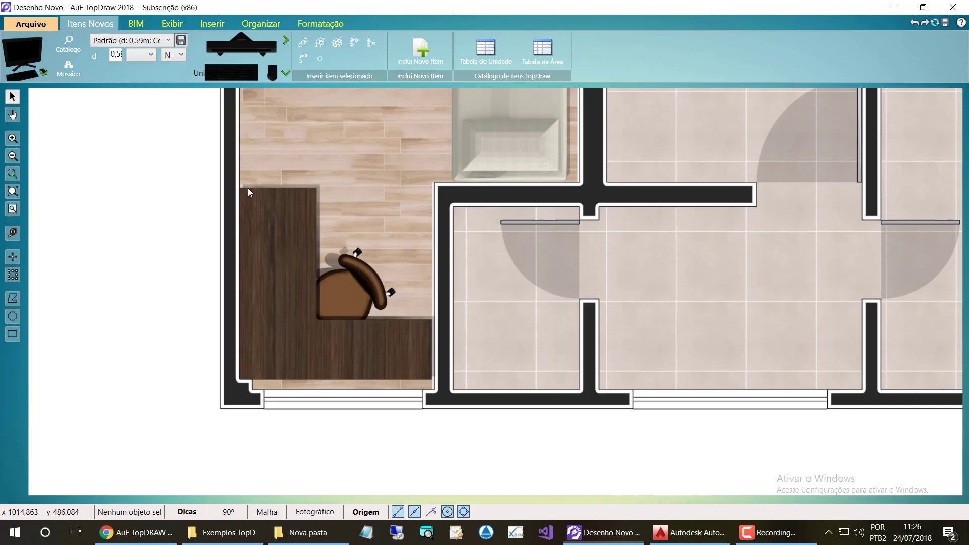
pyautogui.click(320, 58)
pyautogui.click(280, 277)
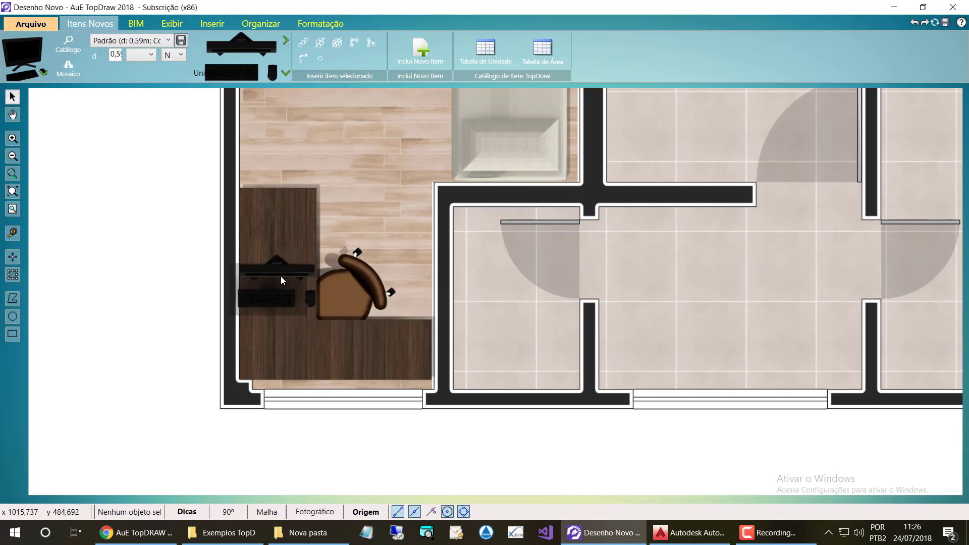
# Step: Rotate the desktop computer so its keyboard faces the chair, and move it slightly up along the desk
pyautogui.press('space')
pyautogui.press('space')
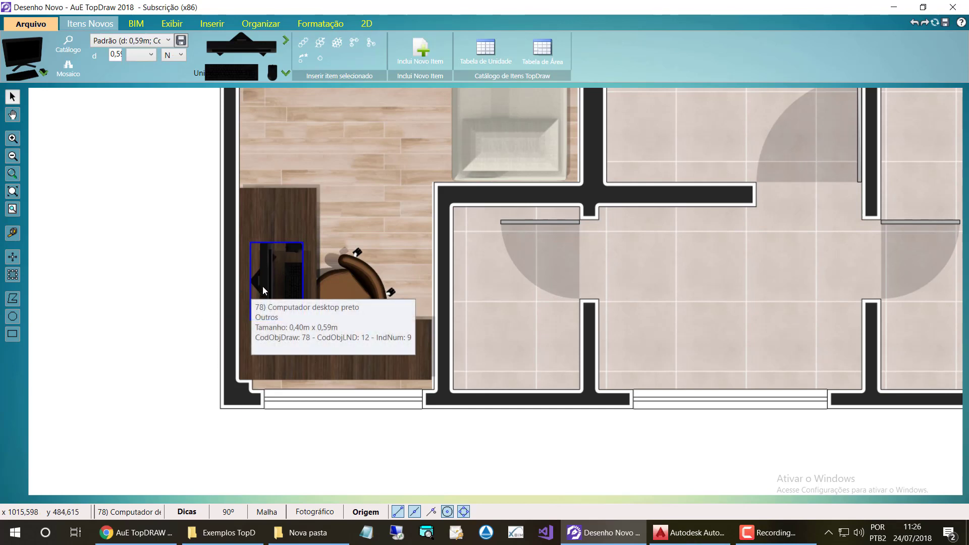
pyautogui.moveTo(261, 288); pyautogui.dragTo(261, 270)
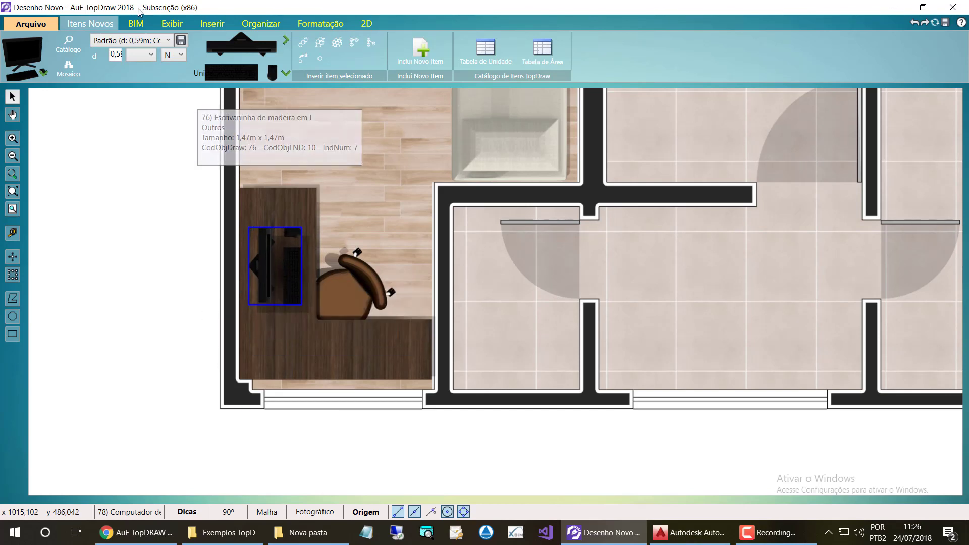
# Step: Insert the 01- Fone de Ouvido2 headphones from the Escritório > Outros catalogue category on the desk below the computer
pyautogui.click(68, 45)
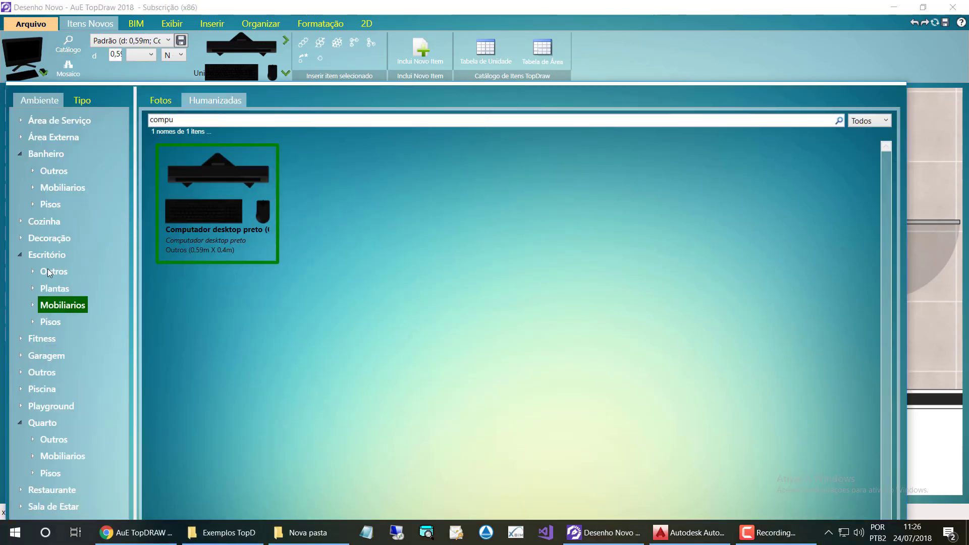
pyautogui.click(51, 272)
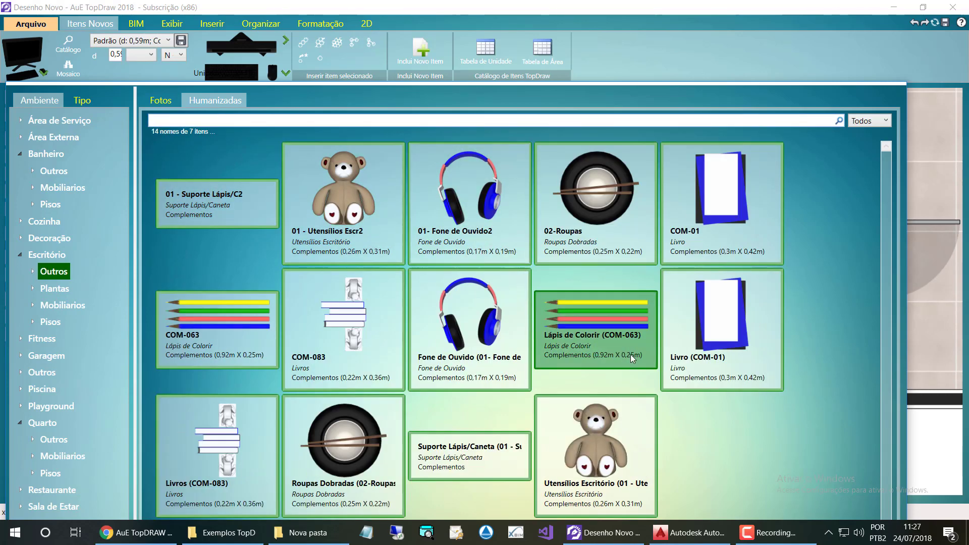
pyautogui.click(469, 233)
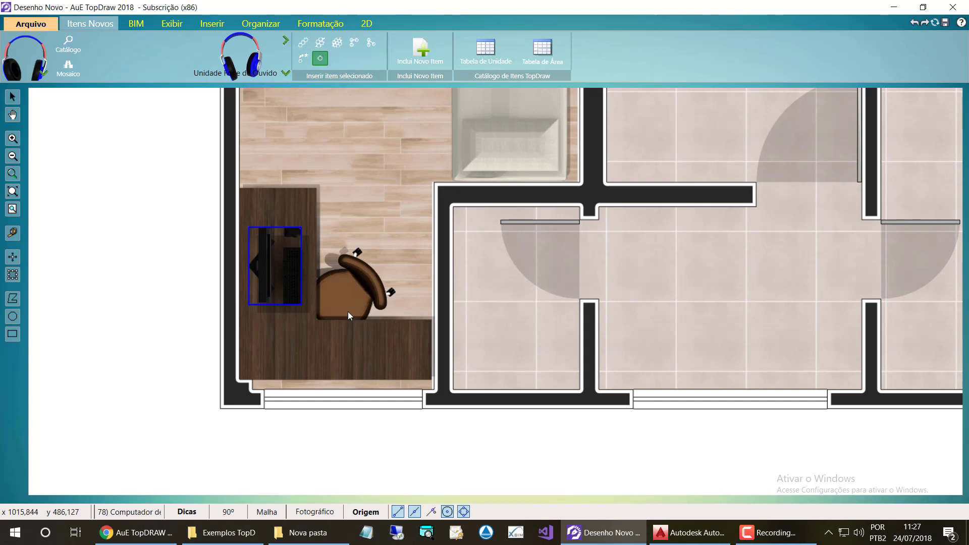
pyautogui.click(289, 329)
# Step: Rotate the headphones so they open toward the chair side, and move them up close to the keyboard
pyautogui.scroll(5, 291, 328)
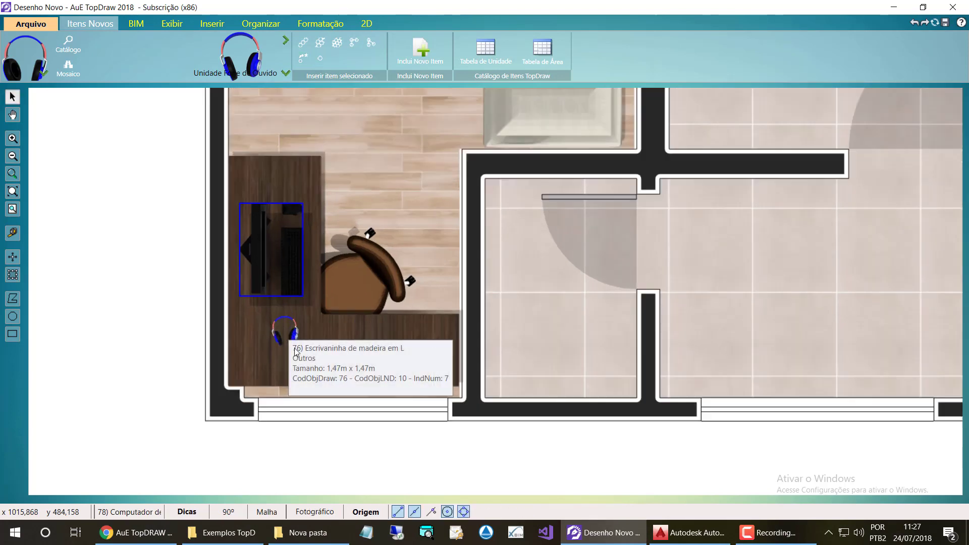
pyautogui.click(294, 327)
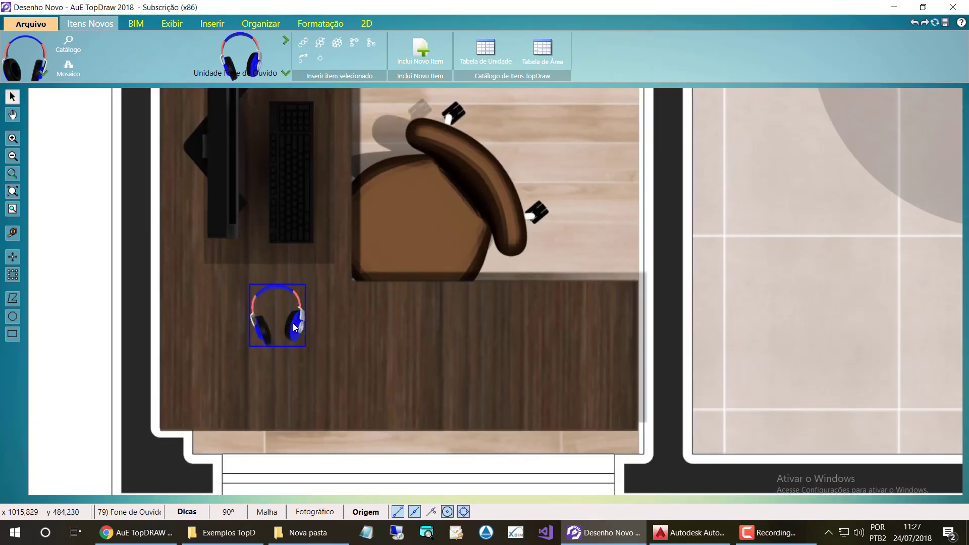
pyautogui.press('space')
pyautogui.press('space')
pyautogui.press('space')
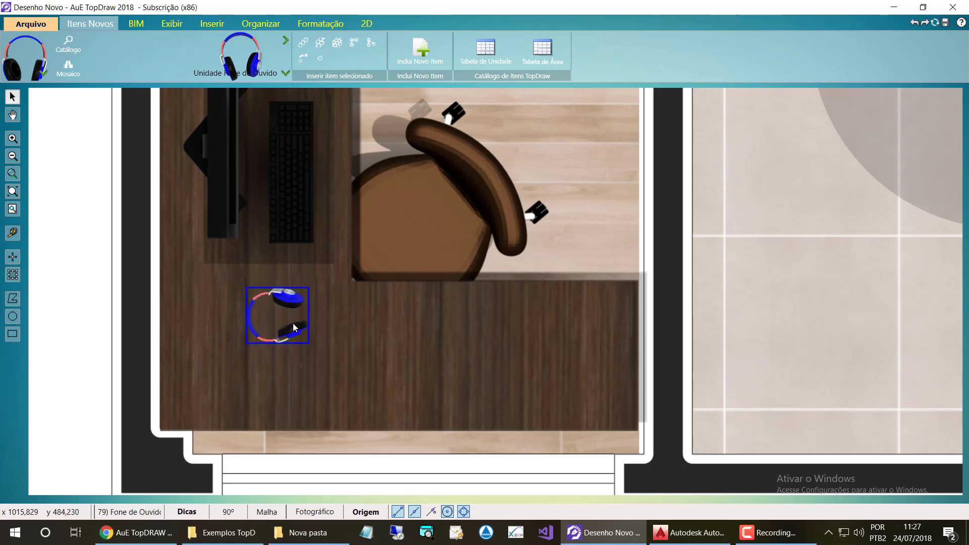
pyautogui.moveTo(295, 327); pyautogui.dragTo(294, 301)
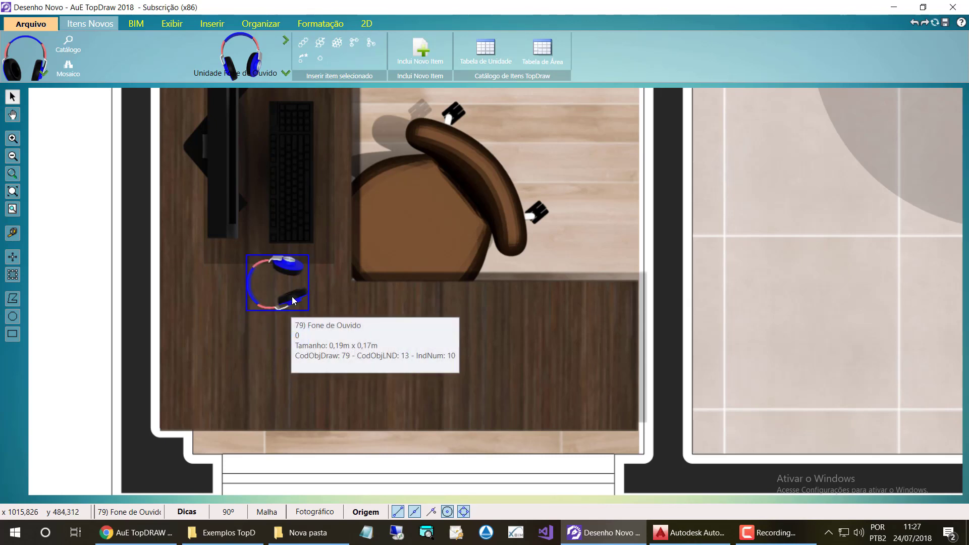
# Step: Tilt the headphones diagonally in small rotation increments and shift them slightly away from the keyboard
pyautogui.hotkey('ctrl', 'space')
pyautogui.hotkey('ctrl', 'space')
pyautogui.hotkey('ctrl', 'space')
pyautogui.hotkey('ctrl', 'space')
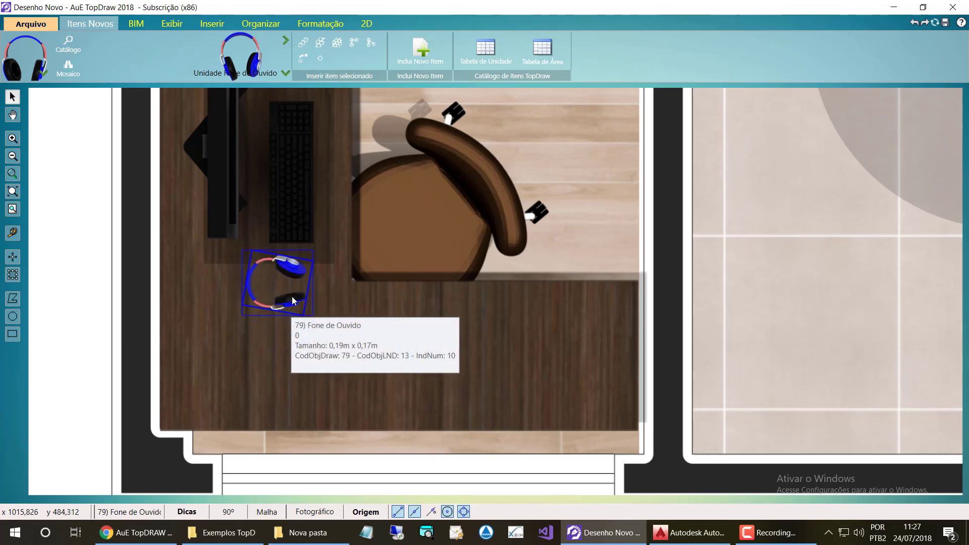
pyautogui.hotkey('ctrl', 'space')
pyautogui.hotkey('ctrl', 'space')
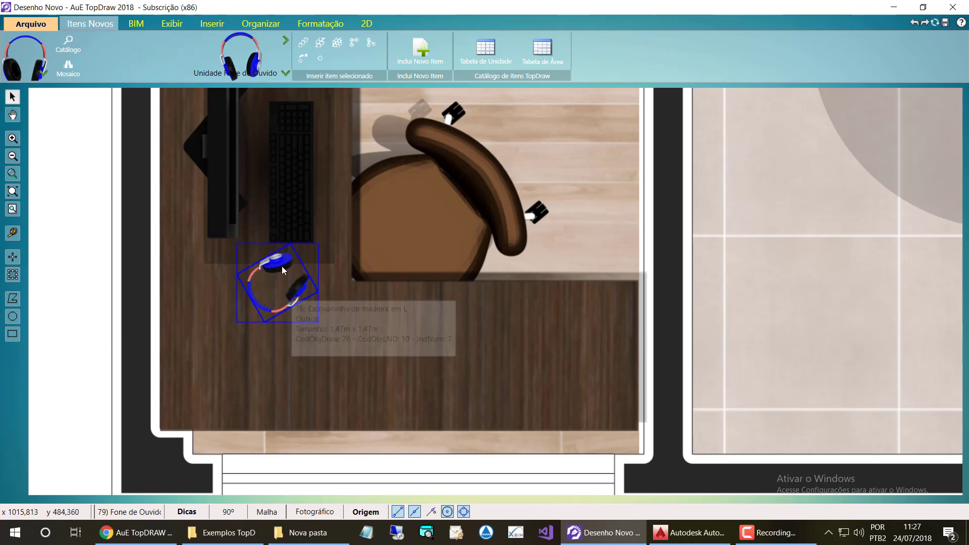
pyautogui.hotkey('ctrl', 'space')
pyautogui.hotkey('ctrl', 'space')
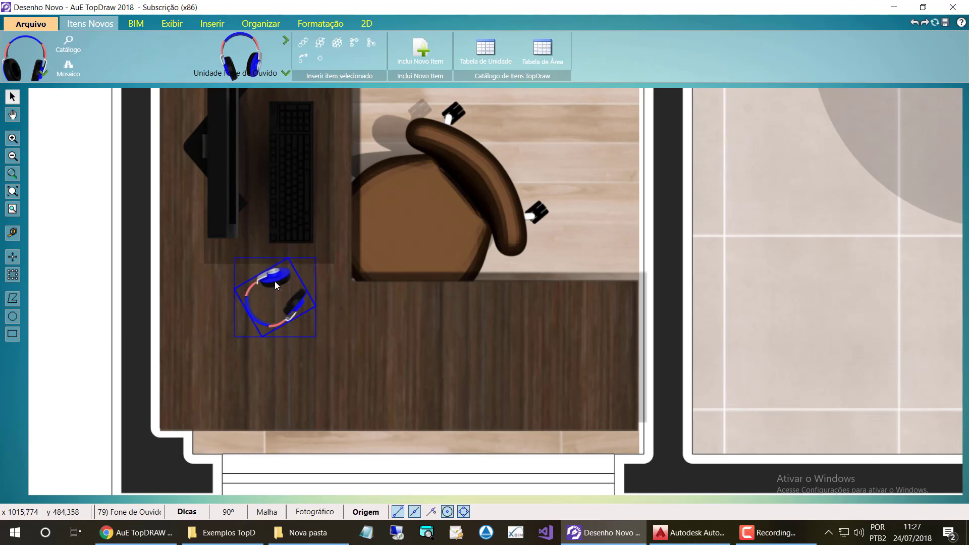
# Step: Apply the Detalhado 2D shadow to the desktop computer and reduce the shadow's offset
pyautogui.click(293, 204)
pyautogui.click(320, 24)
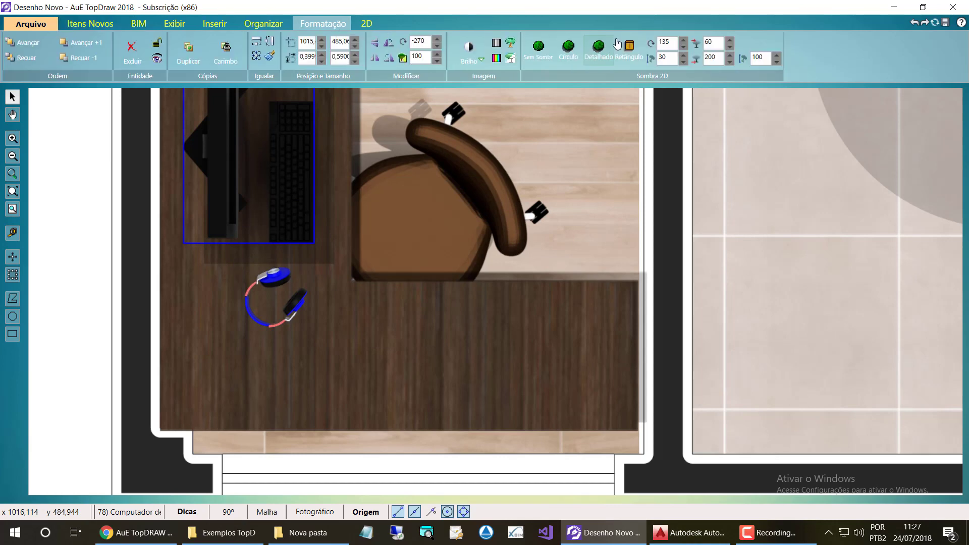
pyautogui.click(605, 54)
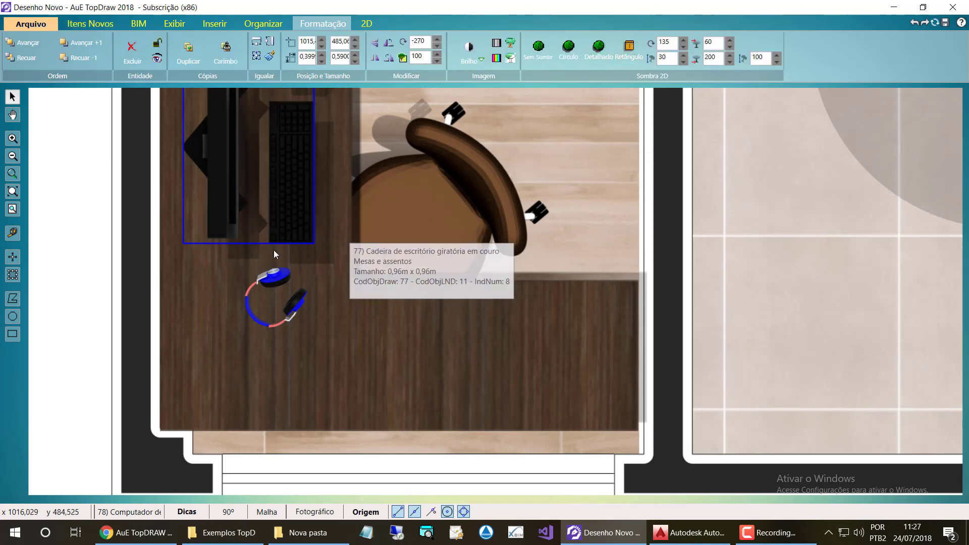
pyautogui.scroll(-2, 237, 222)
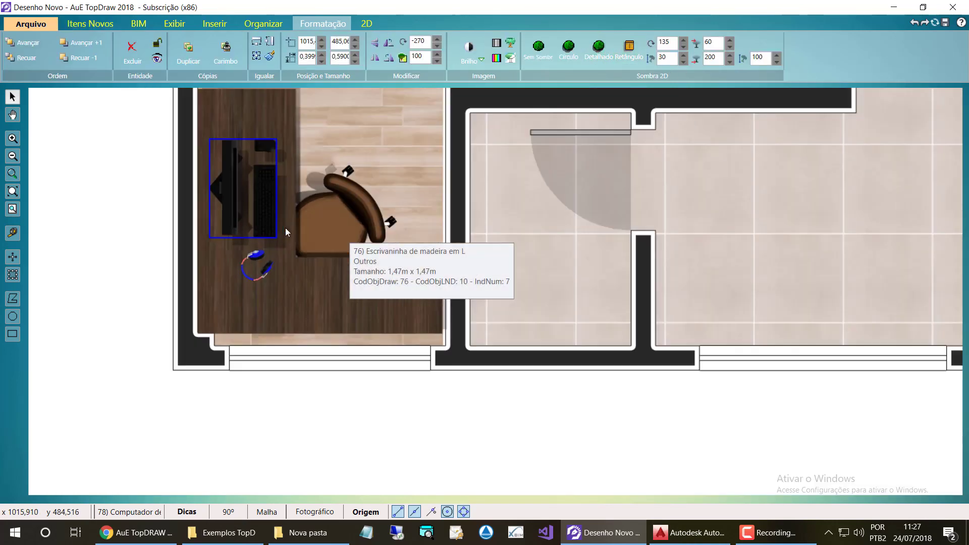
pyautogui.click(683, 61)
pyautogui.click(93, 256)
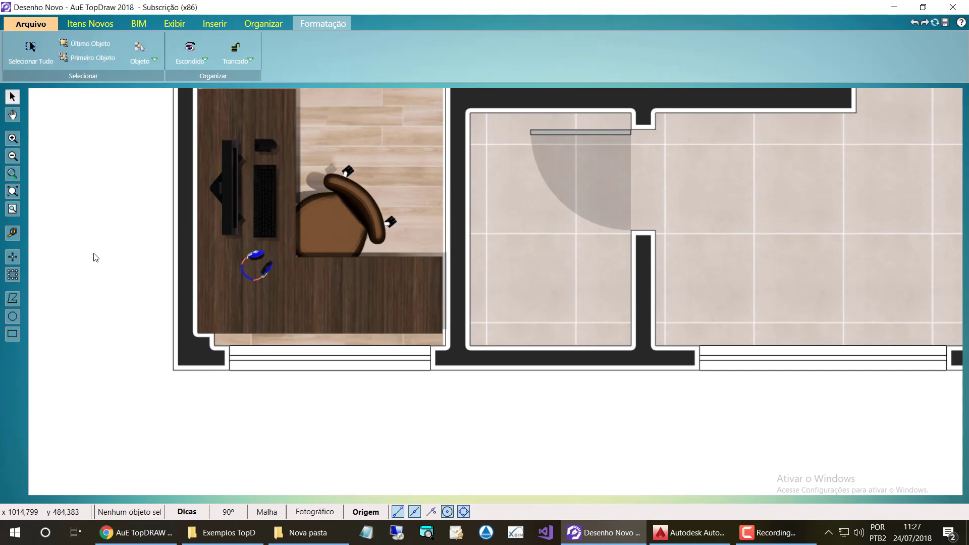
# Step: Review the whole floor plan and examine the narrow bathroom beside the double bedroom
pyautogui.scroll(-3, 301, 282)
pyautogui.scroll(-3, 305, 263)
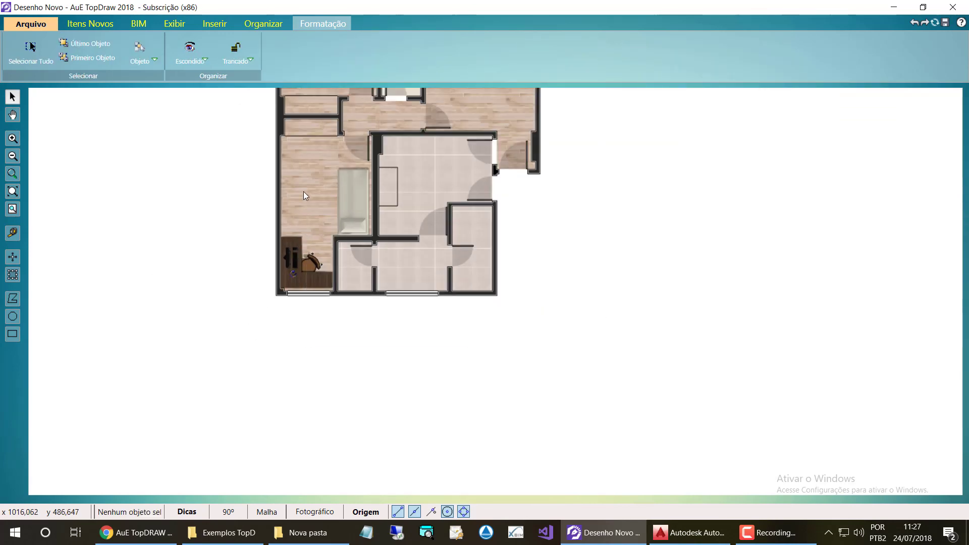
pyautogui.scroll(2, 300, 217)
pyautogui.scroll(-2, 328, 359)
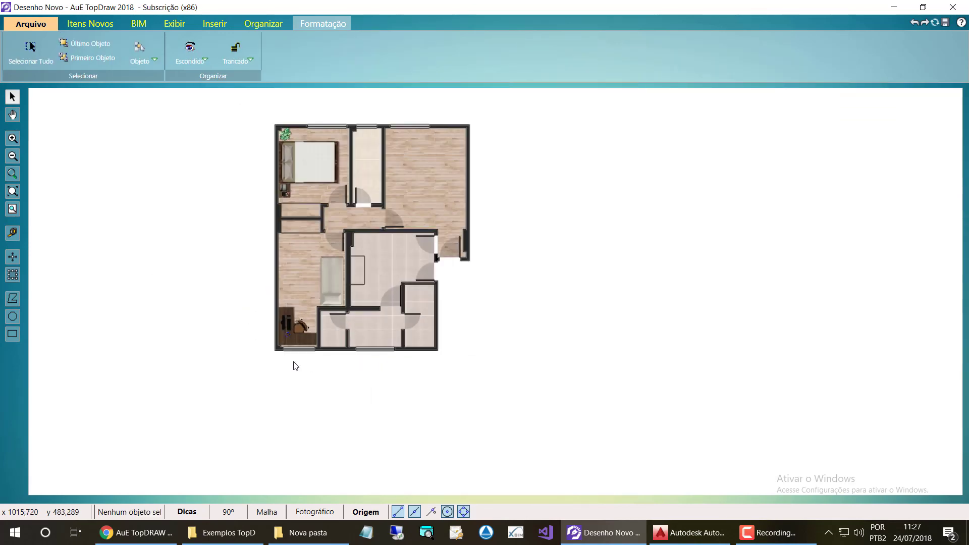
pyautogui.scroll(2, 263, 333)
pyautogui.scroll(-2, 359, 268)
pyautogui.scroll(5, 353, 155)
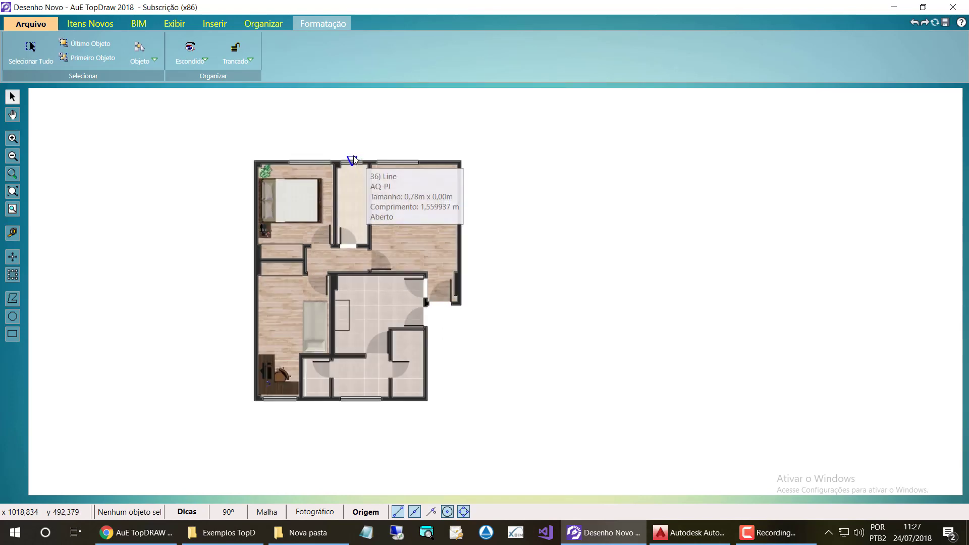
pyautogui.scroll(-2, 337, 334)
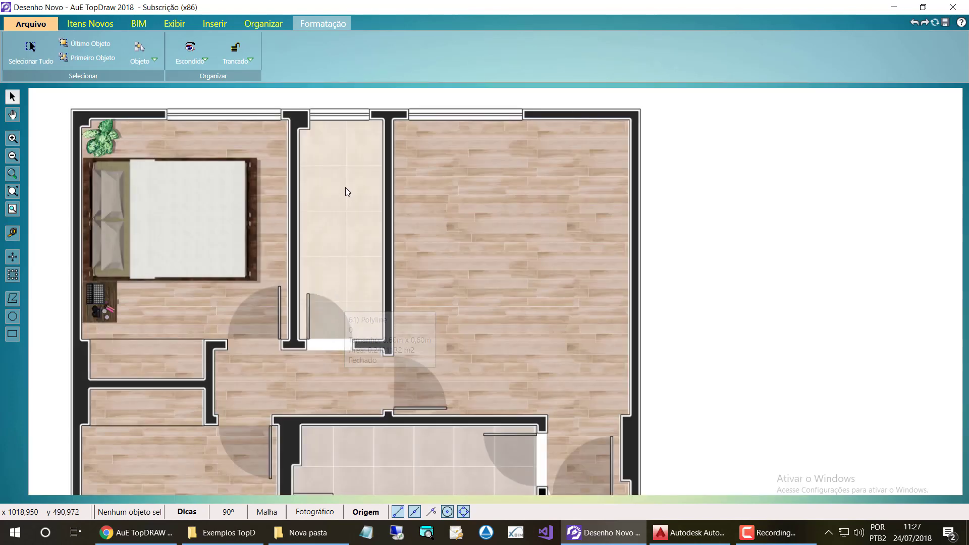
pyautogui.scroll(2, 345, 186)
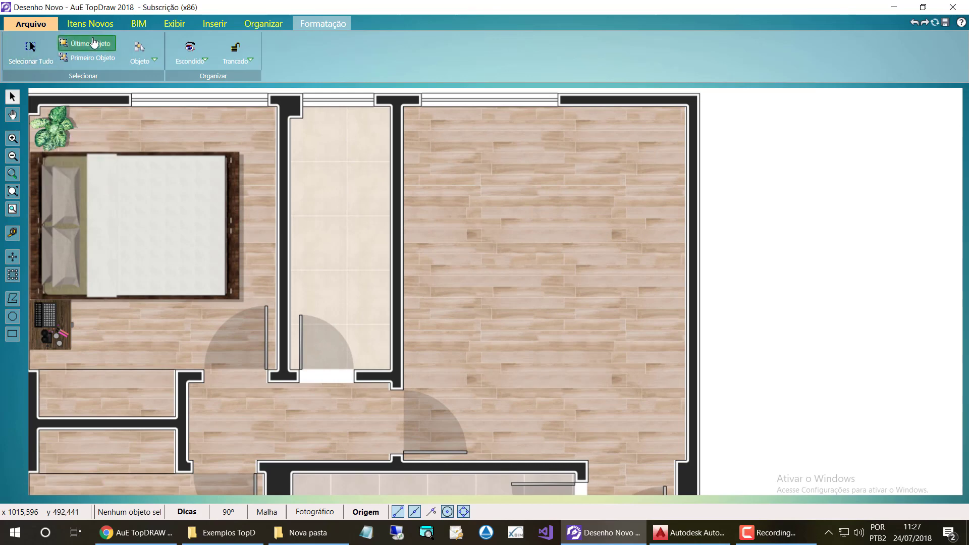
# Step: Insert the Chuveiro quadrado em aço inox from the Banheiro > Mobiliarios category near the bathroom window, against the living-room wall, and select it
pyautogui.click(88, 22)
pyautogui.click(11, 67)
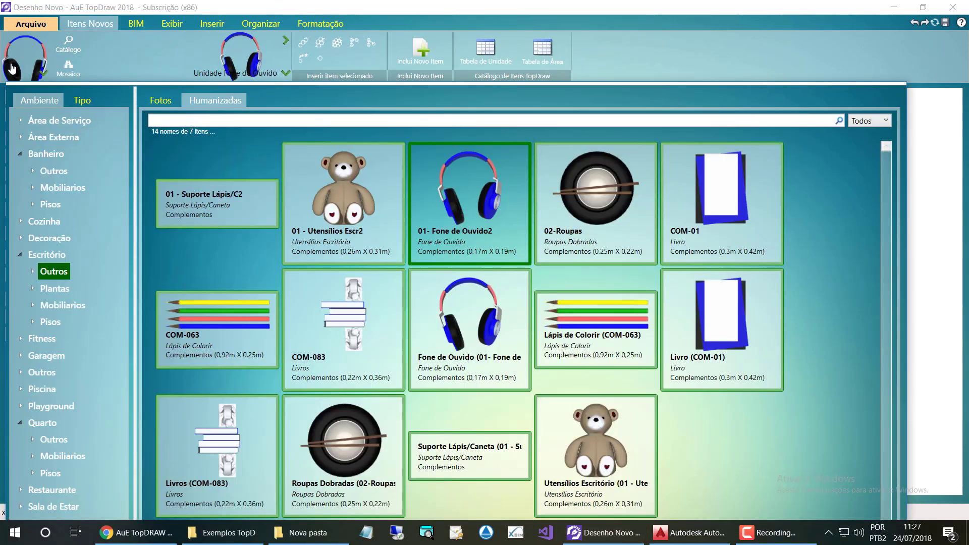
pyautogui.click(59, 187)
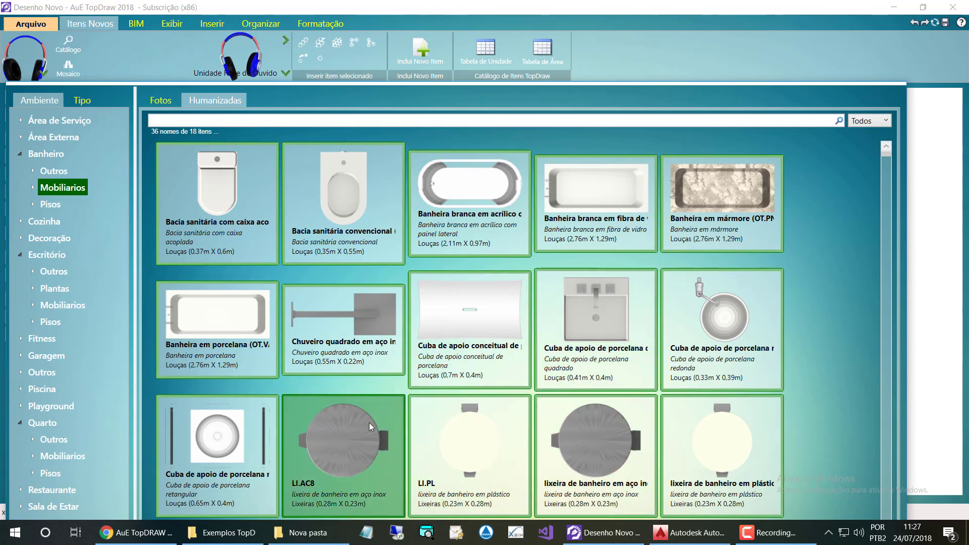
pyautogui.scroll(-3, 370, 426)
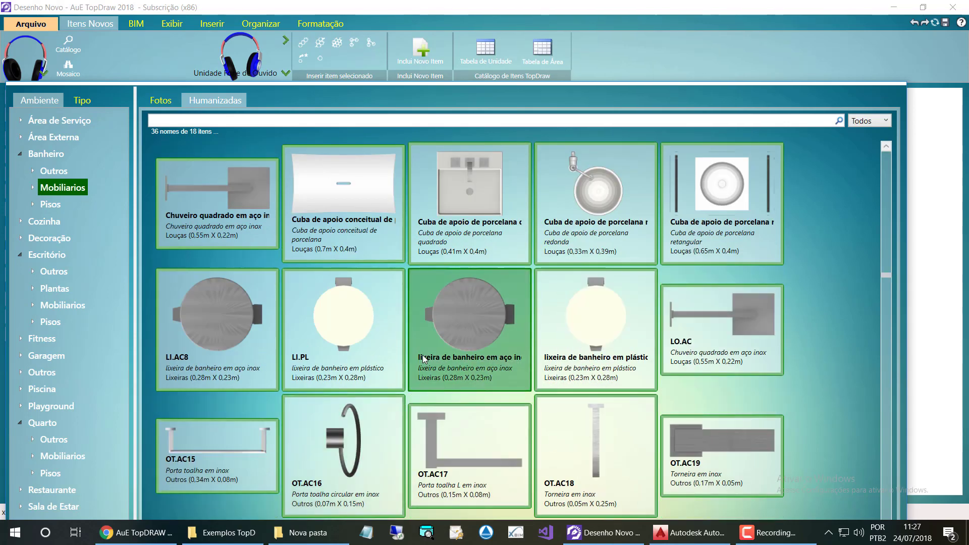
pyautogui.scroll(-3, 336, 335)
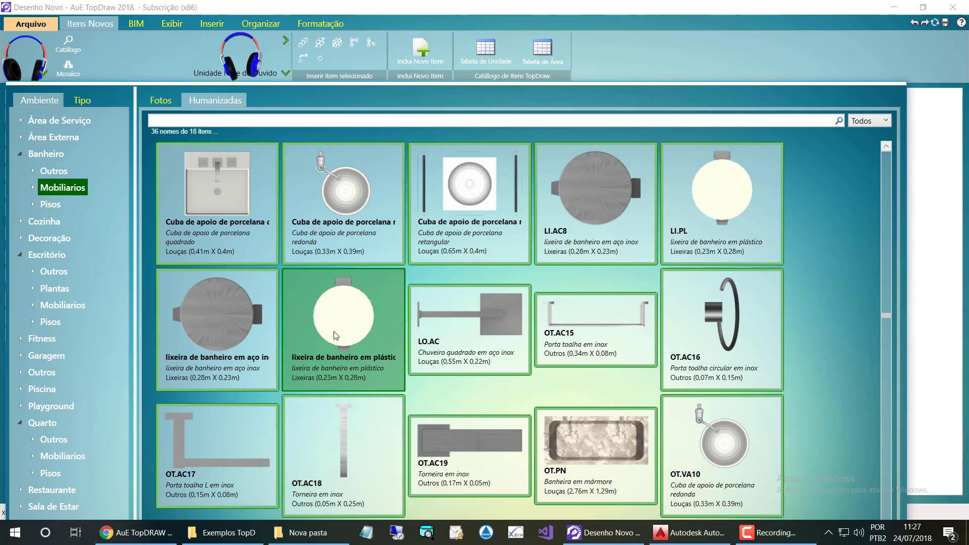
pyautogui.scroll(3, 365, 410)
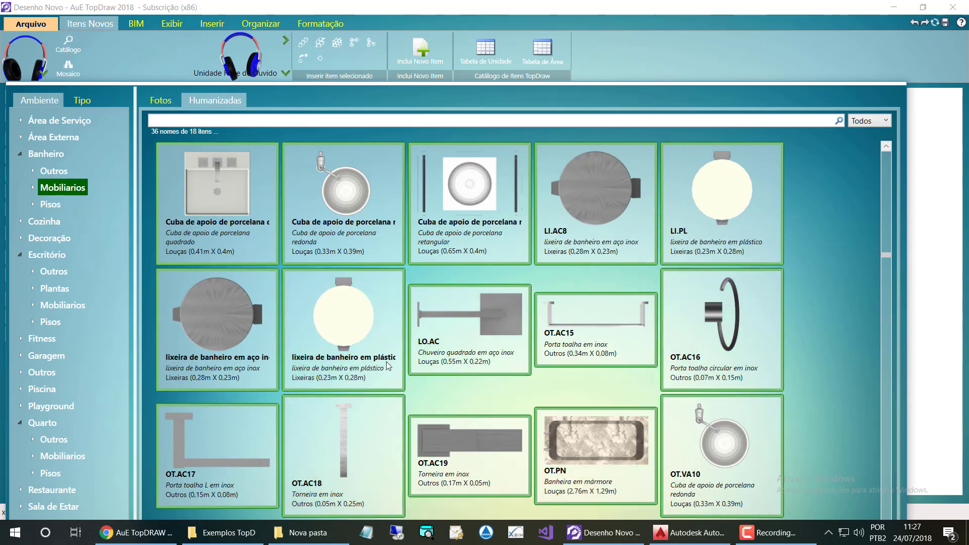
pyautogui.scroll(3, 404, 353)
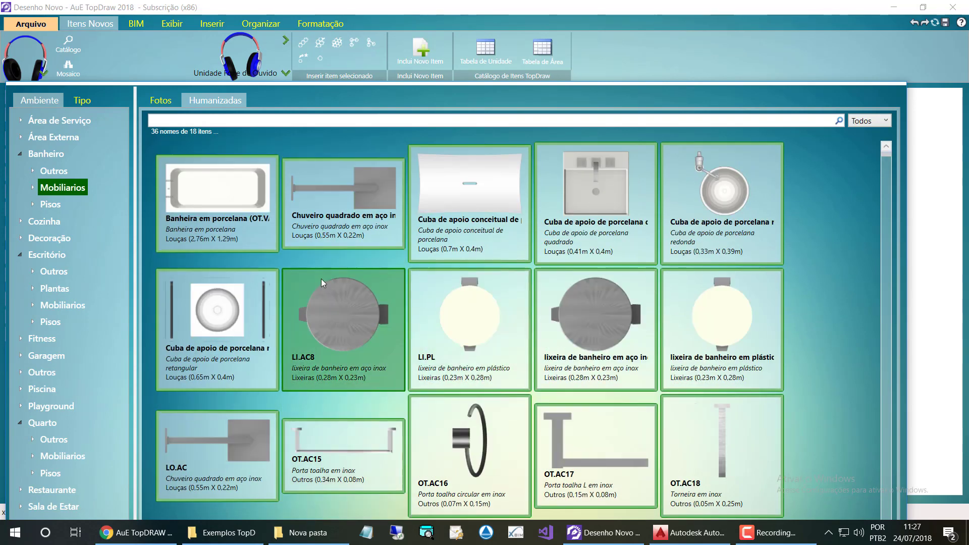
pyautogui.scroll(3, 320, 278)
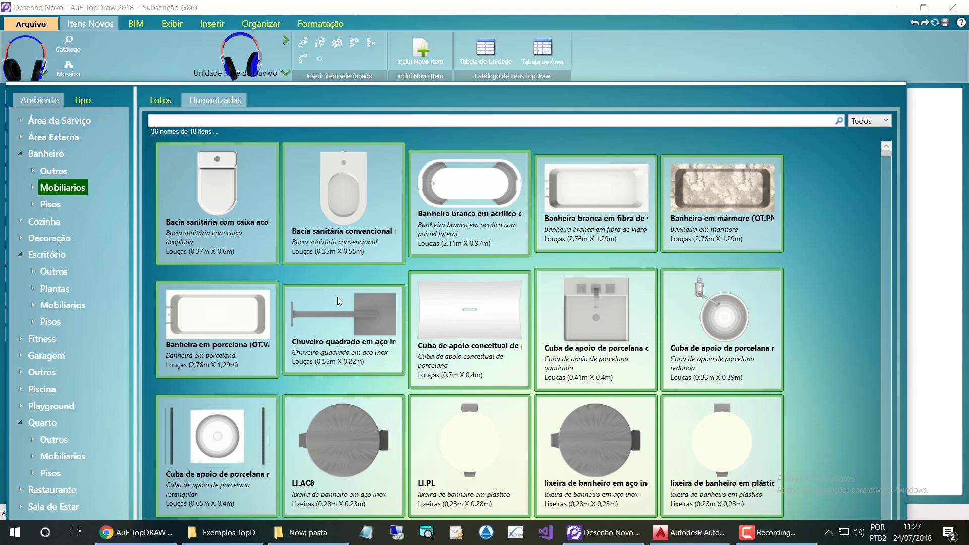
pyautogui.doubleClick(347, 326)
pyautogui.click(320, 60)
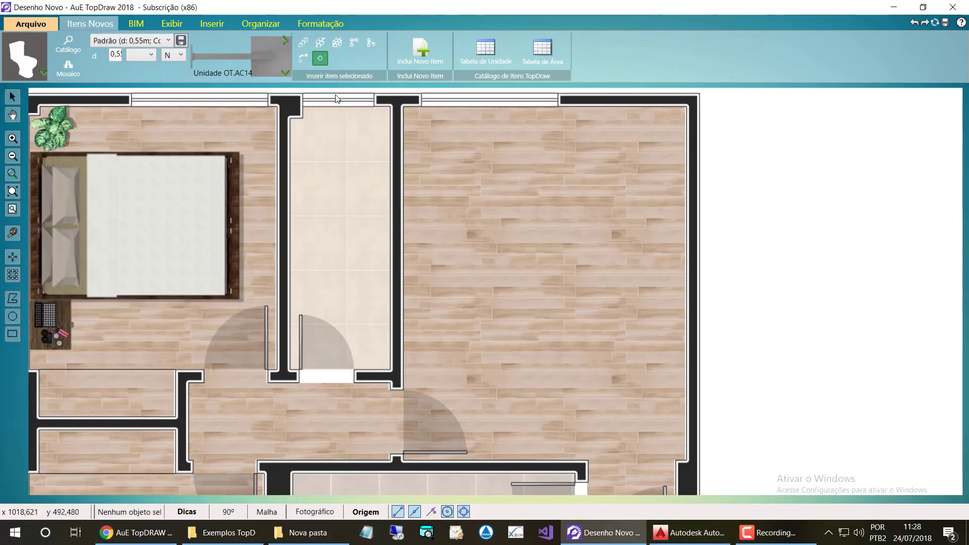
pyautogui.click(364, 146)
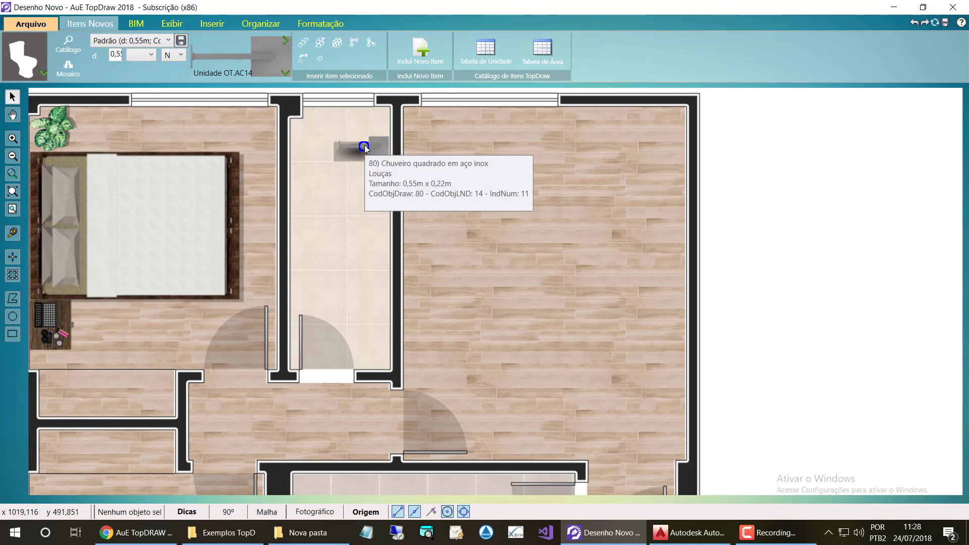
pyautogui.click(364, 144)
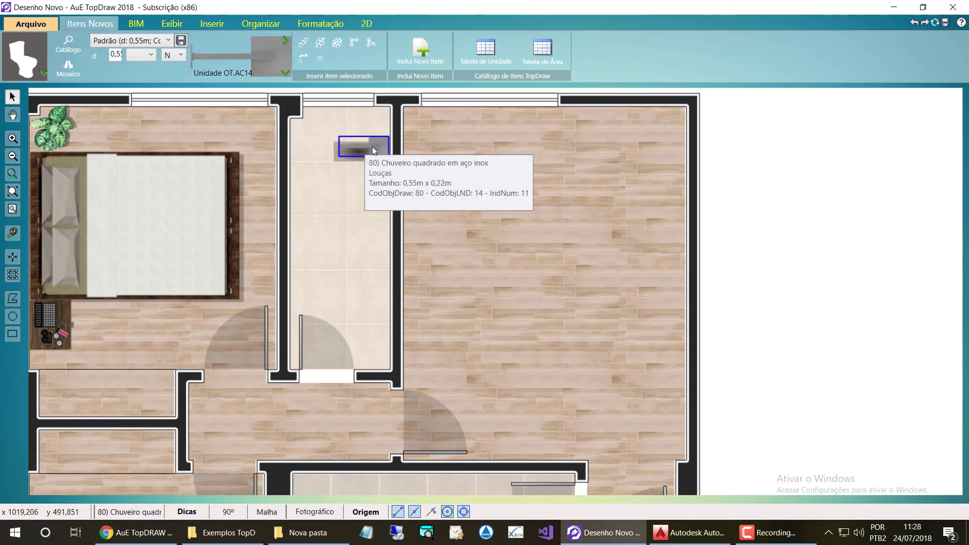
# Step: Nudge the shower flush against the living-room wall and give it a Detalhado 2D shadow with an offset of 5
pyautogui.scroll(4, 370, 148)
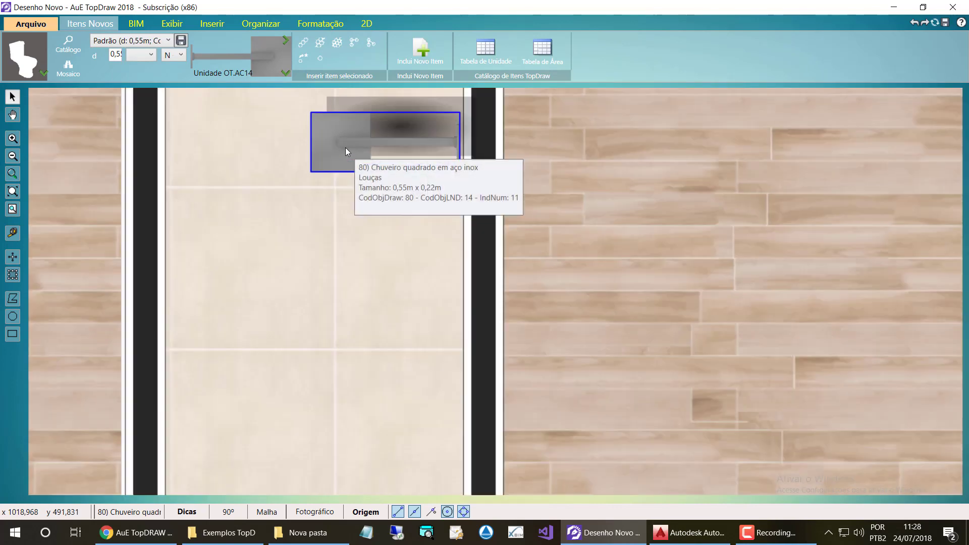
pyautogui.press('Right')
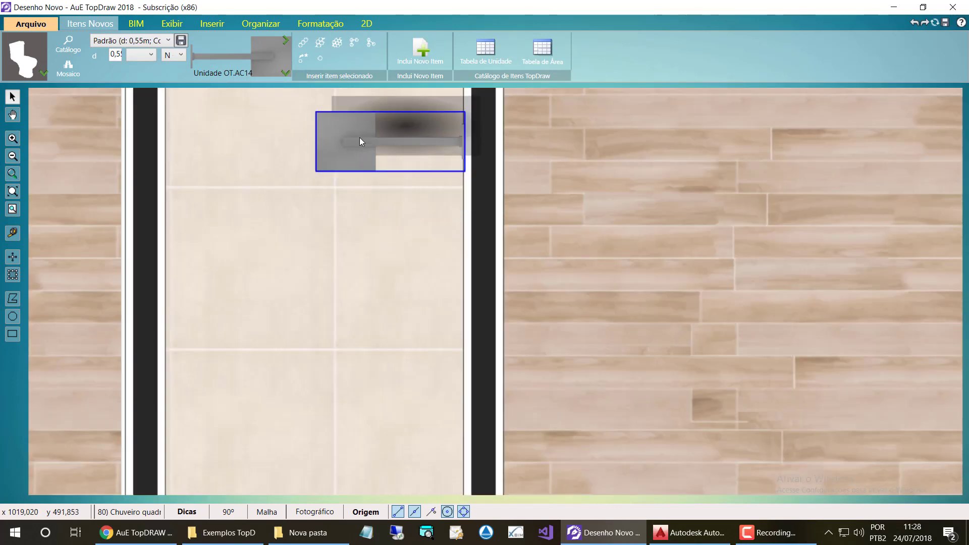
pyautogui.click(326, 27)
pyautogui.click(629, 48)
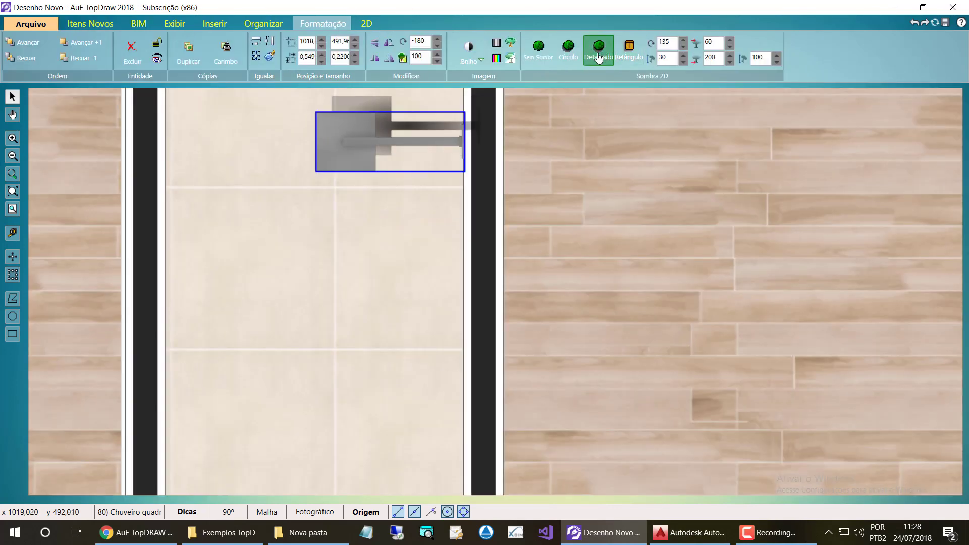
pyautogui.click(682, 61)
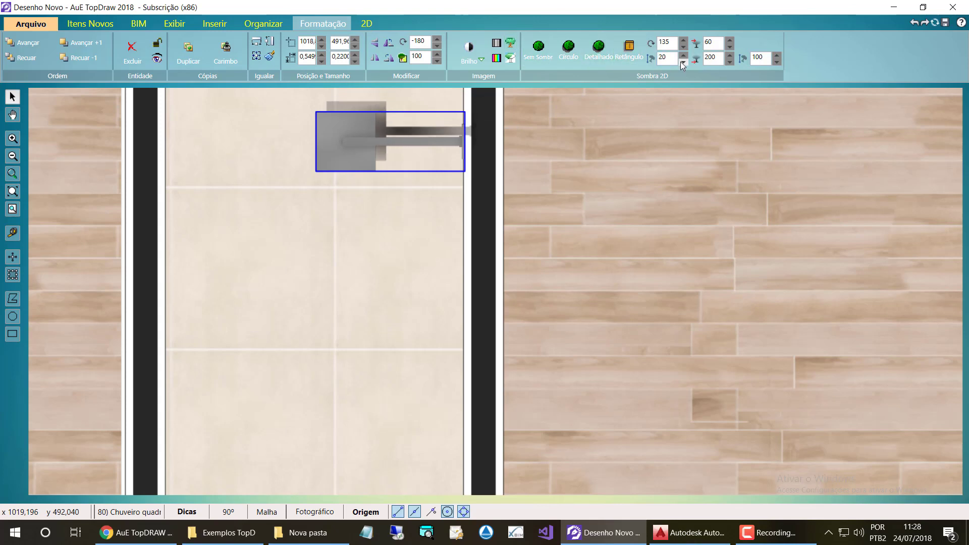
pyautogui.click(683, 61)
pyautogui.click(682, 61)
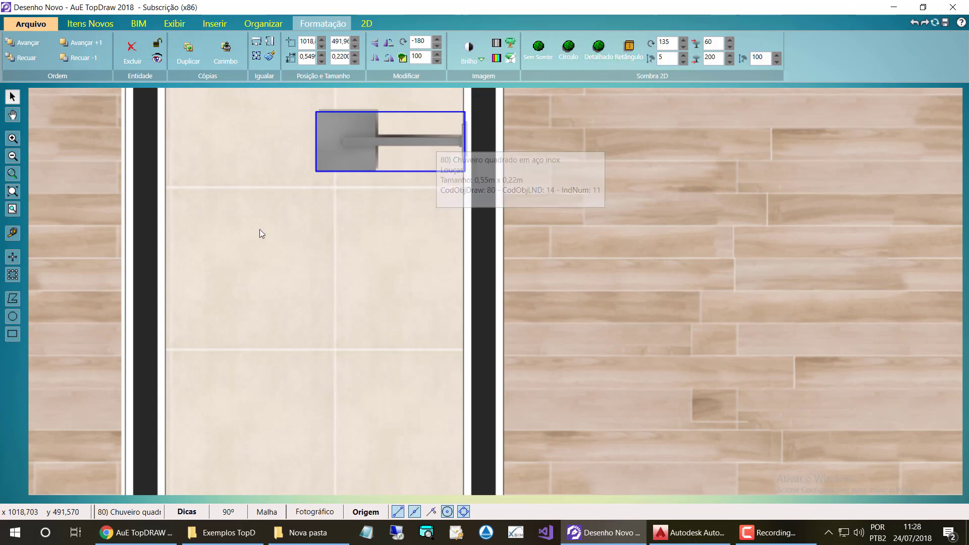
# Step: Draw a thin rectangle about 1.11 m by 0.07 m across the bathroom's full width, just below the shower, as a screen
pyautogui.scroll(-2, 259, 229)
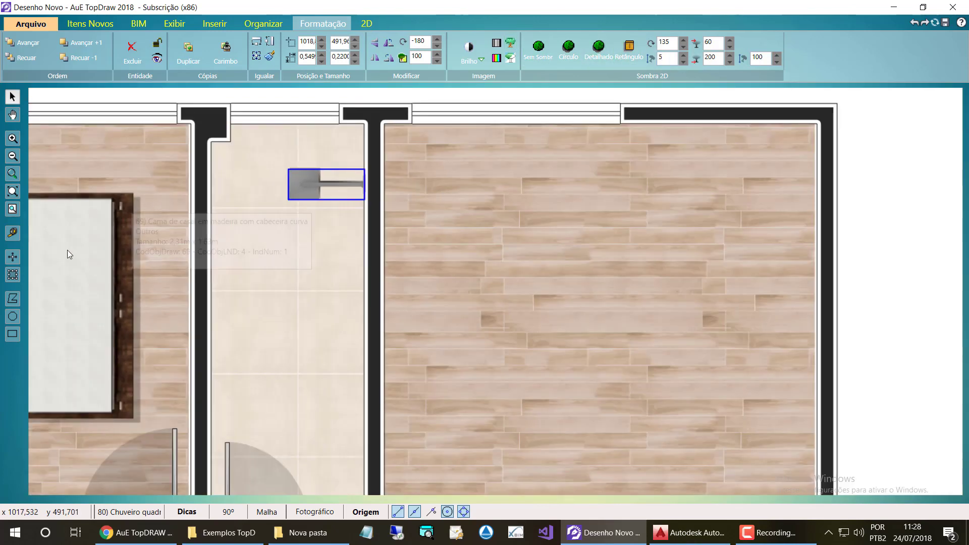
pyautogui.click(13, 333)
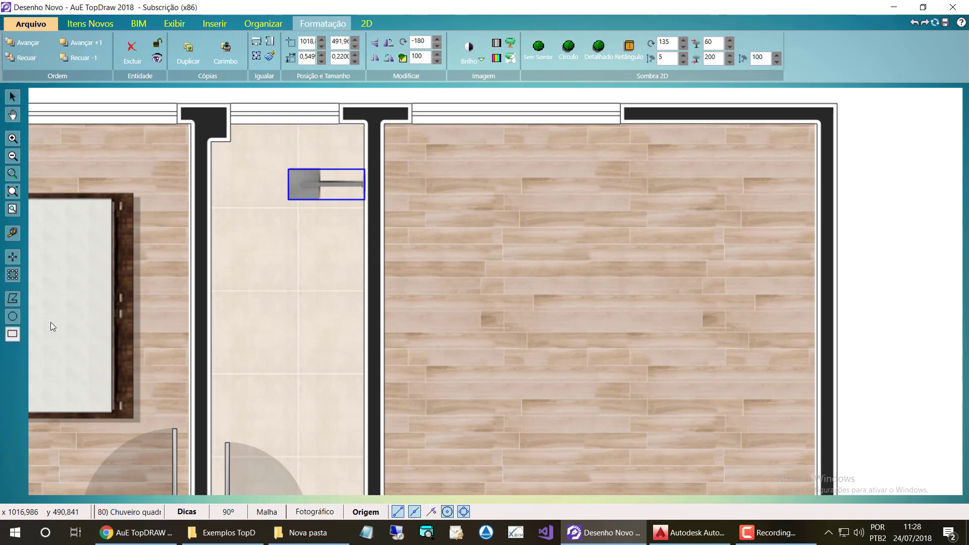
pyautogui.click(211, 231)
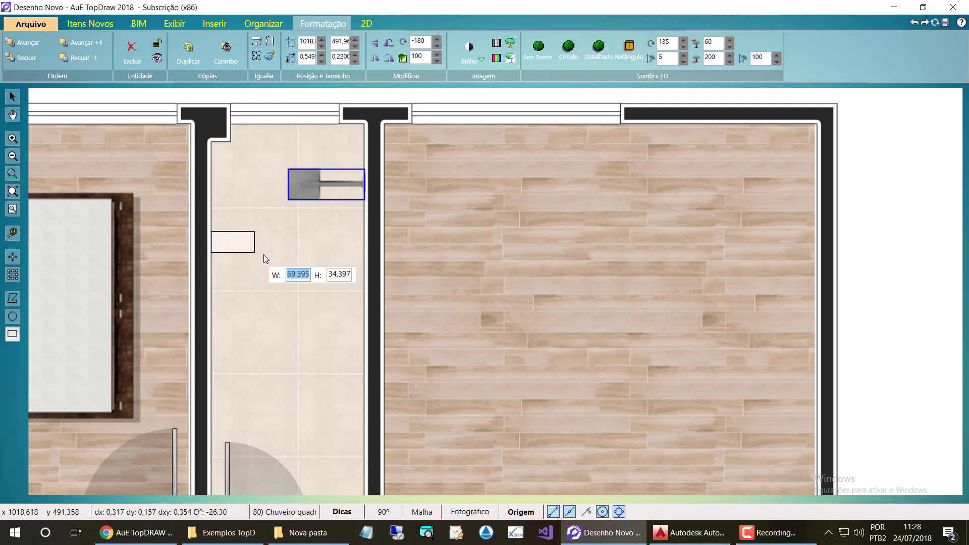
pyautogui.click(365, 242)
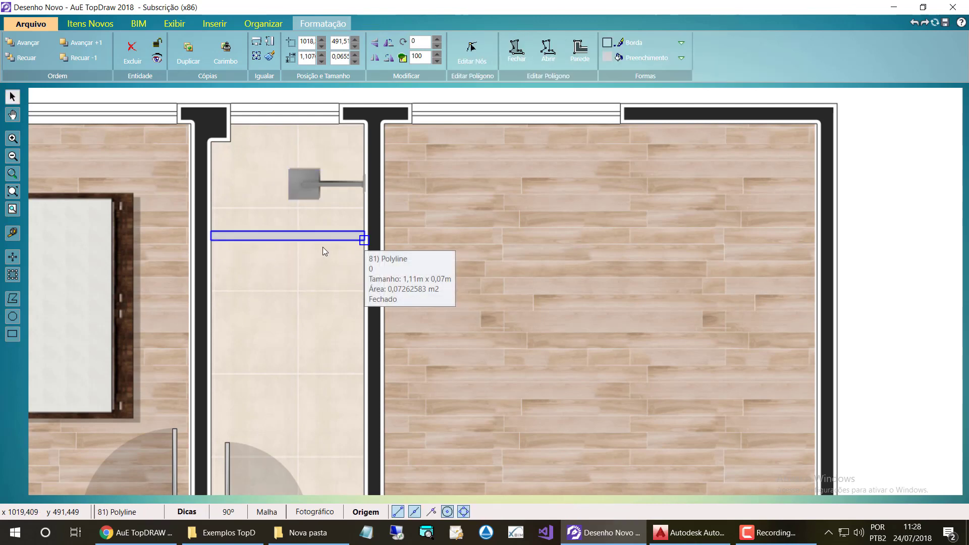
# Step: Fill the shower screen rectangle with solid blue, RGB 0, 0, 255, at an opacity of 65
pyautogui.click(663, 59)
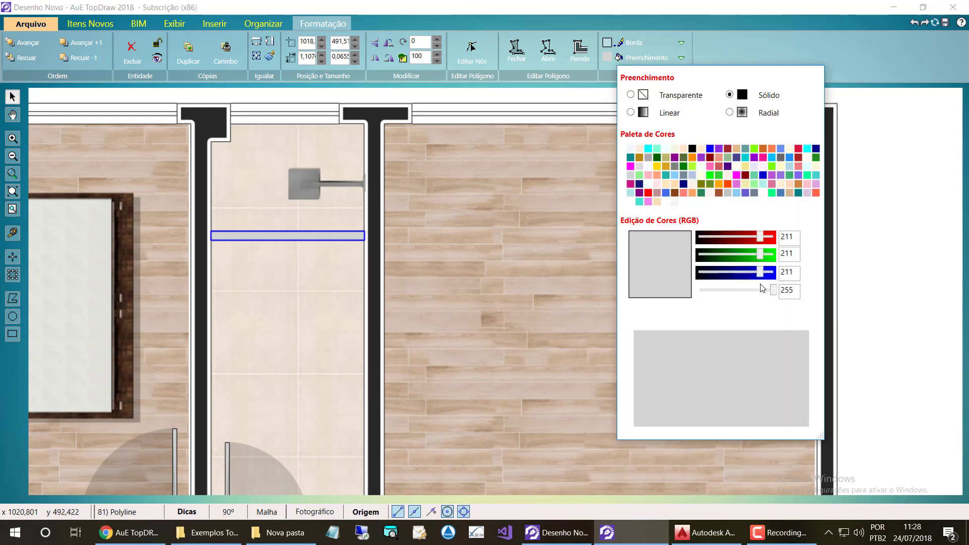
pyautogui.click(693, 149)
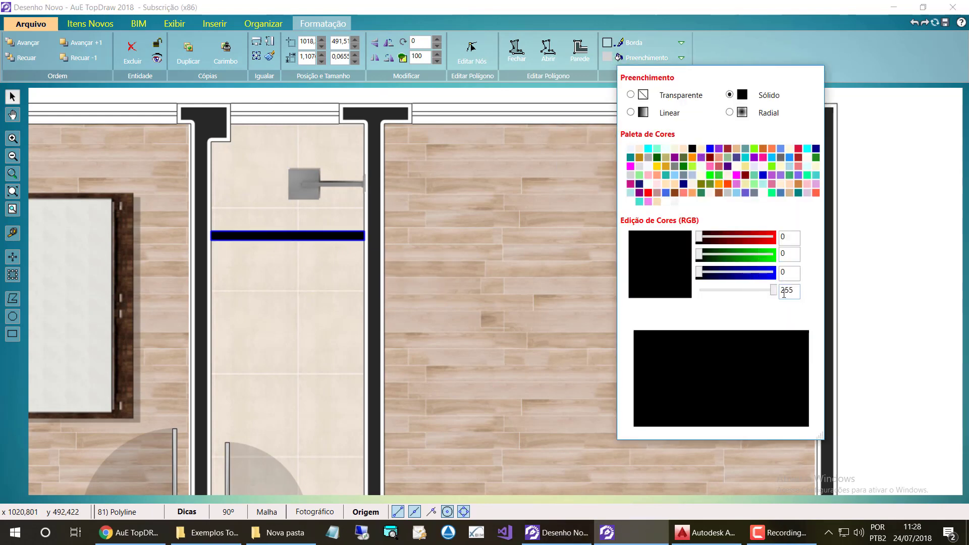
pyautogui.moveTo(772, 291); pyautogui.dragTo(731, 290)
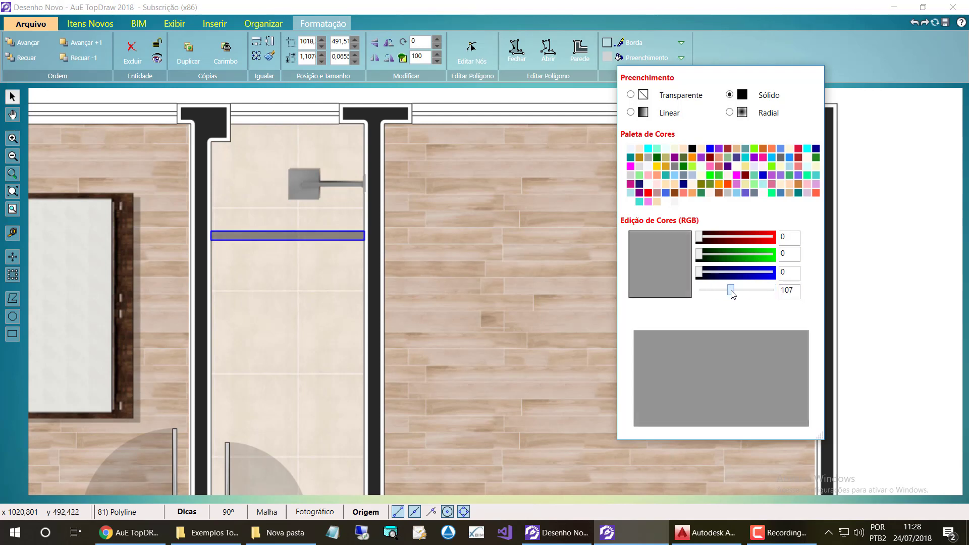
pyautogui.click(711, 149)
pyautogui.moveTo(776, 296); pyautogui.dragTo(722, 292)
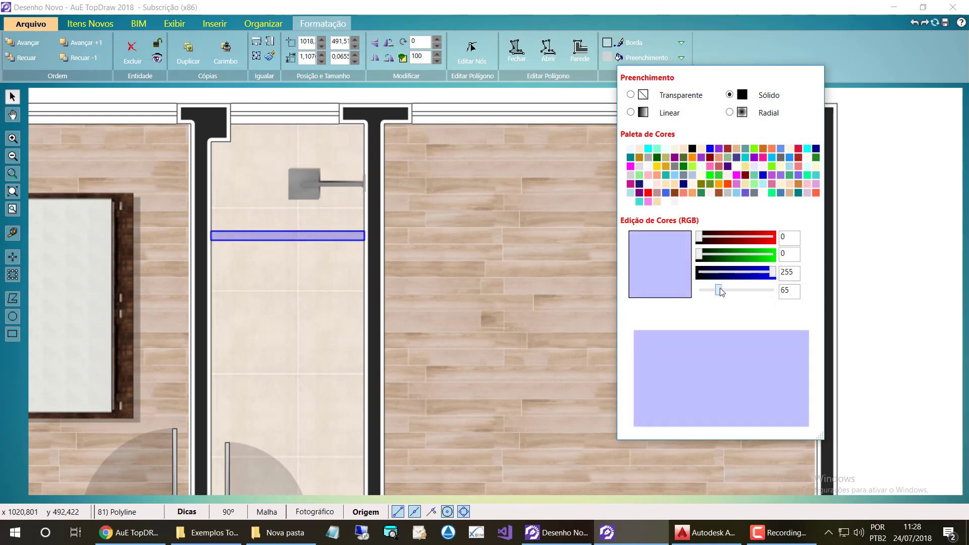
# Step: Set the shower screen rectangle's border to Transparente and deselect it
pyautogui.click(387, 95)
pyautogui.click(311, 237)
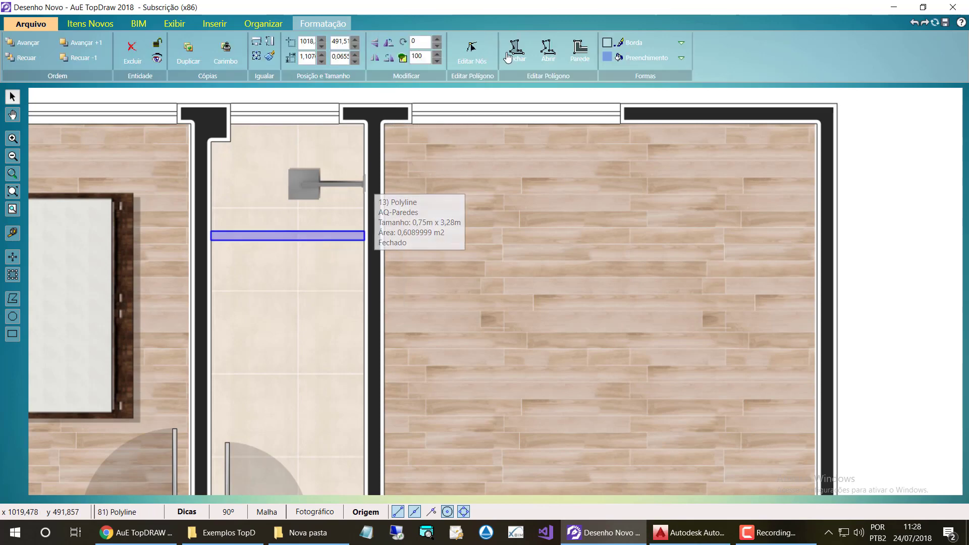
pyautogui.click(640, 49)
pyautogui.click(630, 79)
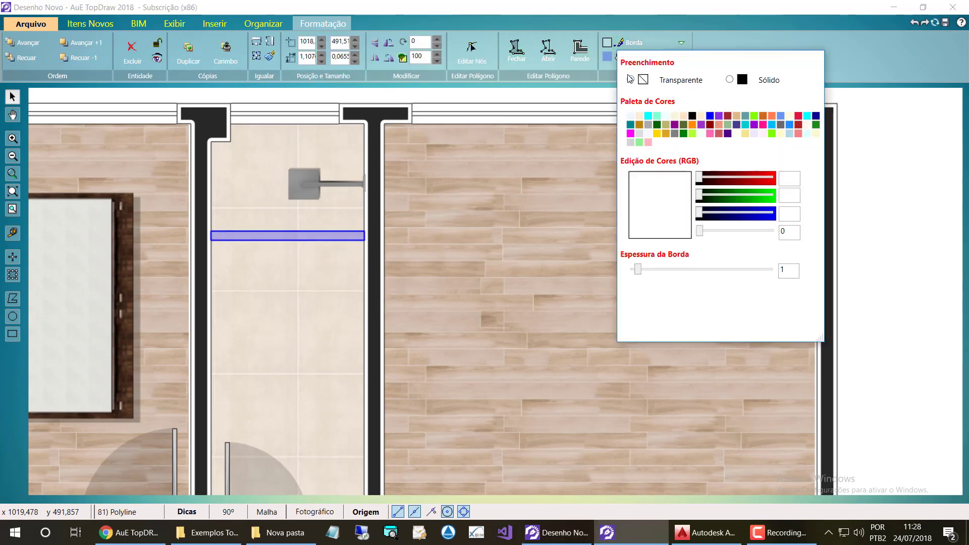
pyautogui.click(540, 97)
# Step: Insert the Bacia sanitária com caixa acoplada from the Banheiro > Mobiliarios category into the bathroom, just below the shower screen
pyautogui.scroll(-2, 410, 182)
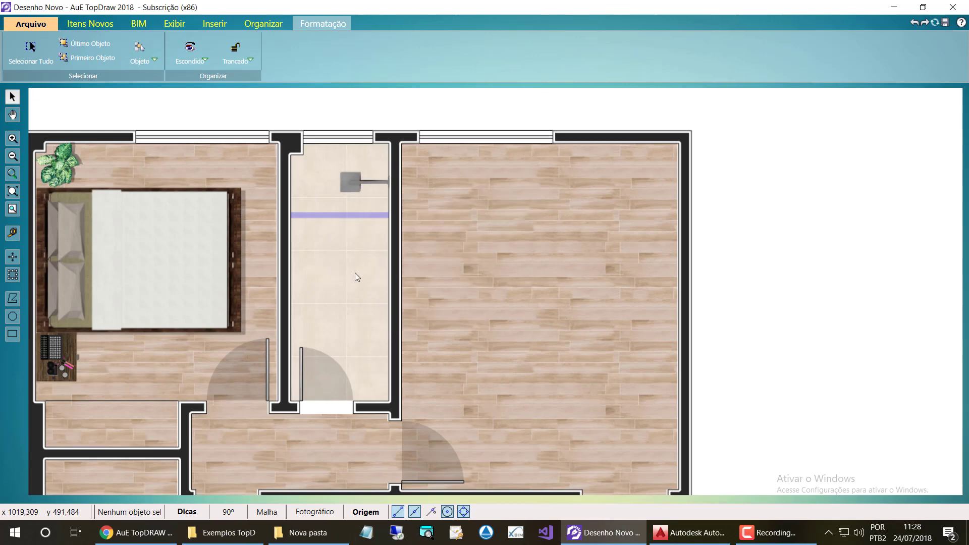
pyautogui.click(114, 23)
pyautogui.click(68, 45)
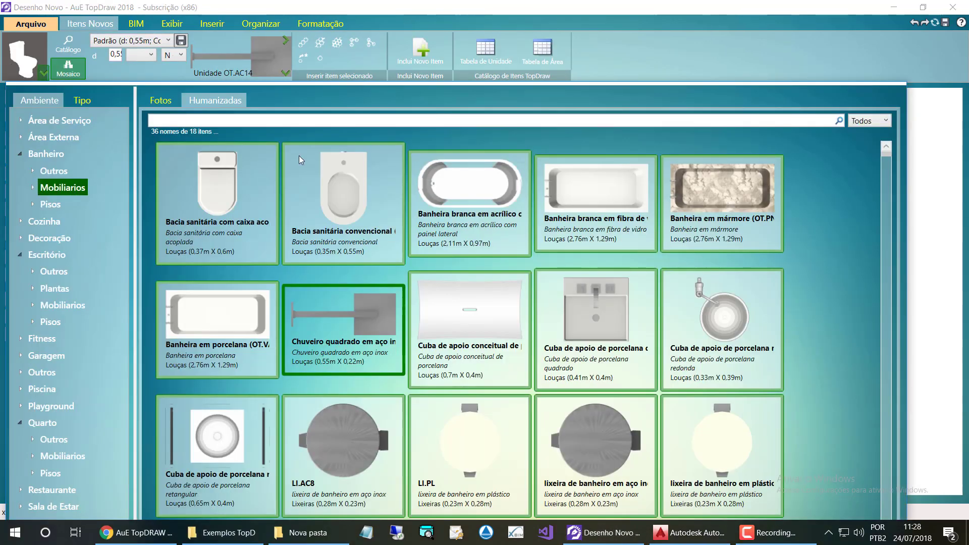
pyautogui.doubleClick(234, 193)
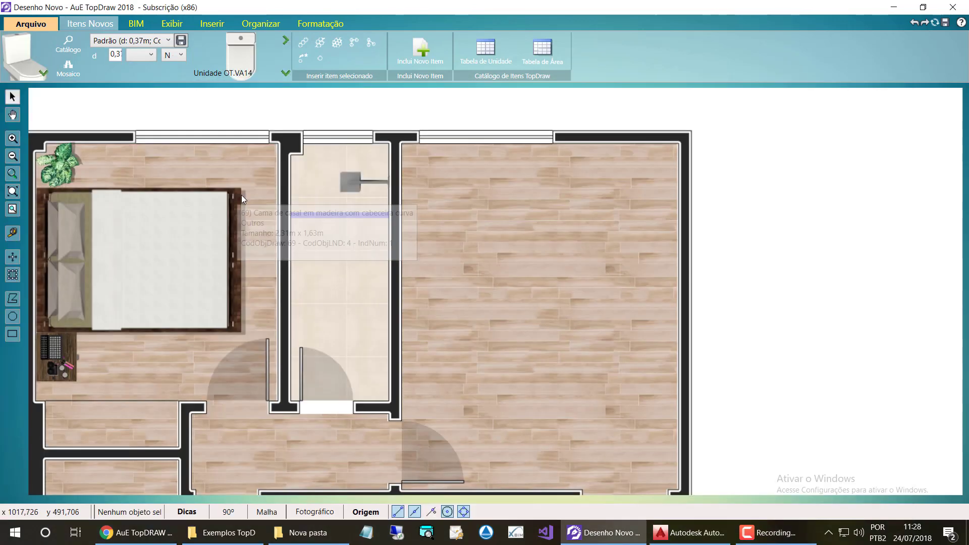
pyautogui.click(359, 258)
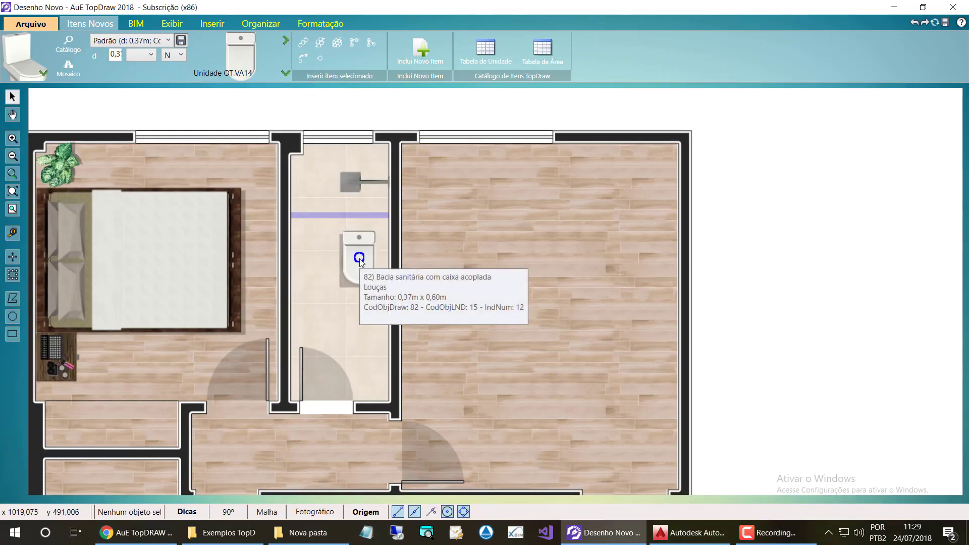
# Step: Rotate the toilet to -90° and move it so its tank sits against the living-room wall
pyautogui.click(359, 259)
pyautogui.press('r')
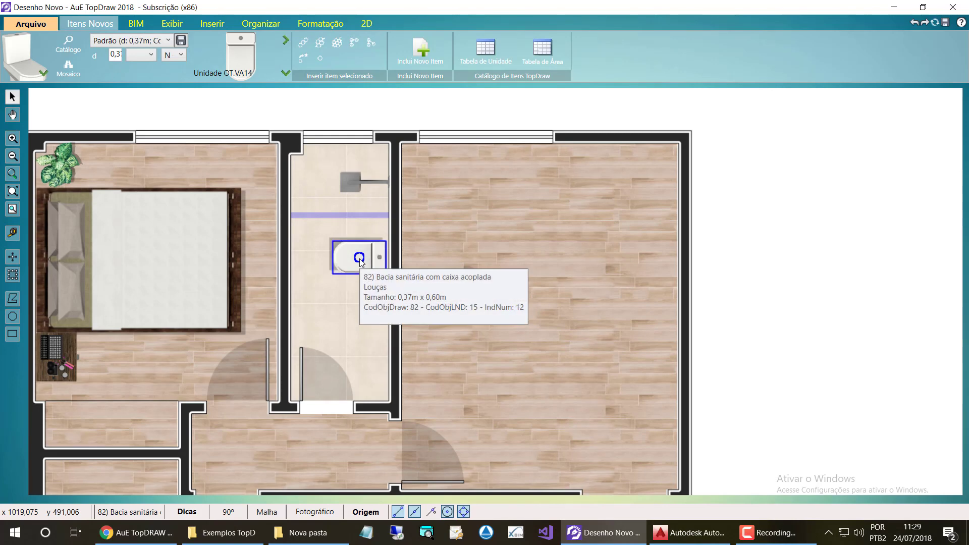
pyautogui.scroll(4, 360, 259)
pyautogui.moveTo(359, 257); pyautogui.dragTo(369, 251)
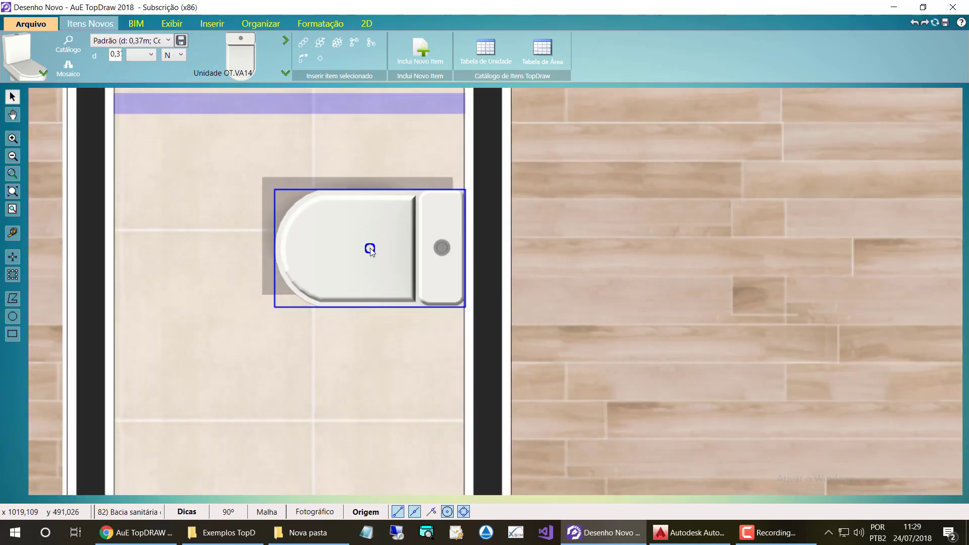
# Step: Apply the Detalhado 2D shadow to the toilet and set the shadow's offset to 15
pyautogui.click(327, 25)
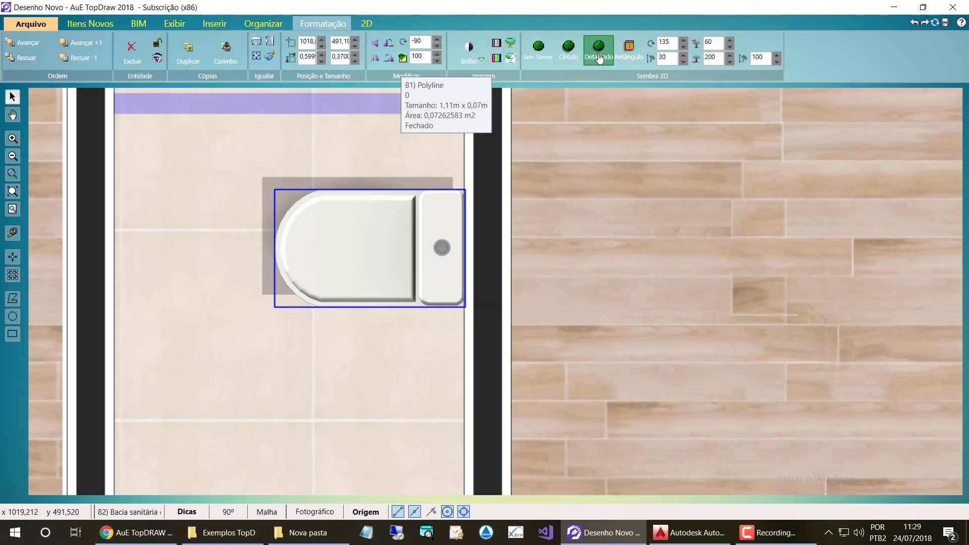
pyautogui.click(599, 59)
pyautogui.click(686, 62)
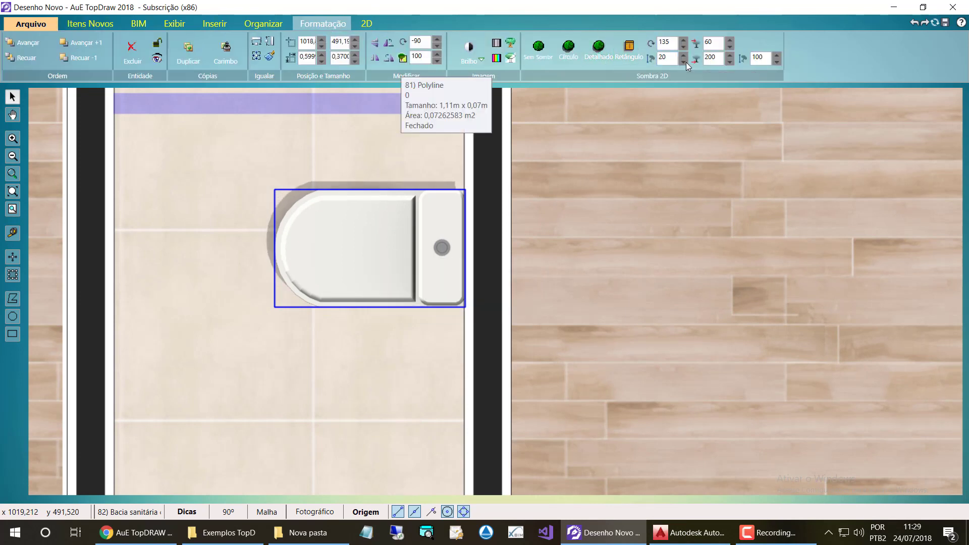
pyautogui.click(685, 62)
# Step: Insert the square Cuba de apoio de porcelana below the toilet and turn it so its tap side sits against the living-room wall
pyautogui.scroll(-2, 386, 195)
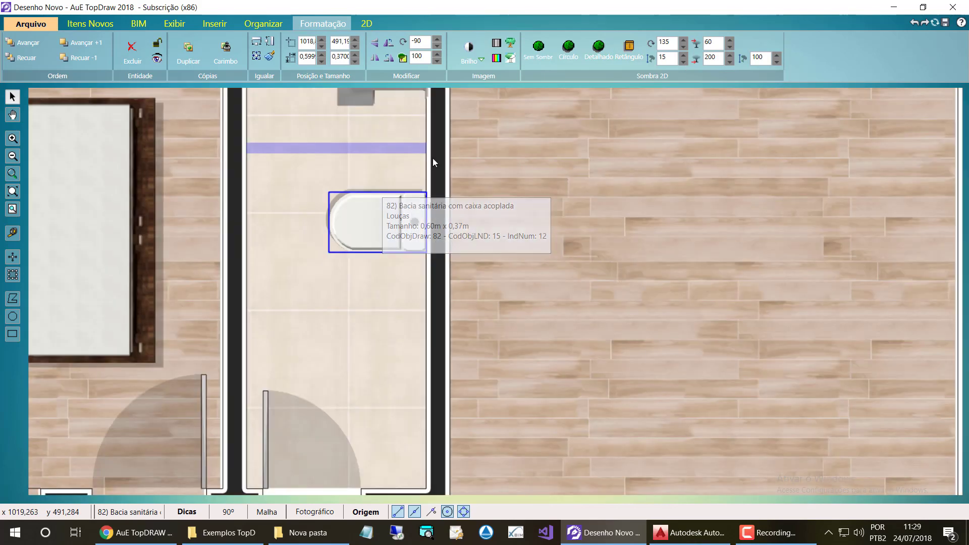
pyautogui.doubleClick(397, 237)
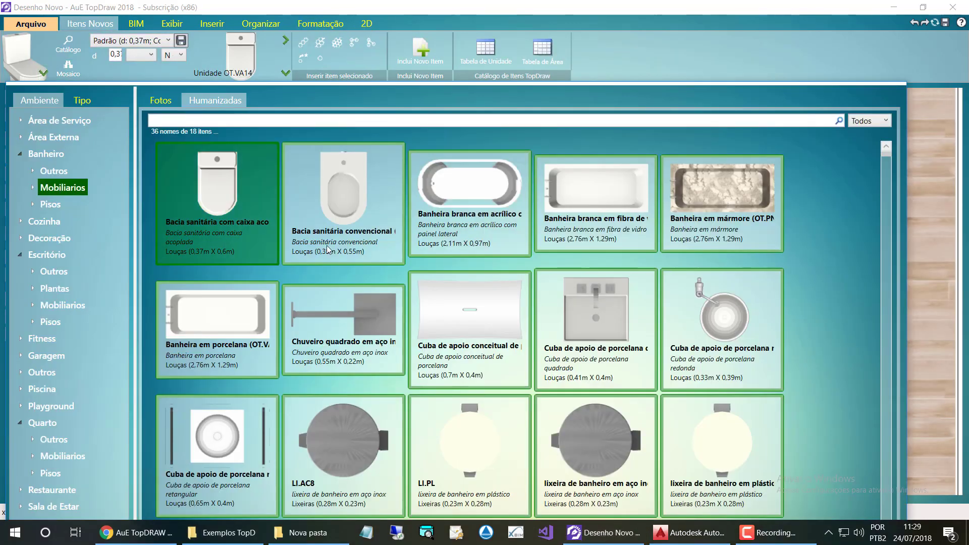
pyautogui.doubleClick(568, 319)
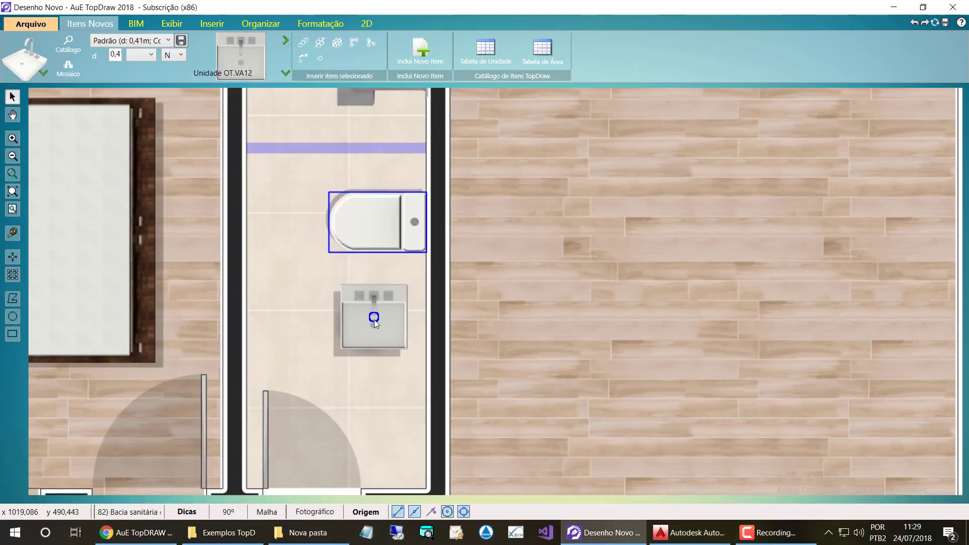
pyautogui.click(380, 301)
pyautogui.rightClick(380, 302)
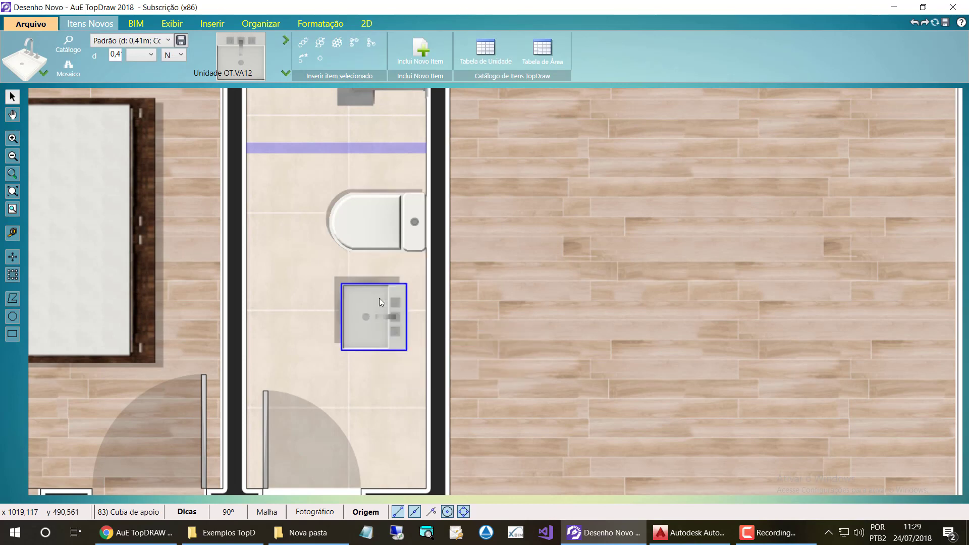
pyautogui.moveTo(379, 301); pyautogui.dragTo(399, 286)
# Step: Copy the toilet's shadow formatting onto the square washbasin
pyautogui.click(359, 221)
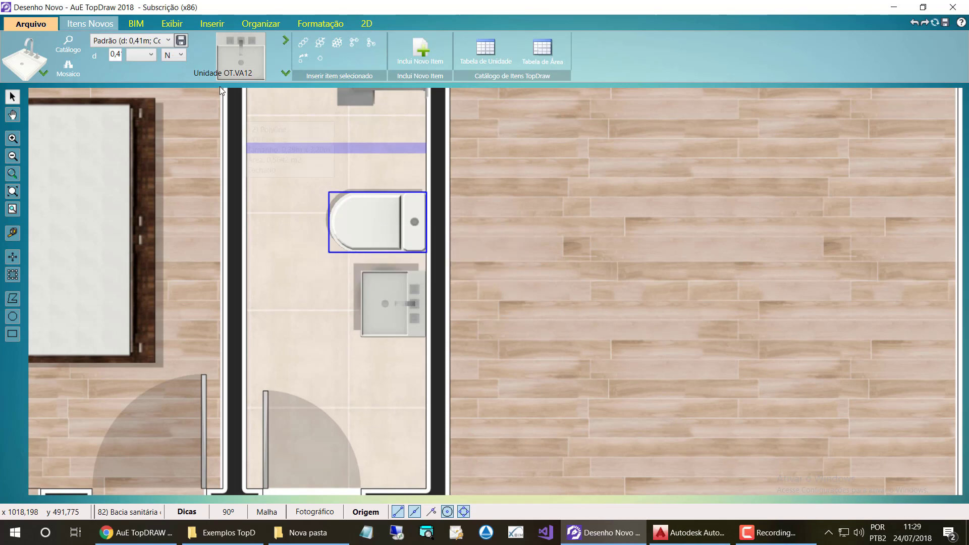
pyautogui.click(331, 21)
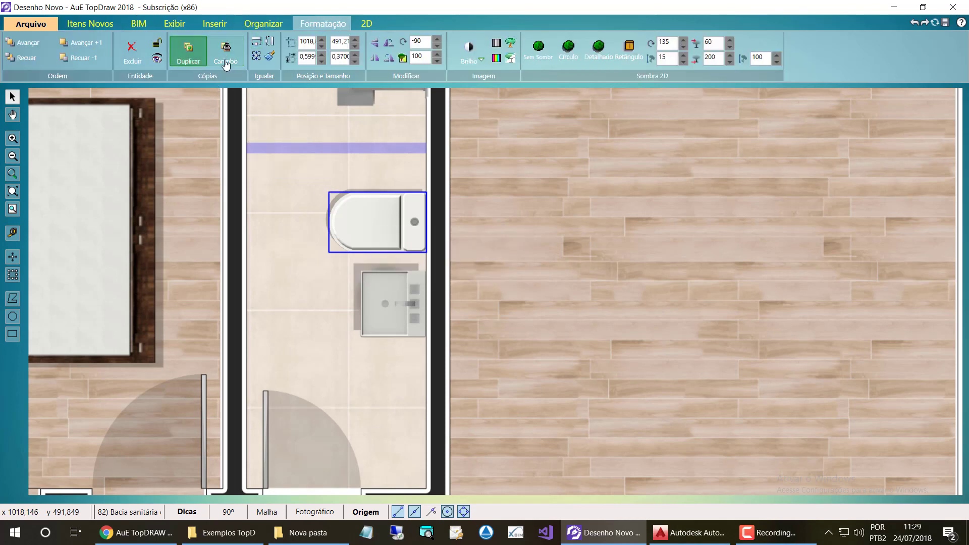
pyautogui.click(270, 56)
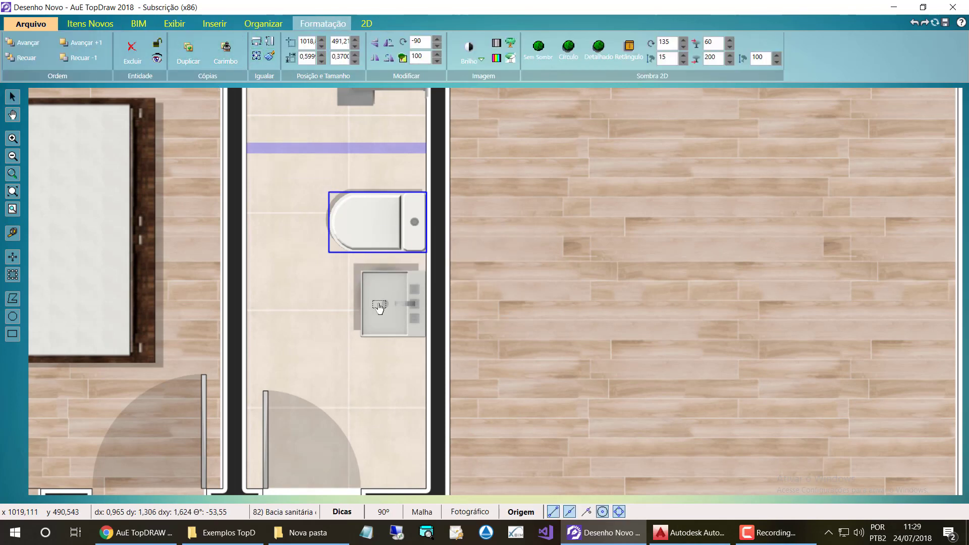
pyautogui.click(379, 306)
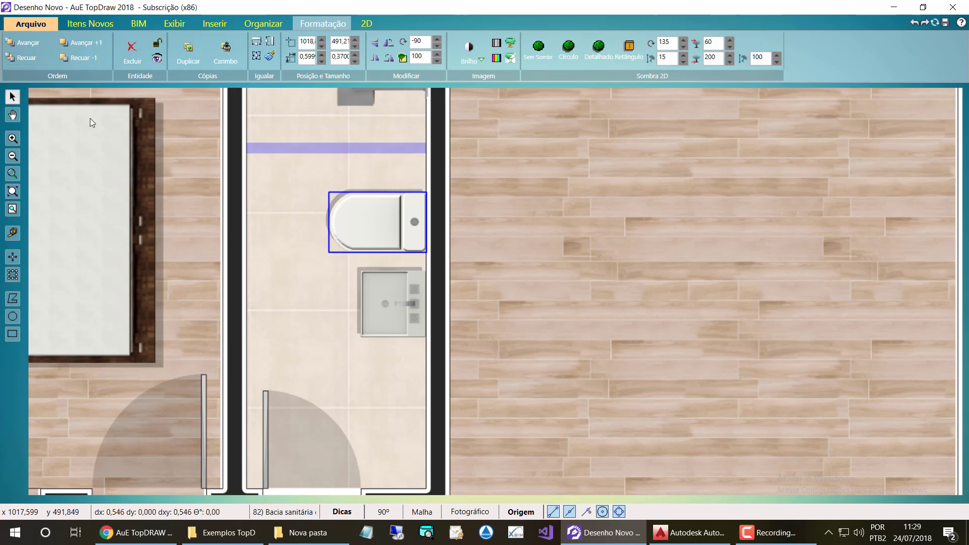
# Step: Adjust the washbasin's image to a Gama of 0,6 and a Contraste of 0,4, and deselect it
pyautogui.click(377, 290)
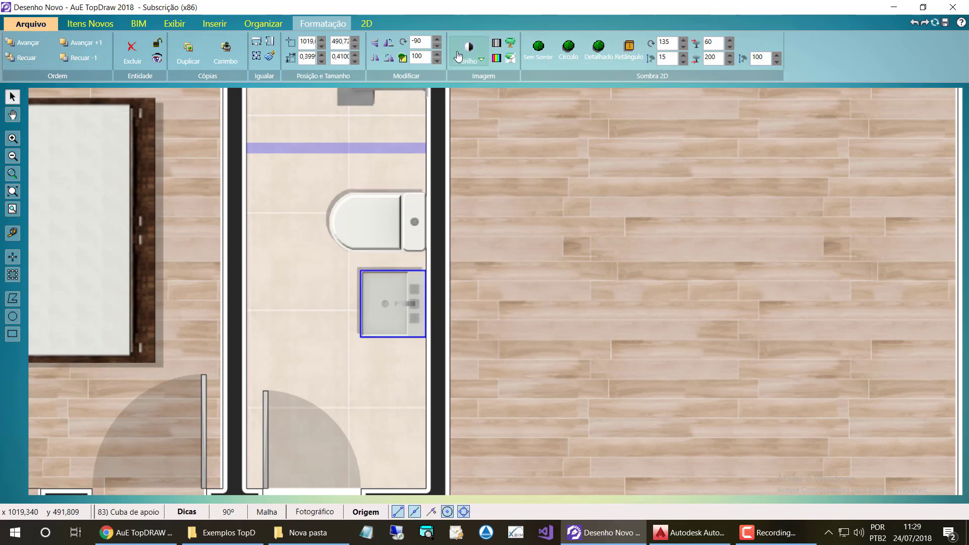
pyautogui.click(458, 56)
pyautogui.click(525, 122)
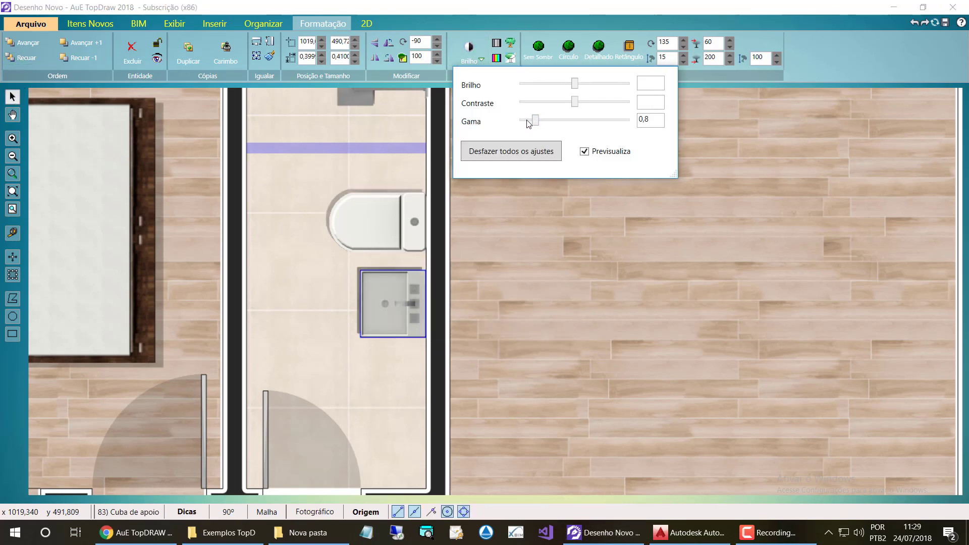
pyautogui.click(527, 121)
pyautogui.click(612, 102)
pyautogui.click(612, 102)
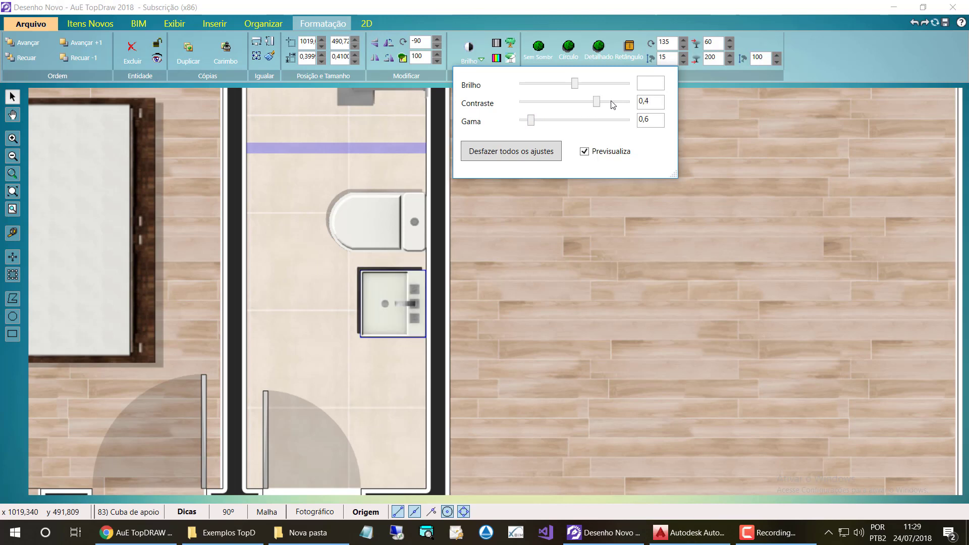
pyautogui.click(296, 271)
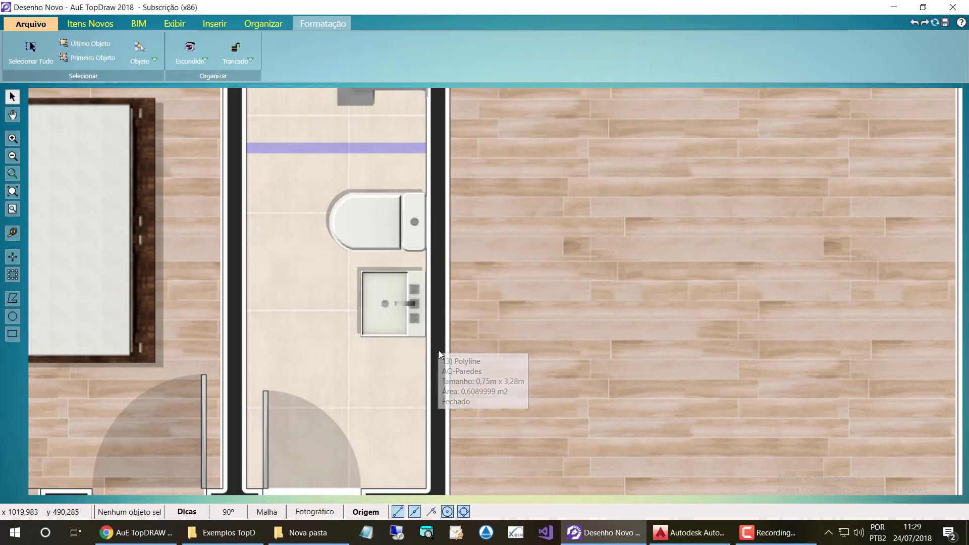
# Step: Move the square washbasin slightly down and against the living-room wall, leaving more space below the toilet
pyautogui.scroll(-1, 326, 309)
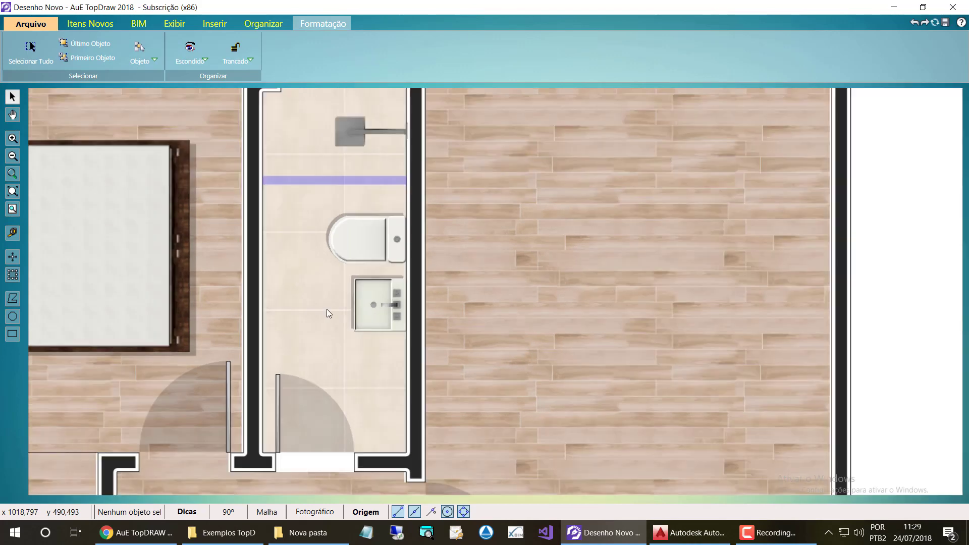
pyautogui.scroll(1, 326, 309)
pyautogui.click(376, 310)
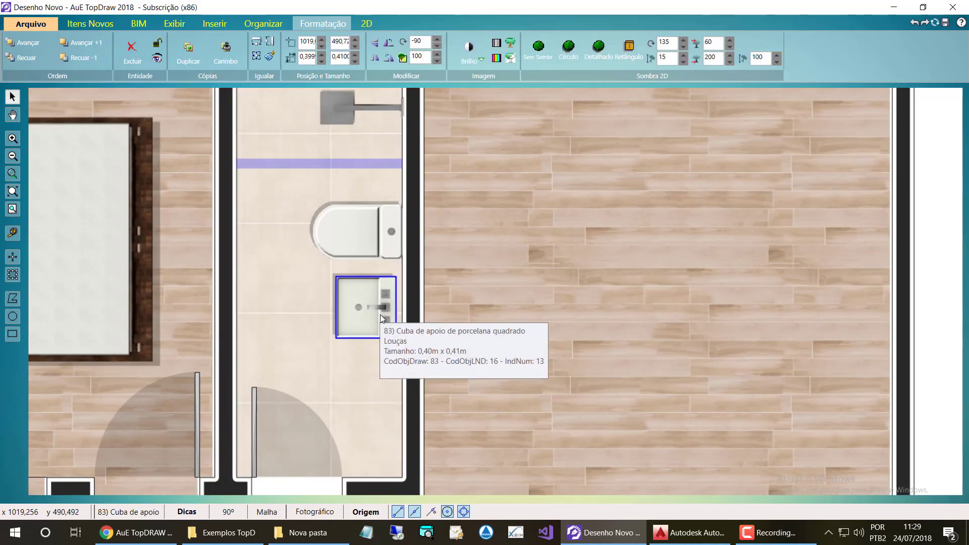
pyautogui.moveTo(380, 314); pyautogui.dragTo(384, 320)
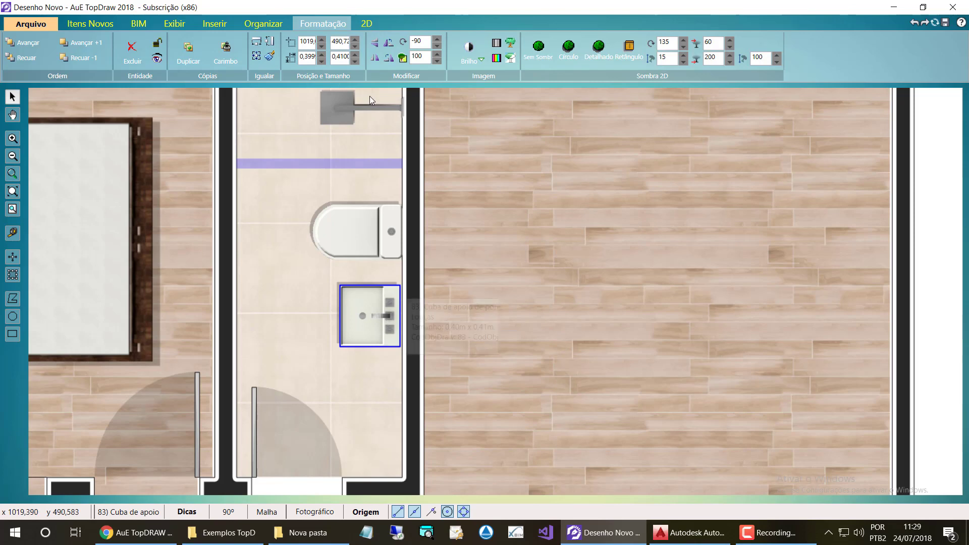
# Step: Insert the LI.AC8 stainless-steel bathroom bin between the glass screen and the toilet, and shift the toilet down to clear it
pyautogui.click(90, 23)
pyautogui.click(68, 44)
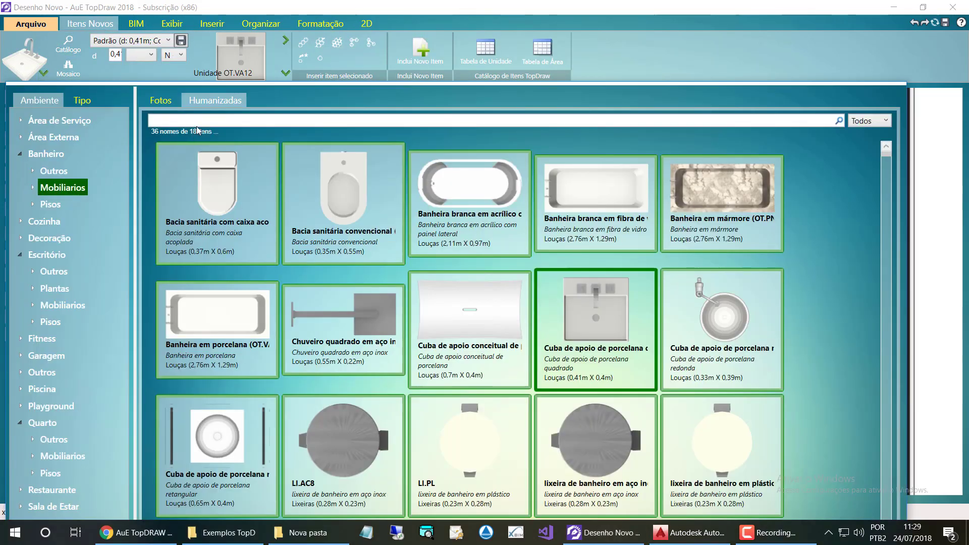
pyautogui.doubleClick(345, 453)
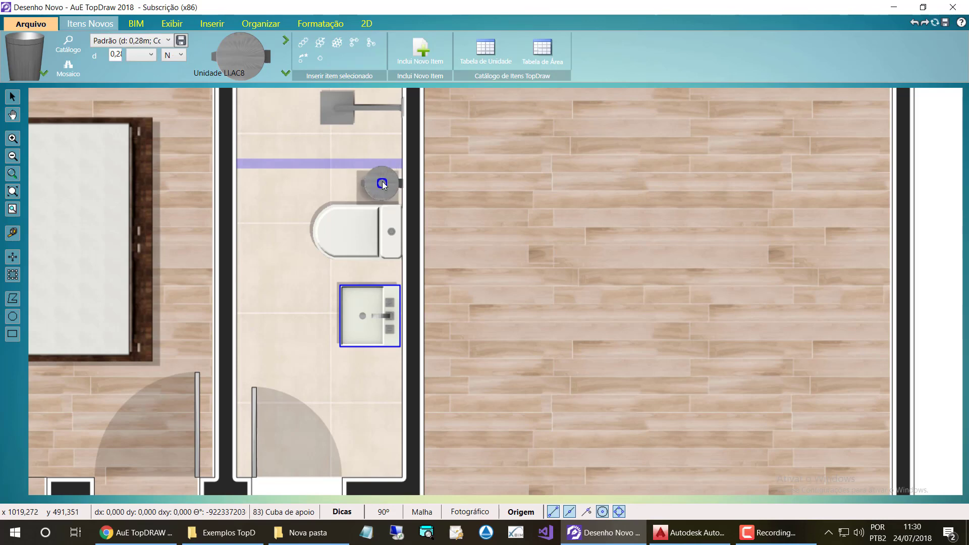
pyautogui.scroll(4, 381, 186)
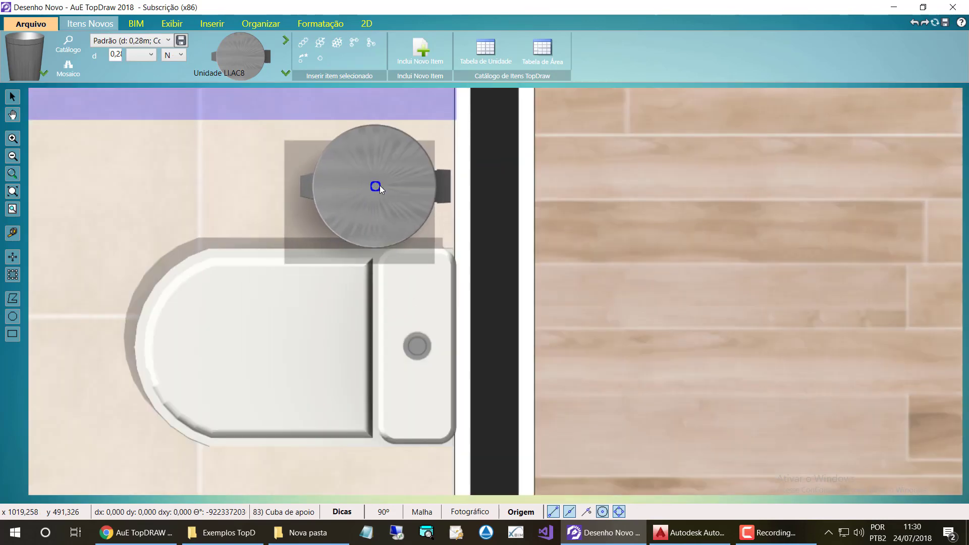
pyautogui.click(381, 186)
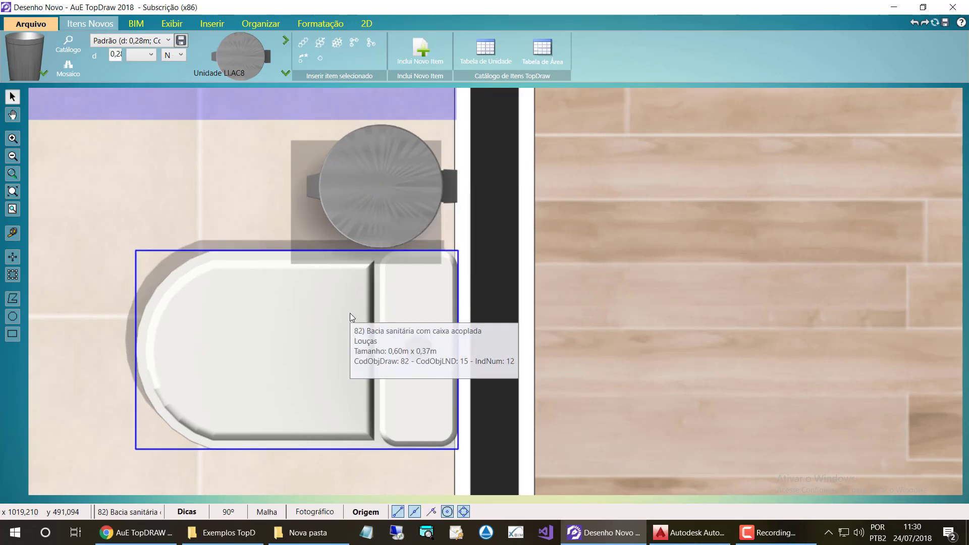
pyautogui.moveTo(350, 314); pyautogui.dragTo(347, 330)
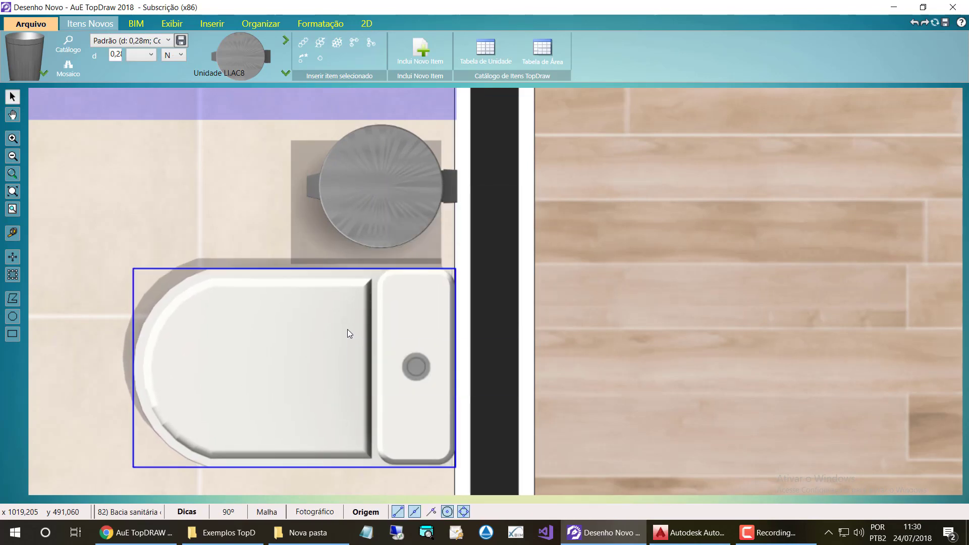
# Step: Apply the Detalhado 2D shadow to the bin with an angle of 275 and an offset of 5, and deselect it
pyautogui.click(381, 168)
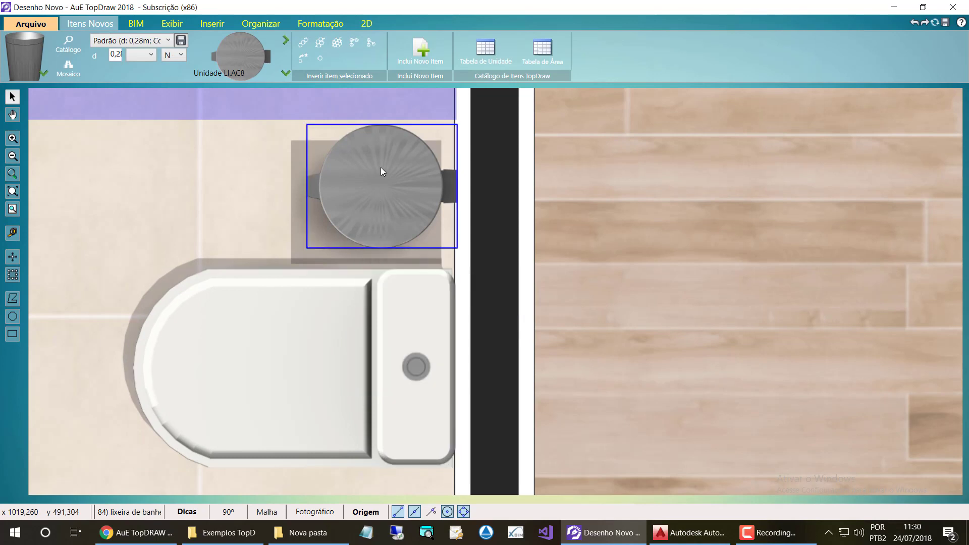
pyautogui.click(327, 23)
pyautogui.click(598, 48)
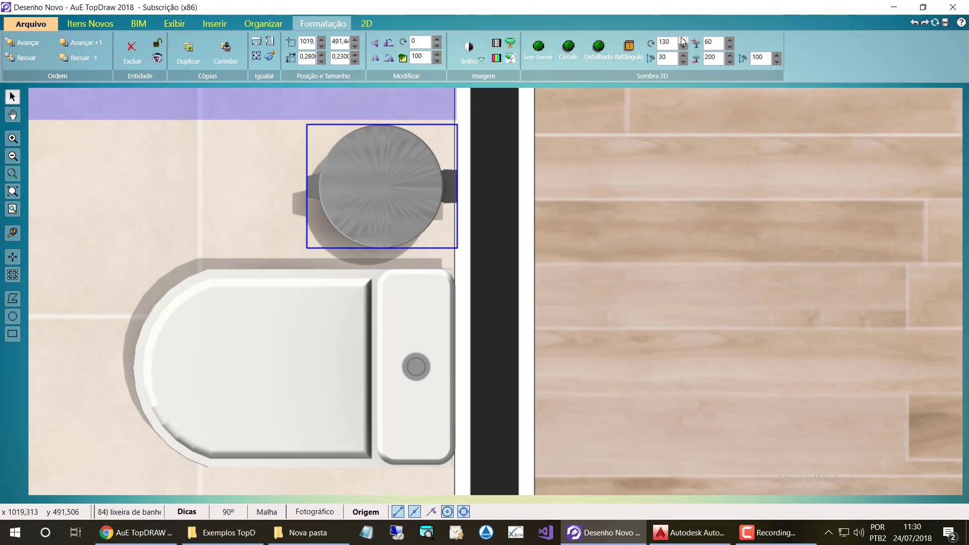
pyautogui.moveTo(682, 39); pyautogui.dragTo(682, 62)
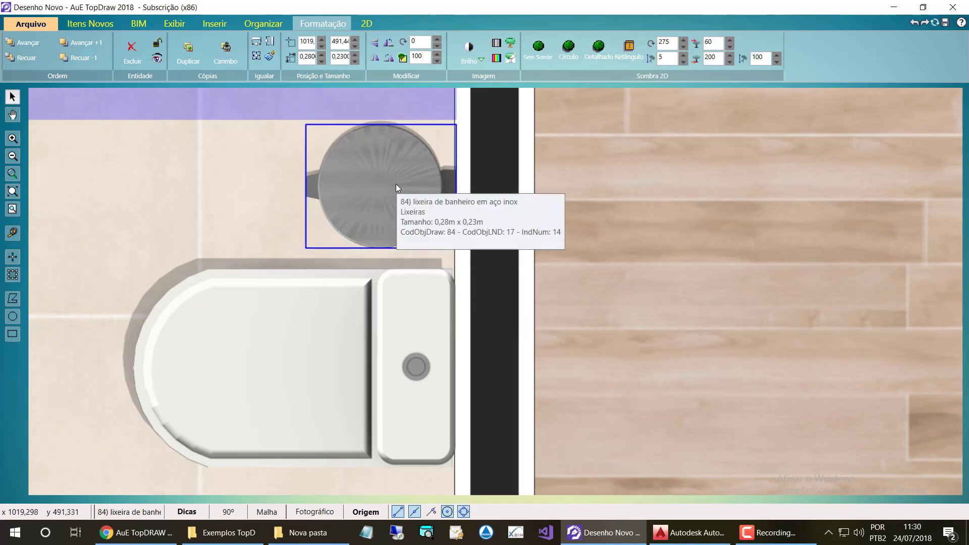
pyautogui.scroll(-1, 363, 207)
pyautogui.scroll(-3, 363, 208)
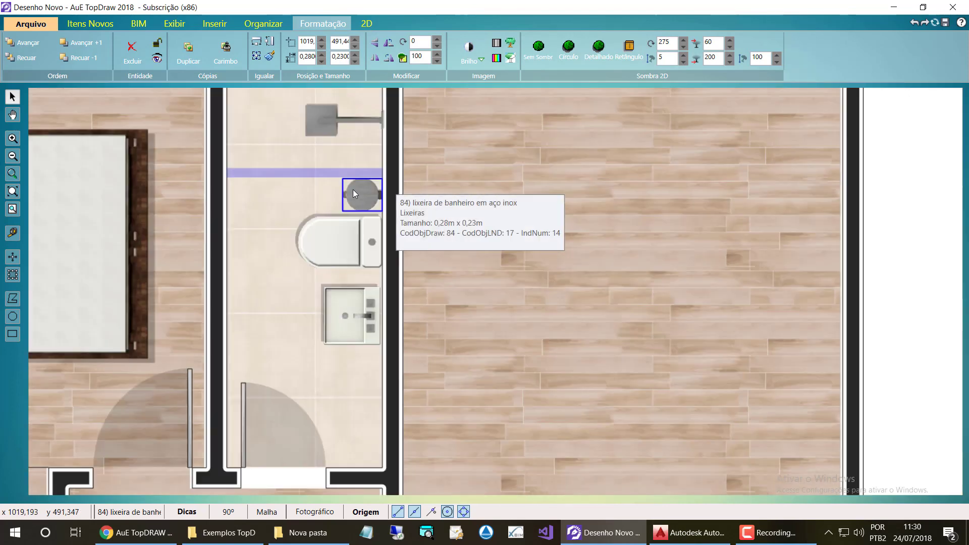
pyautogui.click(828, 168)
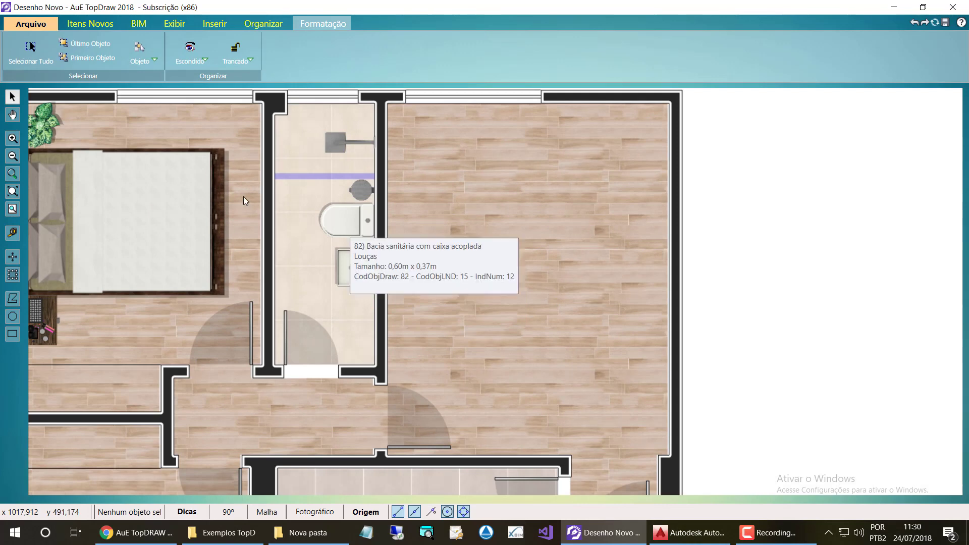
# Step: Review the overall apartment plan and the empty living room beside the bathroom
pyautogui.scroll(-1, 427, 211)
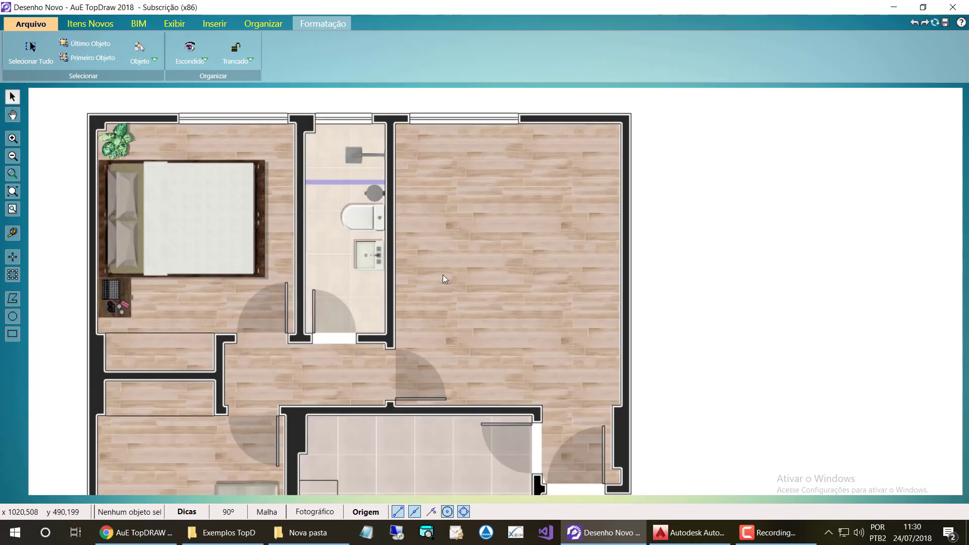
pyautogui.scroll(-3, 327, 228)
pyautogui.scroll(2, 433, 255)
pyautogui.scroll(-3, 418, 228)
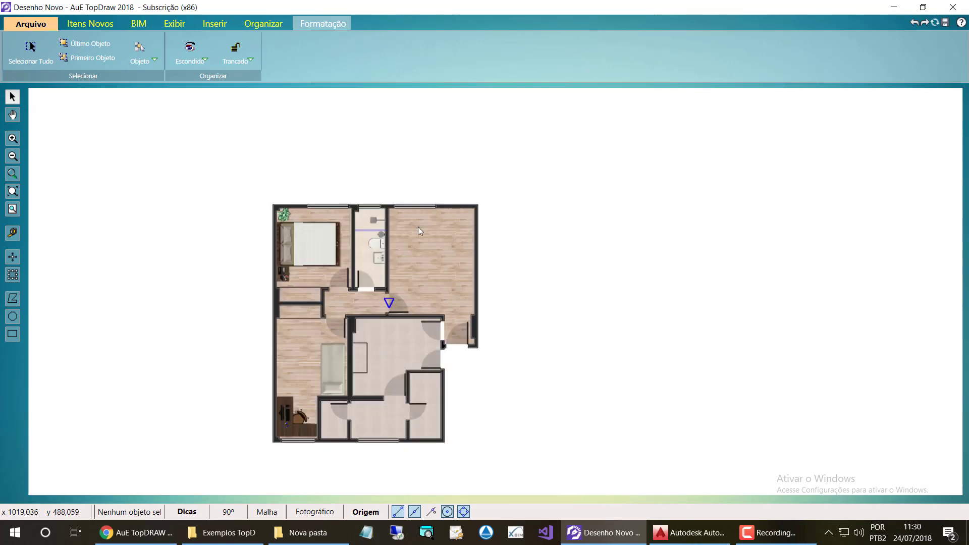
pyautogui.scroll(2, 404, 346)
pyautogui.scroll(-1, 338, 383)
pyautogui.scroll(1, 391, 405)
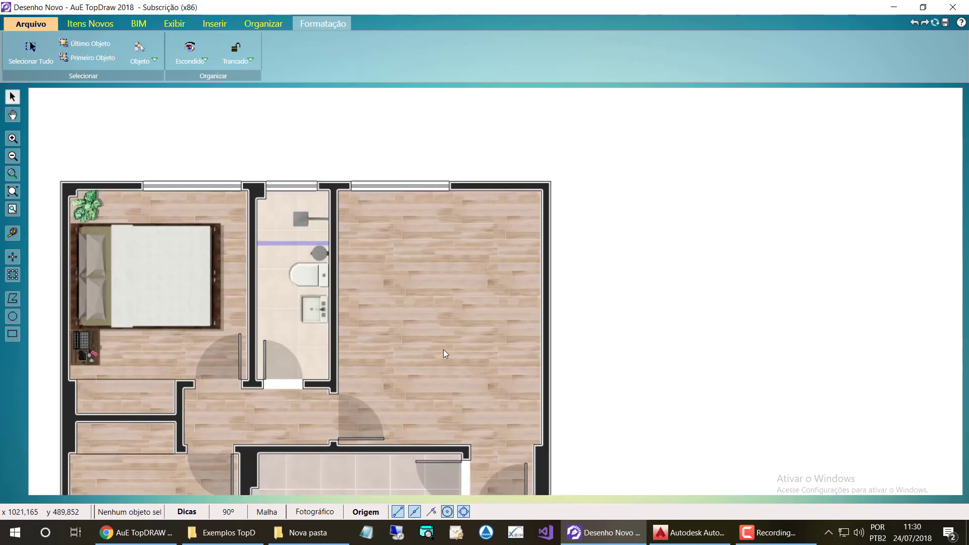
pyautogui.scroll(1, 443, 349)
# Step: Insert the cream L-shaped sofa MA.MA23 from the Sala de Estar Mobiliarios catalogue into the living room
pyautogui.click(90, 24)
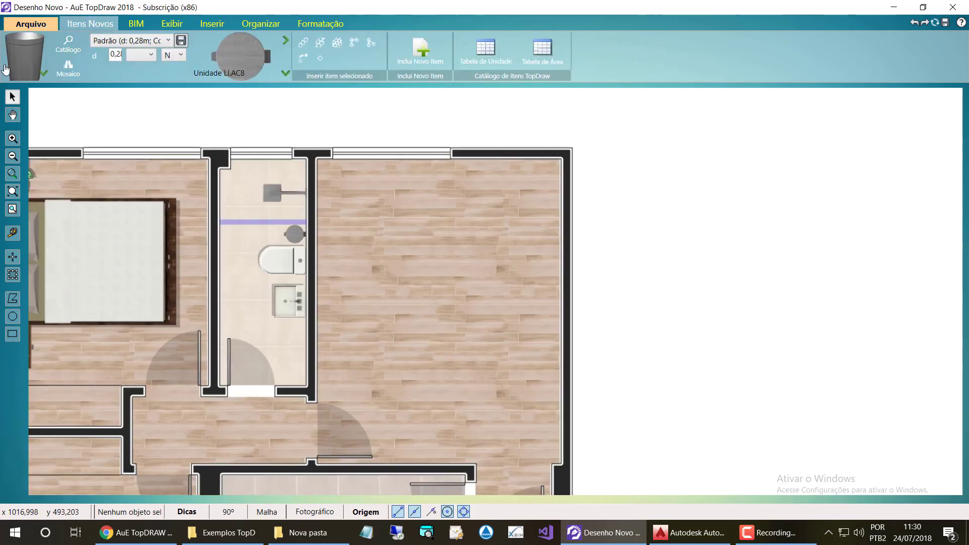
pyautogui.click(18, 66)
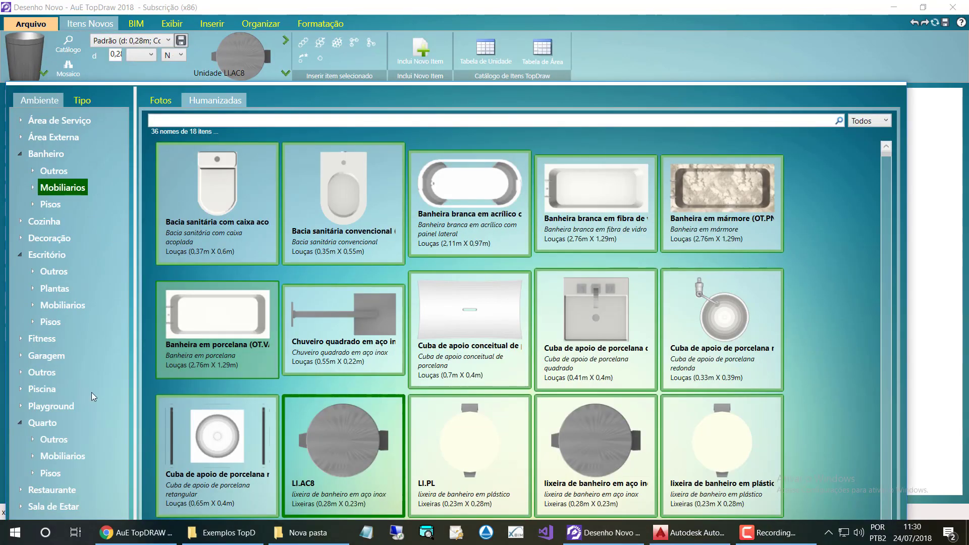
pyautogui.click(18, 155)
pyautogui.click(21, 205)
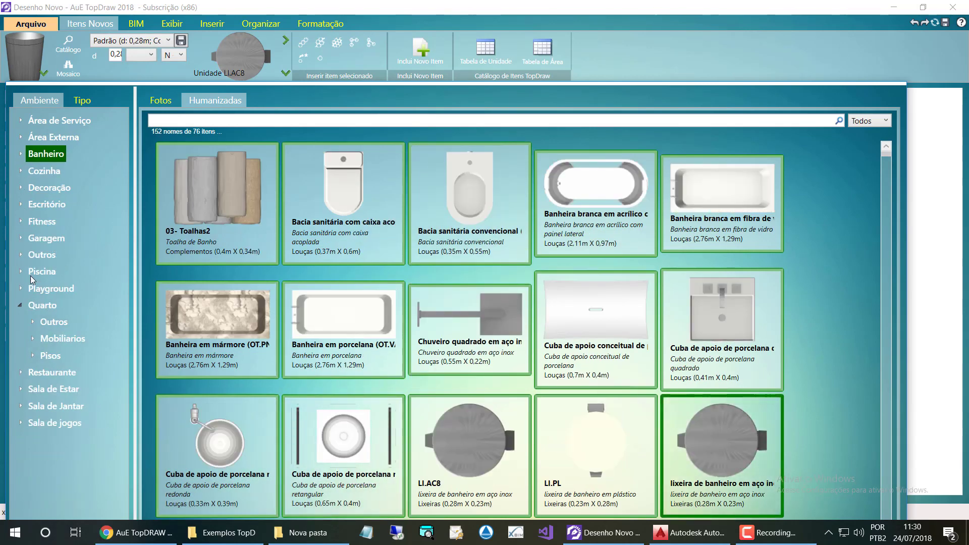
pyautogui.click(20, 389)
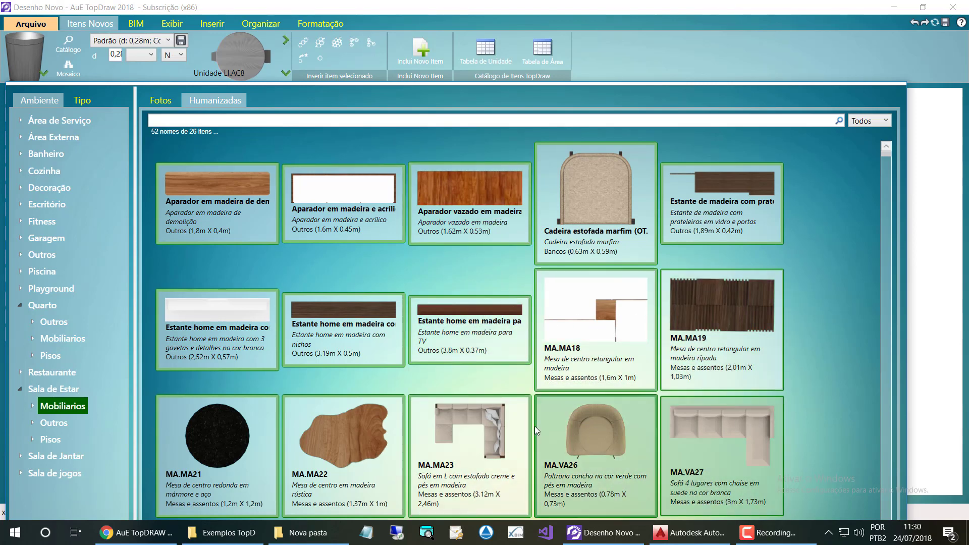
pyautogui.scroll(-2, 462, 354)
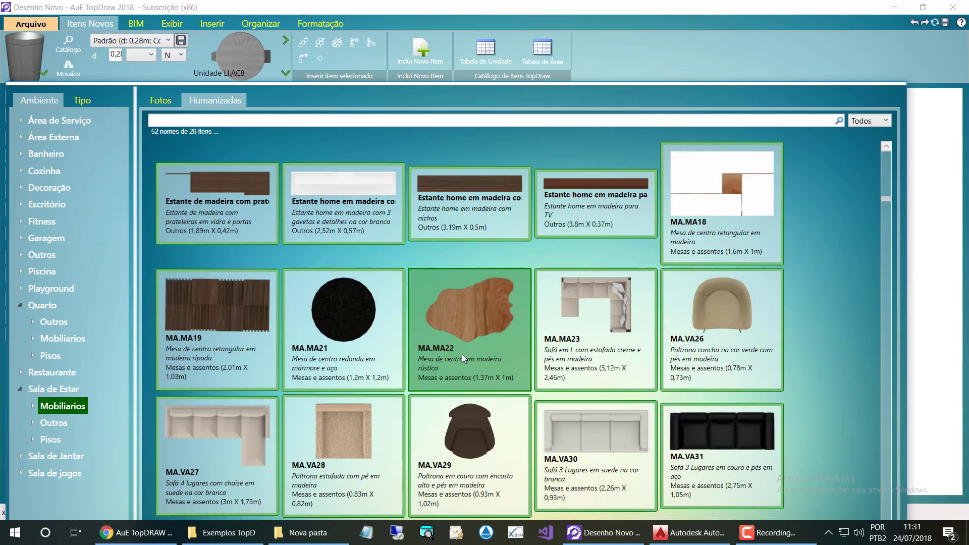
pyautogui.scroll(-2, 462, 354)
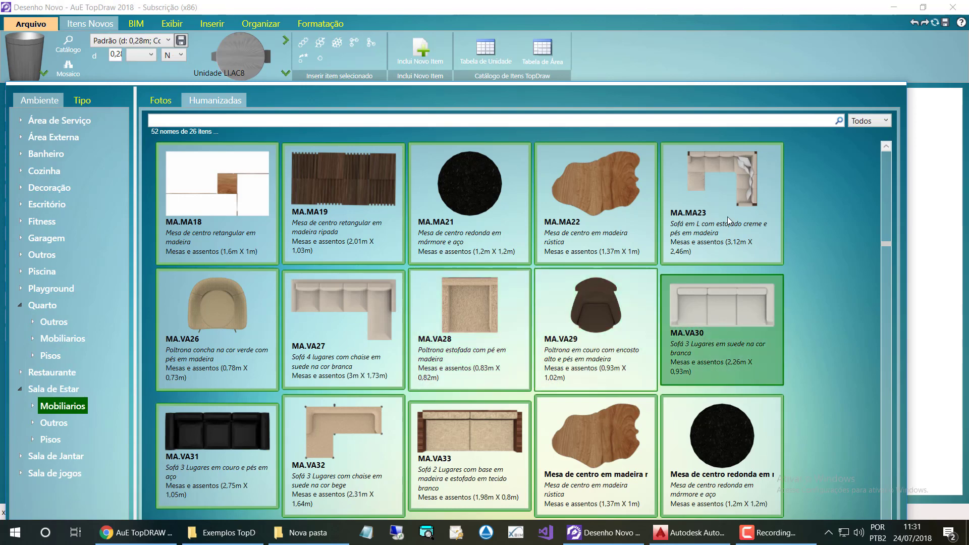
pyautogui.doubleClick(715, 177)
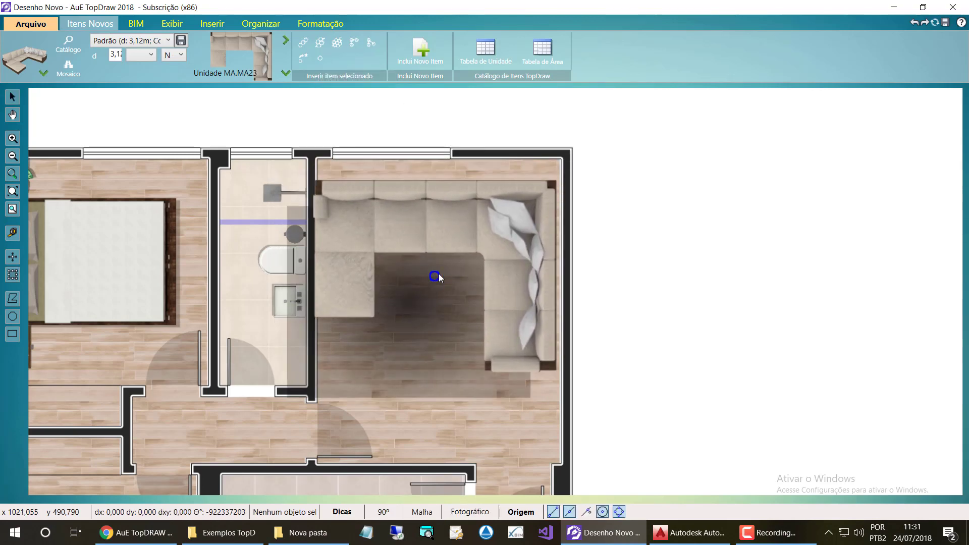
pyautogui.click(441, 271)
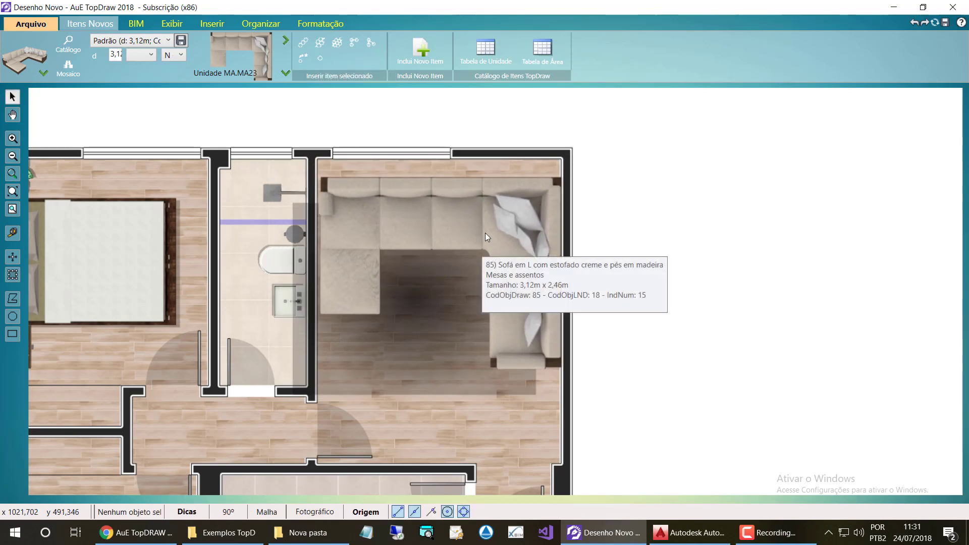
# Step: Rotate the L-shaped sofa to -270 degrees and fit it into the corner between the bathroom wall and the window wall
pyautogui.press('space')
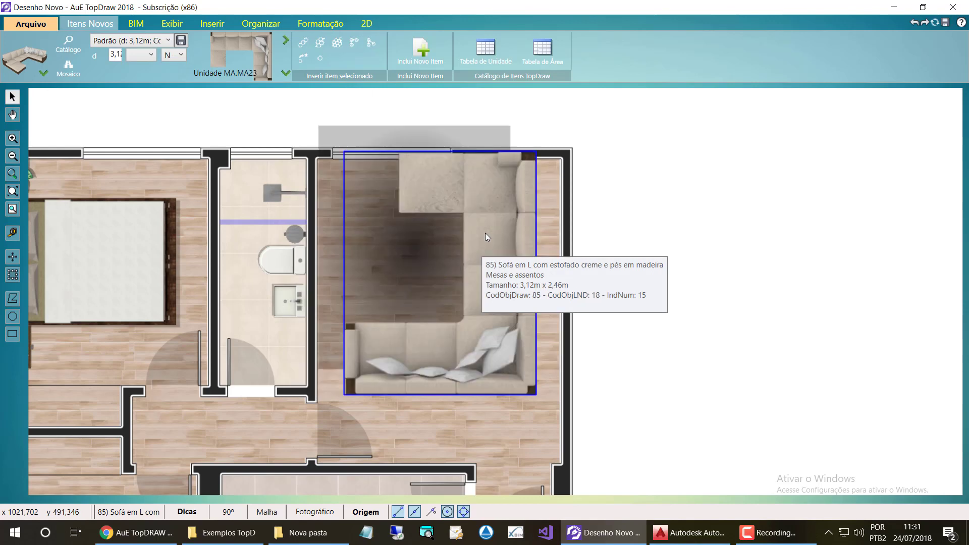
pyautogui.press('space')
pyautogui.press('space')
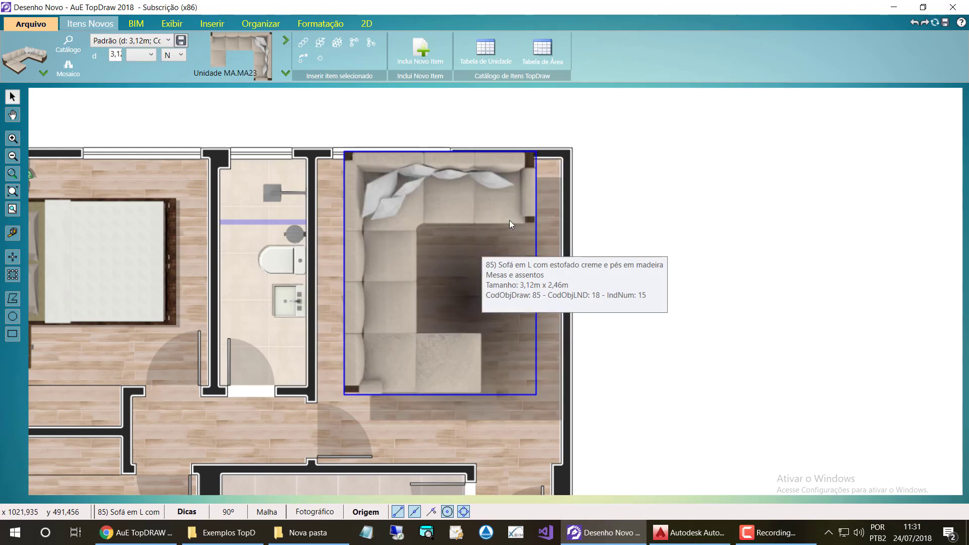
pyautogui.moveTo(421, 208); pyautogui.dragTo(386, 210)
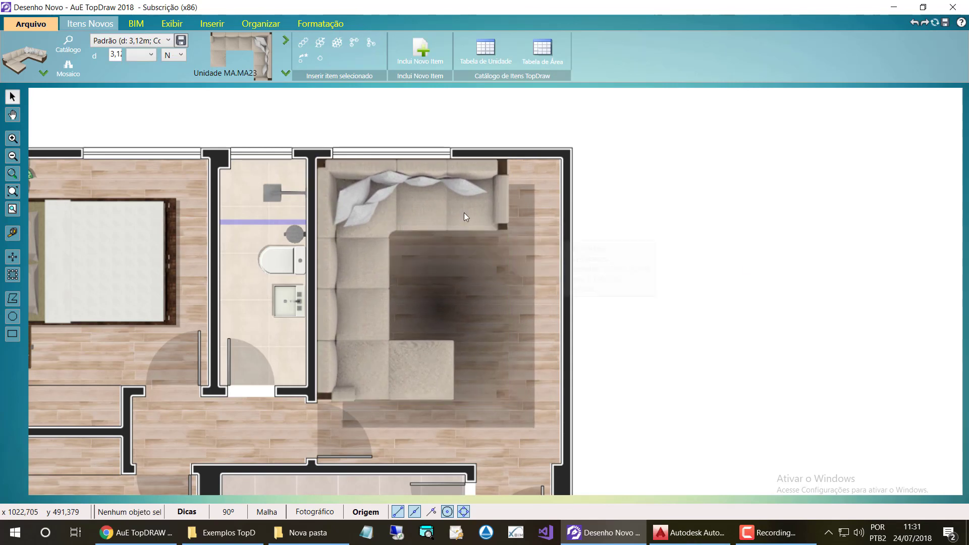
# Step: Apply the Detalhado 2D shadow to the sofa, set the shadow's offset to 5, and deselect the sofa
pyautogui.click(321, 23)
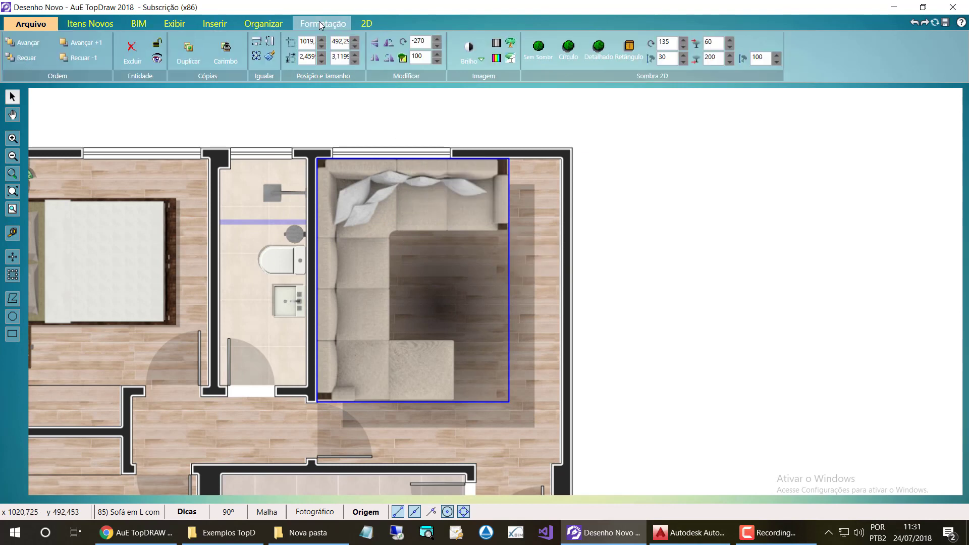
pyautogui.click(604, 52)
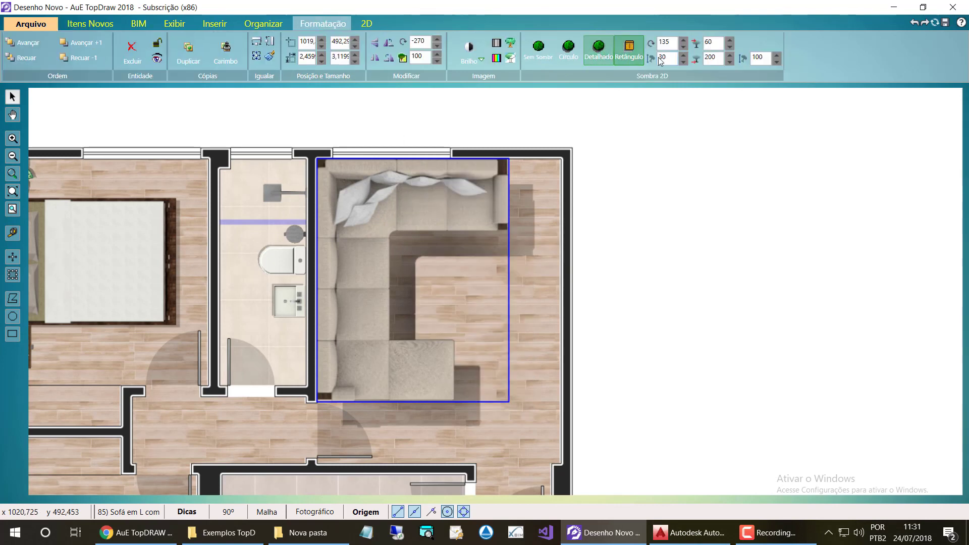
pyautogui.click(683, 61)
pyautogui.click(683, 62)
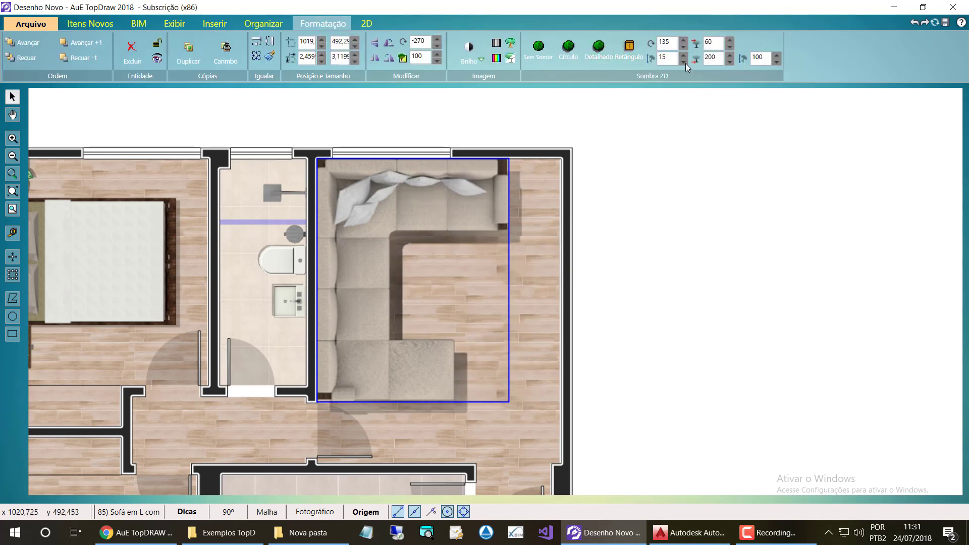
pyautogui.click(683, 62)
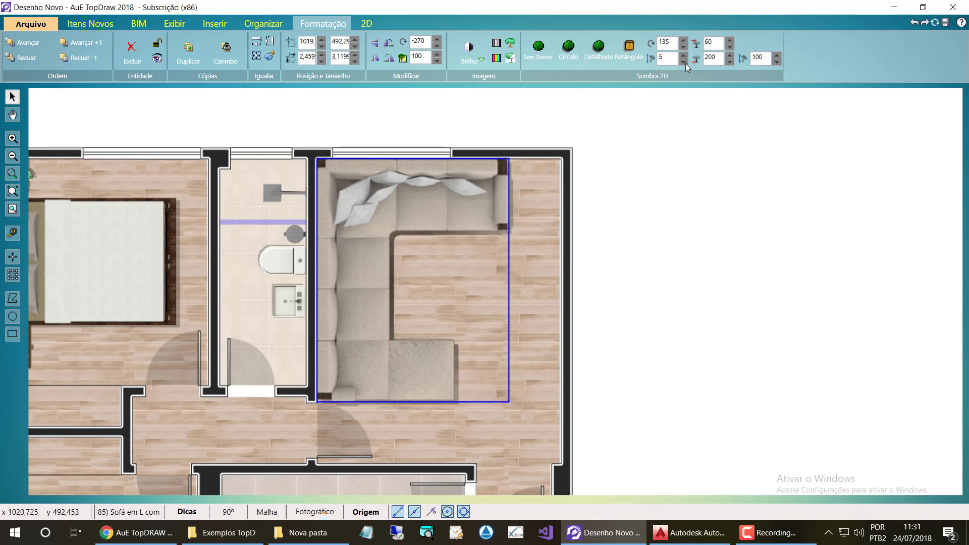
pyautogui.click(716, 258)
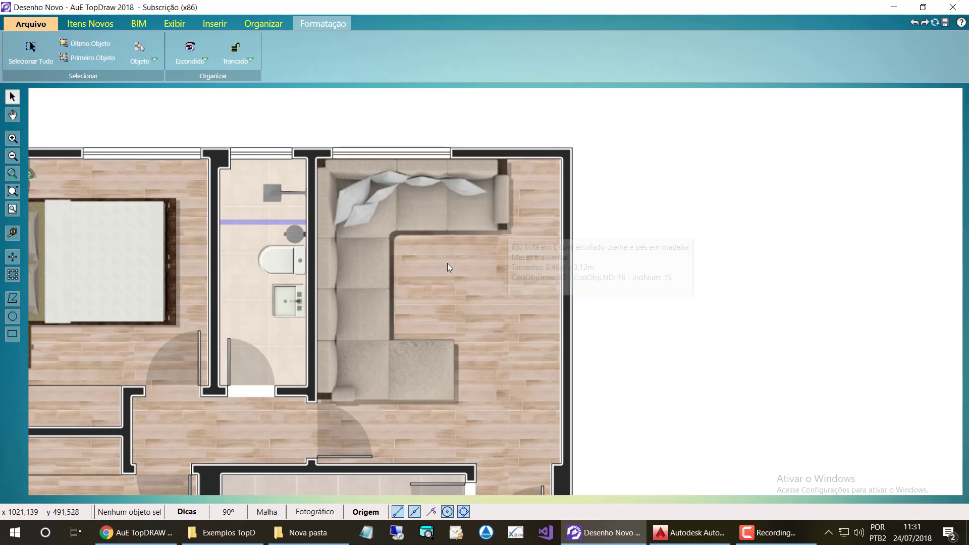
# Step: Try the 3.19 m wooden shelving unit with niches, rotated lengthwise along the living room's outer wall, and delete it
pyautogui.click(98, 23)
pyautogui.click(68, 45)
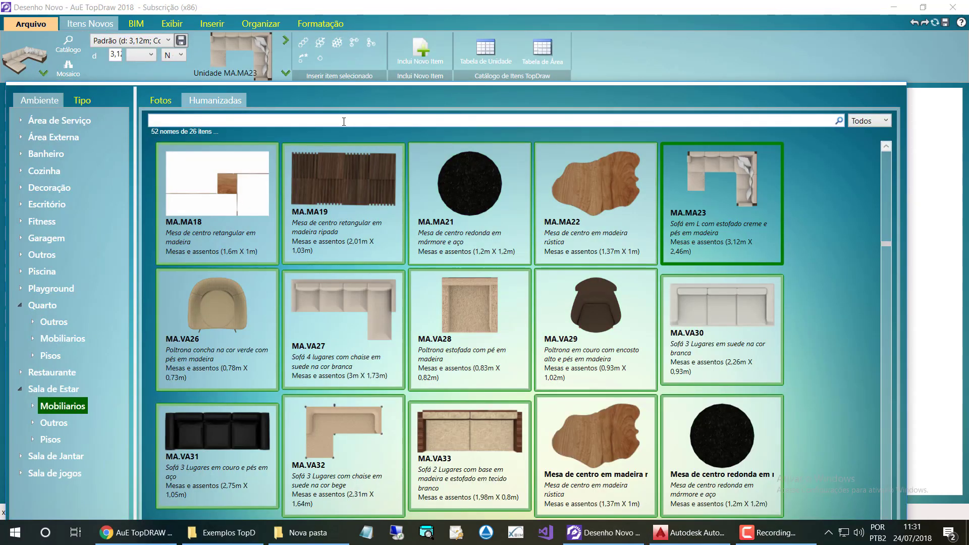
pyautogui.scroll(2, 319, 248)
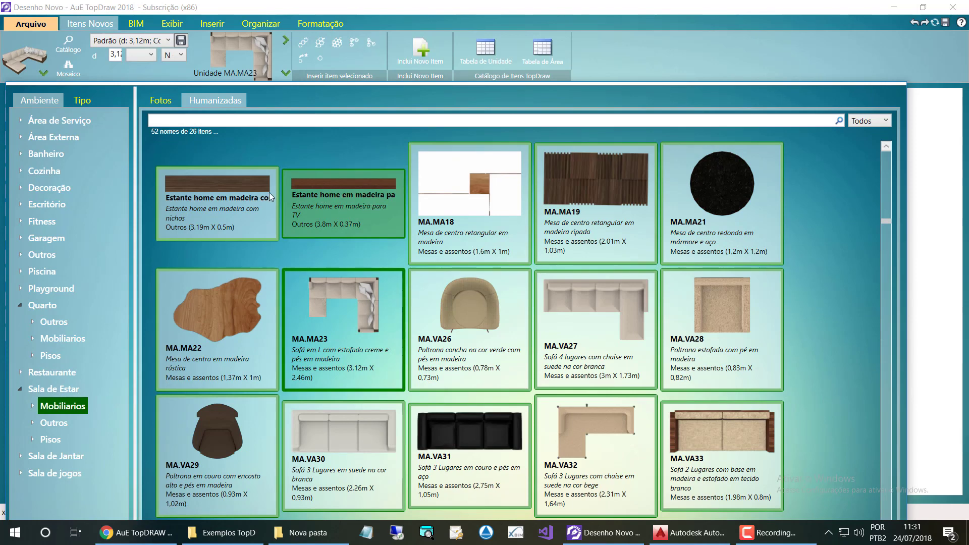
pyautogui.doubleClick(234, 191)
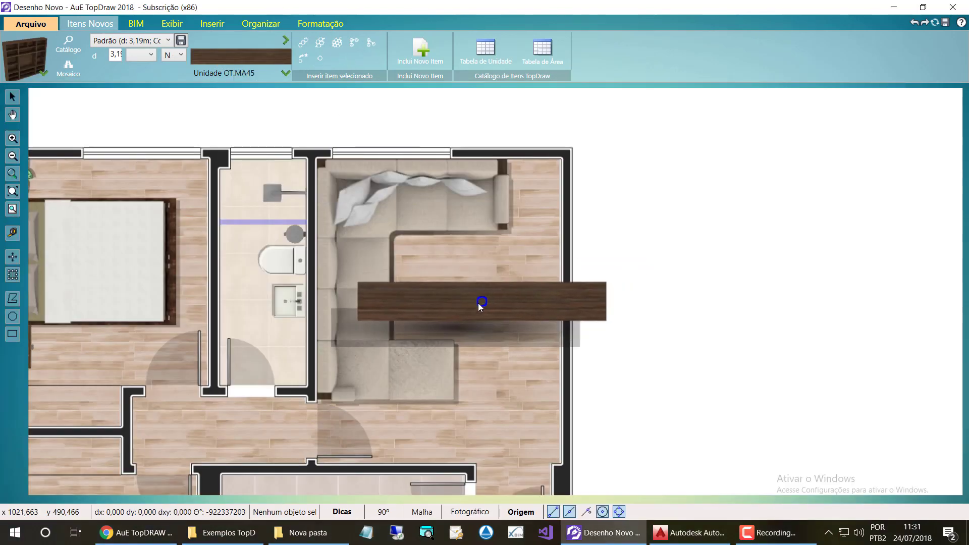
pyautogui.click(462, 303)
pyautogui.click(486, 301)
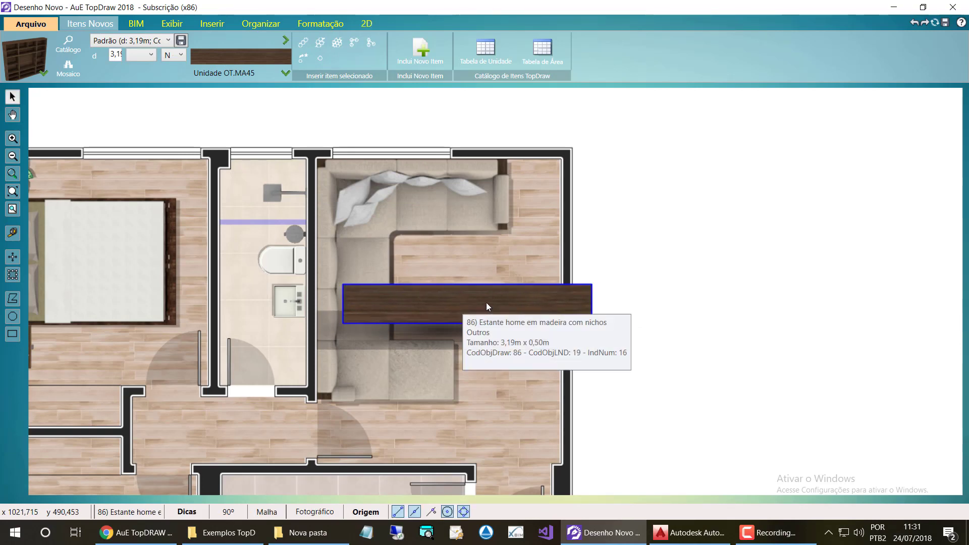
pyautogui.press('r')
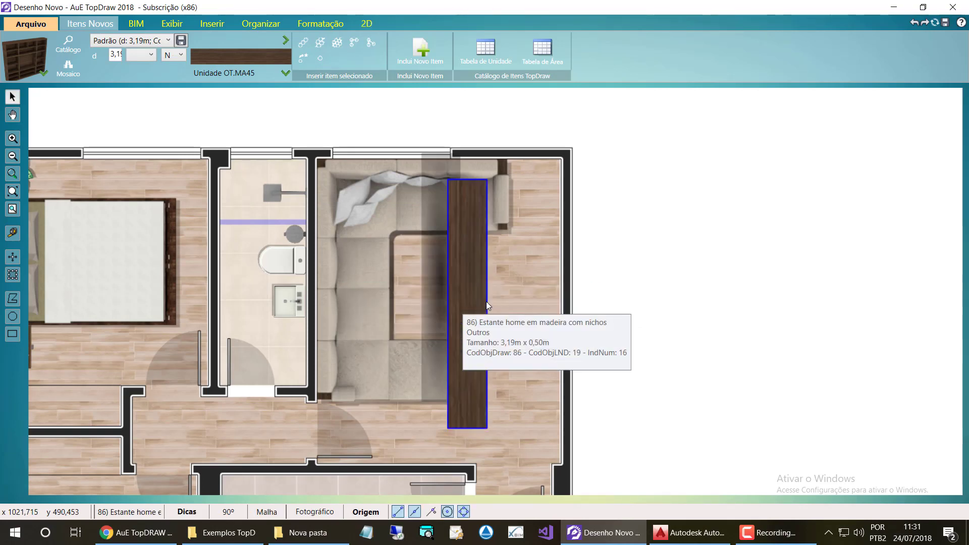
pyautogui.moveTo(485, 301); pyautogui.dragTo(547, 295)
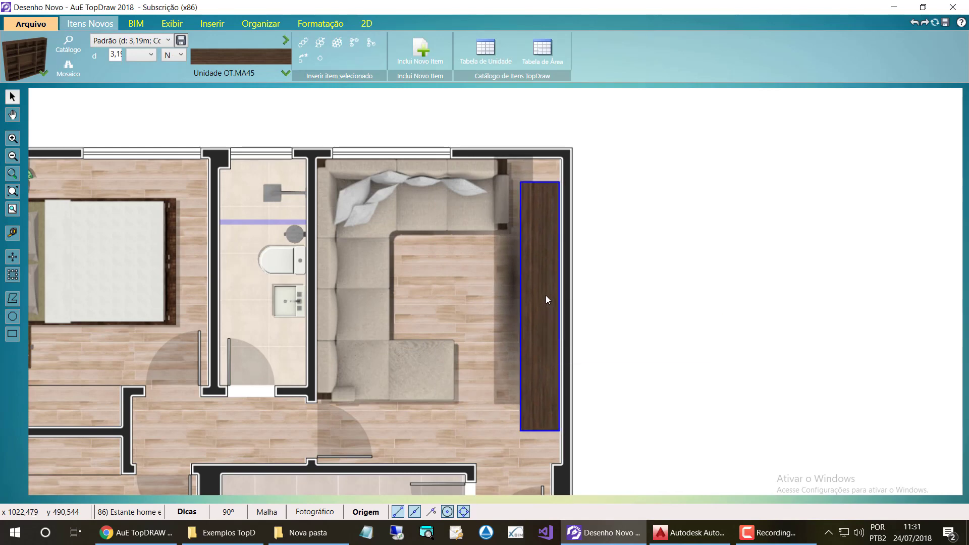
pyautogui.press('Delete')
# Step: Insert the wooden TV shelf OT.MA44 into the living room, rotate it to -90 degrees and place it along the outer wall opposite the sofa
pyautogui.click(30, 56)
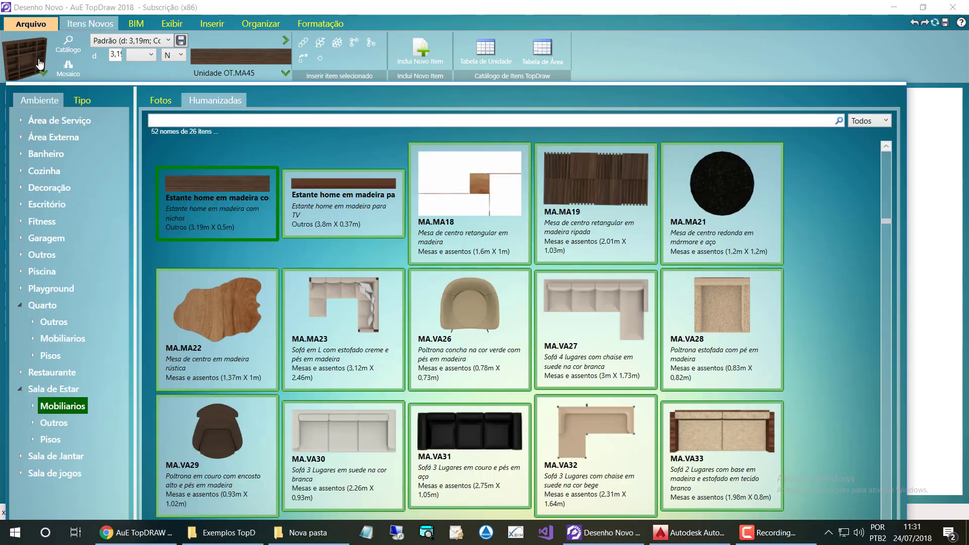
pyautogui.doubleClick(368, 186)
pyautogui.click(321, 59)
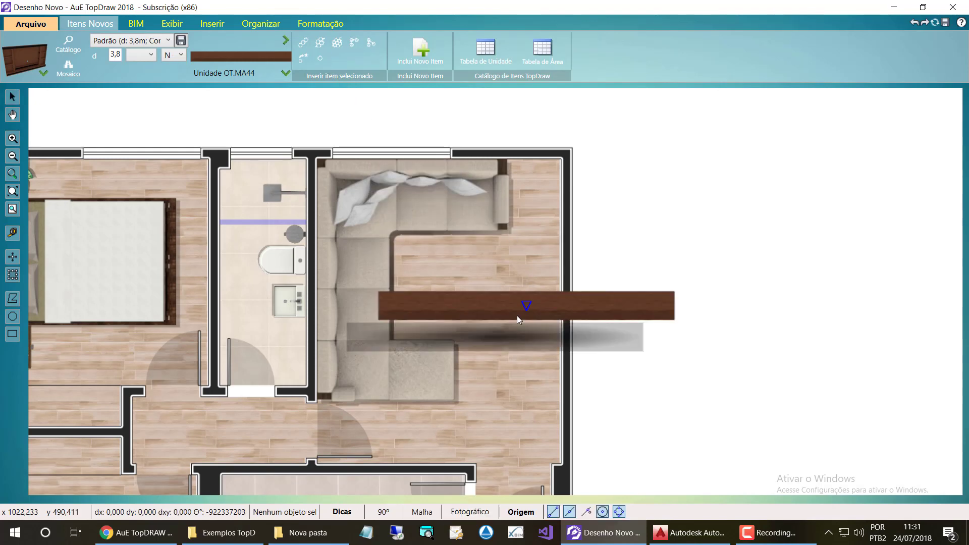
pyautogui.click(471, 319)
pyautogui.press('space')
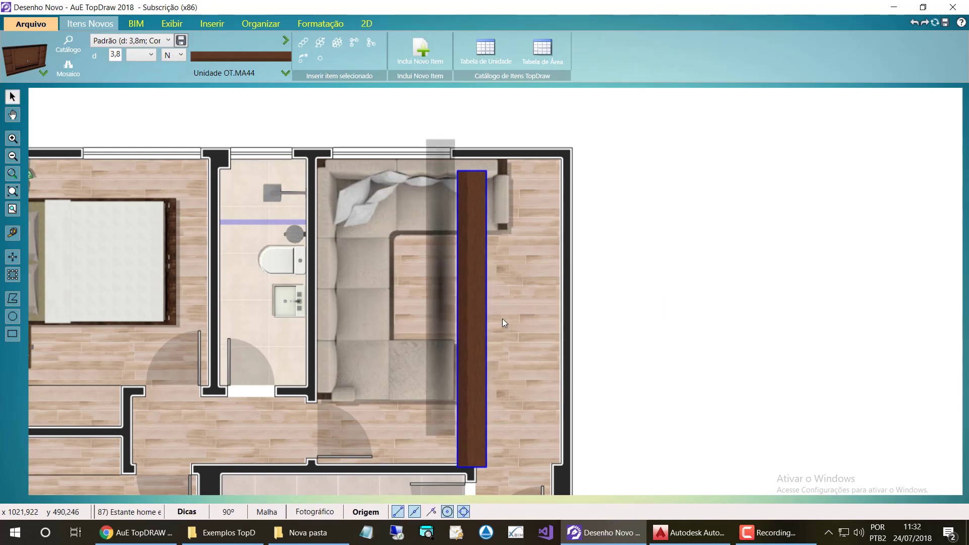
pyautogui.moveTo(486, 319); pyautogui.dragTo(547, 313)
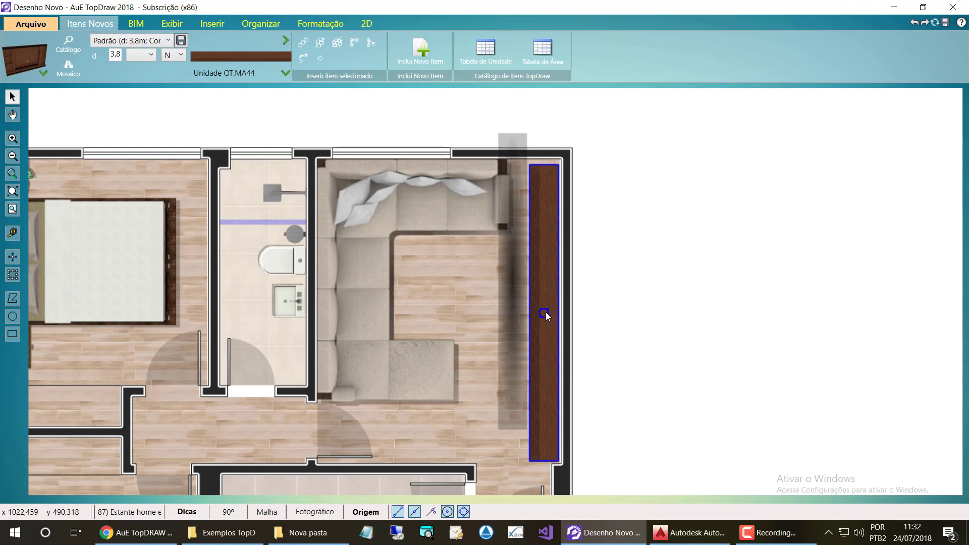
pyautogui.press('Escape')
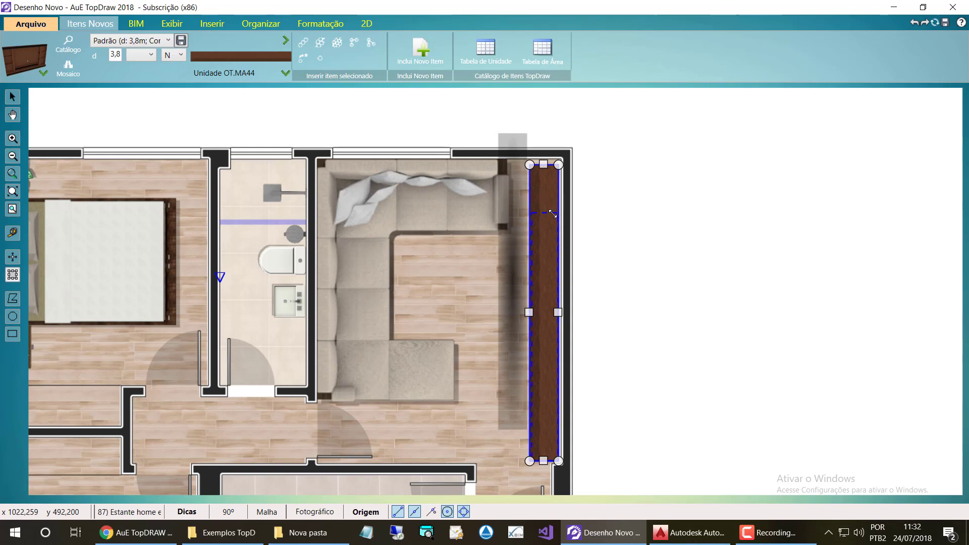
# Step: Shrink the TV shelf to about 0.34 x 2.70 m and fit it against the outer wall
pyautogui.moveTo(556, 227); pyautogui.dragTo(555, 230)
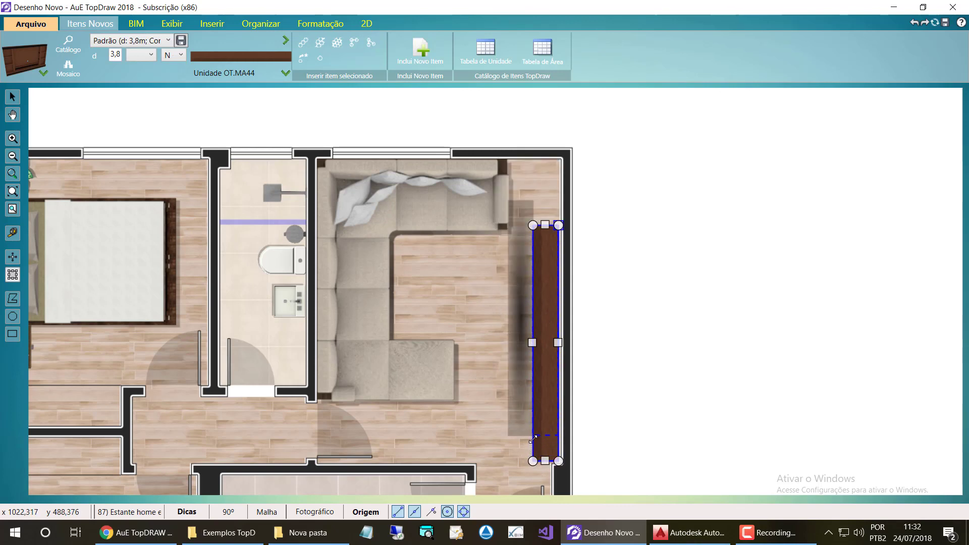
pyautogui.moveTo(533, 439); pyautogui.dragTo(533, 437)
pyautogui.click(12, 99)
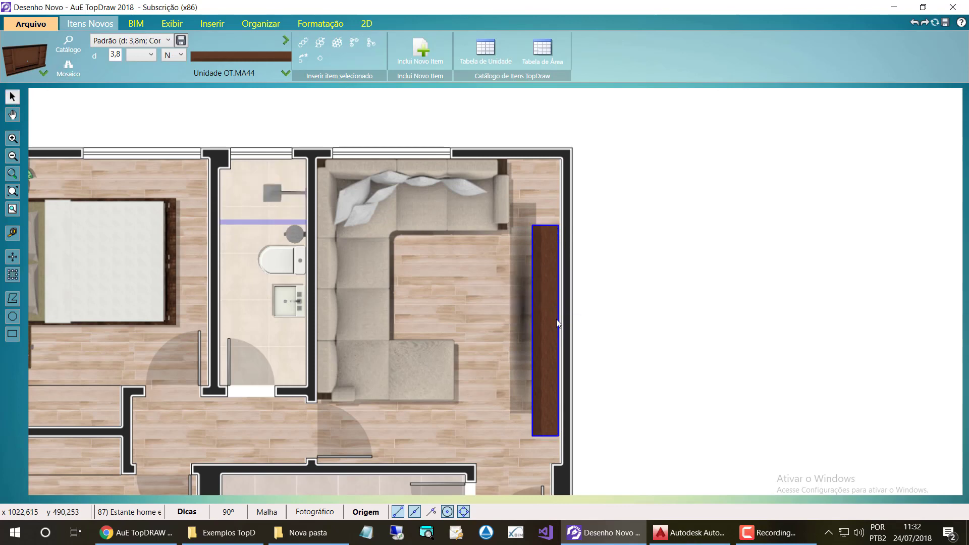
pyautogui.moveTo(555, 305); pyautogui.dragTo(556, 304)
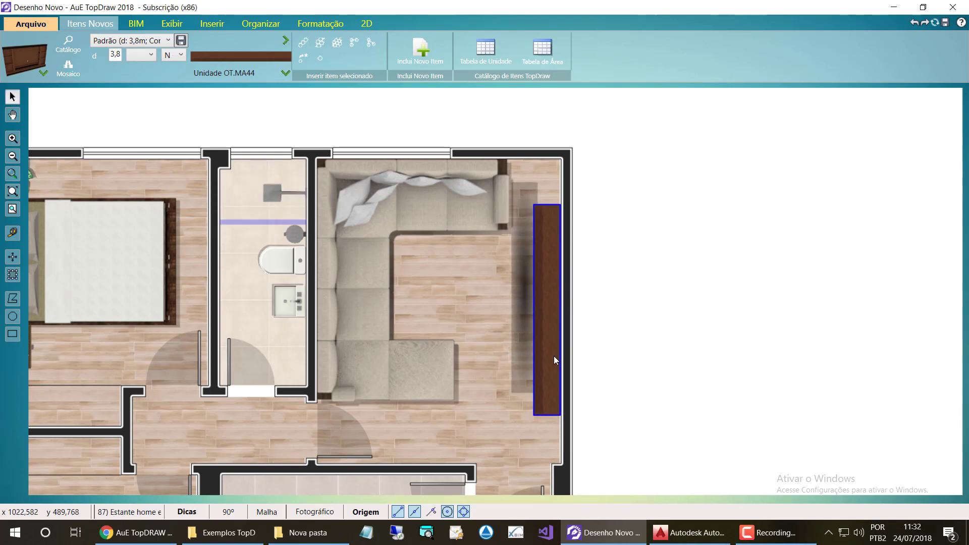
# Step: Set the TV shelf's 2D shadow offset to 5 and its shadow angle to 115, and deselect the shelf
pyautogui.click(326, 22)
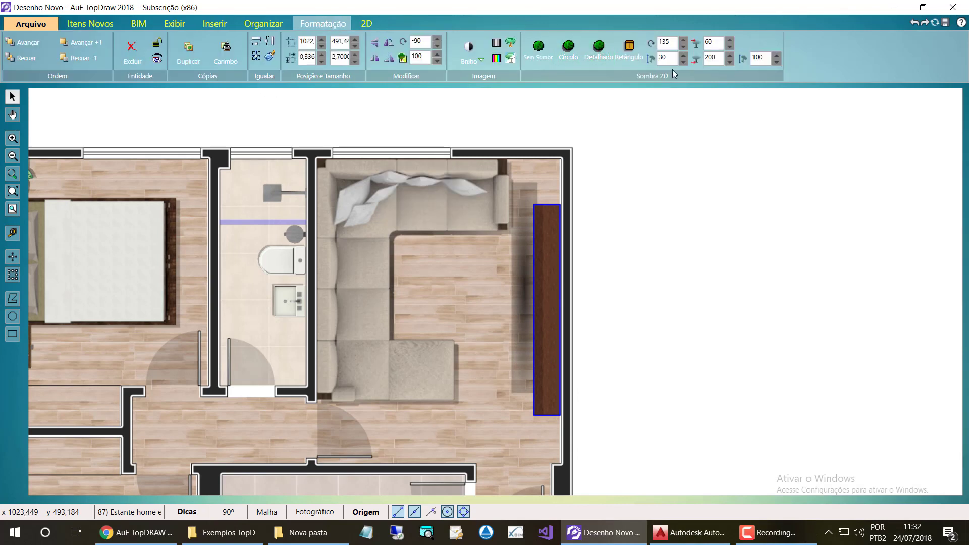
pyautogui.click(683, 61)
pyautogui.click(683, 61)
pyautogui.click(683, 61)
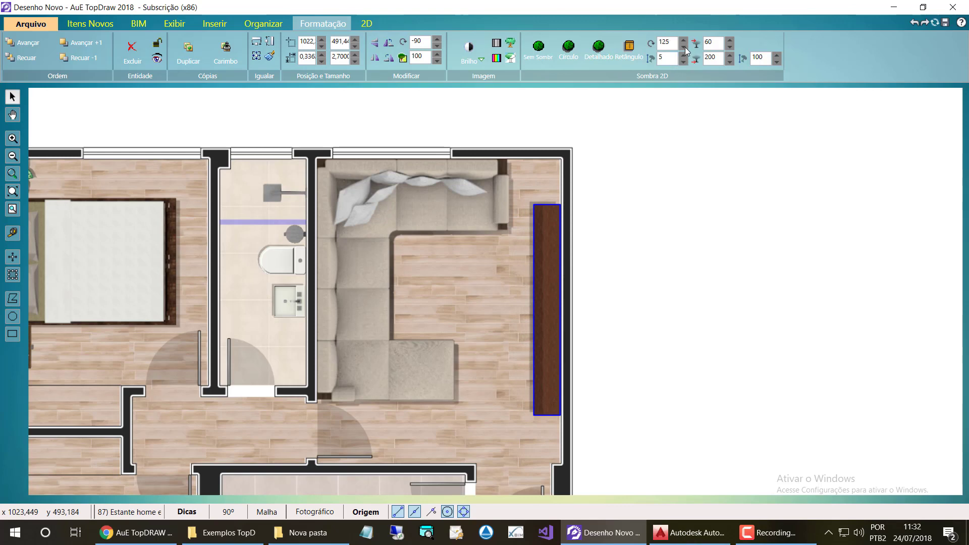
pyautogui.click(549, 282)
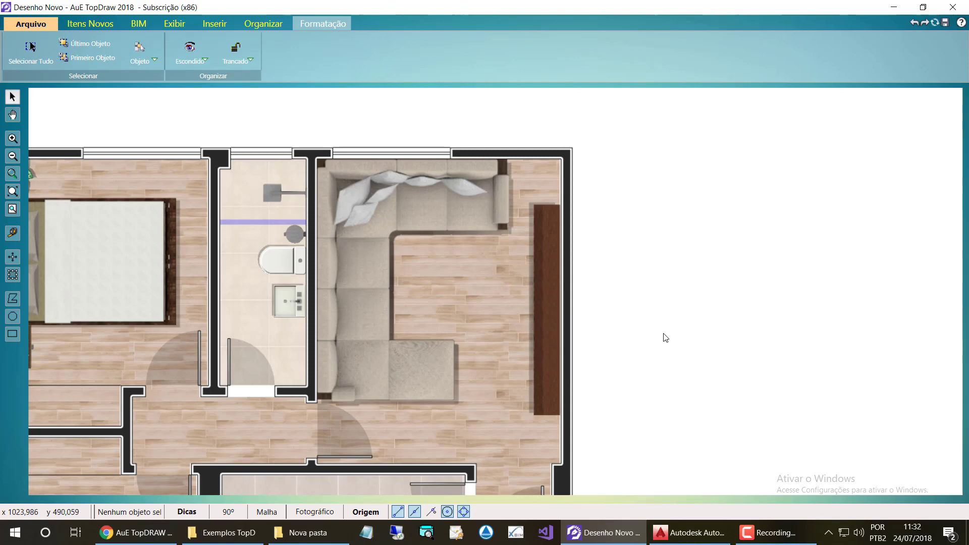
# Step: Shift the TV shelf slightly along the outer wall toward the window wall
pyautogui.scroll(-2, 530, 328)
pyautogui.scroll(5, 535, 325)
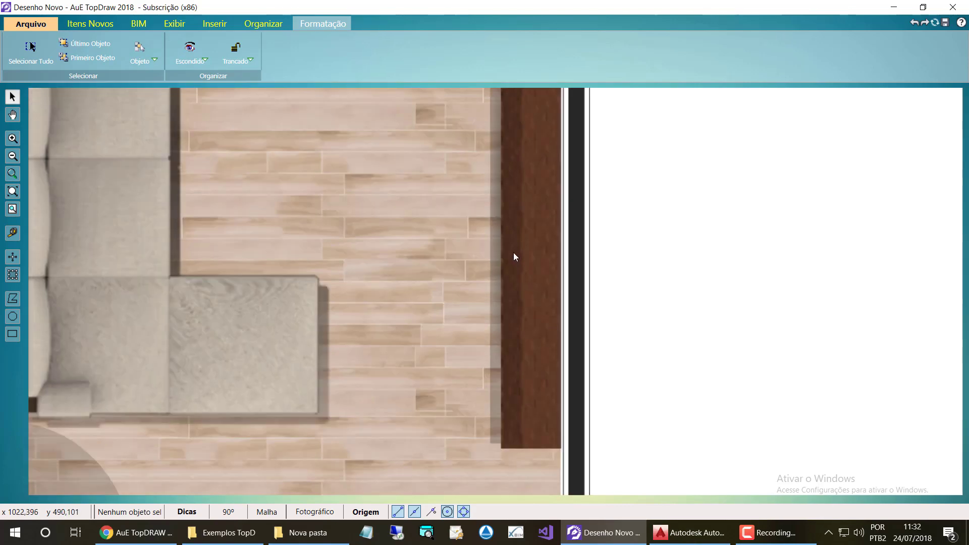
pyautogui.moveTo(521, 222); pyautogui.dragTo(520, 198)
pyautogui.scroll(-4, 565, 341)
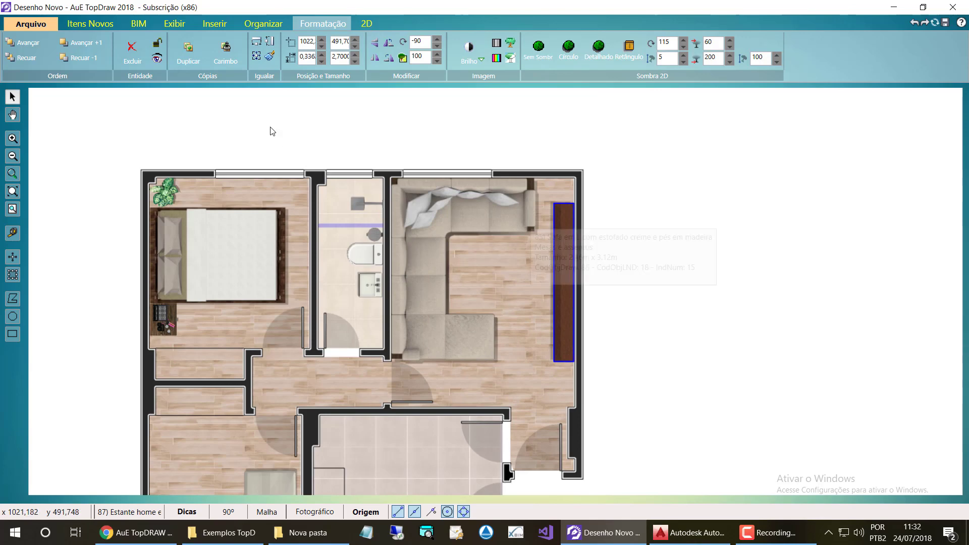
# Step: Find the curved silver 80-inch LED TV OT.VA43 in the catalogue, place it on the TV shelf and rotate it to -90 degrees
pyautogui.click(89, 23)
pyautogui.click(68, 44)
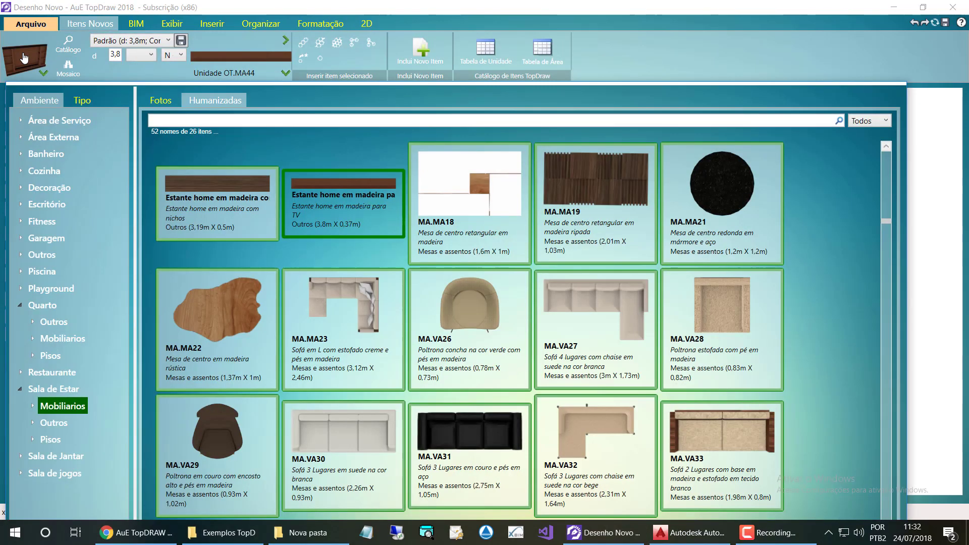
pyautogui.click(192, 120)
pyautogui.write('t')
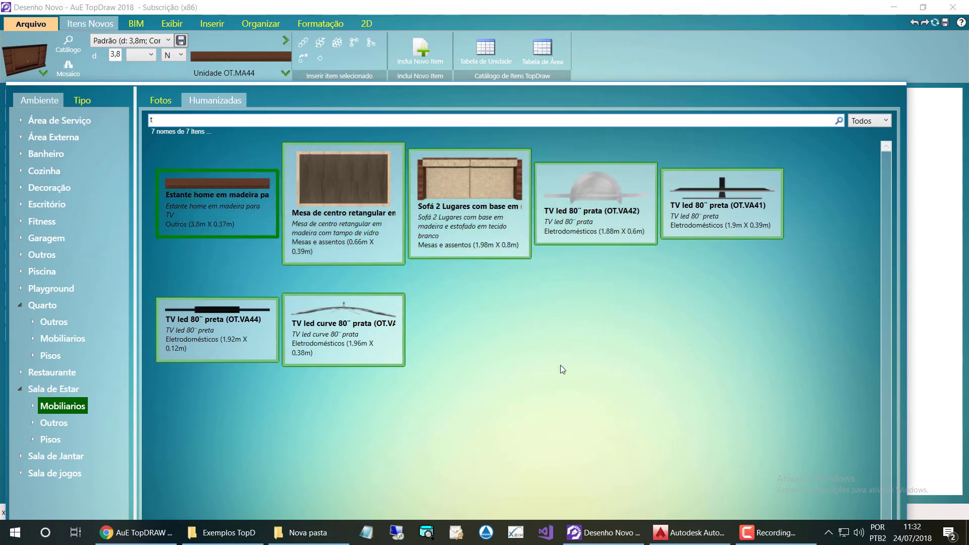
pyautogui.doubleClick(344, 314)
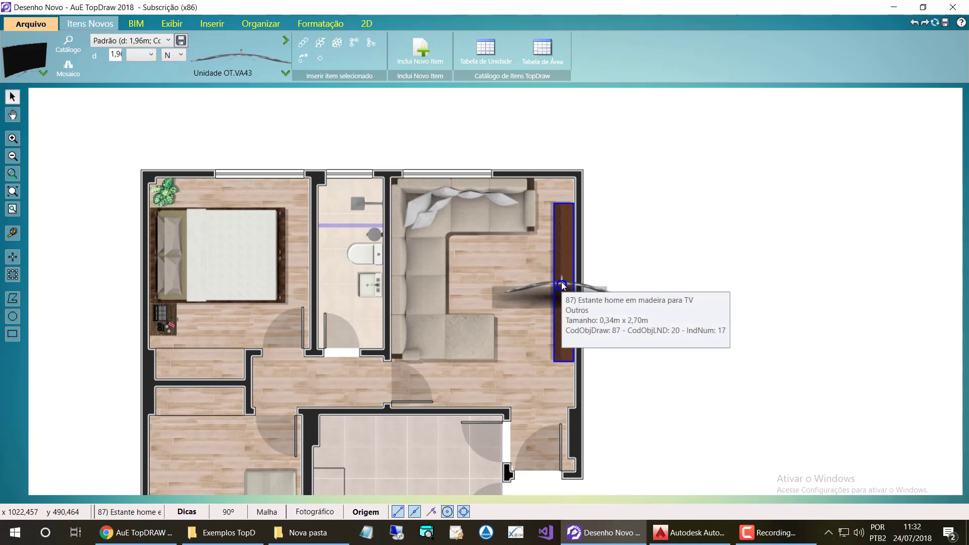
pyautogui.click(563, 285)
pyautogui.scroll(3, 561, 284)
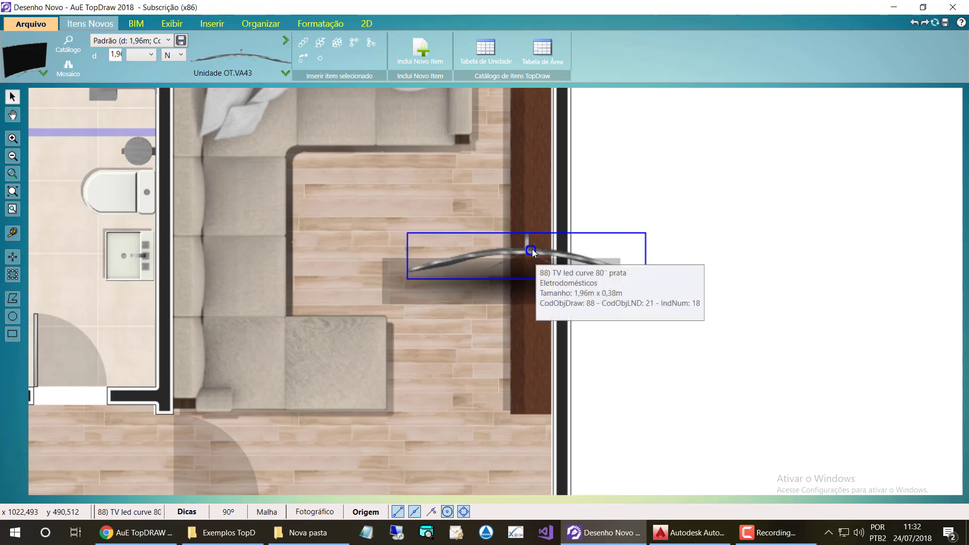
pyautogui.press('space')
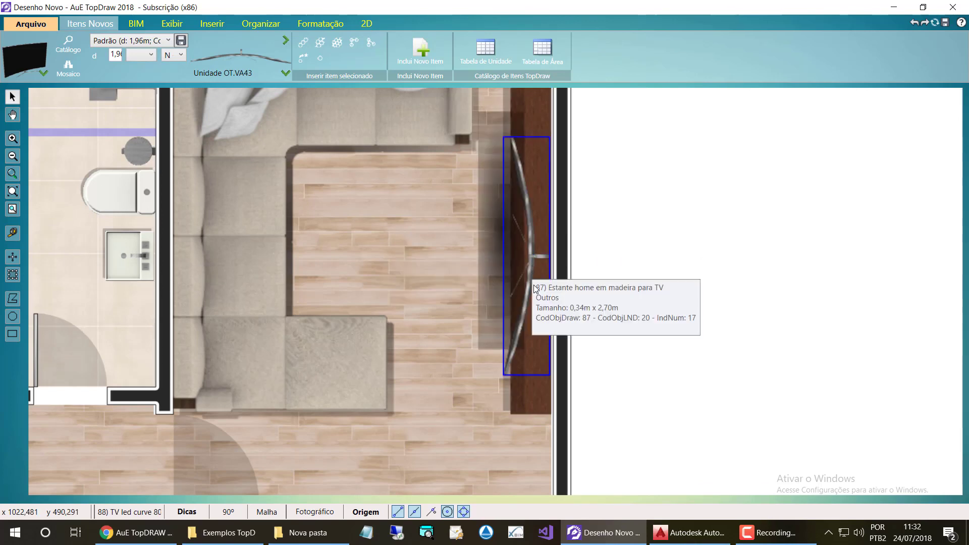
# Step: Undo the accidental move of the TV shelf and slide the curved TV along the shelf toward the window wall
pyautogui.click(530, 250)
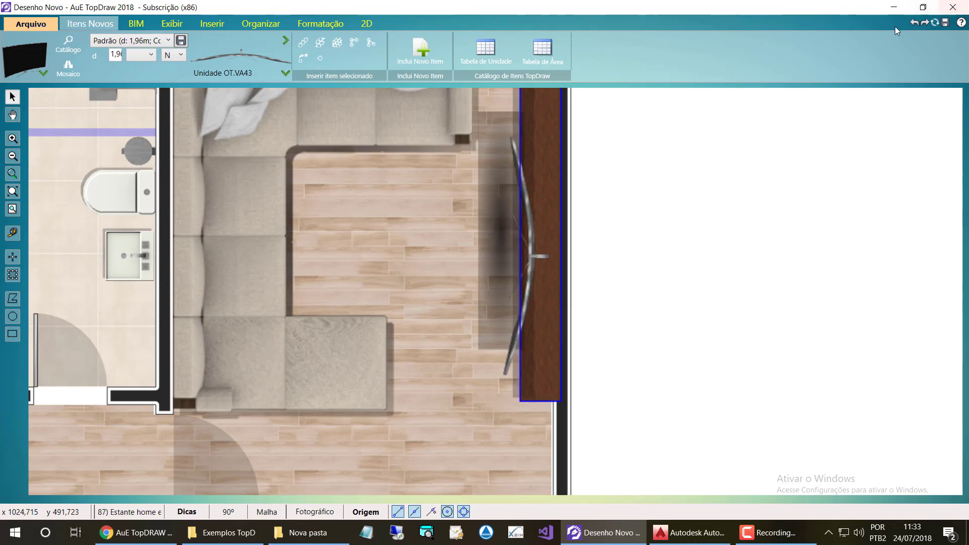
pyautogui.click(915, 23)
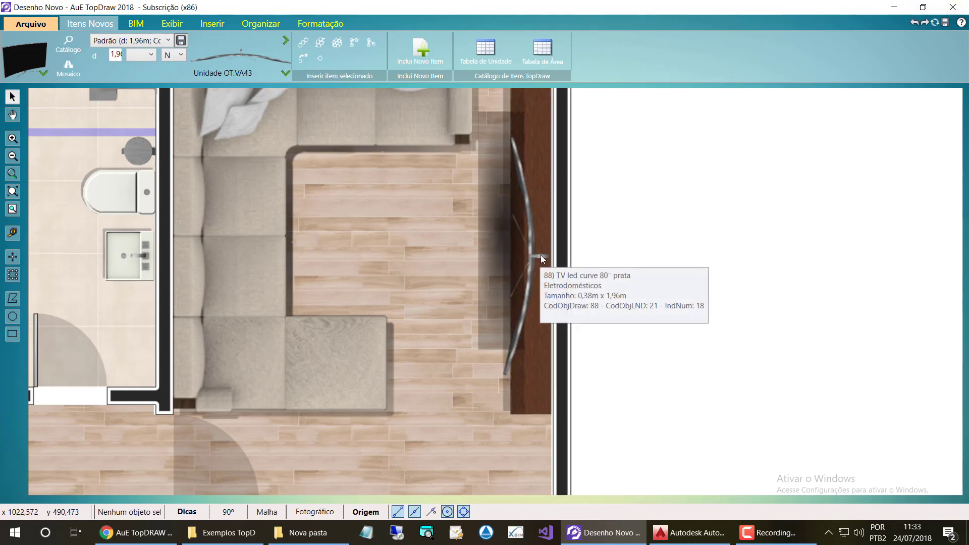
pyautogui.moveTo(541, 254); pyautogui.dragTo(541, 232)
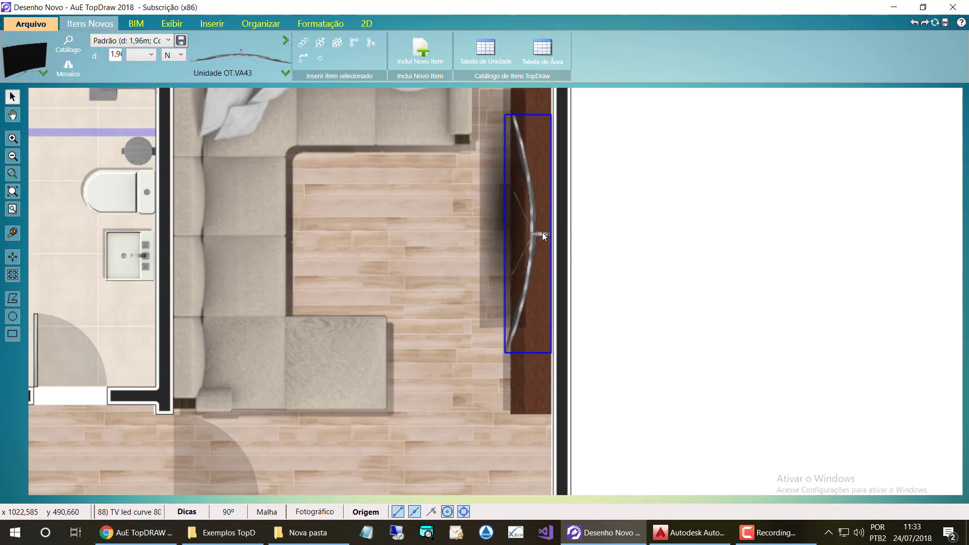
# Step: Apply the Detalhado 2D shadow to the curved TV, set its shadow offset to 1, and deselect the TV
pyautogui.click(310, 25)
pyautogui.click(598, 50)
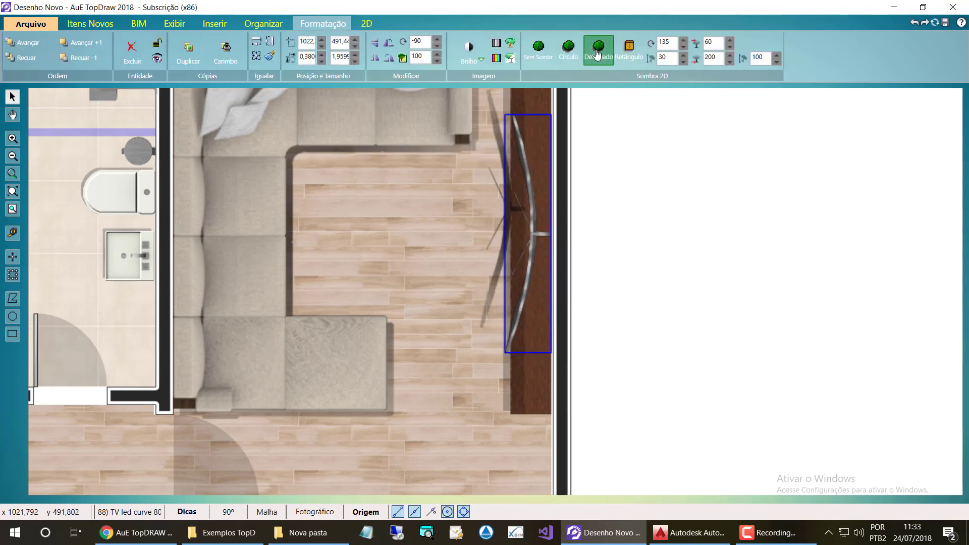
pyautogui.click(682, 61)
pyautogui.click(683, 61)
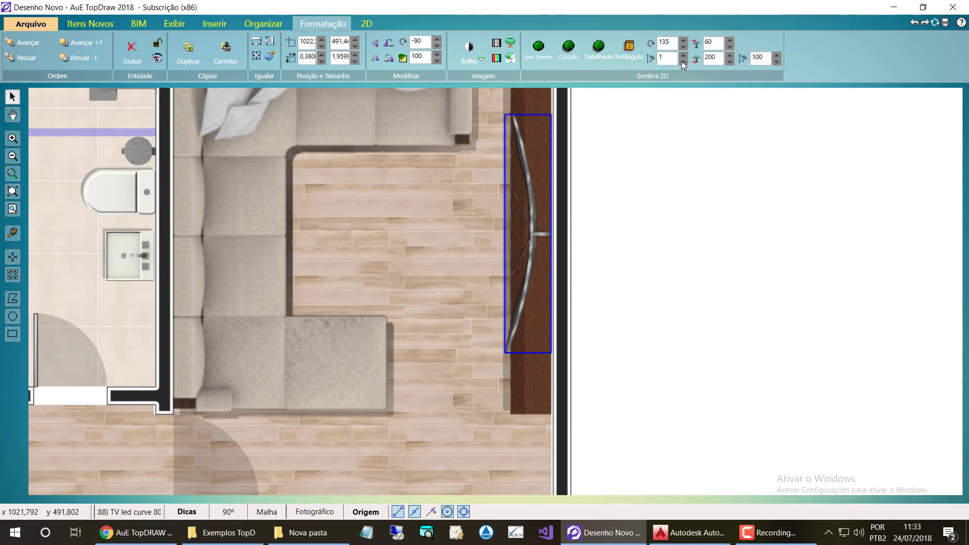
pyautogui.click(693, 289)
# Step: Draw a rectangle of about 0.53 x 1.10 m over the rectangular outline against the wall of the tiled room beside the single bedroom
pyautogui.scroll(-3, 487, 231)
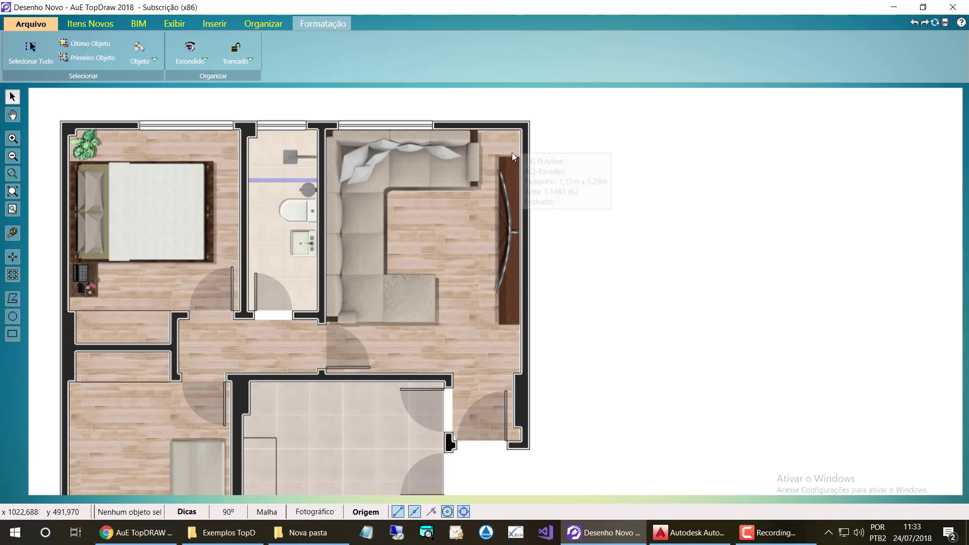
pyautogui.scroll(-3, 510, 153)
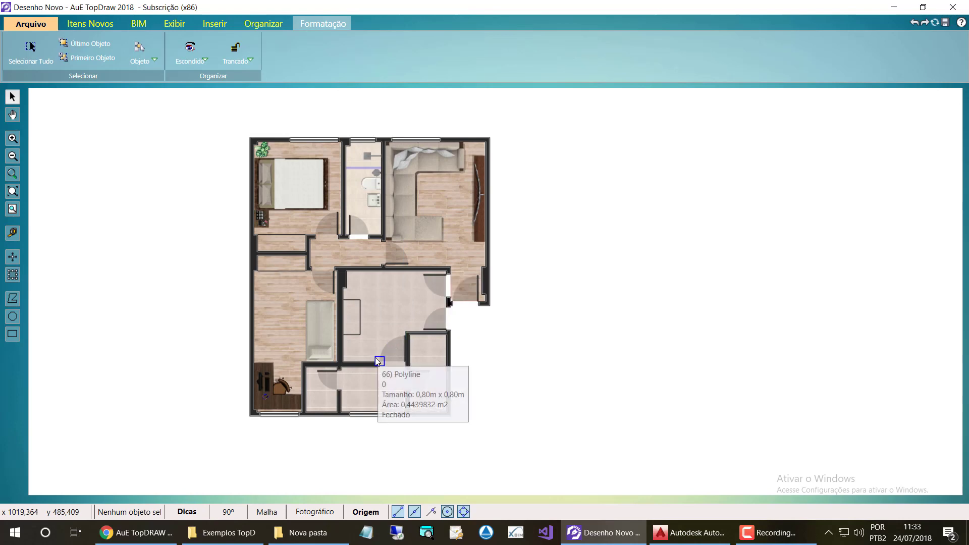
pyautogui.scroll(2, 375, 356)
pyautogui.scroll(-2, 358, 344)
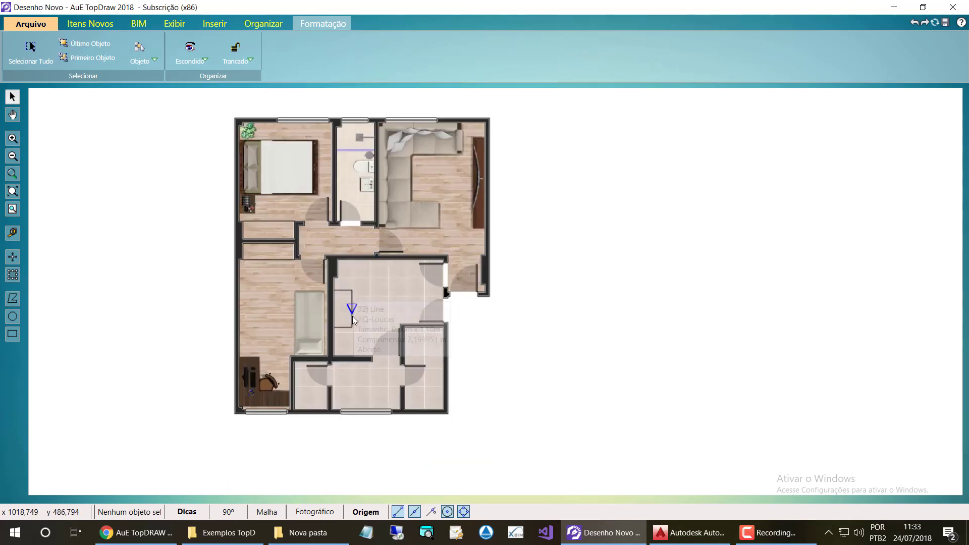
pyautogui.scroll(3, 354, 328)
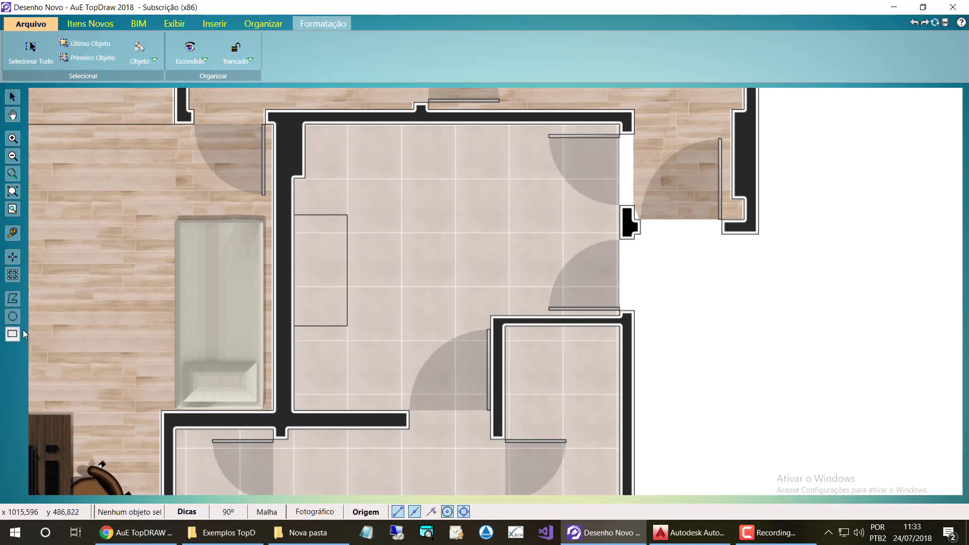
pyautogui.moveTo(295, 214); pyautogui.dragTo(347, 325)
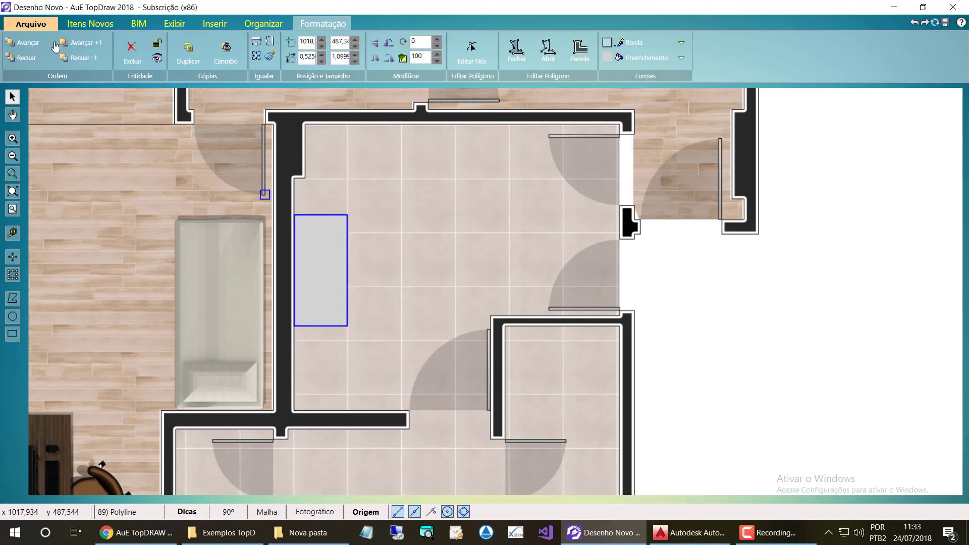
# Step: Find the Granito Branco São Paulo countertop material (BAN.GR) in the kitchen catalogue photos and apply it to the drawn rectangle
pyautogui.click(90, 24)
pyautogui.click(68, 45)
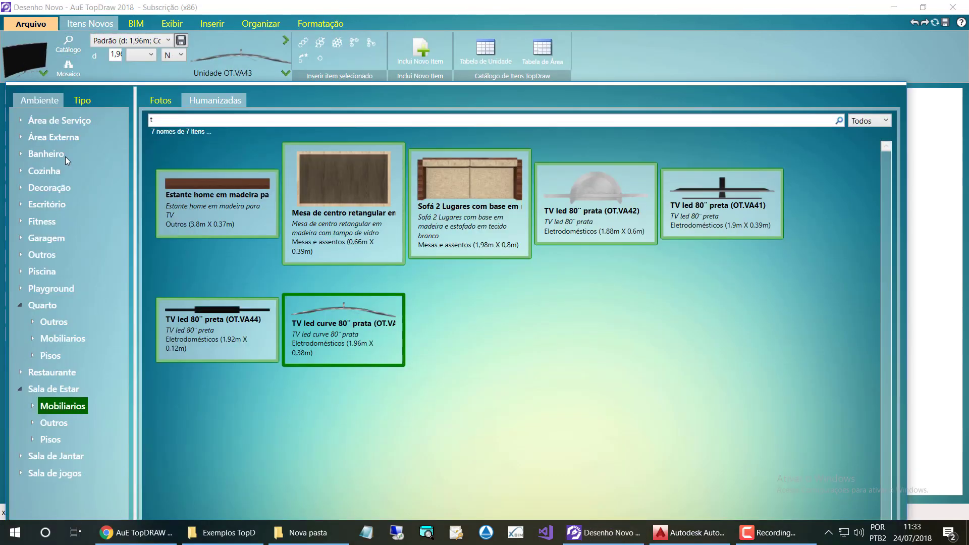
pyautogui.click(23, 169)
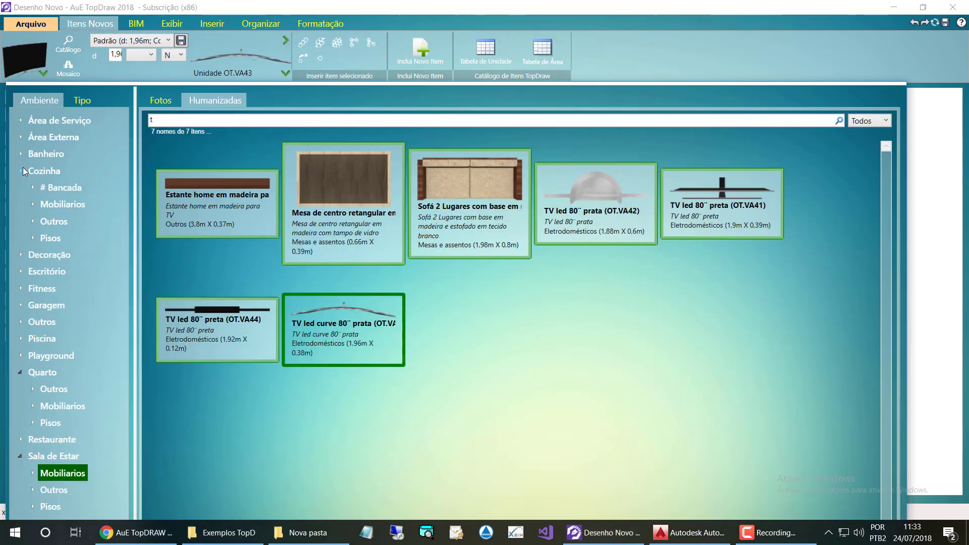
pyautogui.click(52, 190)
pyautogui.click(160, 101)
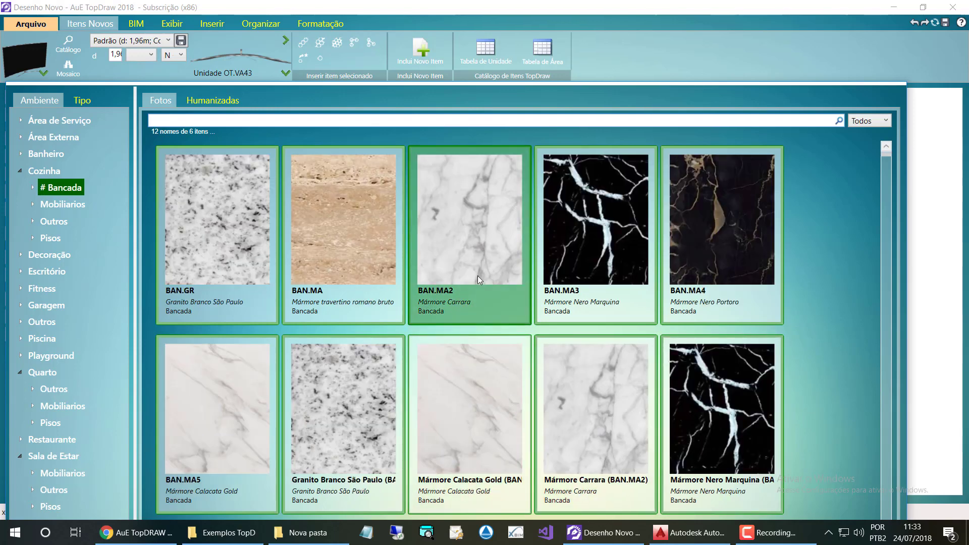
pyautogui.scroll(-1, 649, 288)
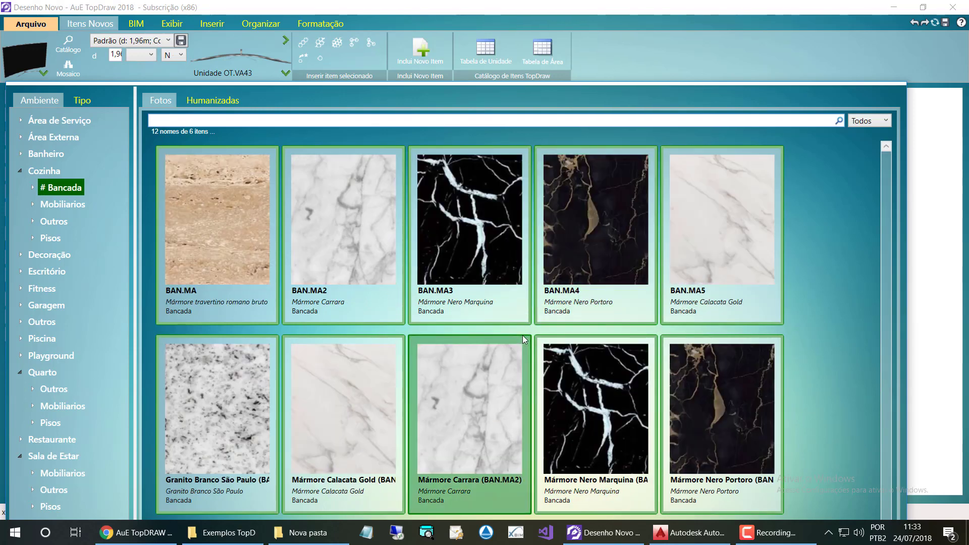
pyautogui.scroll(1, 523, 335)
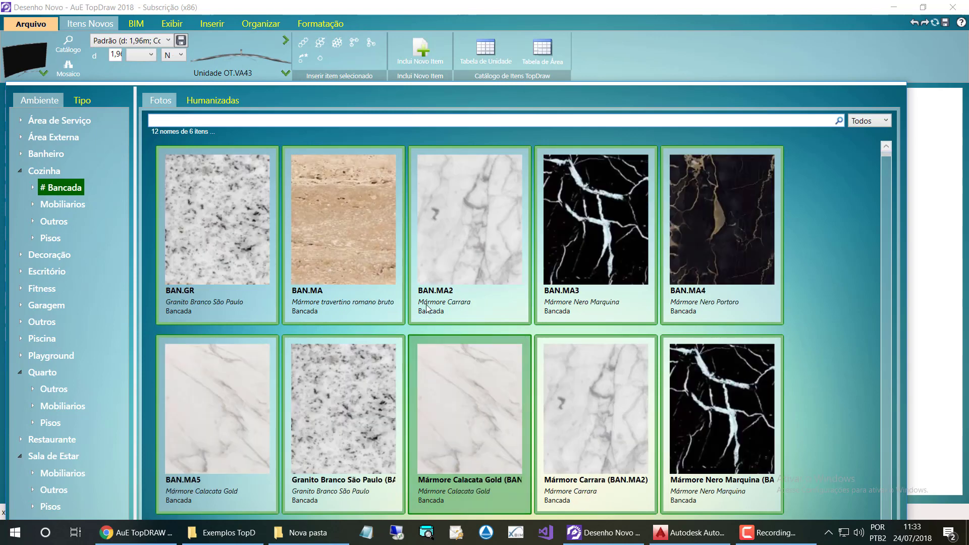
pyautogui.doubleClick(246, 247)
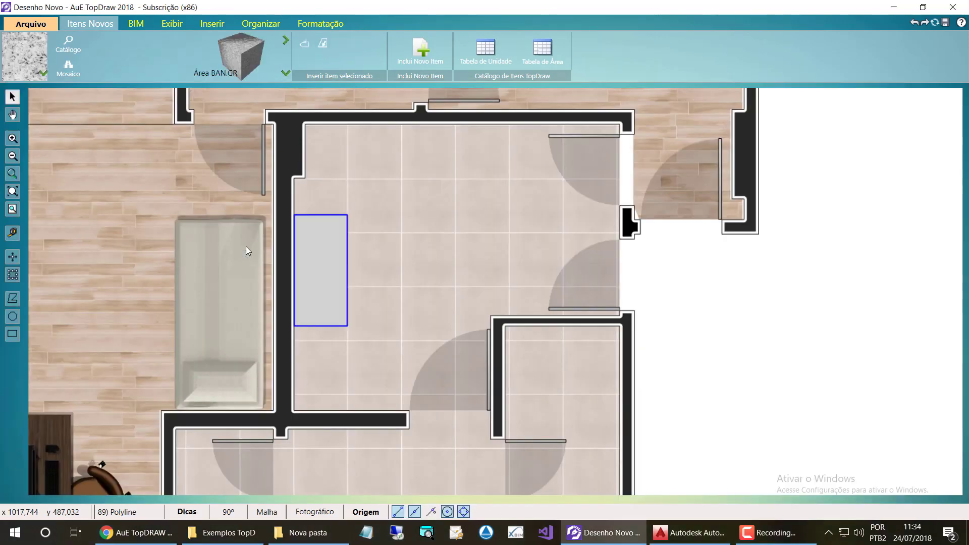
pyautogui.click(322, 44)
pyautogui.click(325, 271)
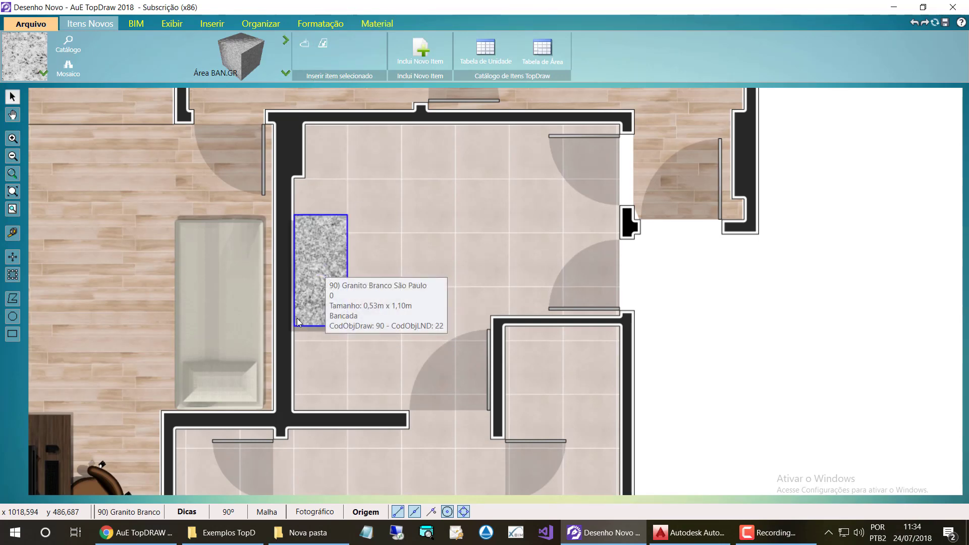
pyautogui.scroll(4, 322, 252)
pyautogui.scroll(-4, 322, 255)
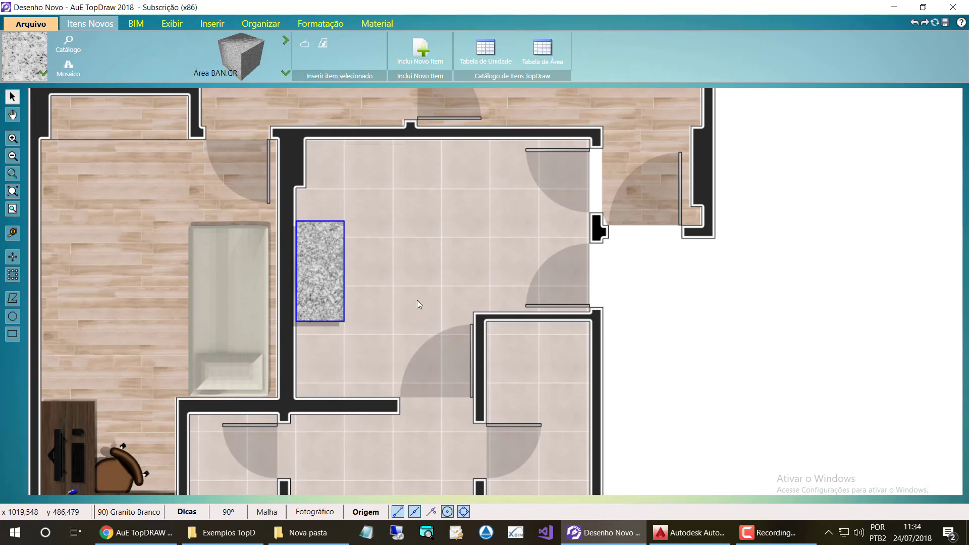
# Step: Find the stainless steel sink Cuba em inox OT.AC24 among the kitchen furniture, place it on the granite counter and rotate it to -270 degrees
pyautogui.click(19, 51)
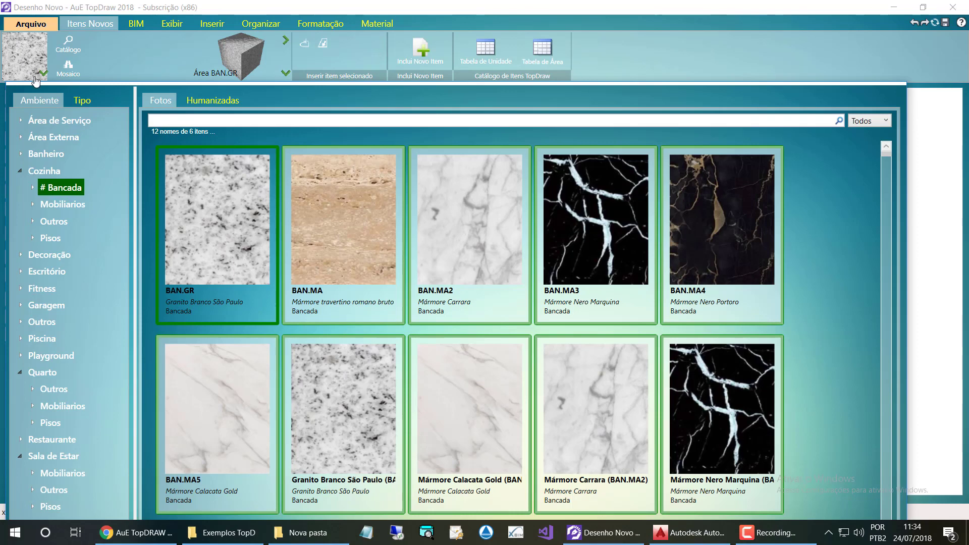
pyautogui.click(57, 206)
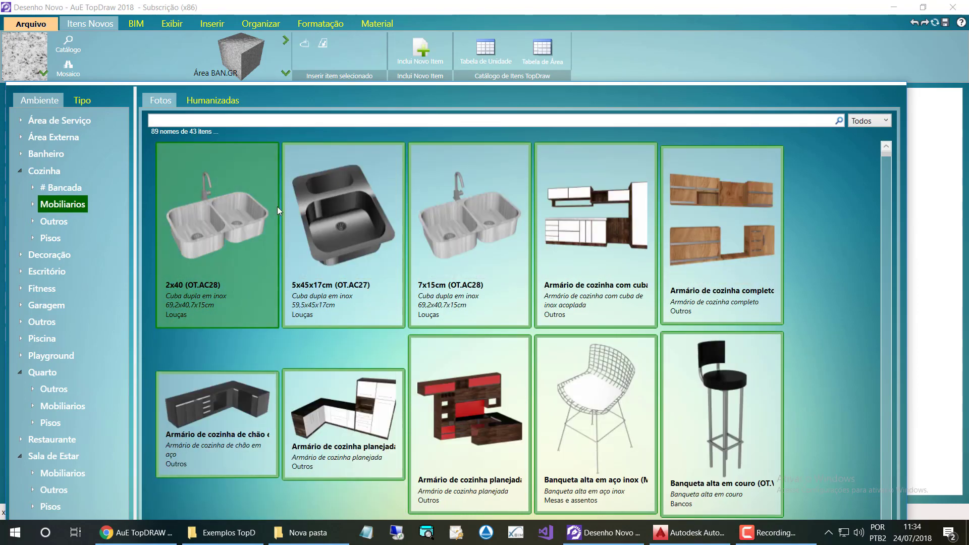
pyautogui.write('t')
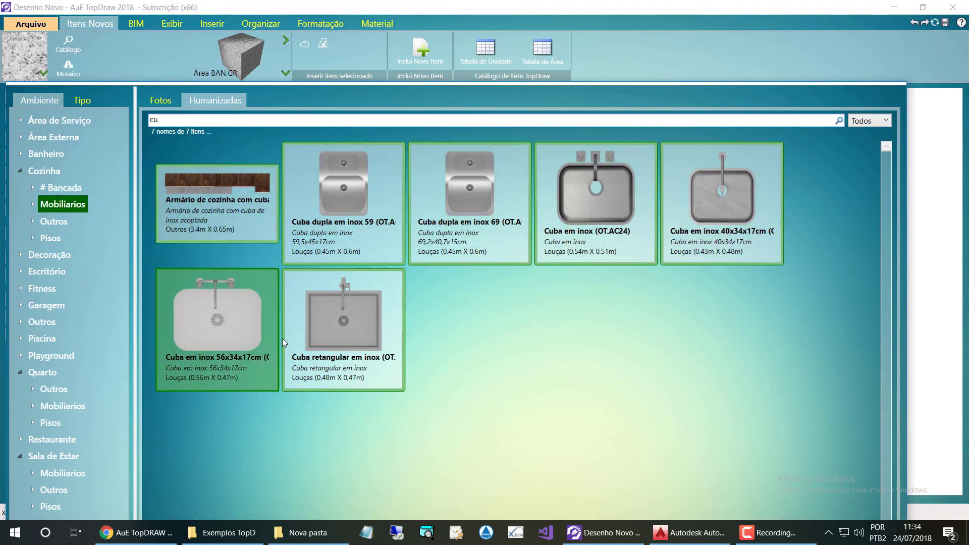
pyautogui.doubleClick(599, 216)
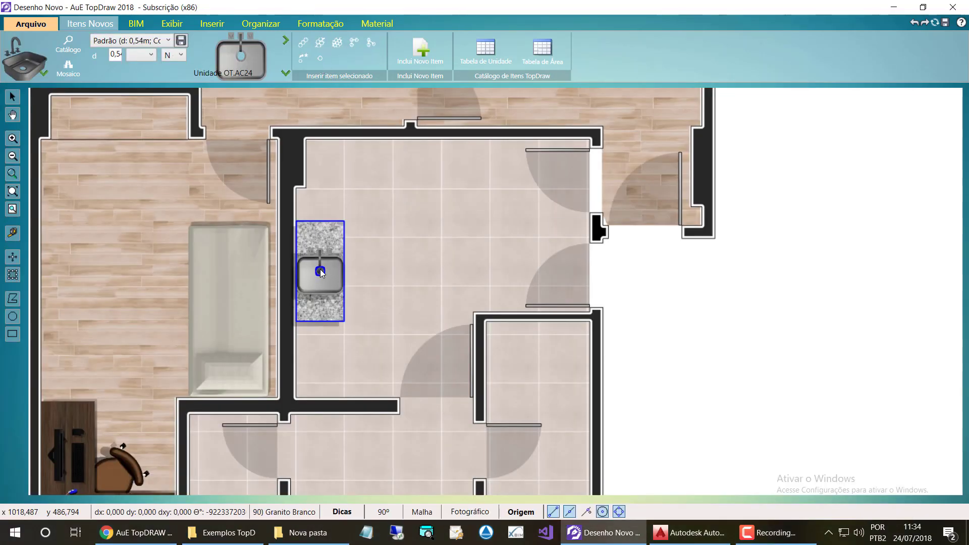
pyautogui.click(319, 271)
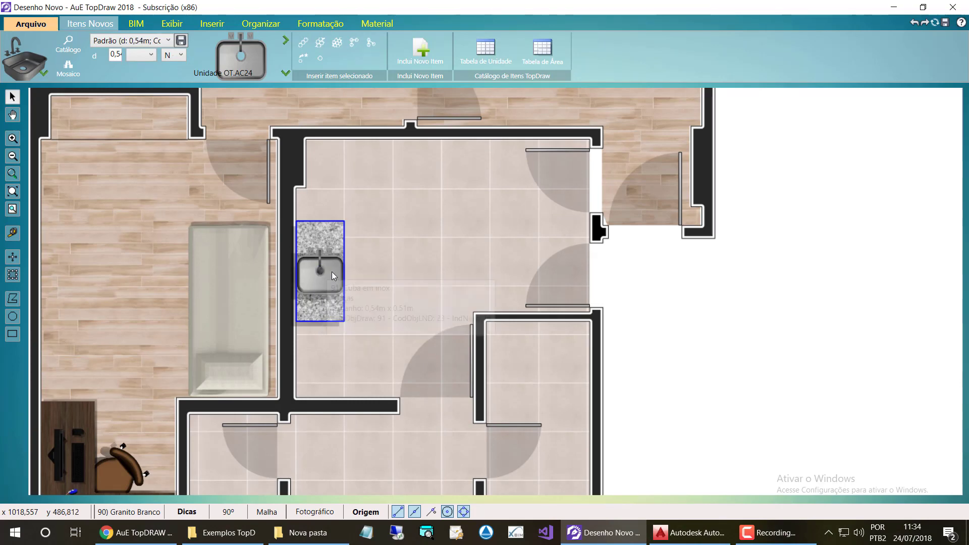
pyautogui.click(332, 271)
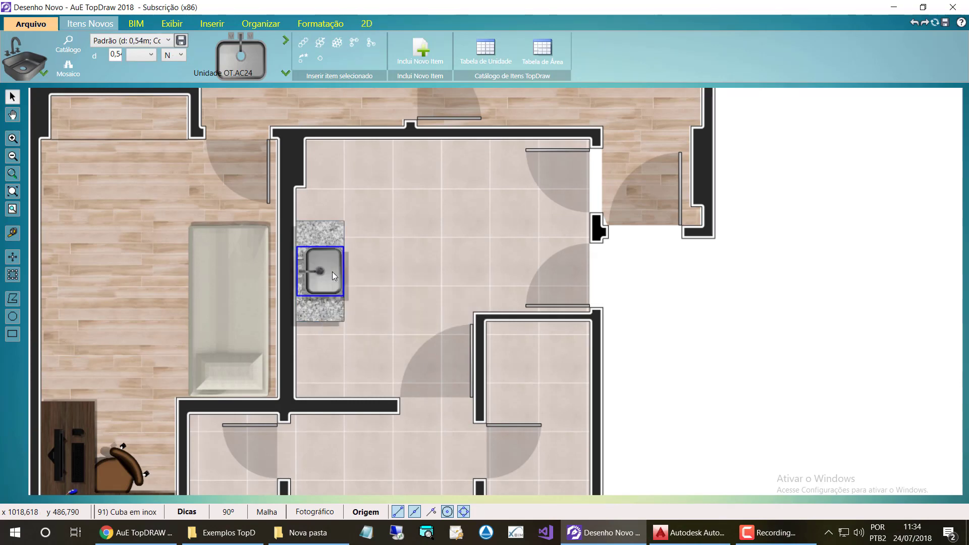
# Step: Remove the 2D shadow from the stainless steel sink on the granite counter
pyautogui.scroll(3, 332, 271)
pyautogui.scroll(2, 326, 268)
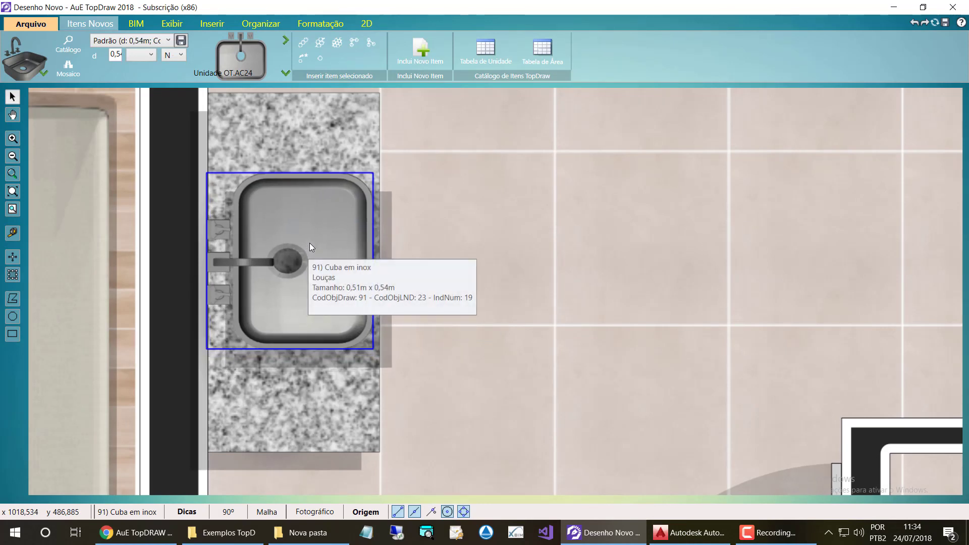
pyautogui.click(319, 25)
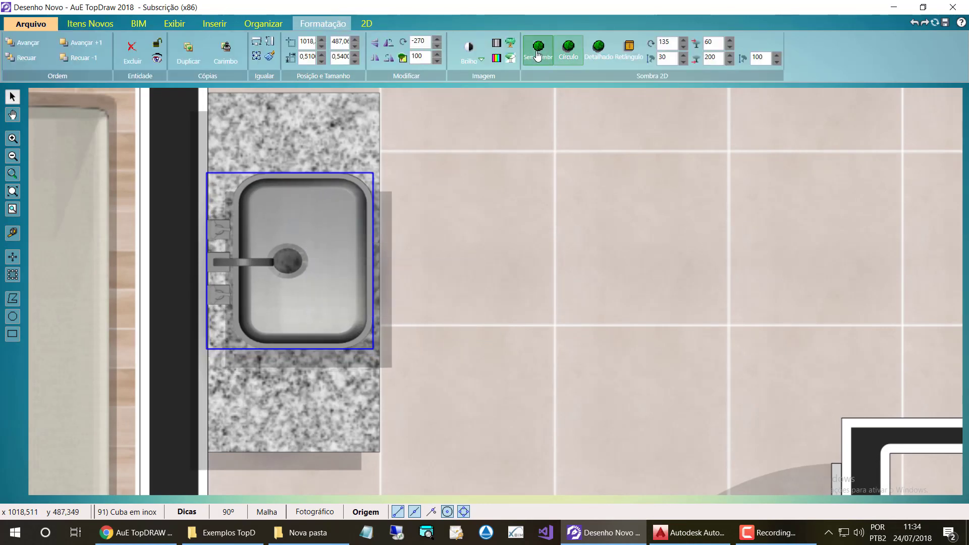
pyautogui.click(537, 59)
pyautogui.scroll(-2, 322, 256)
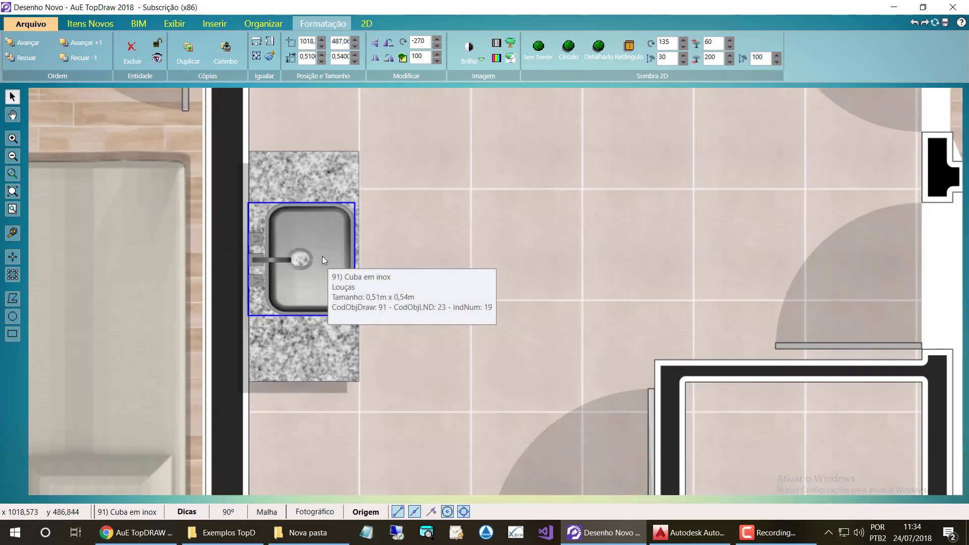
pyautogui.scroll(-1, 317, 247)
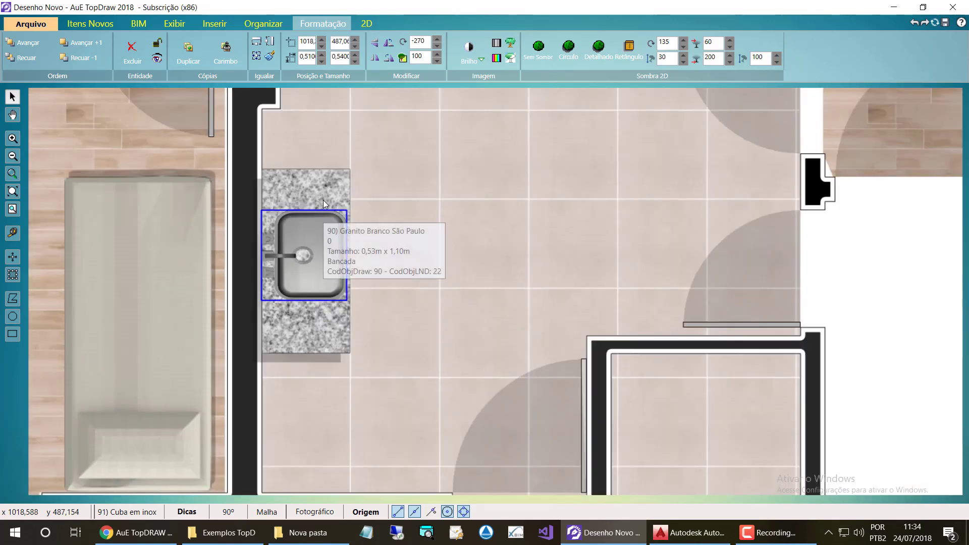
# Step: Brighten the stainless steel sink by setting its image gamma to 1,4, and deselect it
pyautogui.click(323, 200)
pyautogui.click(318, 239)
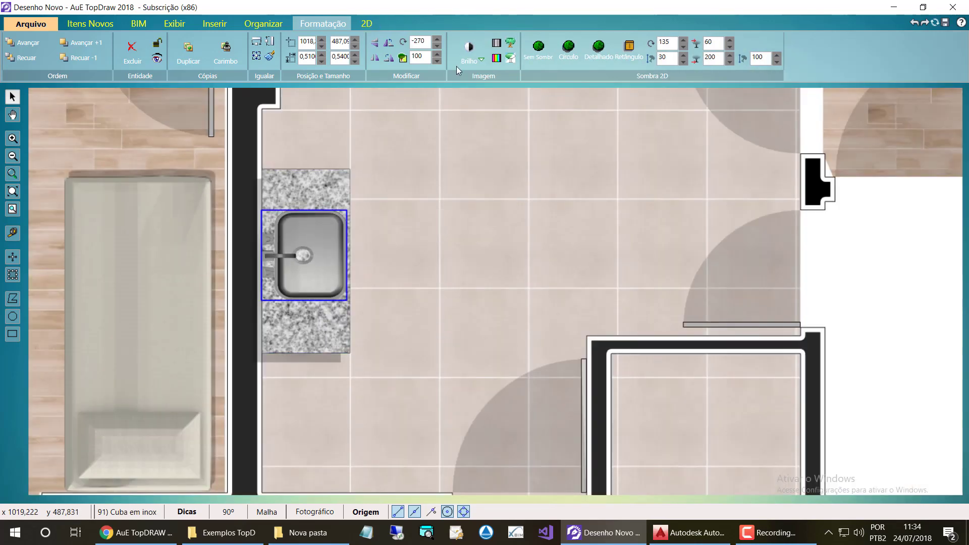
pyautogui.click(470, 55)
pyautogui.click(568, 120)
pyautogui.click(569, 119)
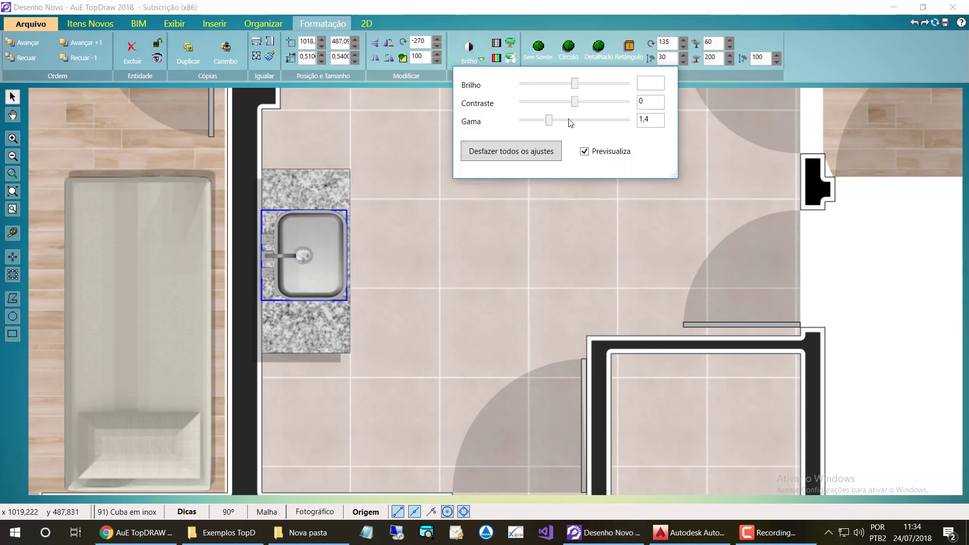
pyautogui.click(914, 312)
pyautogui.scroll(-3, 368, 247)
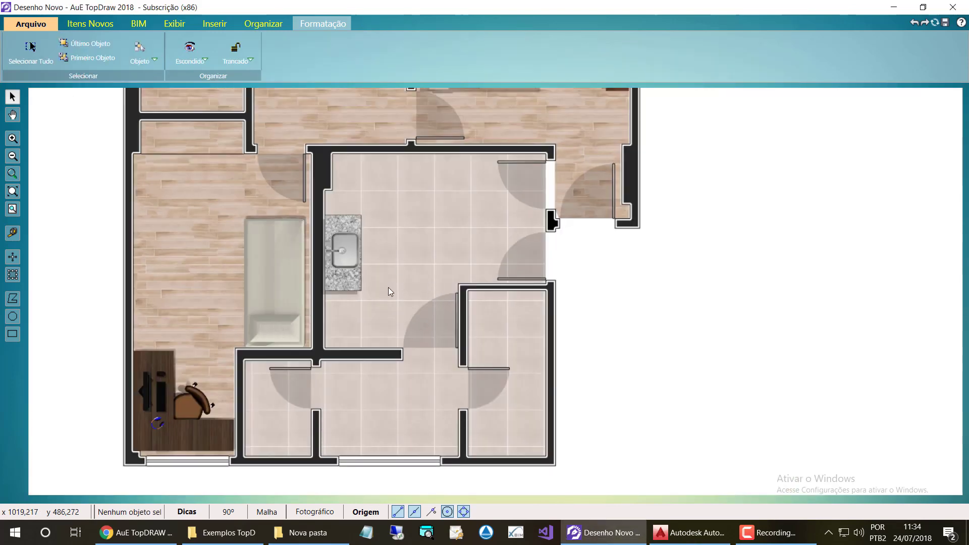
# Step: Nudge the stainless steel sink into line with the wall side of the granite counter and deselect it
pyautogui.scroll(2, 388, 286)
pyautogui.click(330, 221)
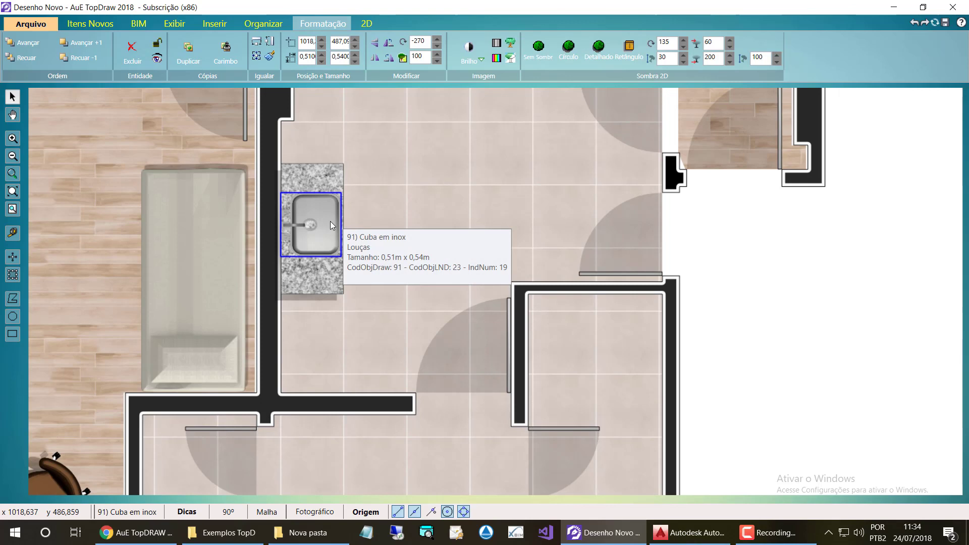
pyautogui.moveTo(330, 222); pyautogui.dragTo(329, 222)
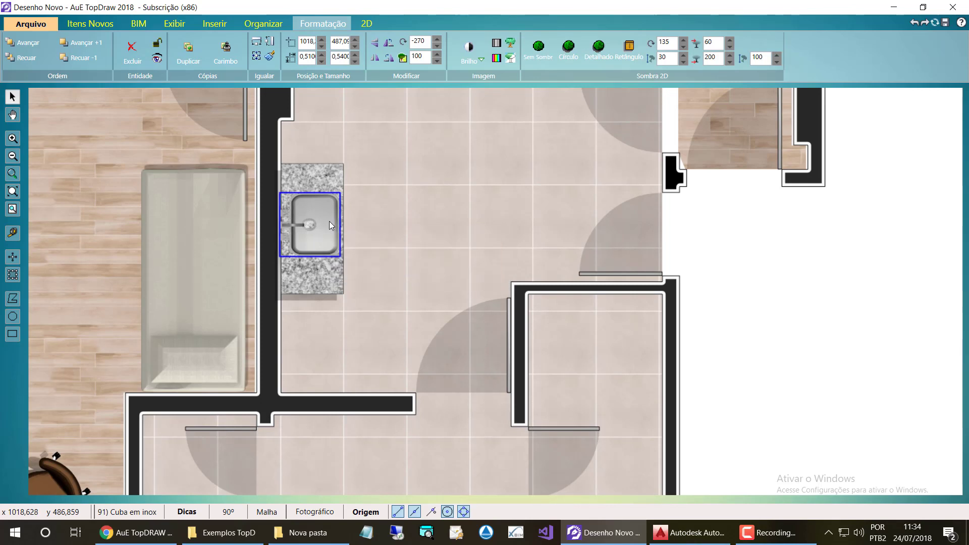
pyautogui.click(798, 300)
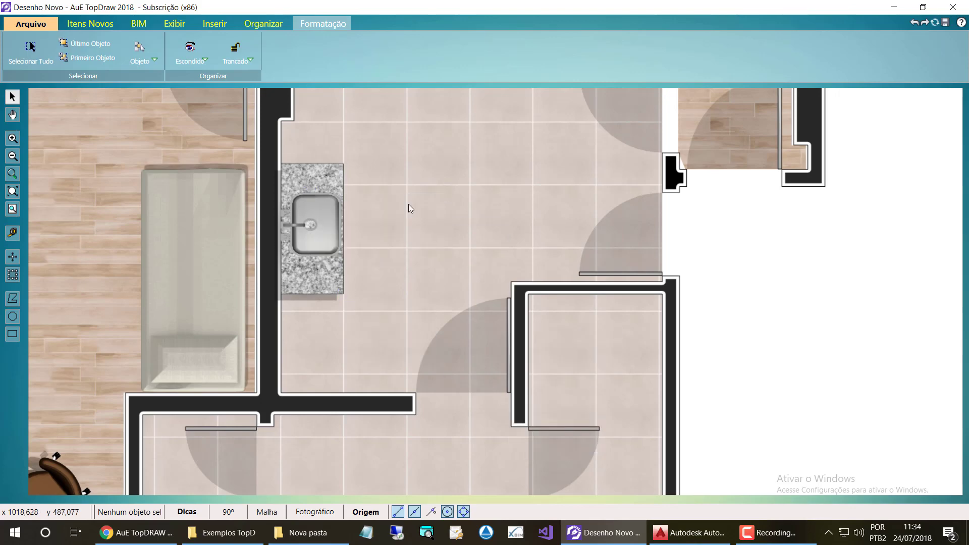
pyautogui.scroll(4, 300, 254)
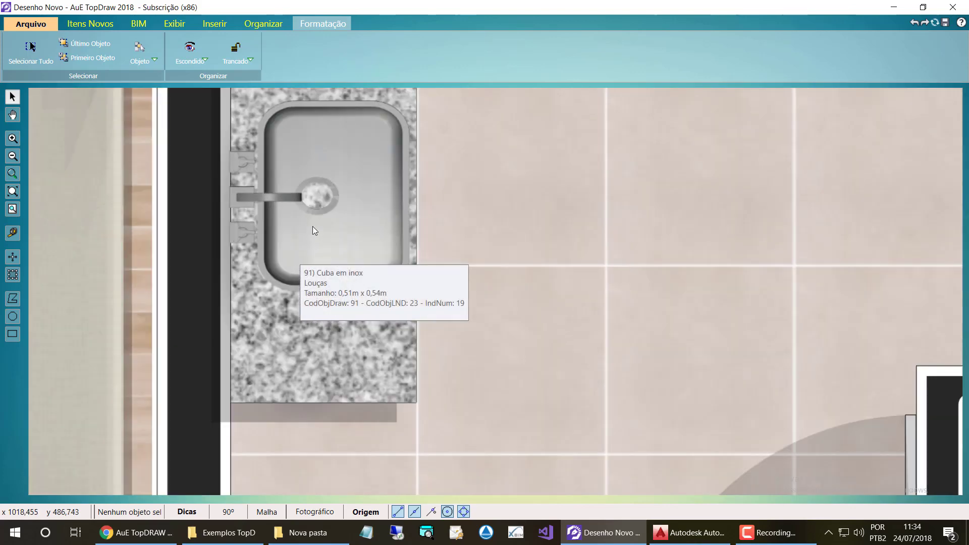
pyautogui.click(308, 227)
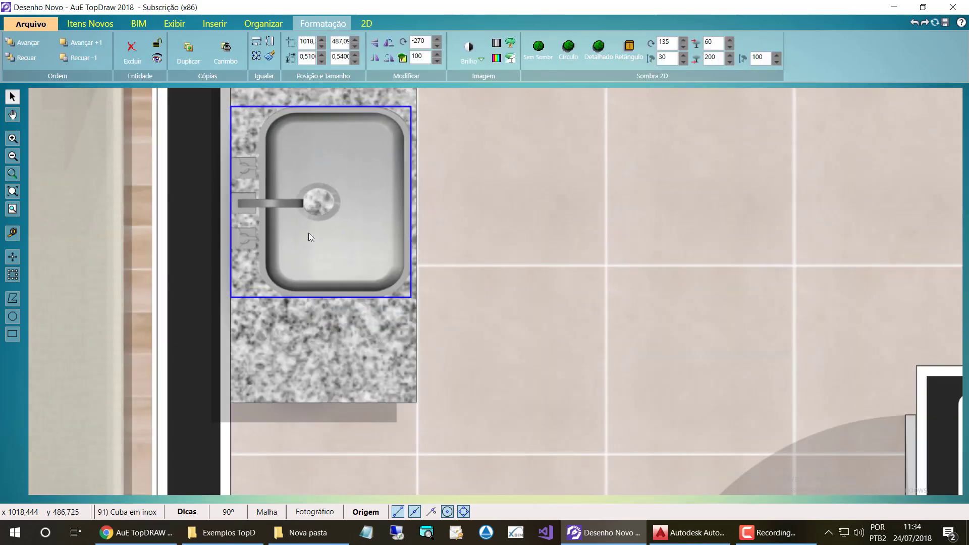
pyautogui.scroll(-1, 307, 232)
pyautogui.scroll(-3, 307, 238)
pyautogui.click(702, 280)
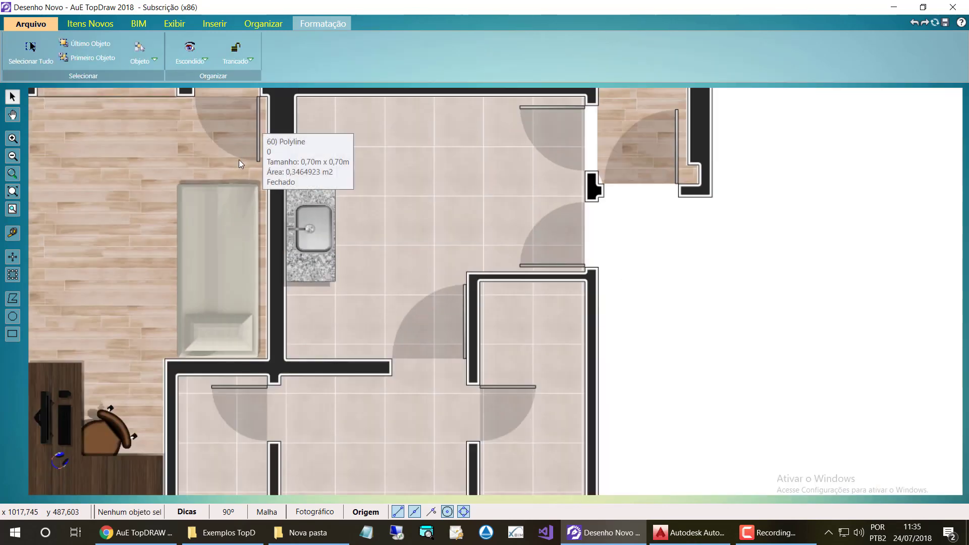
# Step: Find the Cooktop 5 bocas em aço inox in the catalogue, place it below the counter, rotate it to -90 degrees and move it against the wall
pyautogui.click(107, 24)
pyautogui.click(68, 44)
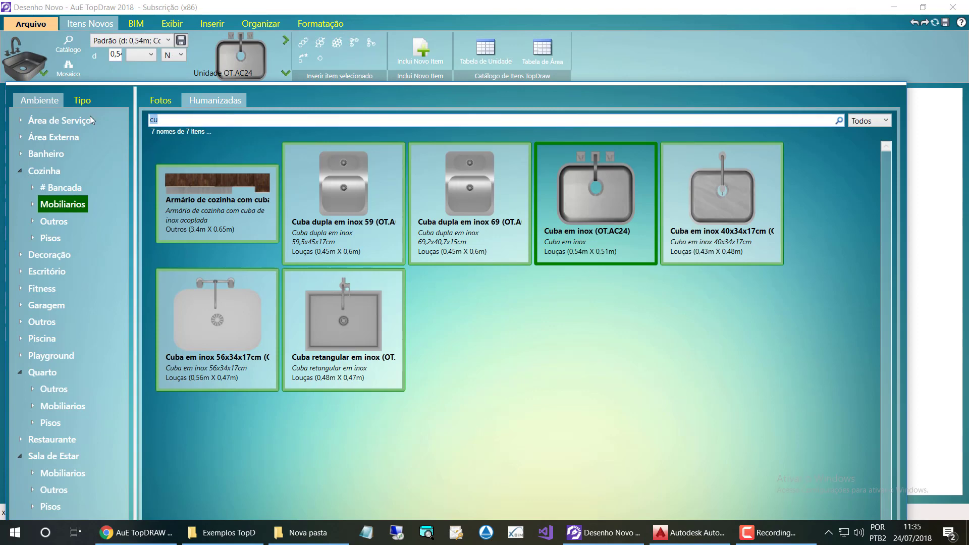
pyautogui.write('coo')
pyautogui.click(610, 181)
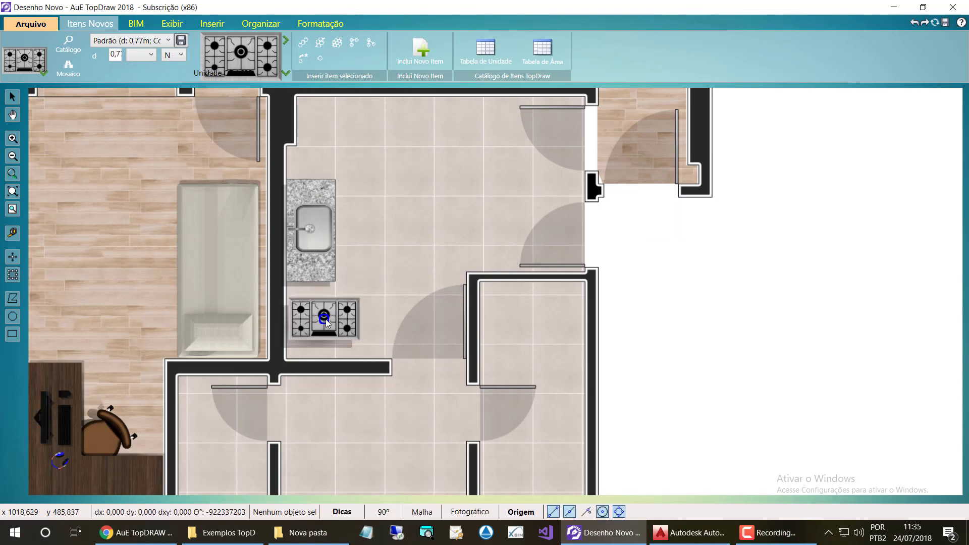
pyautogui.click(325, 319)
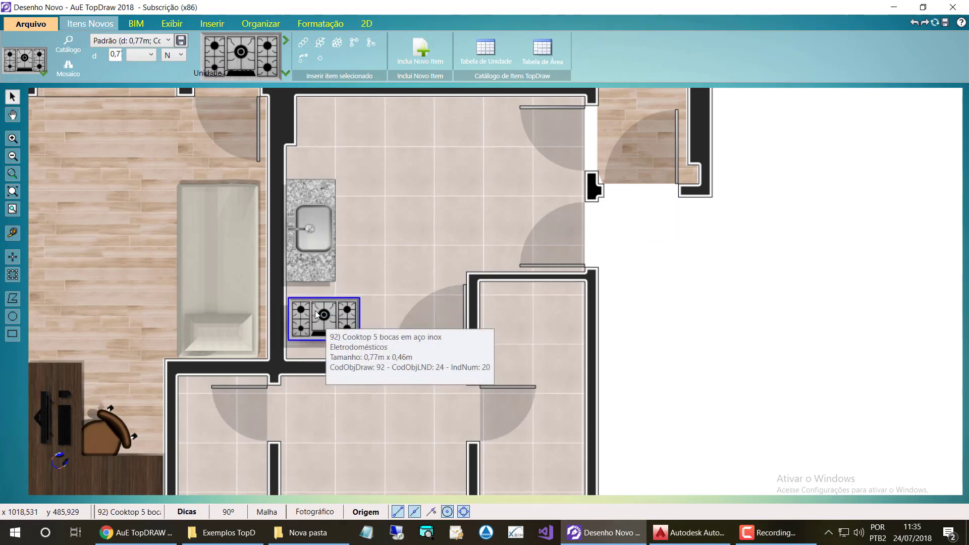
pyautogui.press('space')
pyautogui.scroll(3, 316, 314)
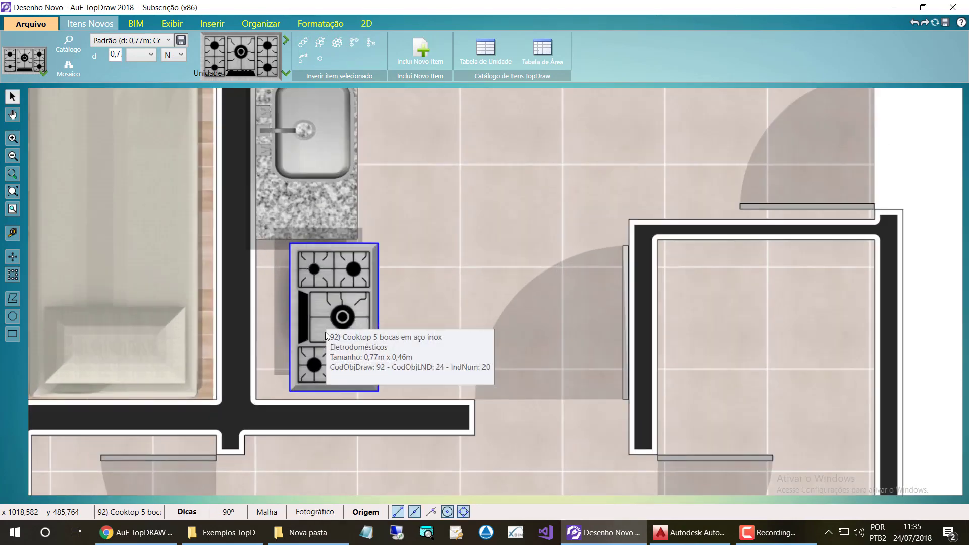
pyautogui.scroll(2, 325, 331)
pyautogui.moveTo(319, 333); pyautogui.dragTo(276, 333)
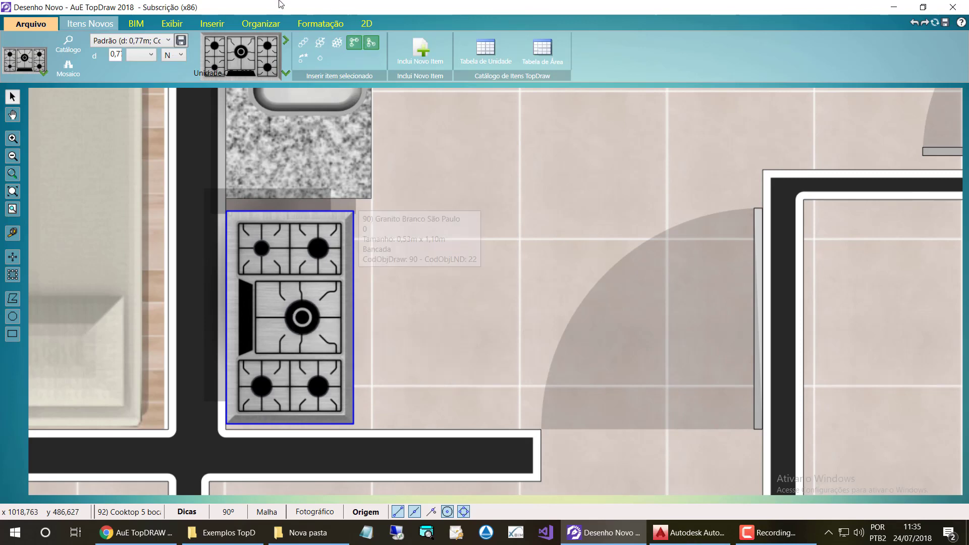
# Step: Adjust the cooktop's 2D shadow, setting its angle to -10 and its offset to 5
pyautogui.click(260, 23)
pyautogui.click(312, 23)
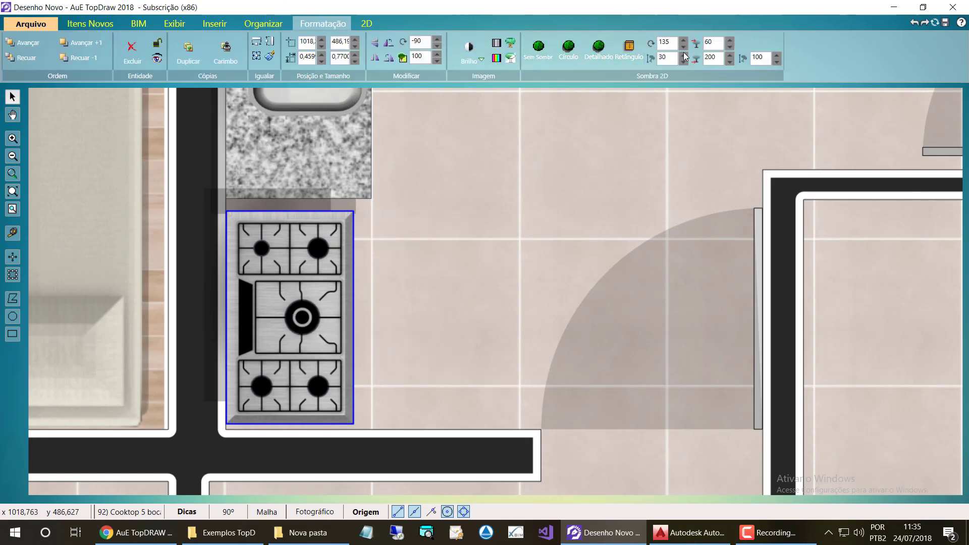
pyautogui.click(599, 48)
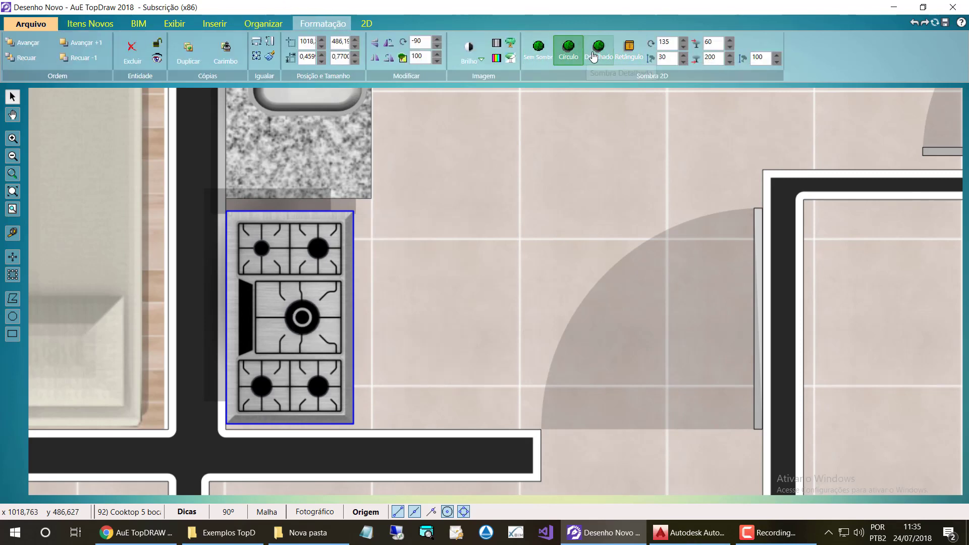
pyautogui.click(682, 48)
pyautogui.click(682, 48)
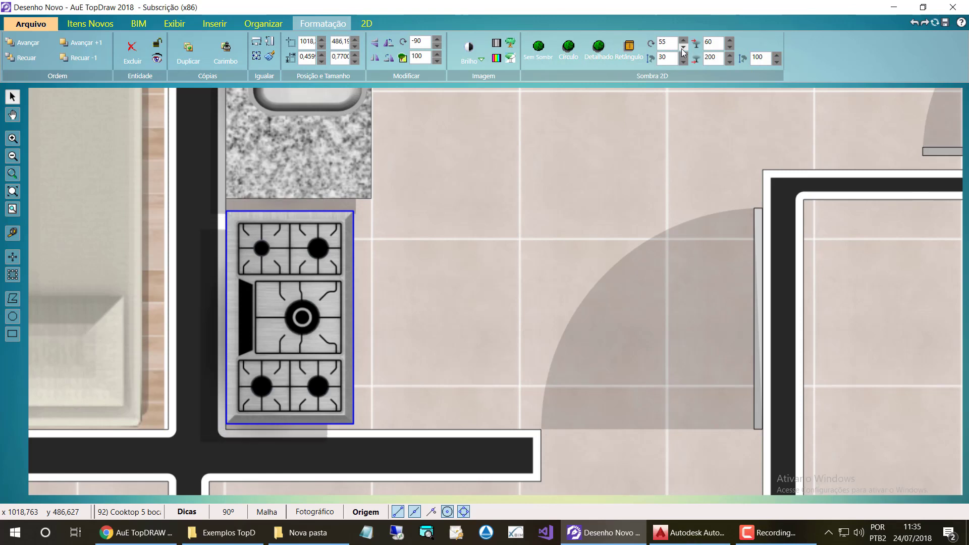
pyautogui.click(683, 60)
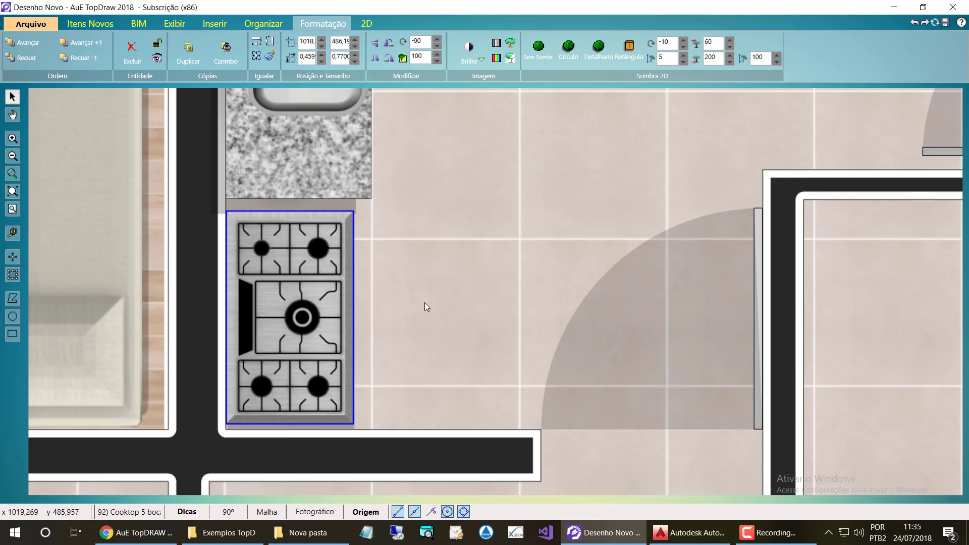
# Step: Search the item catalogue for "gela" and choose the Geladeira duplex inox e preto
pyautogui.scroll(-2, 423, 308)
pyautogui.scroll(-2, 386, 320)
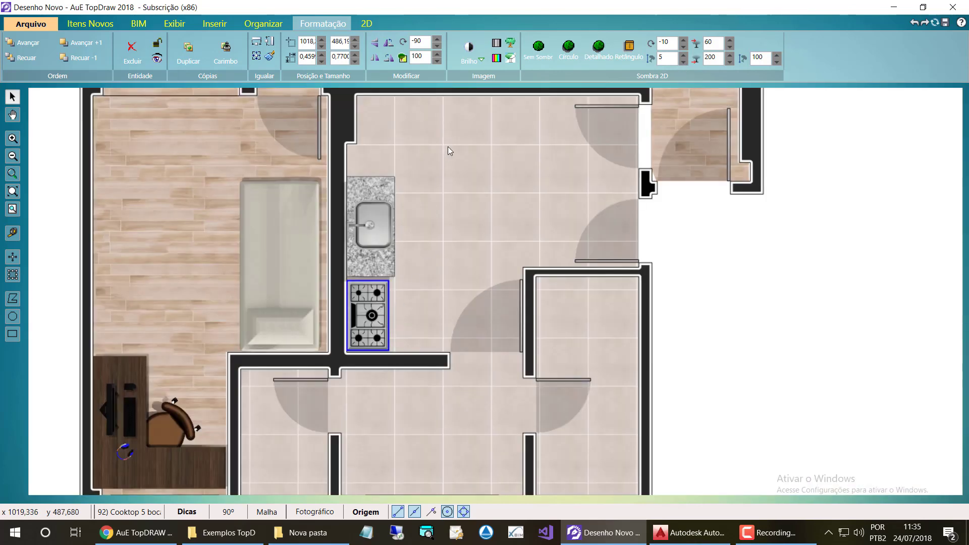
pyautogui.click(109, 27)
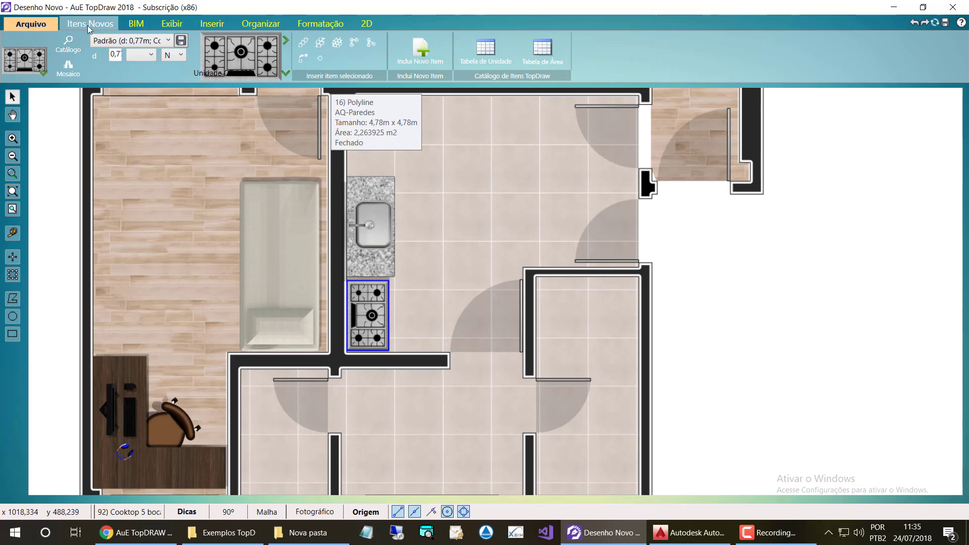
pyautogui.click(69, 44)
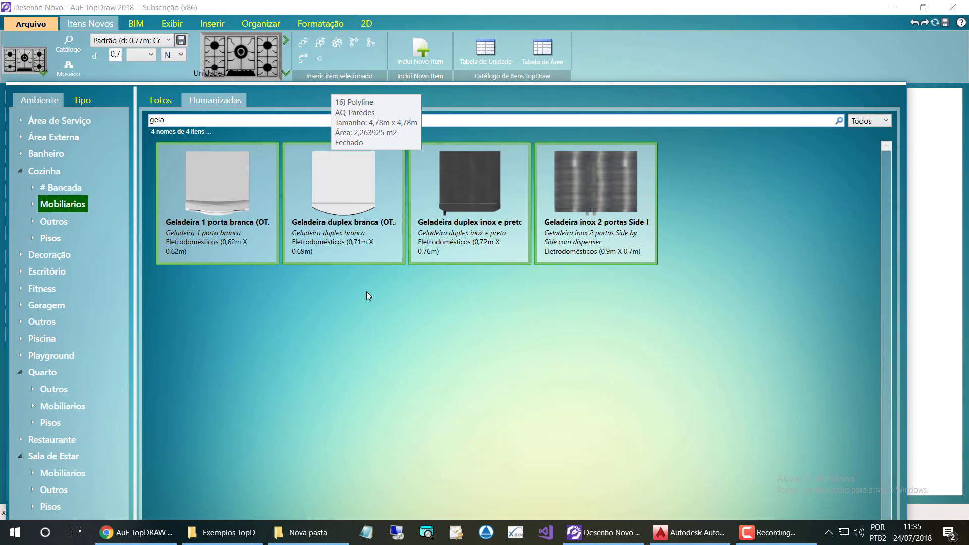
pyautogui.doubleClick(464, 191)
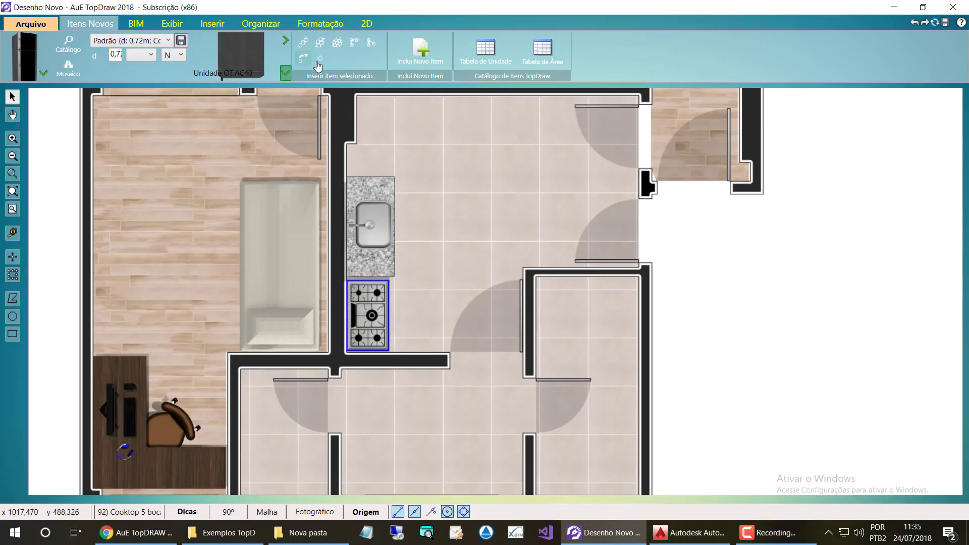
# Step: Place the refrigerator as a single unit against the kitchen's upper wall and shift it slightly toward the sink side
pyautogui.click(317, 62)
pyautogui.scroll(-2, 439, 257)
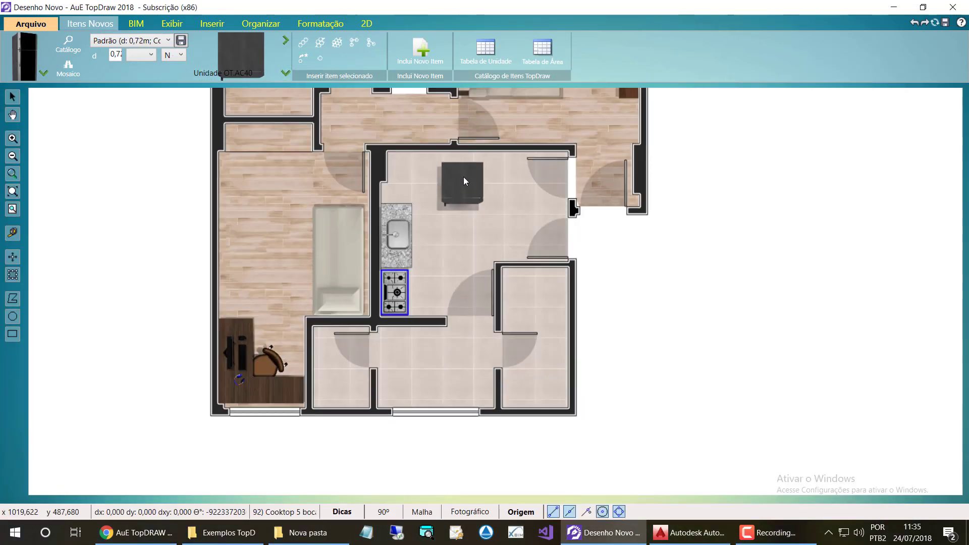
pyautogui.scroll(2, 463, 177)
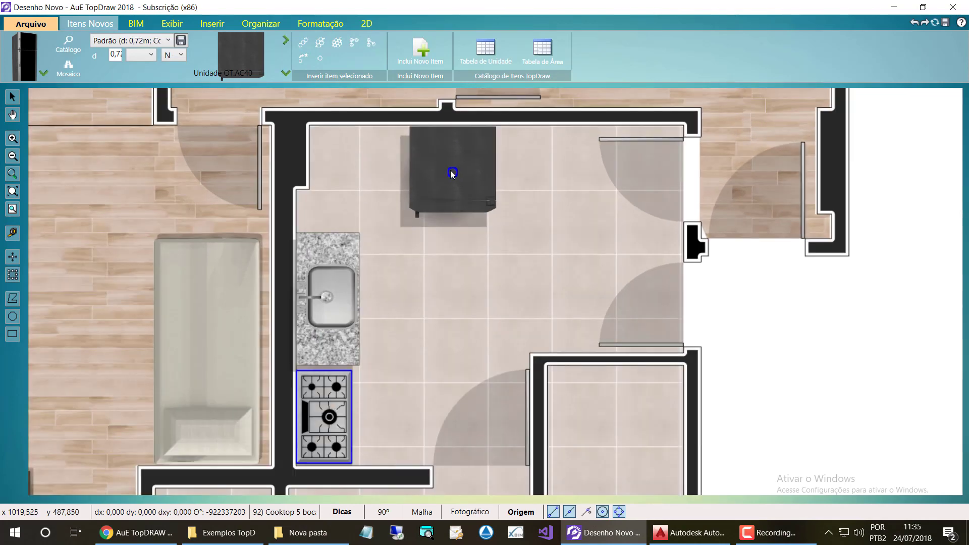
pyautogui.click(450, 170)
pyautogui.click(453, 159)
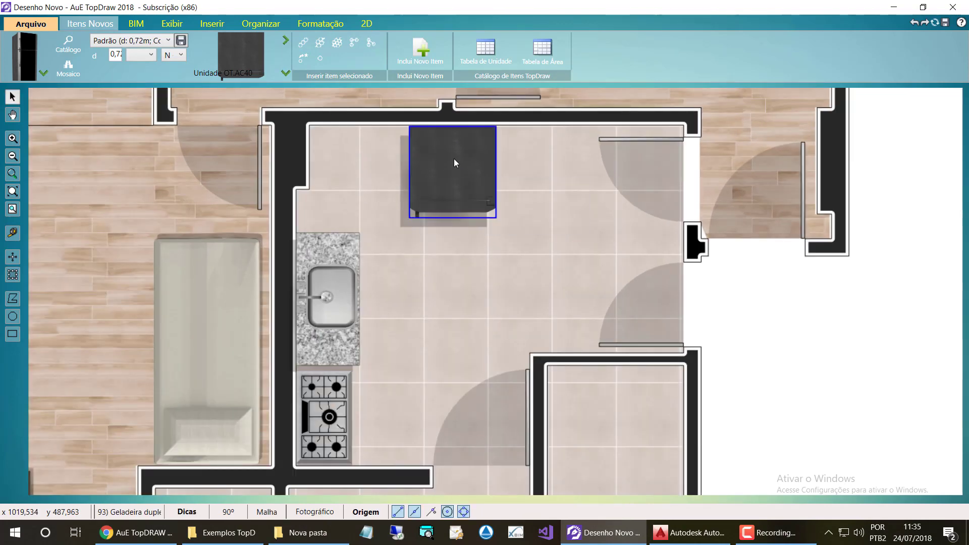
pyautogui.moveTo(454, 159); pyautogui.dragTo(449, 159)
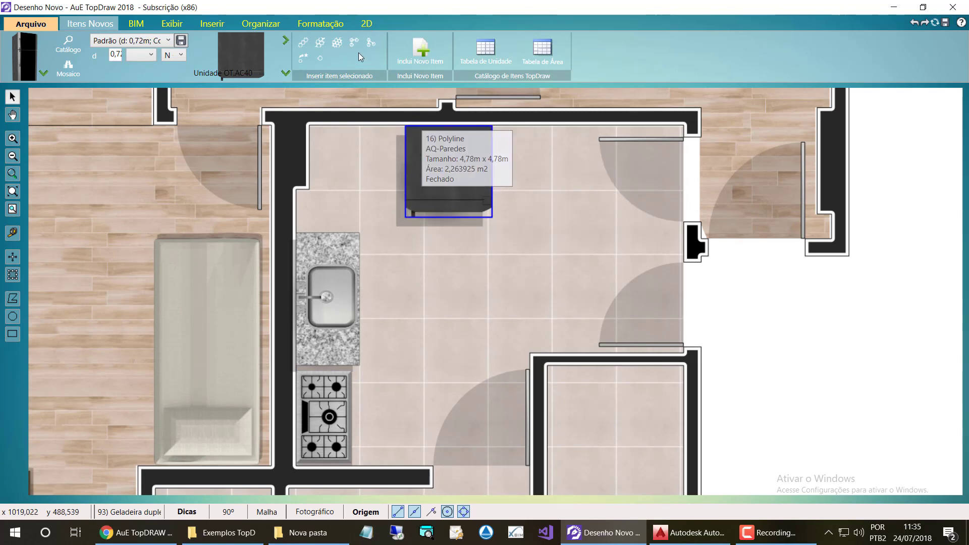
# Step: Adjust the refrigerator's 2D shadow, setting its angle to 115 and its offset to 20
pyautogui.click(321, 23)
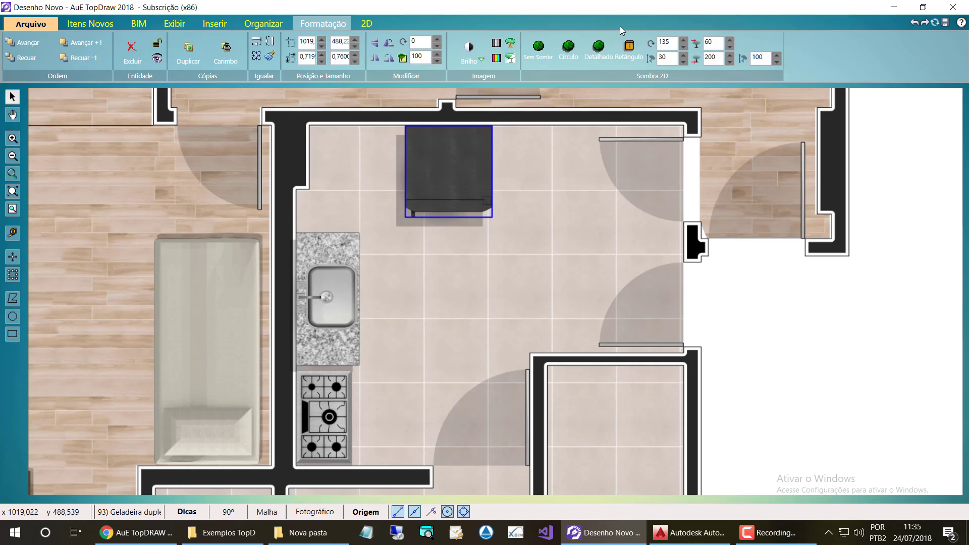
pyautogui.click(684, 47)
pyautogui.click(684, 48)
pyautogui.click(683, 47)
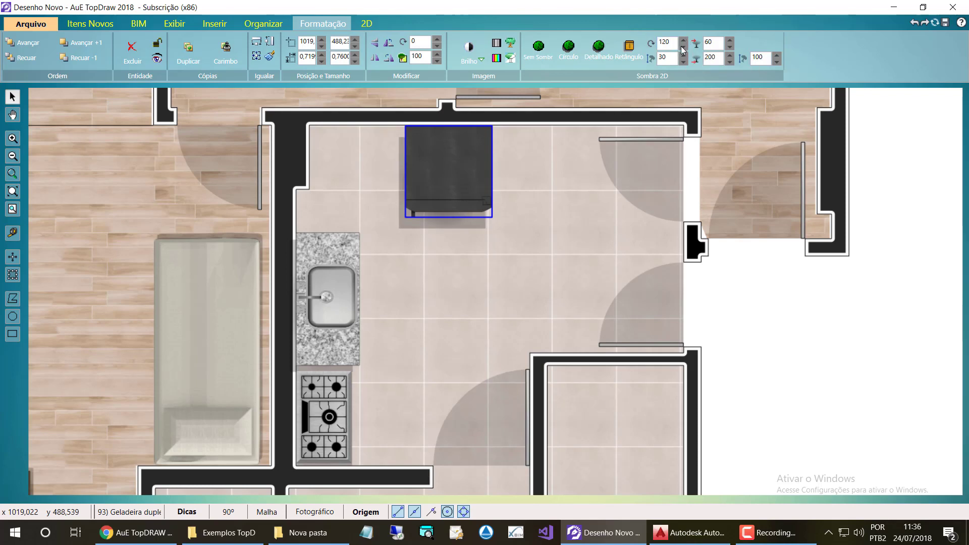
pyautogui.click(683, 47)
pyautogui.click(682, 62)
pyautogui.click(682, 62)
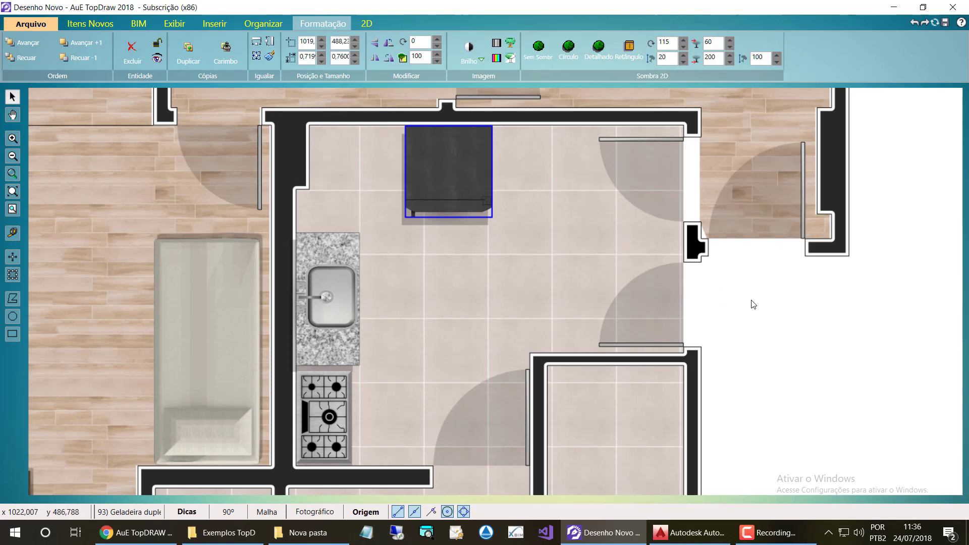
# Step: Clear the previous search in the item catalogue, show the items as photos and filter them by the Mobiliarios type
pyautogui.scroll(-4, 506, 298)
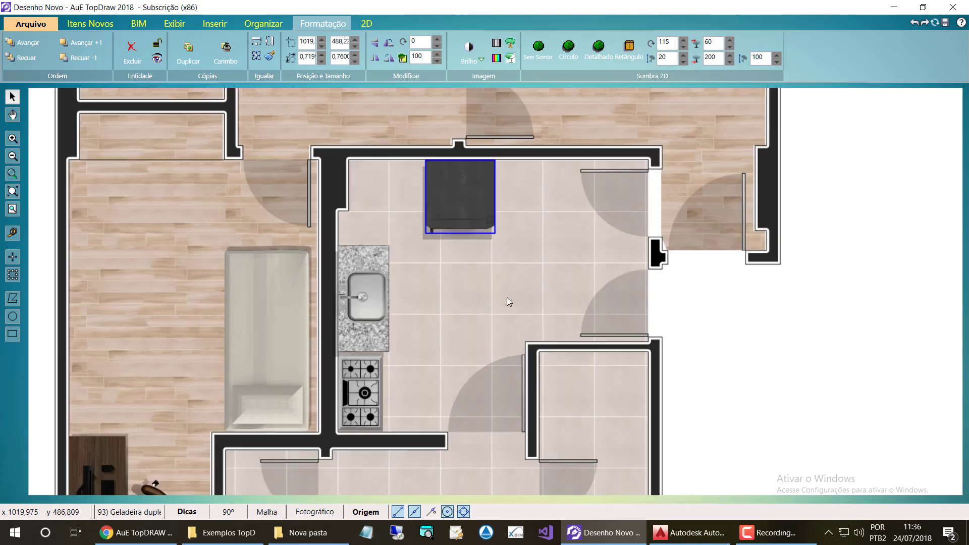
pyautogui.scroll(2, 423, 269)
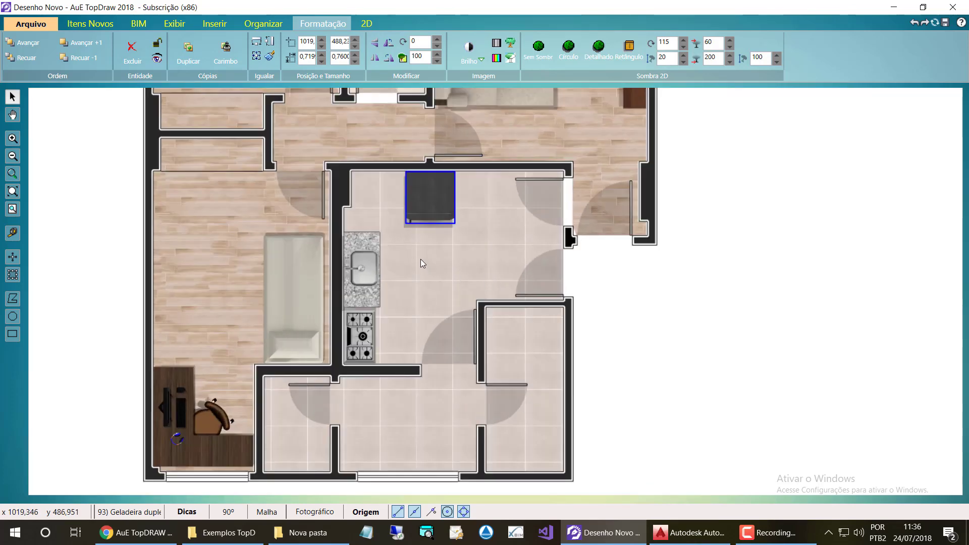
pyautogui.scroll(-2, 328, 252)
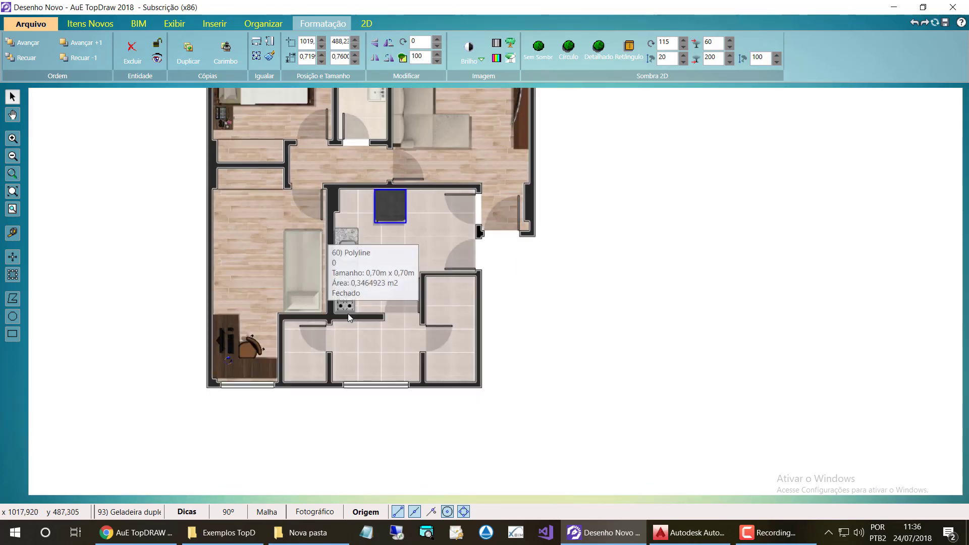
pyautogui.scroll(4, 302, 373)
pyautogui.scroll(1, 228, 347)
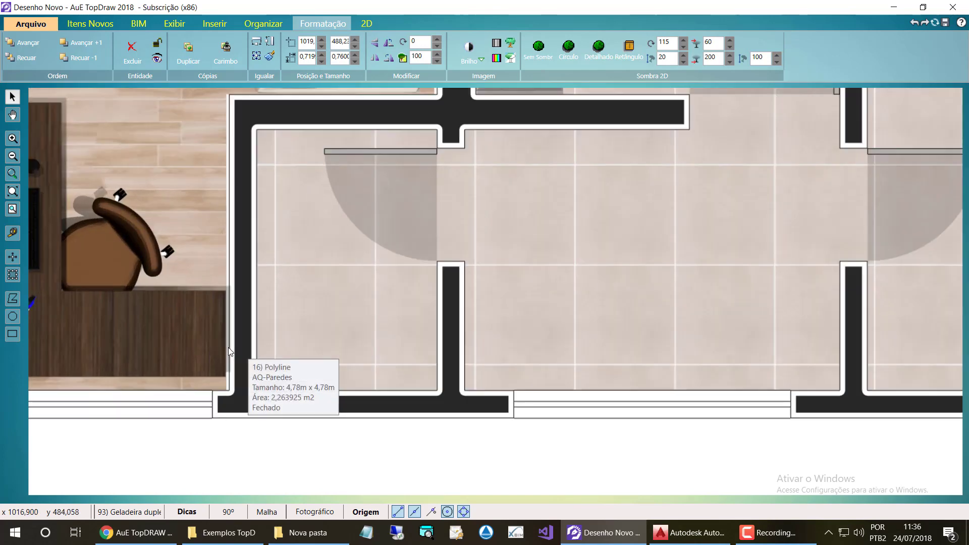
pyautogui.click(92, 23)
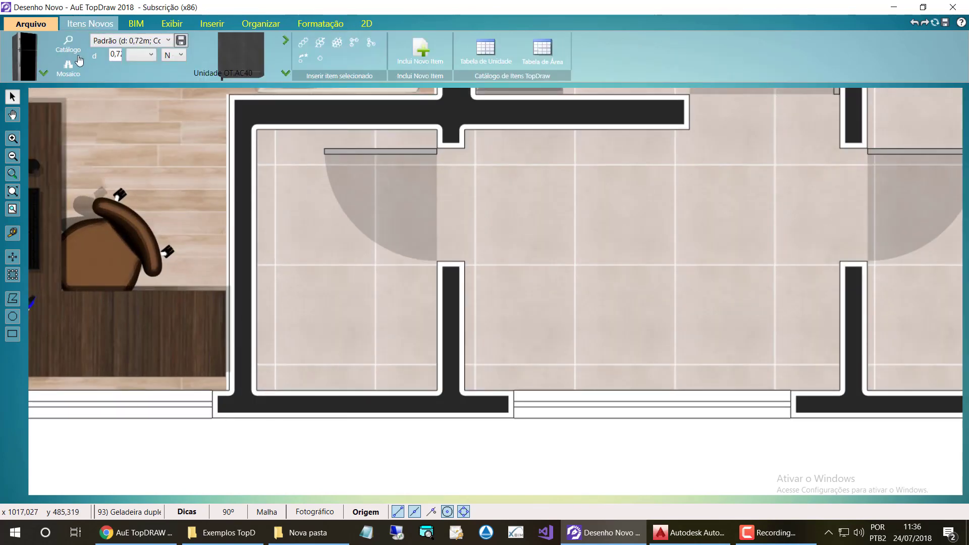
pyautogui.click(28, 53)
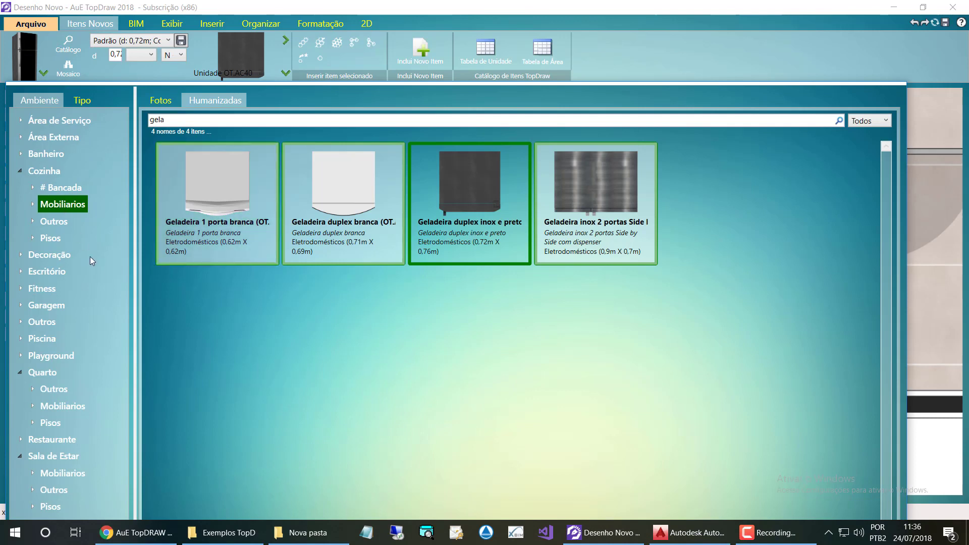
pyautogui.click(81, 102)
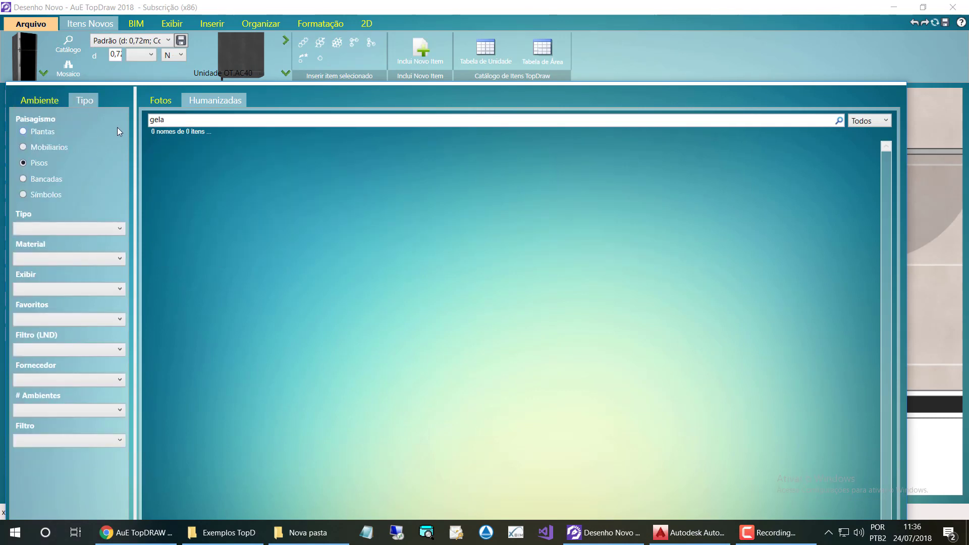
pyautogui.click(196, 117)
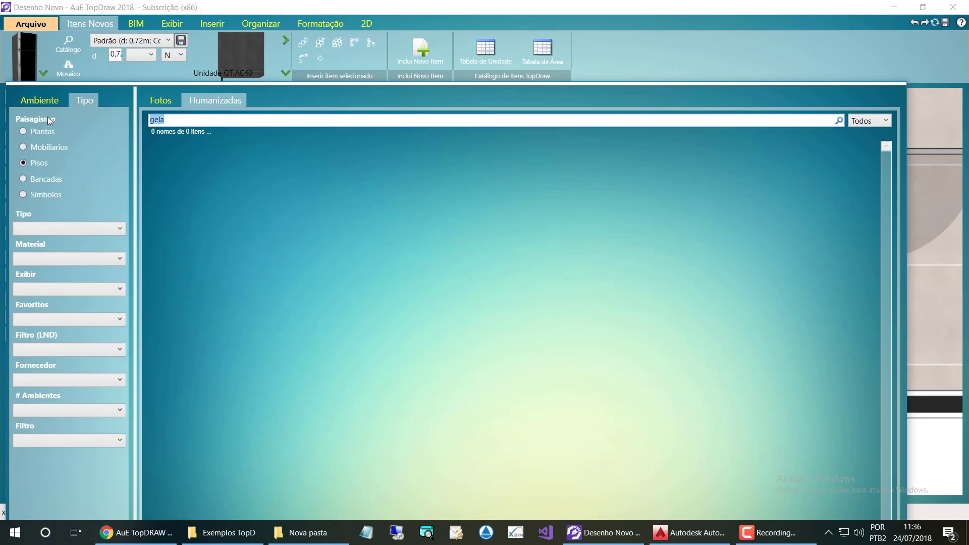
pyautogui.press('BackSpace')
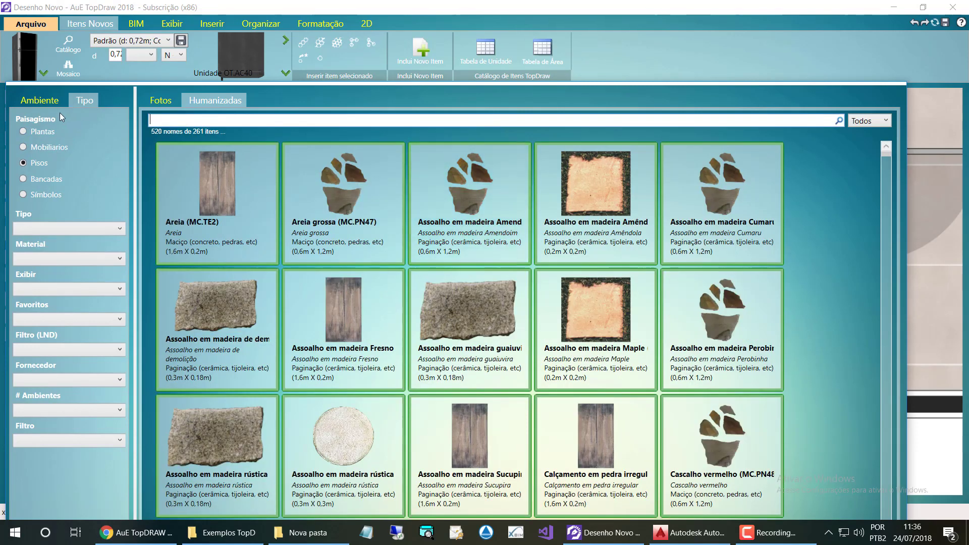
pyautogui.click(160, 100)
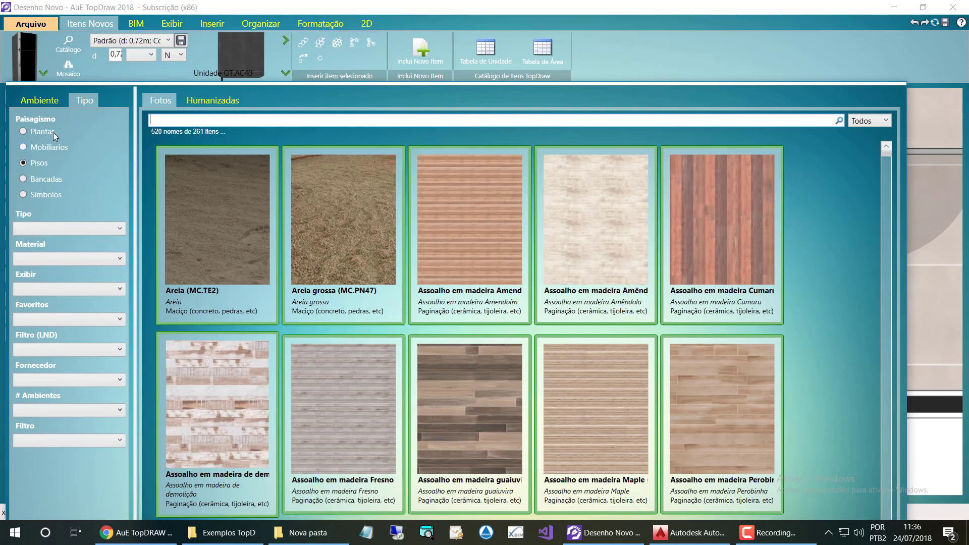
pyautogui.click(48, 103)
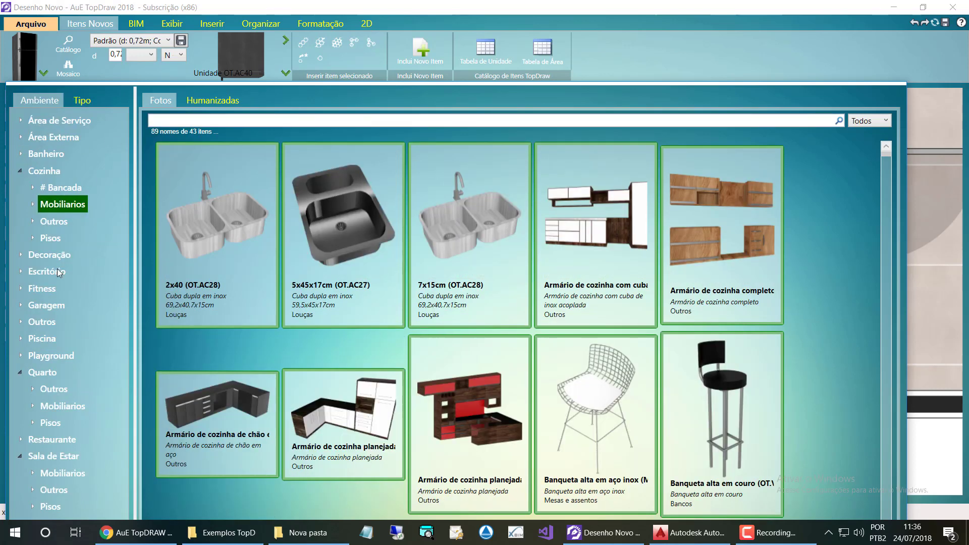
pyautogui.click(83, 100)
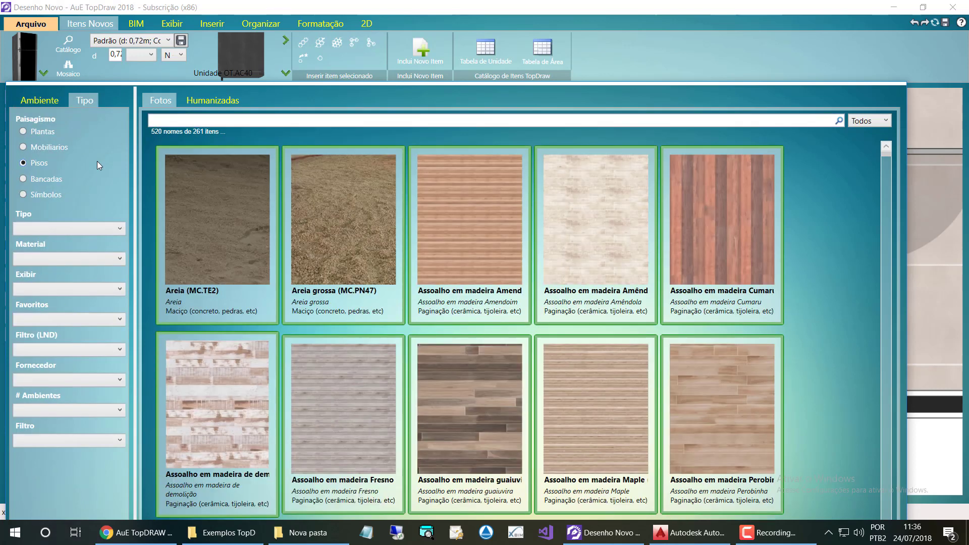
pyautogui.click(41, 145)
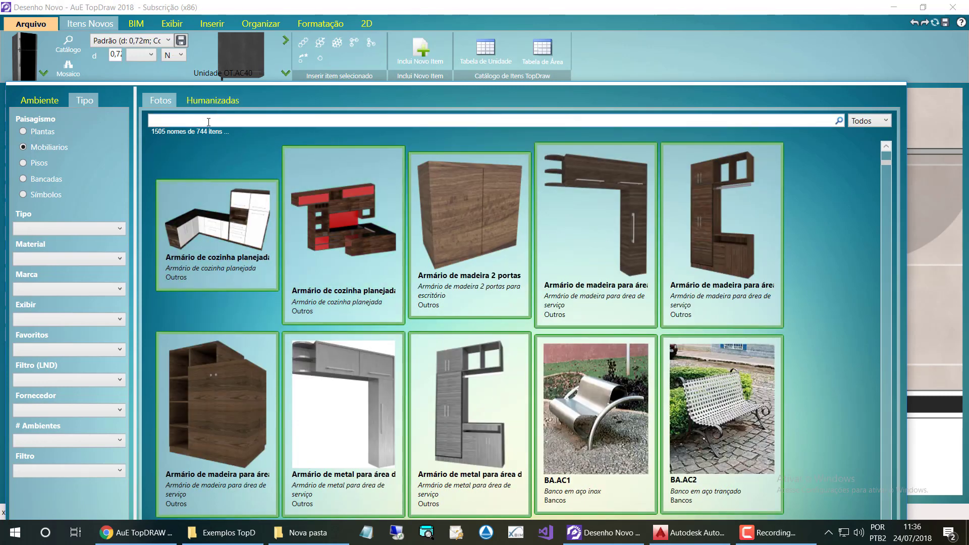
# Step: Search the Mobiliarios items for "lav" and choose the Máquina de lavar em inox
pyautogui.click(208, 122)
pyautogui.write('lav')
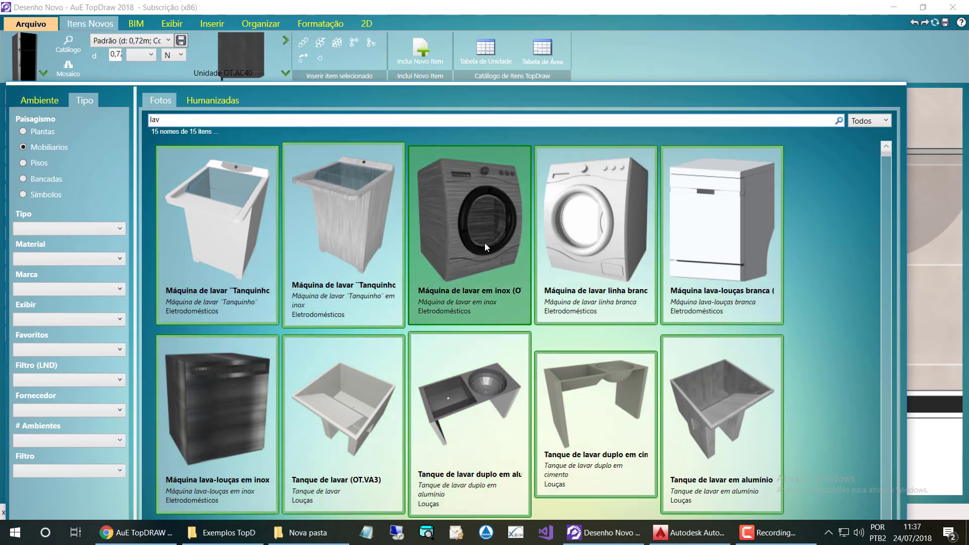
pyautogui.click(229, 103)
pyautogui.click(159, 101)
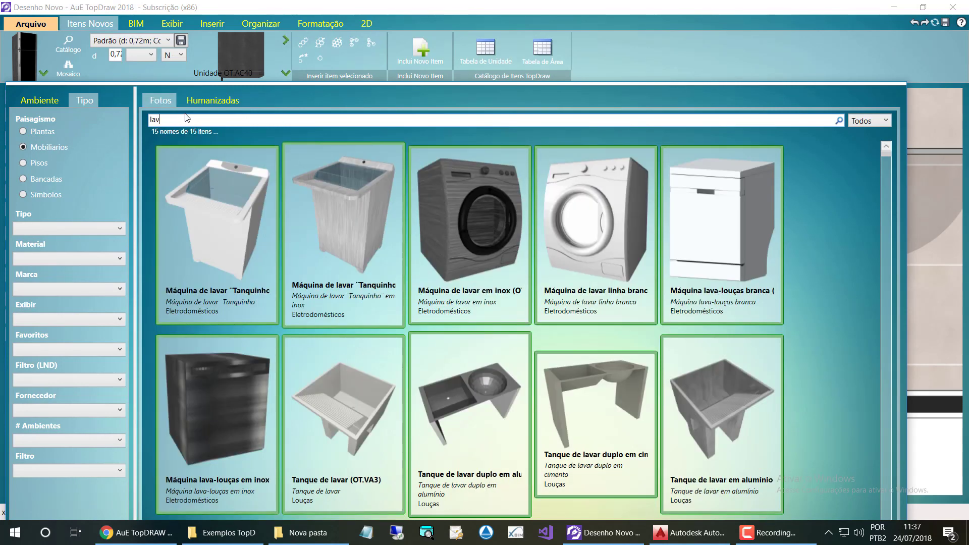
pyautogui.doubleClick(476, 210)
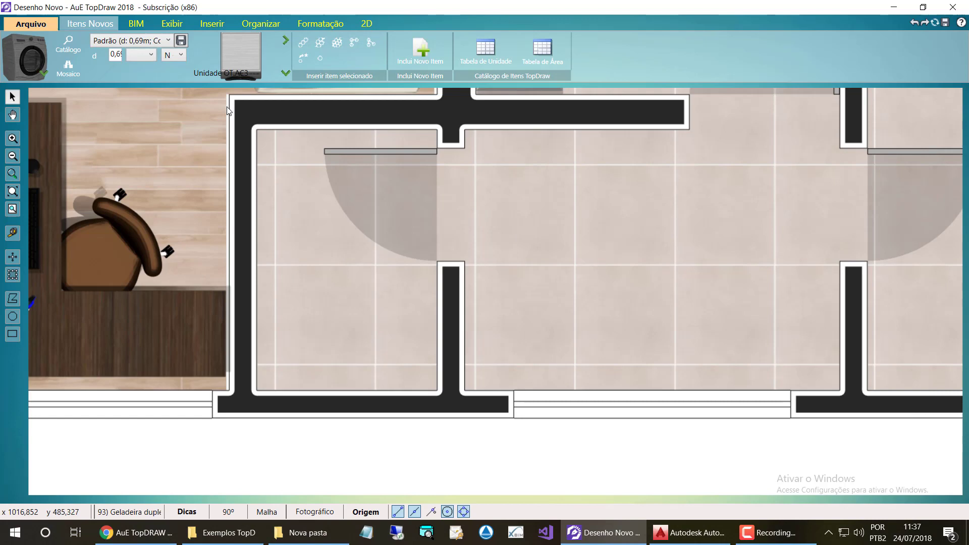
# Step: Place the washing machine in the small tiled room, rotate it to -90 and fit it into the lower corner against the desk room's wall
pyautogui.click(319, 59)
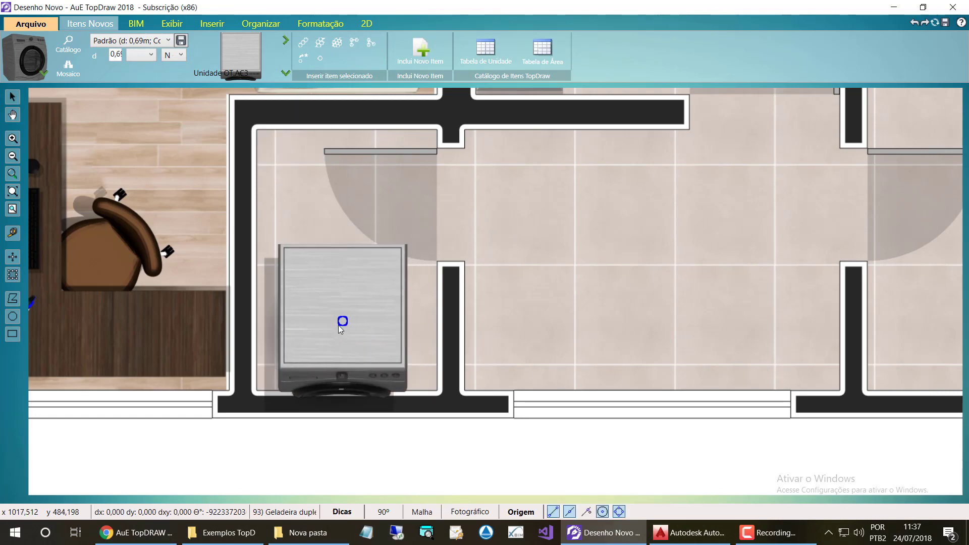
pyautogui.click(330, 317)
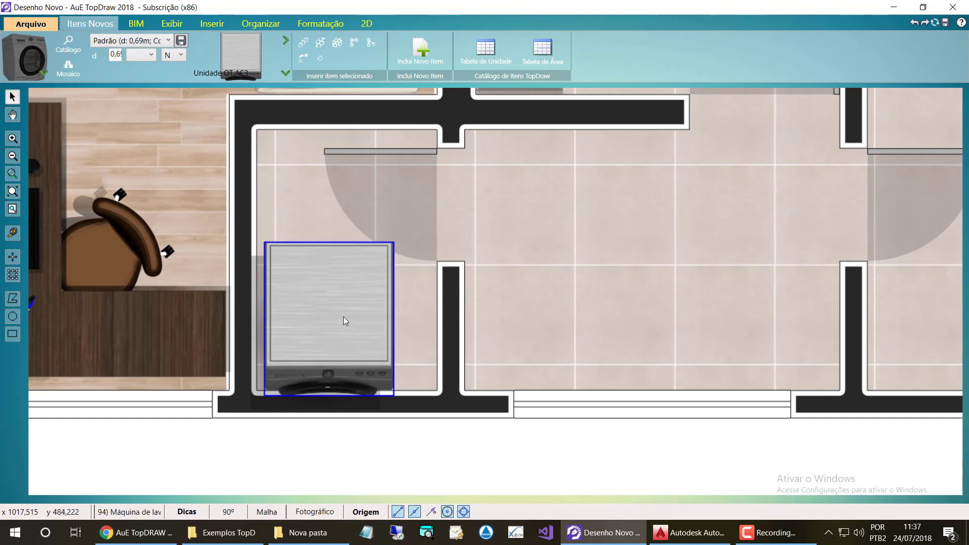
pyautogui.moveTo(343, 317); pyautogui.dragTo(351, 301)
pyautogui.press('r')
pyautogui.press('Right')
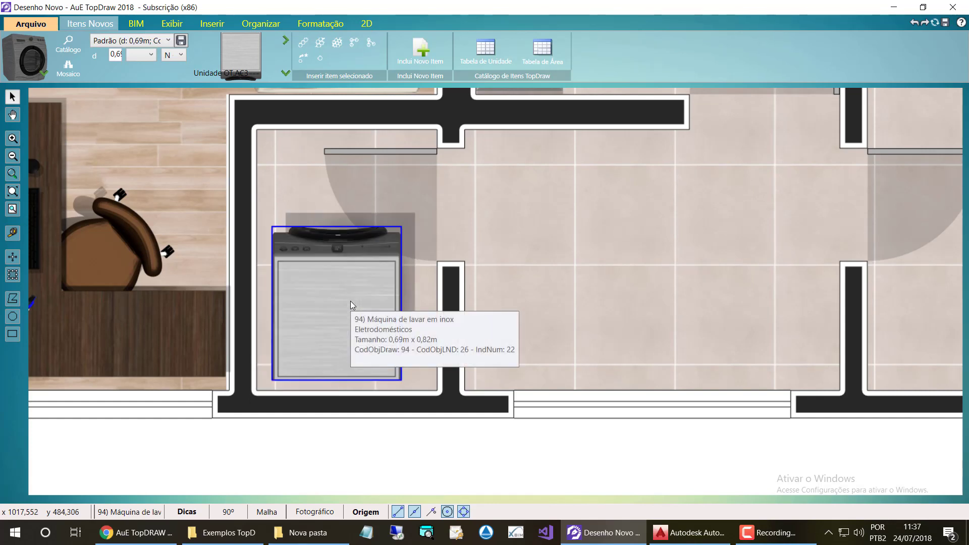
pyautogui.press('Left')
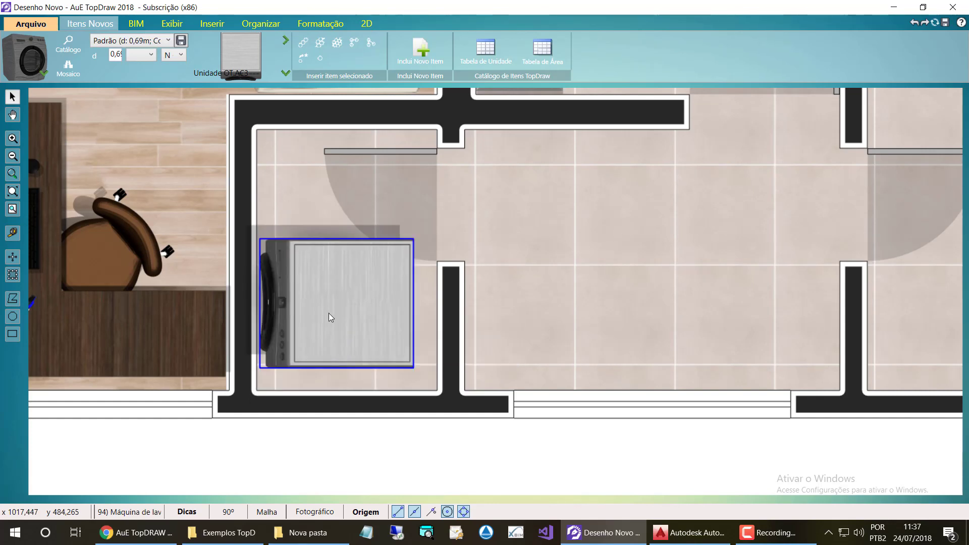
pyautogui.moveTo(328, 312); pyautogui.dragTo(328, 330)
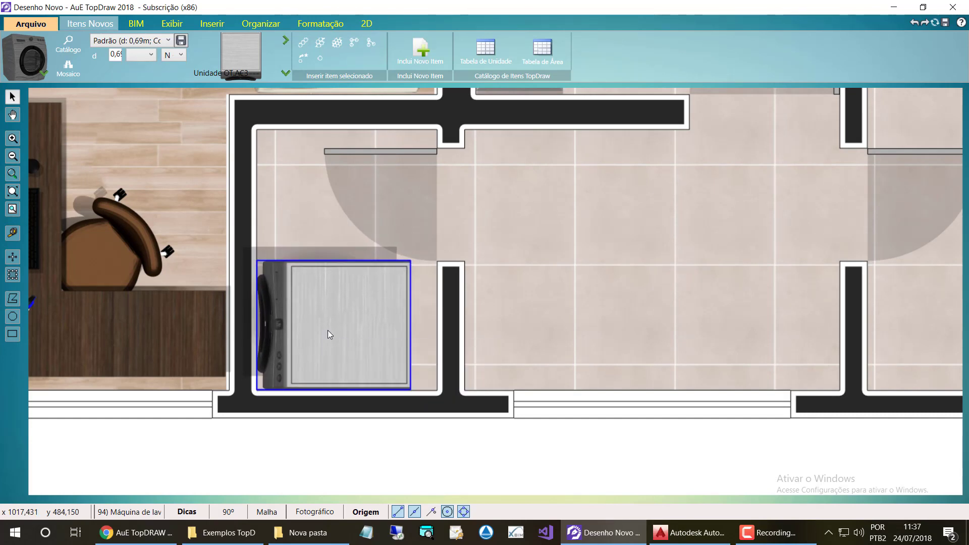
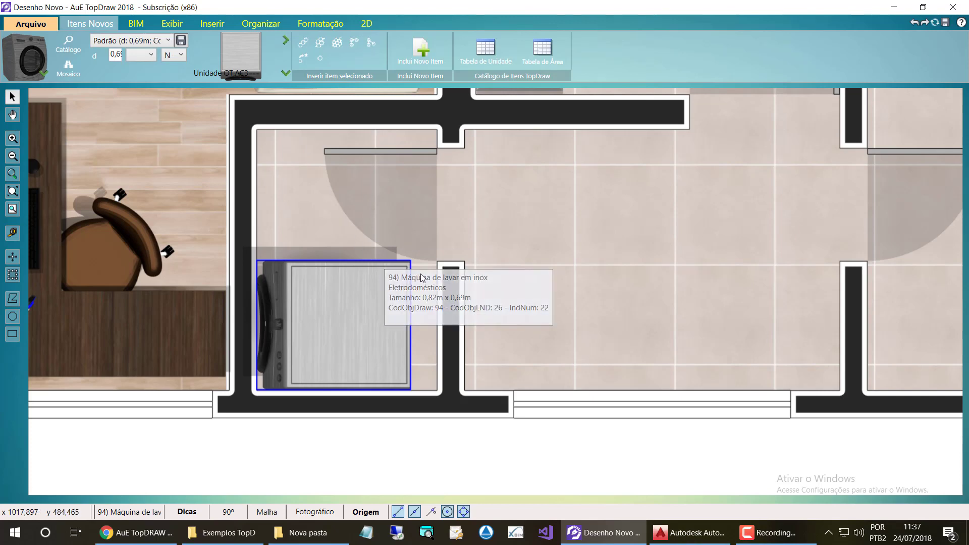
# Step: Adjust the washing machine's 2D shadow, setting its offset to 10 and its angle to about 235
pyautogui.click(321, 23)
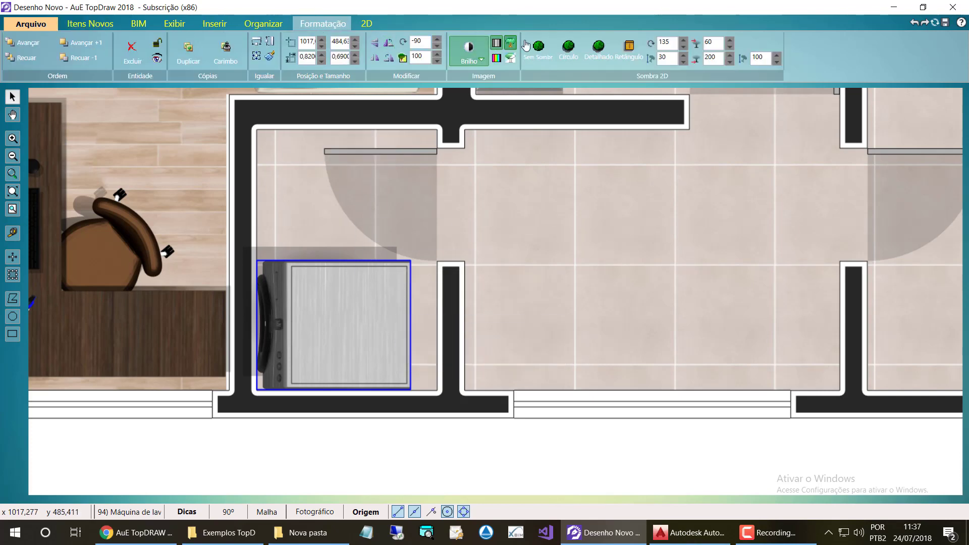
pyautogui.click(682, 61)
pyautogui.click(683, 62)
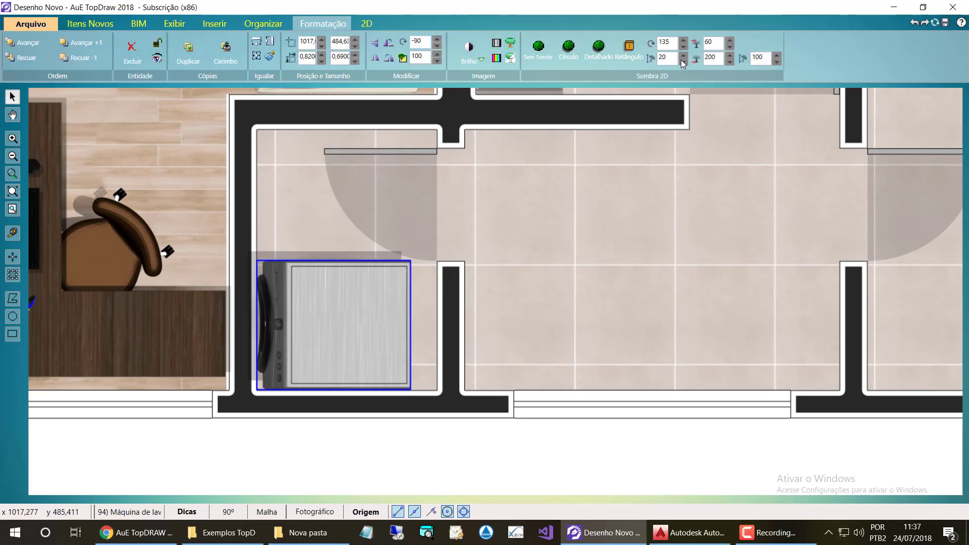
pyautogui.click(682, 62)
pyautogui.click(682, 62)
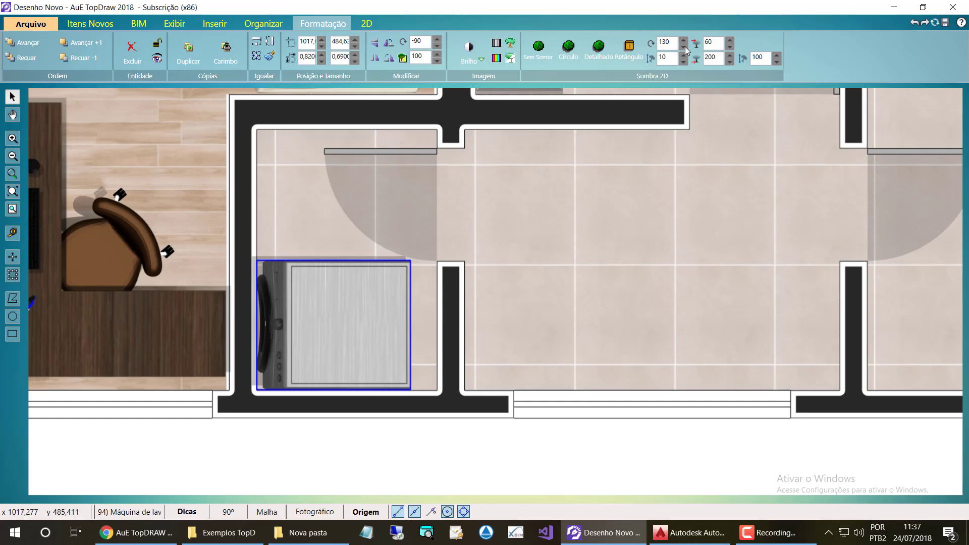
pyautogui.click(684, 47)
pyautogui.click(684, 41)
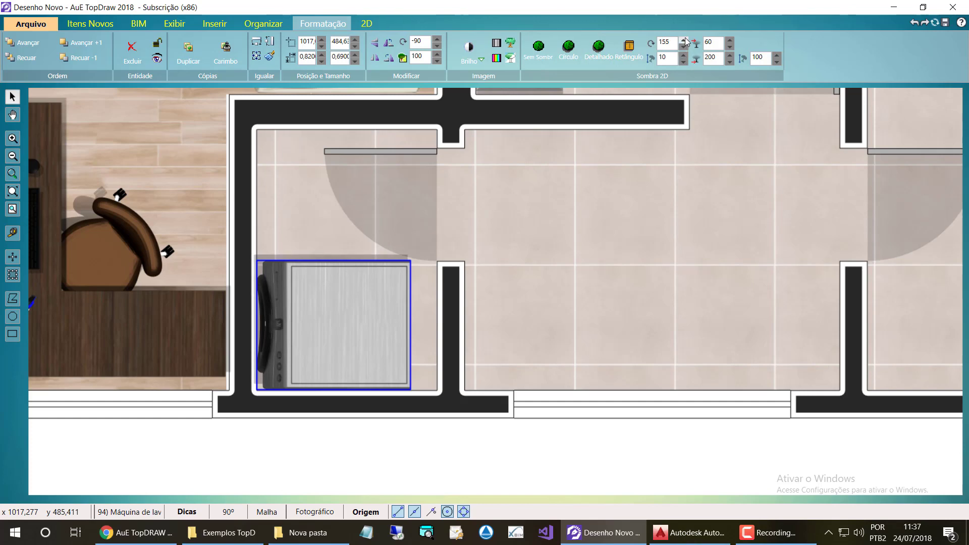
pyautogui.click(685, 41)
pyautogui.click(685, 41)
pyautogui.click(685, 41)
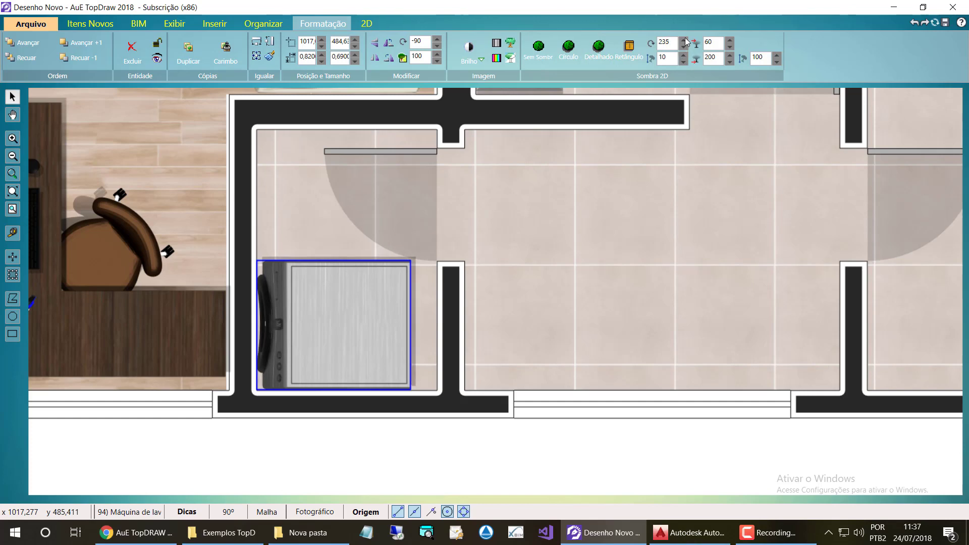
pyautogui.click(684, 40)
pyautogui.click(348, 456)
pyautogui.scroll(-3, 293, 281)
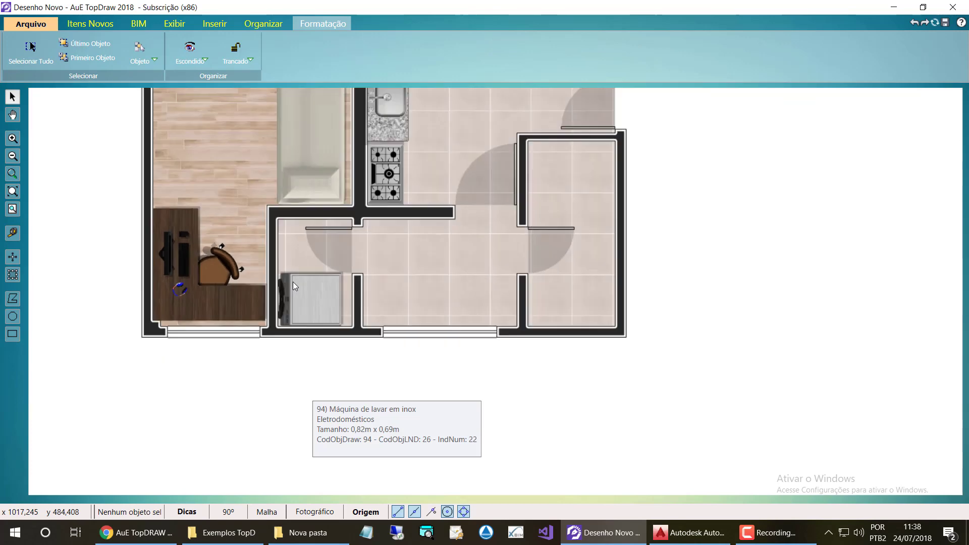
pyautogui.scroll(-3, 416, 237)
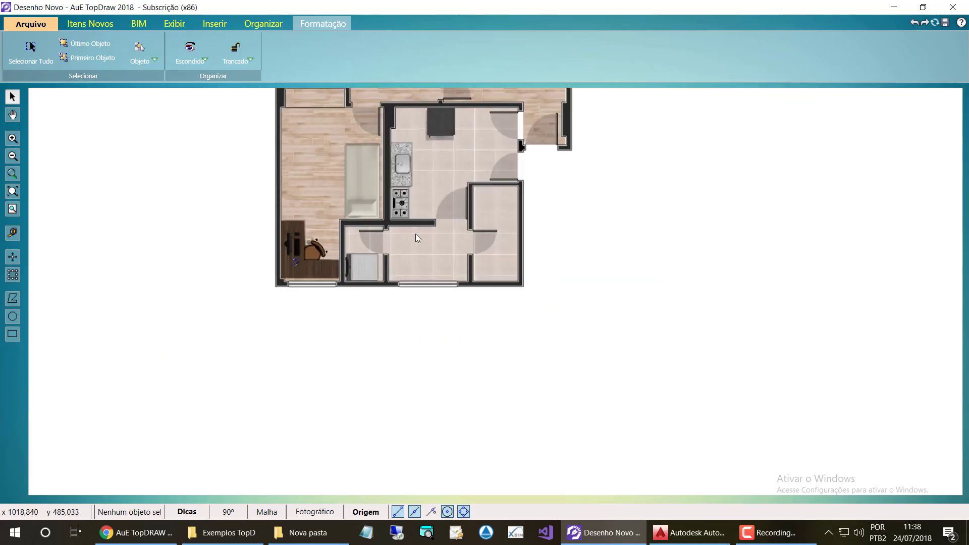
pyautogui.scroll(4, 419, 235)
pyautogui.scroll(-5, 275, 243)
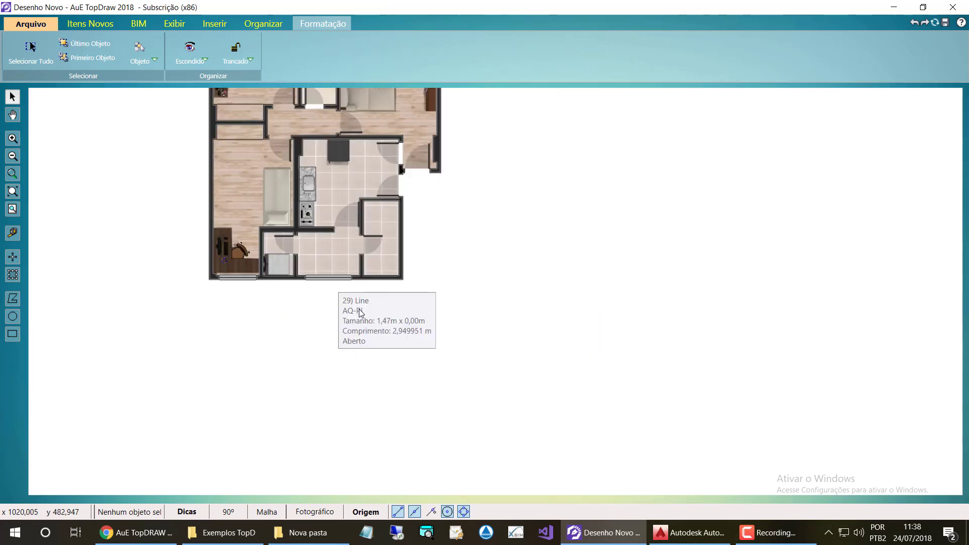
pyautogui.scroll(-2, 362, 313)
pyautogui.scroll(5, 343, 285)
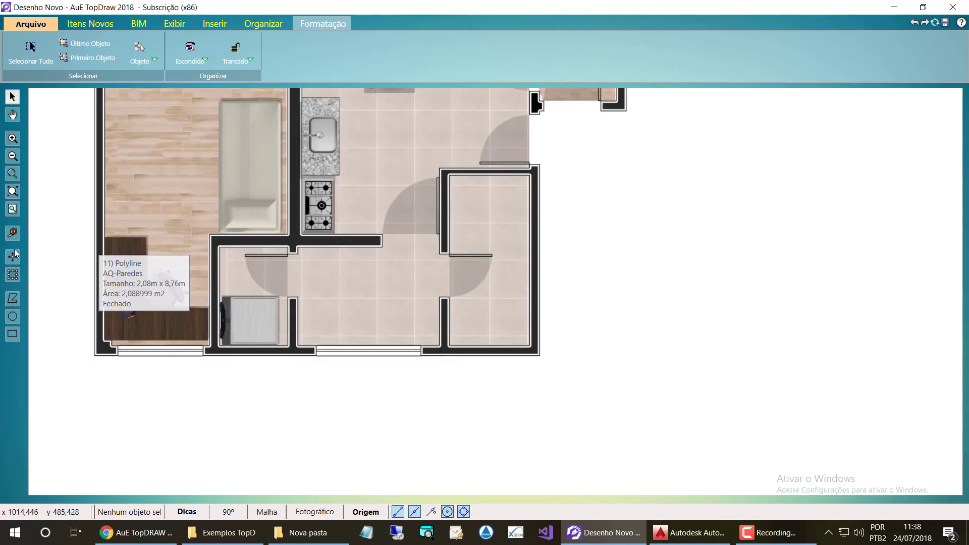
pyautogui.click(13, 334)
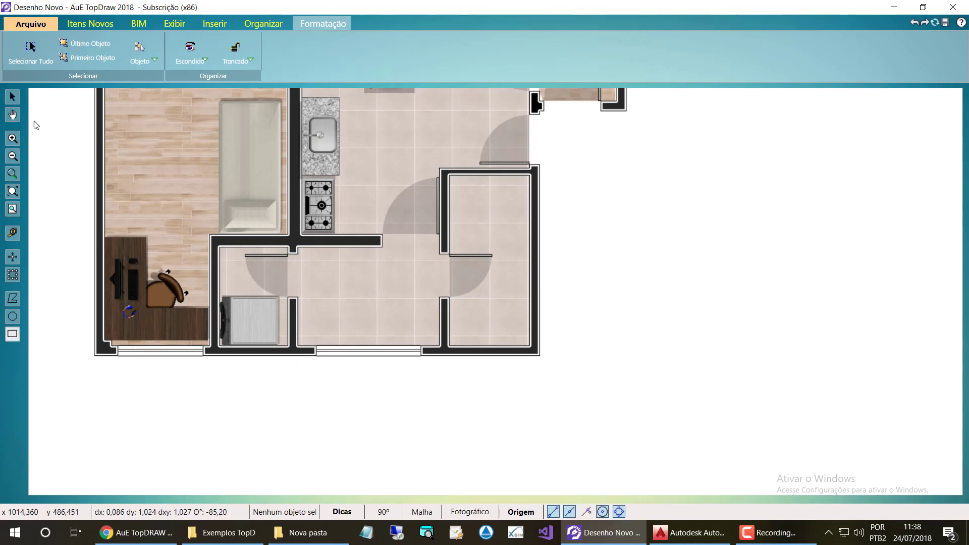
pyautogui.scroll(-1, 375, 304)
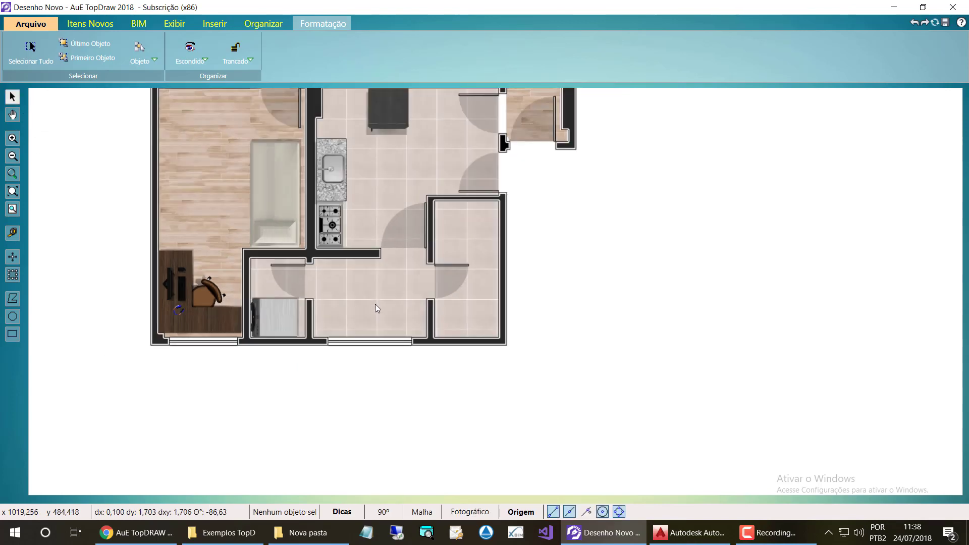
pyautogui.scroll(1, 374, 304)
pyautogui.scroll(1, 352, 308)
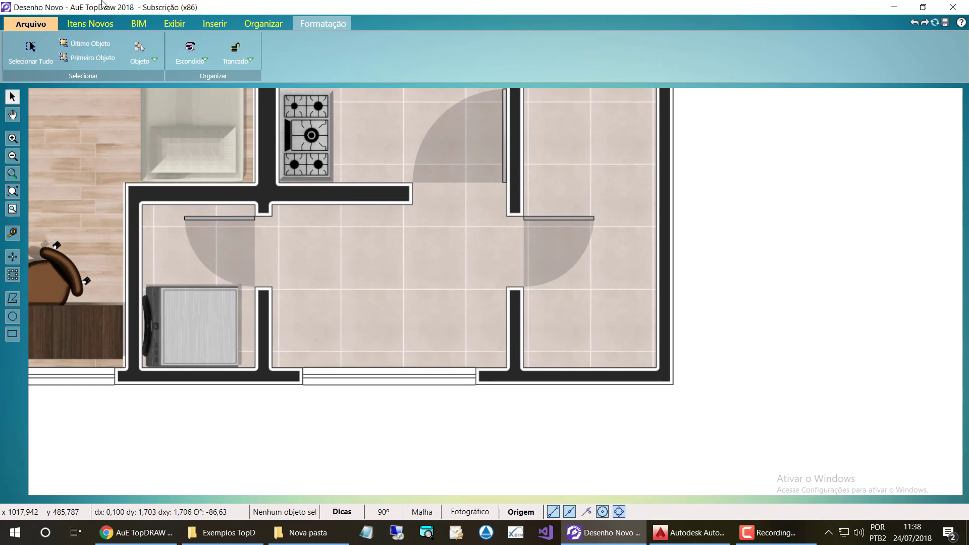
# Step: Search the humanized kitchen Mobiliarios items for "mesa" and choose the Mesa de vidro redonda 4 lugares
pyautogui.click(101, 26)
pyautogui.click(68, 44)
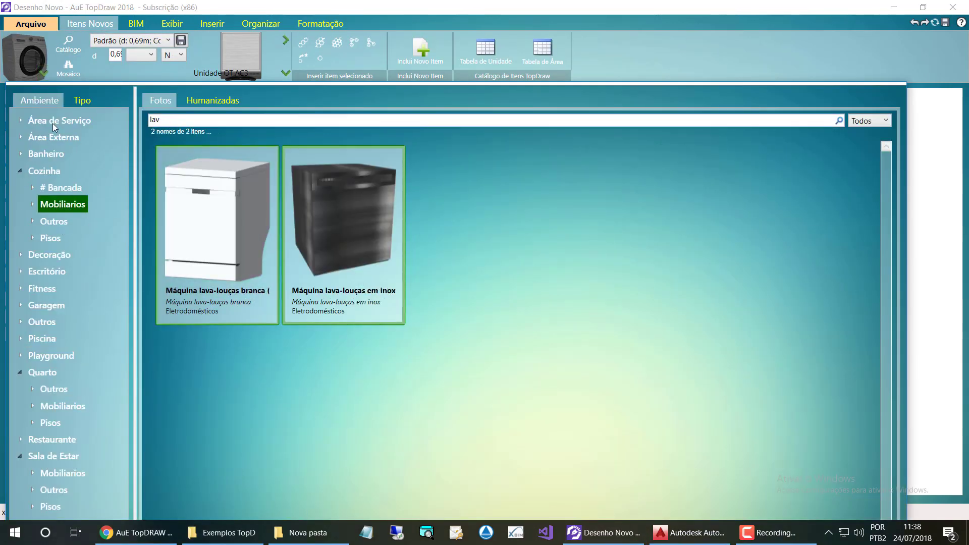
pyautogui.hotkey('ctrl', 'a')
pyautogui.write('mesa')
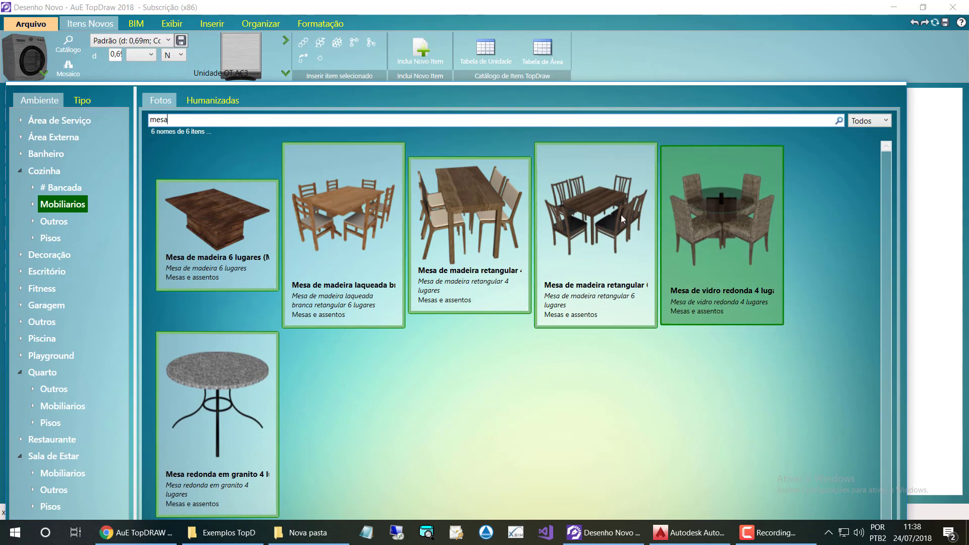
pyautogui.click(218, 104)
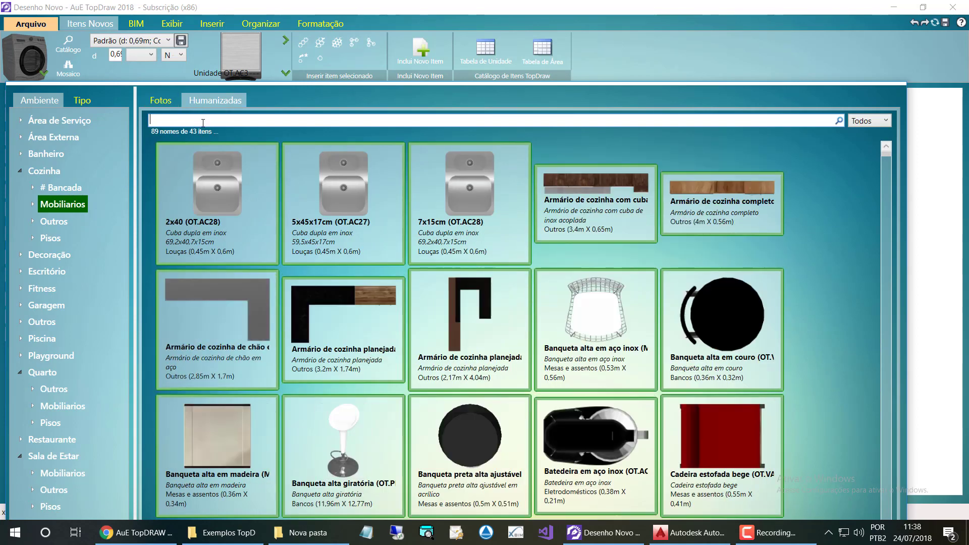
pyautogui.write('mesa')
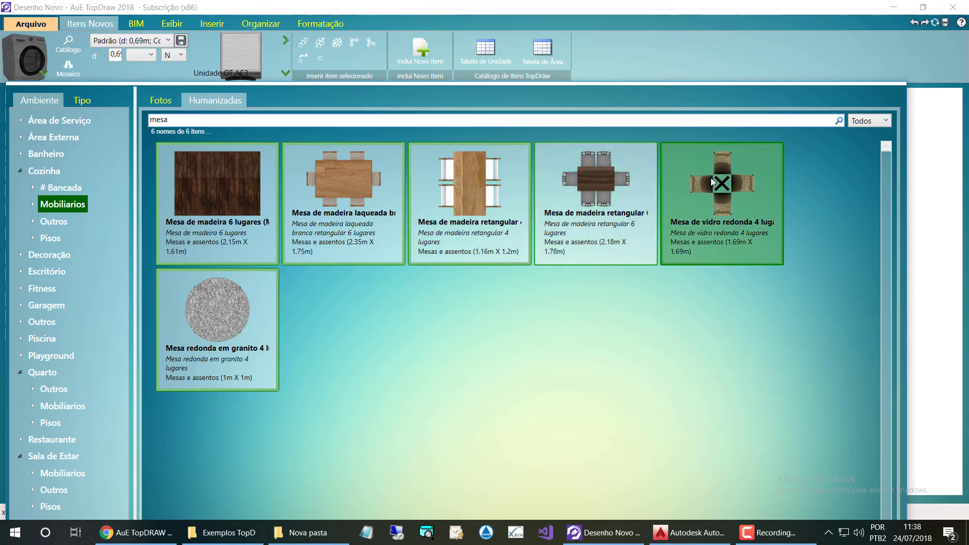
pyautogui.doubleClick(692, 197)
# Step: Try the round glass table as a single unit in the tiled area below the kitchen, and delete it
pyautogui.click(320, 58)
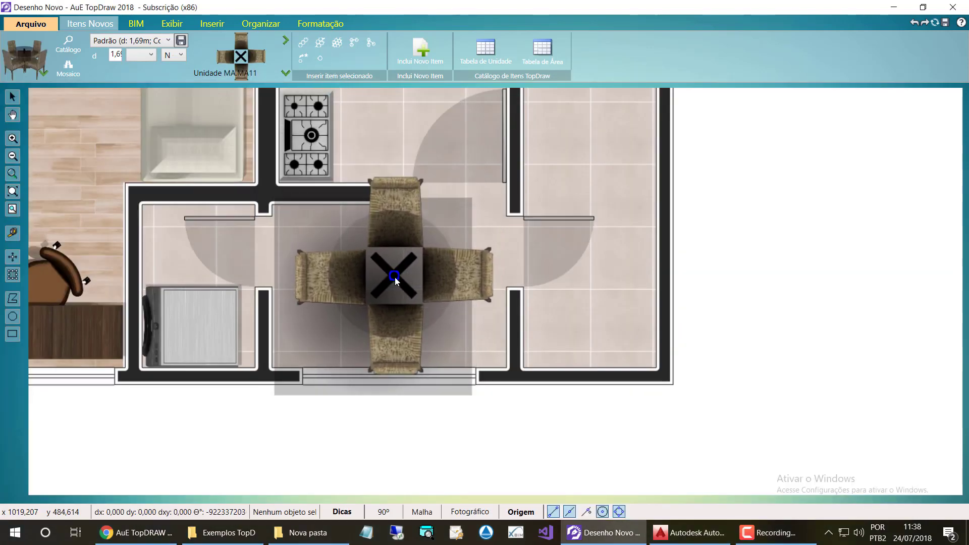
pyautogui.click(389, 279)
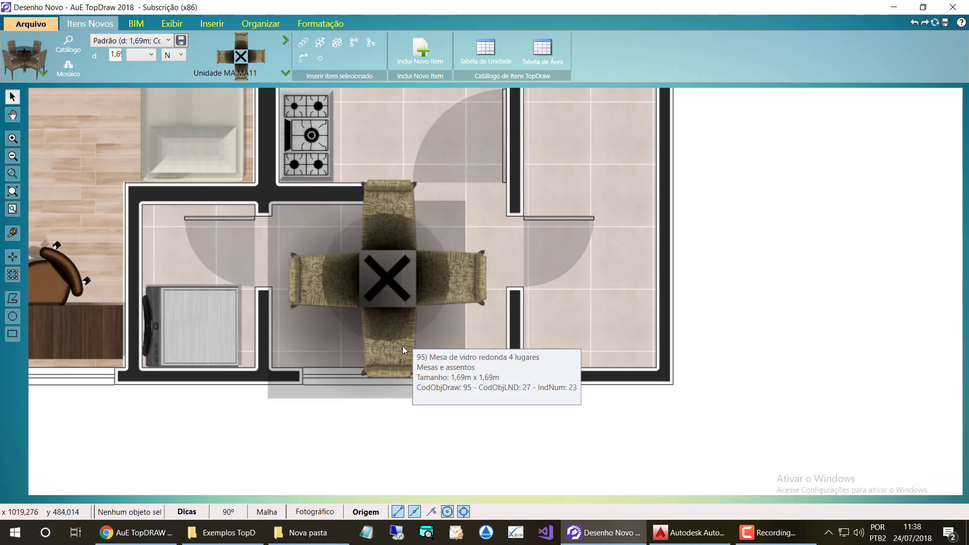
pyautogui.click(453, 280)
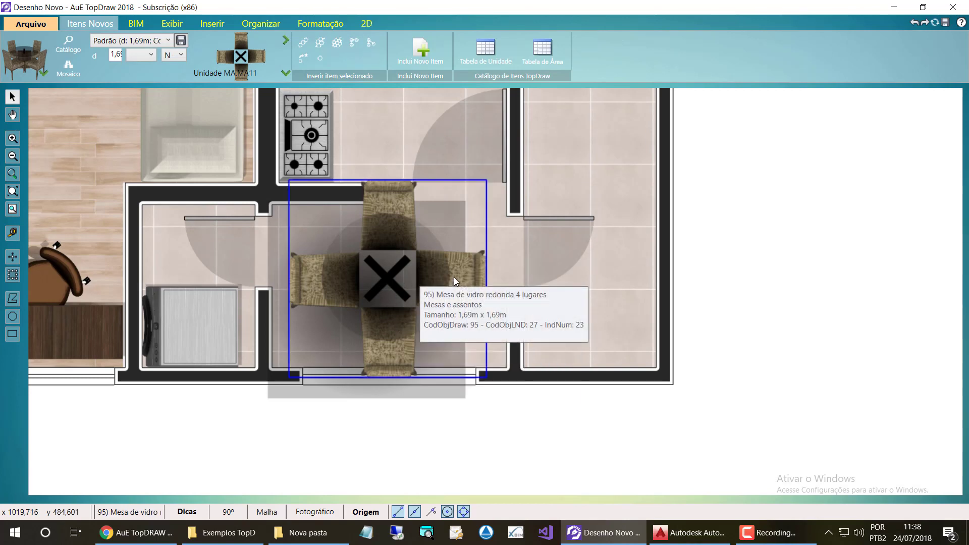
pyautogui.press('Delete')
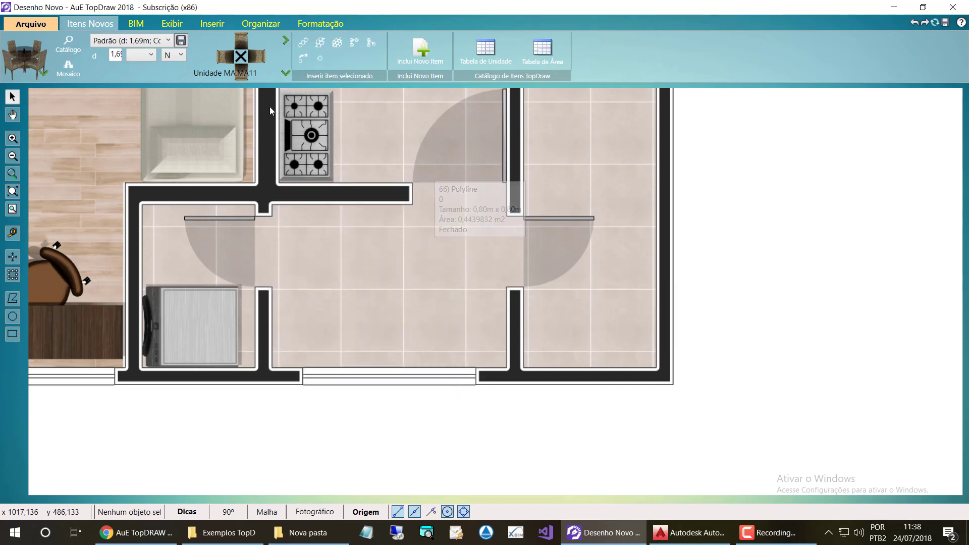
pyautogui.click(20, 61)
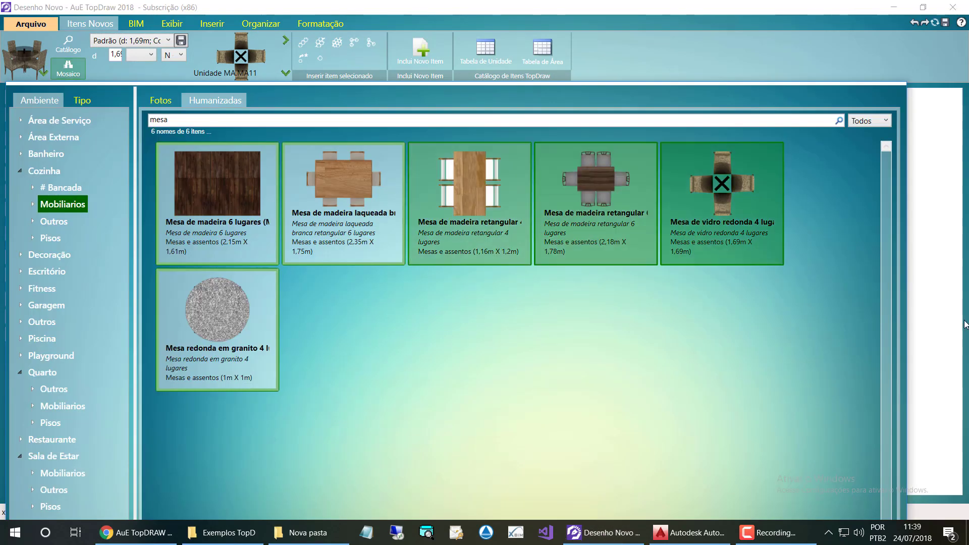
pyautogui.click(14, 63)
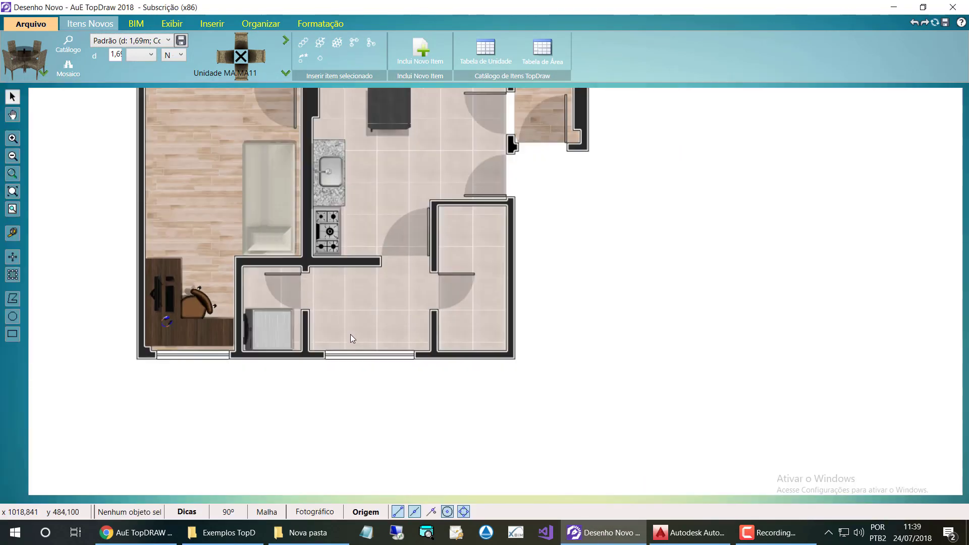
pyautogui.scroll(-2, 350, 334)
pyautogui.scroll(1, 380, 213)
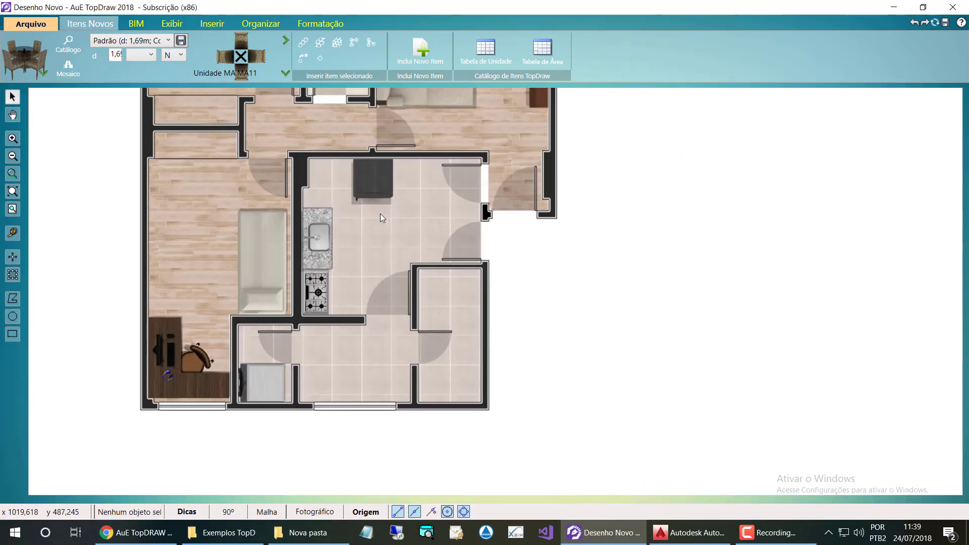
pyautogui.scroll(-1, 409, 216)
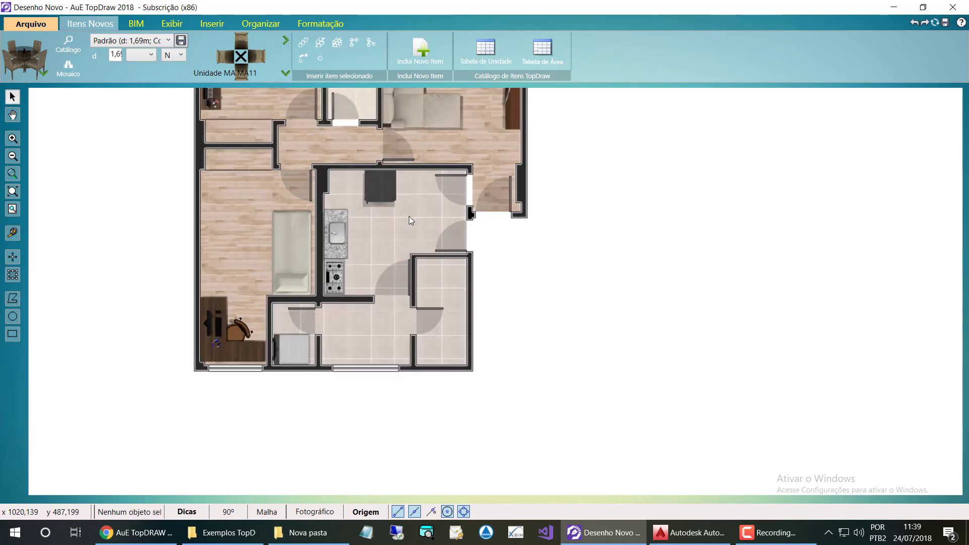
pyautogui.scroll(2, 403, 371)
pyautogui.scroll(1, 404, 358)
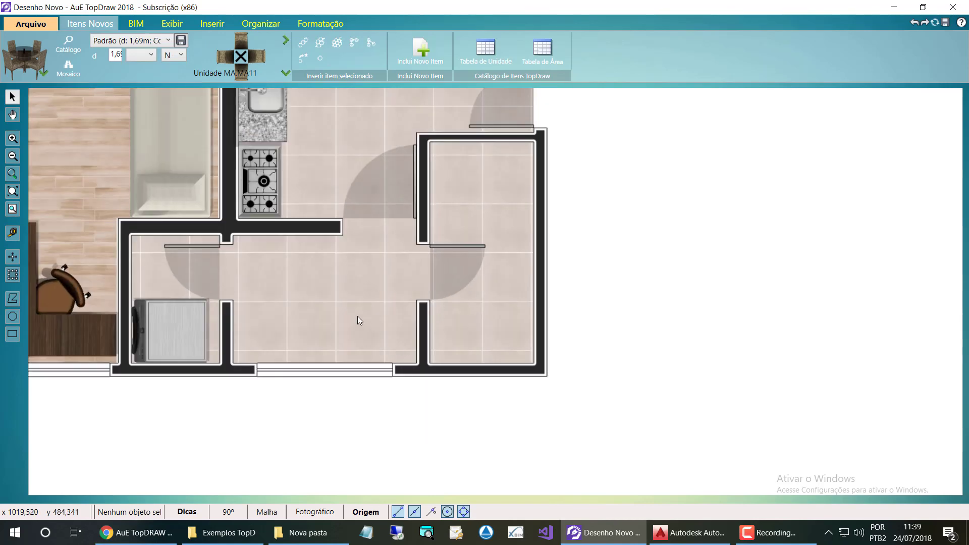
pyautogui.scroll(-1, 413, 290)
# Step: Clear the "mesa" search in the item catalogue and list the humanized Mobiliarios items of the Quarto environment
pyautogui.click(68, 44)
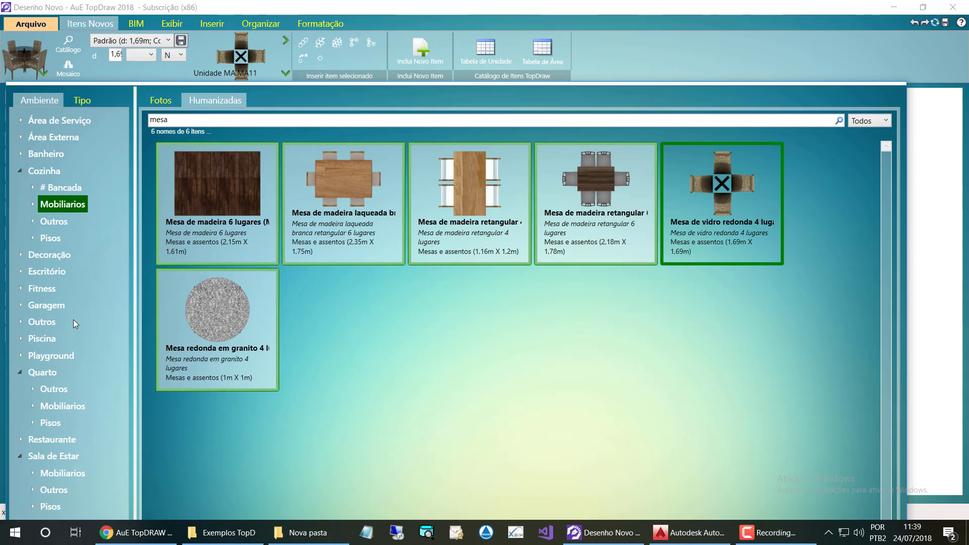
pyautogui.click(60, 391)
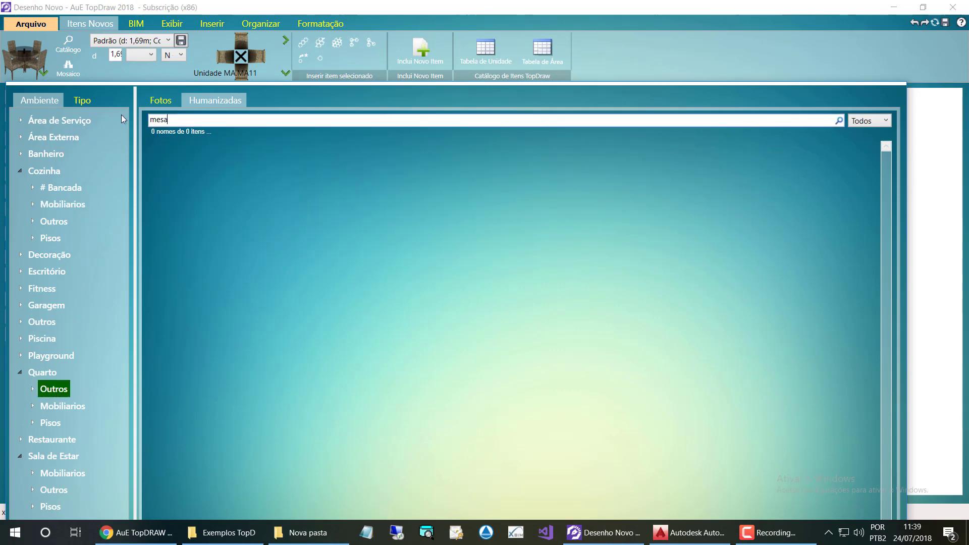
pyautogui.doubleClick(159, 120)
pyautogui.press('BackSpace')
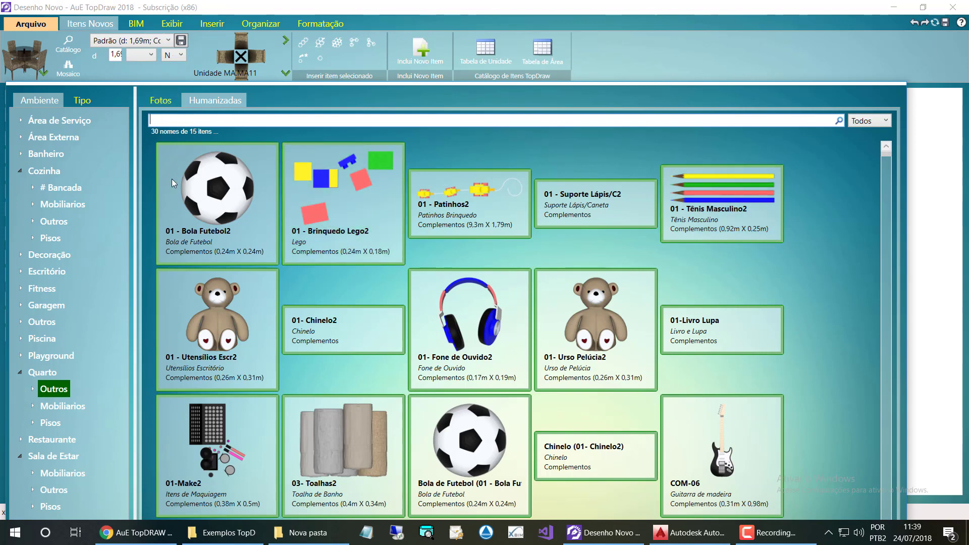
pyautogui.click(66, 406)
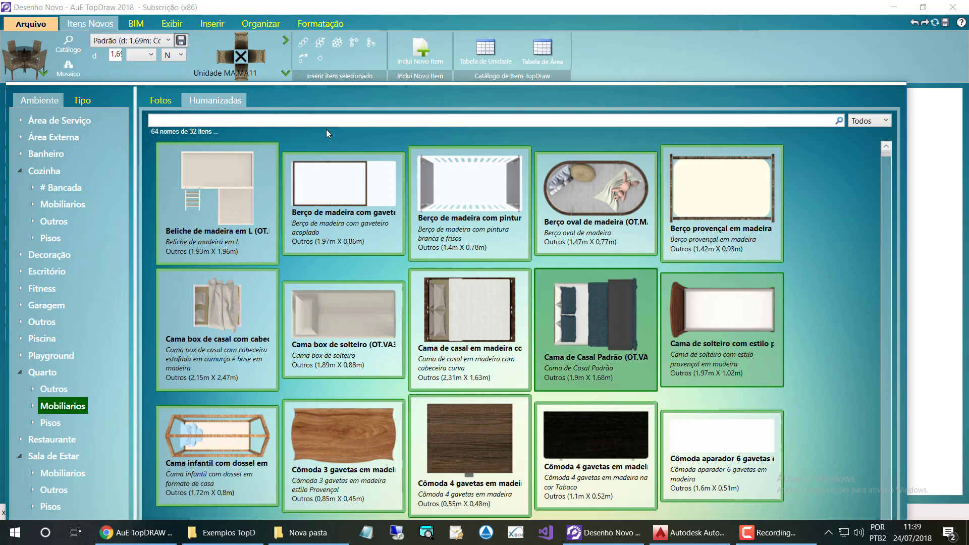
# Step: Try the Cama box de solteiro as a single unit beside the small tiled room, and delete it
pyautogui.doubleClick(320, 310)
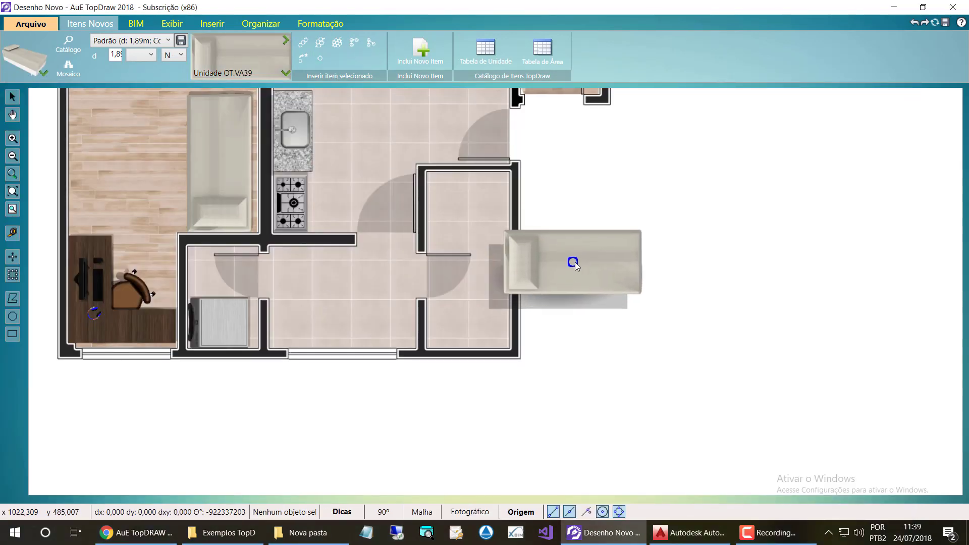
pyautogui.click(573, 262)
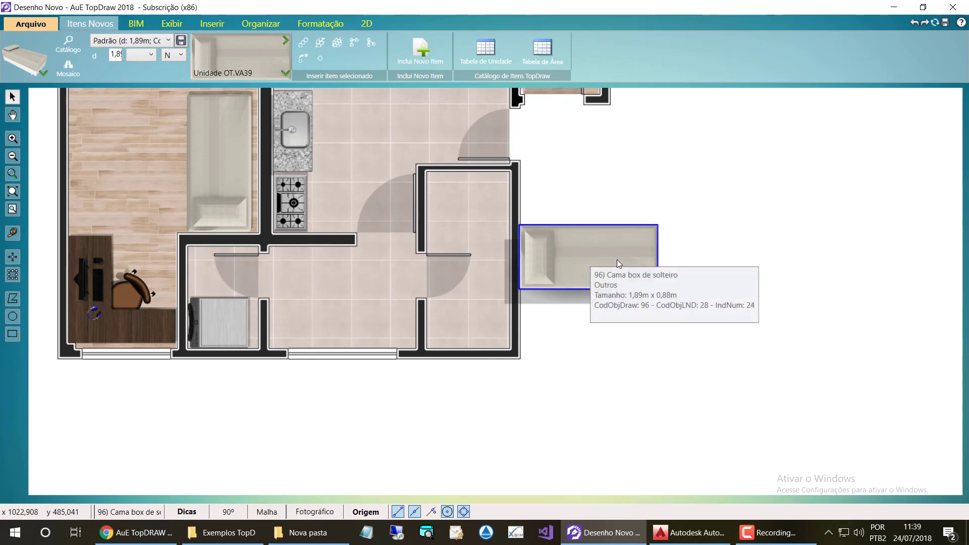
pyautogui.press('Delete')
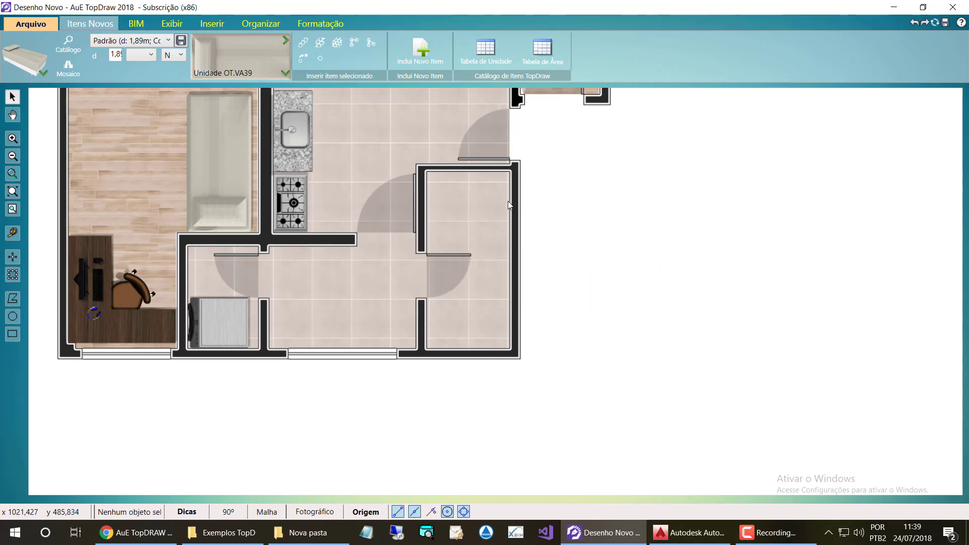
# Step: Choose the Escrivaninha em madeira rústica from the humanized Escritório Mobiliarios and place one in the blank area beside the plan
pyautogui.scroll(2, 443, 204)
pyautogui.scroll(-1, 434, 181)
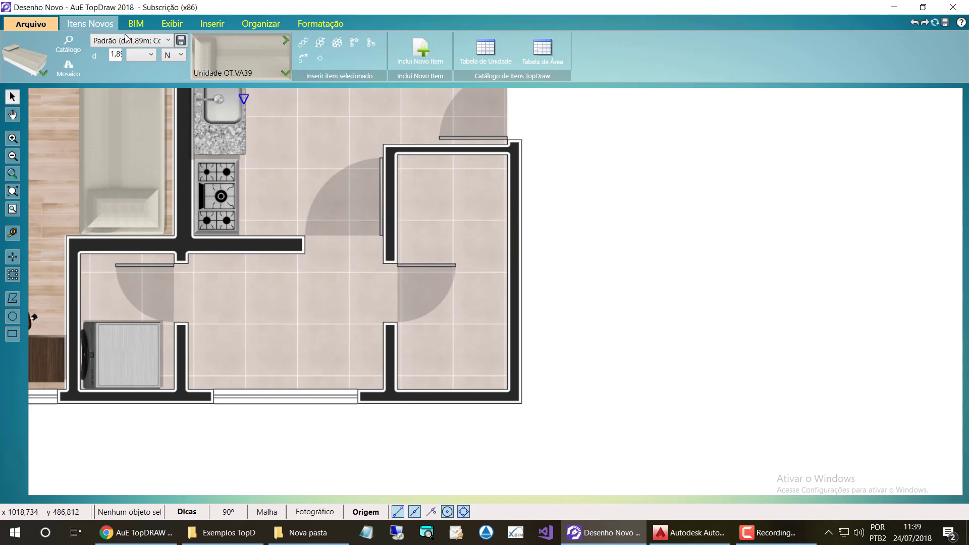
pyautogui.click(29, 58)
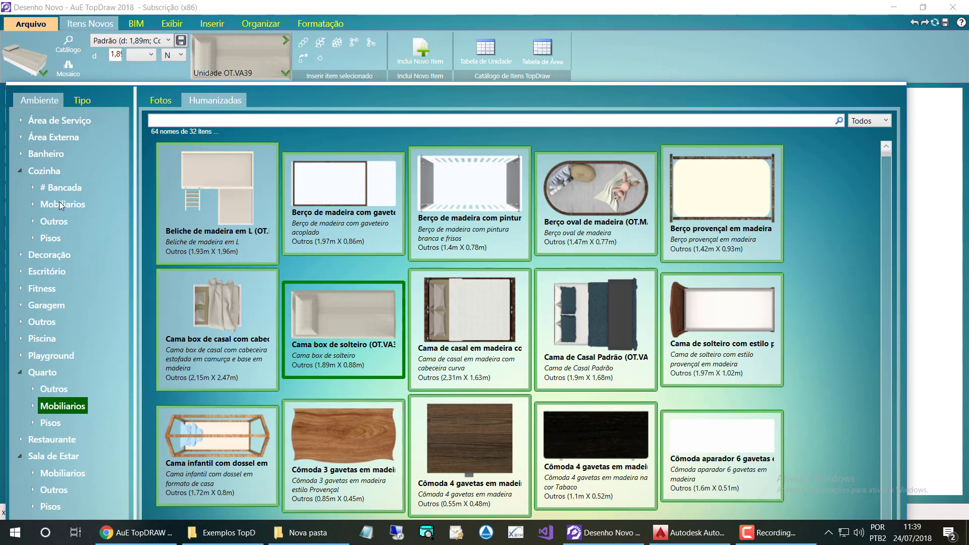
pyautogui.click(19, 272)
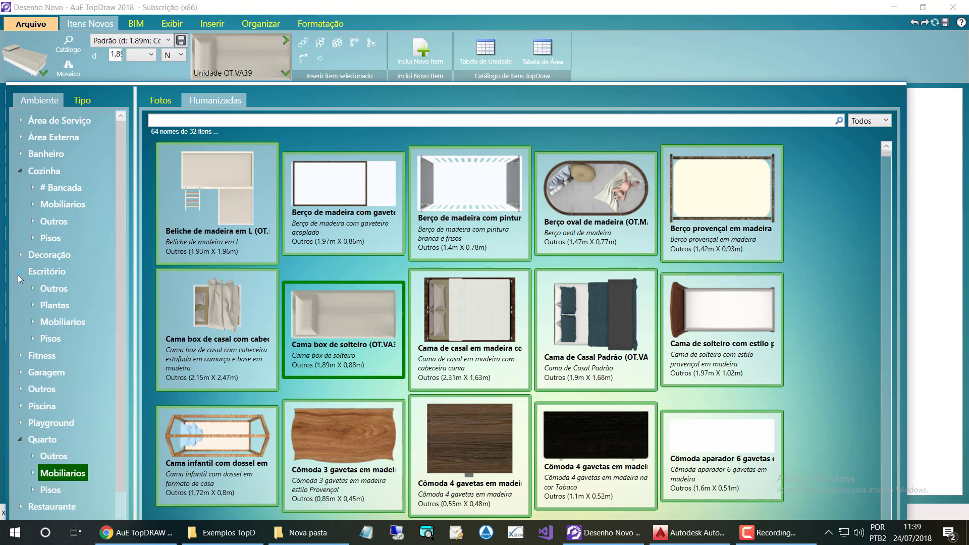
pyautogui.click(57, 322)
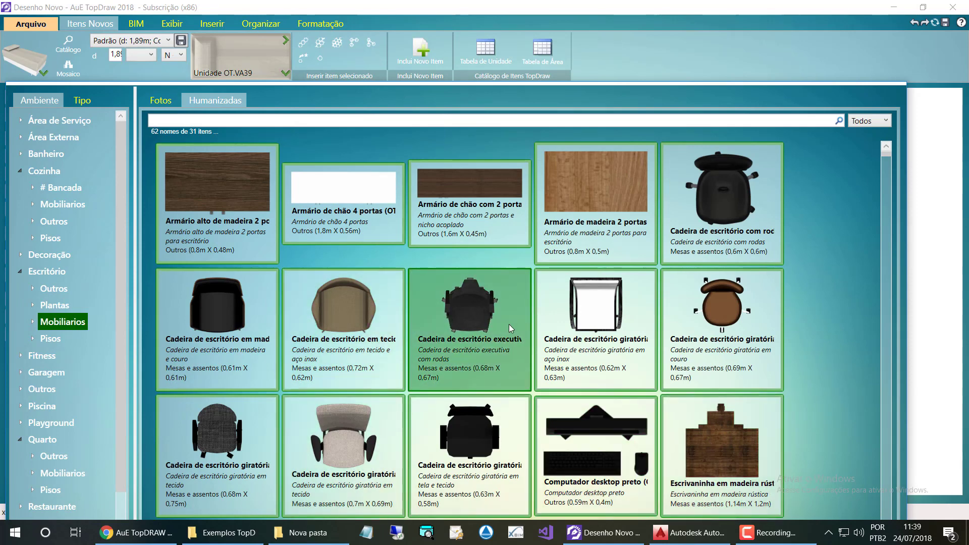
pyautogui.scroll(-2, 509, 331)
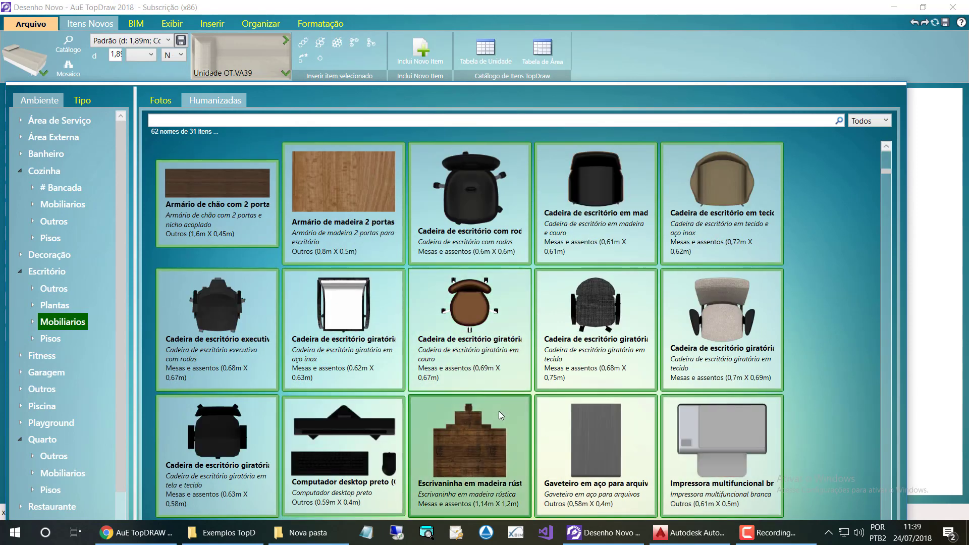
pyautogui.doubleClick(485, 452)
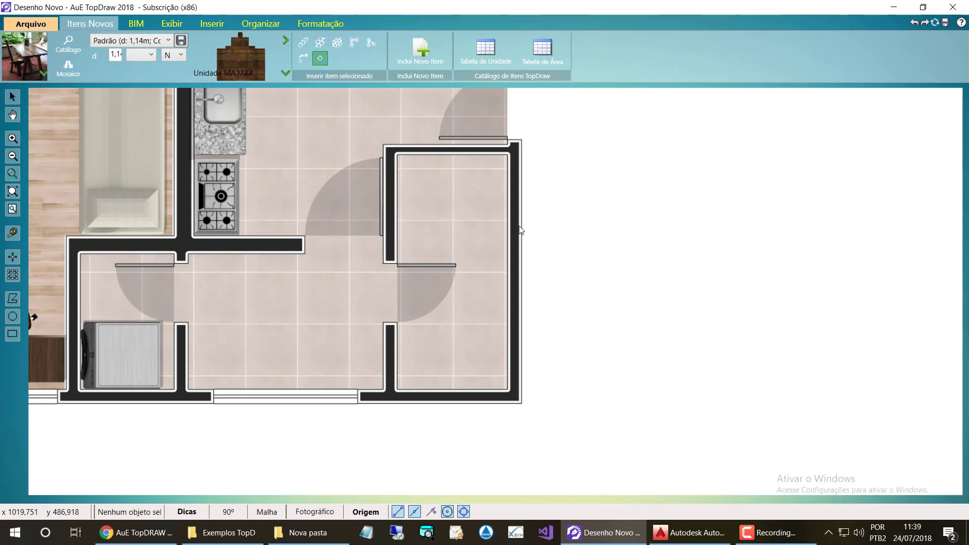
pyautogui.click(652, 280)
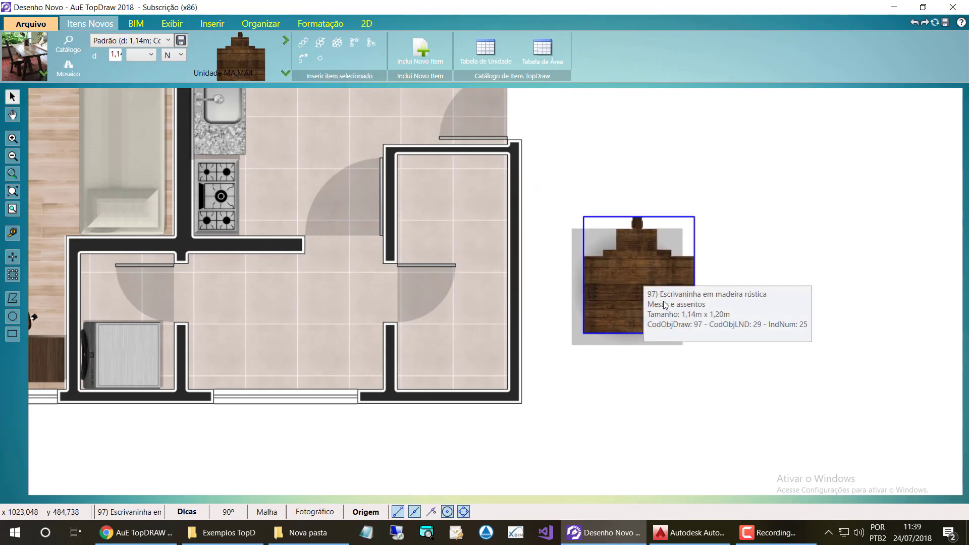
# Step: Rotate the rustic wooden desk by 180 degrees and scale it down from its corner
pyautogui.press('space')
pyautogui.press('space')
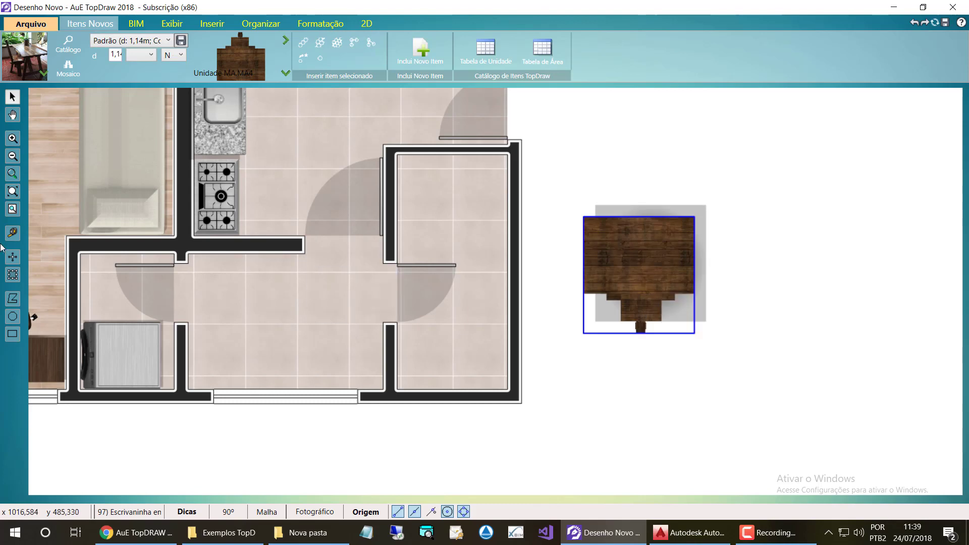
pyautogui.click(12, 275)
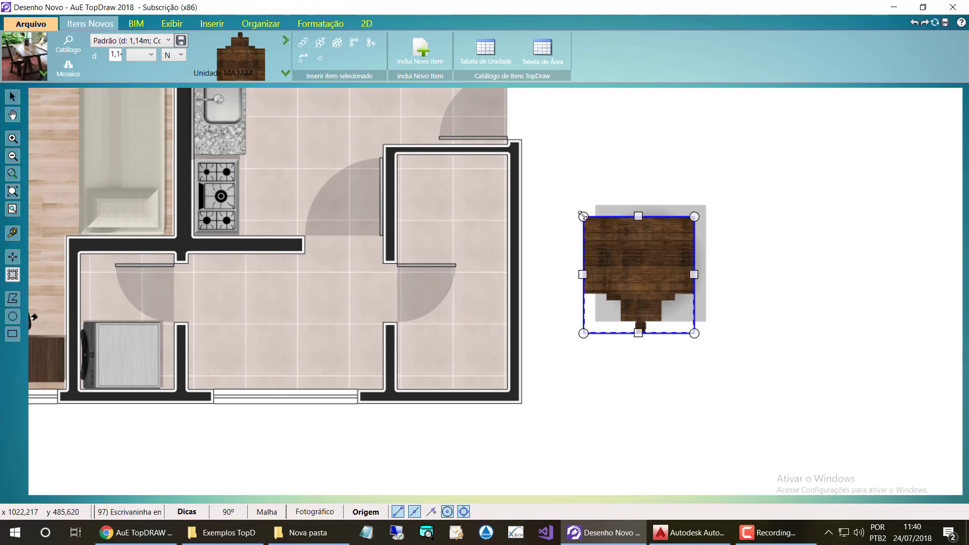
pyautogui.moveTo(605, 230); pyautogui.dragTo(605, 232)
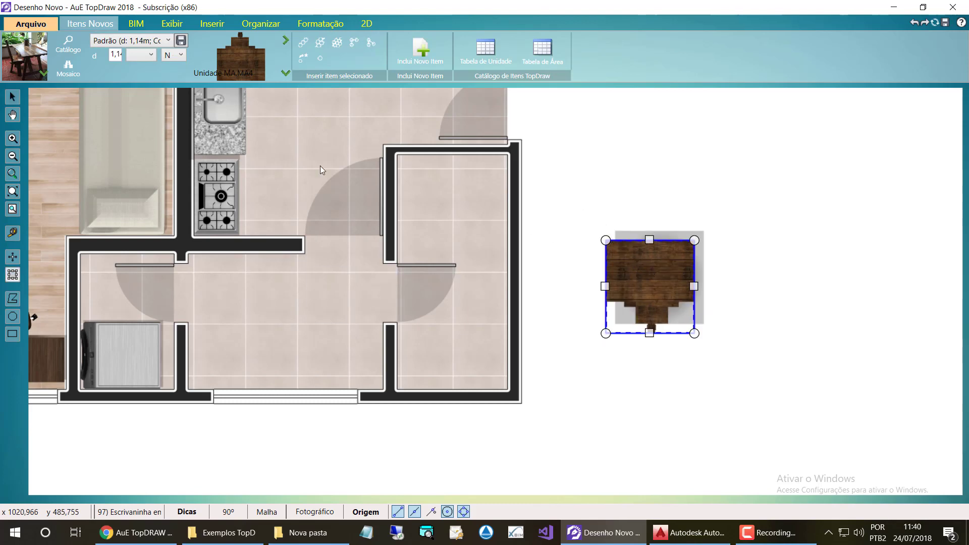
# Step: Move the desk against the upper wall of the small tiled room and enlarge it to about 1.05 m by 1.06 m
pyautogui.click(12, 96)
pyautogui.moveTo(612, 265); pyautogui.dragTo(453, 188)
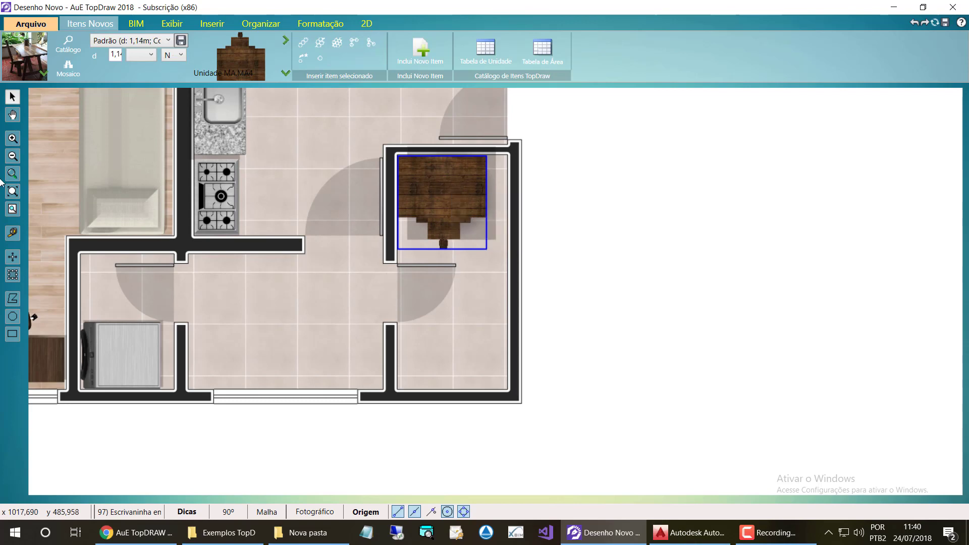
pyautogui.click(12, 275)
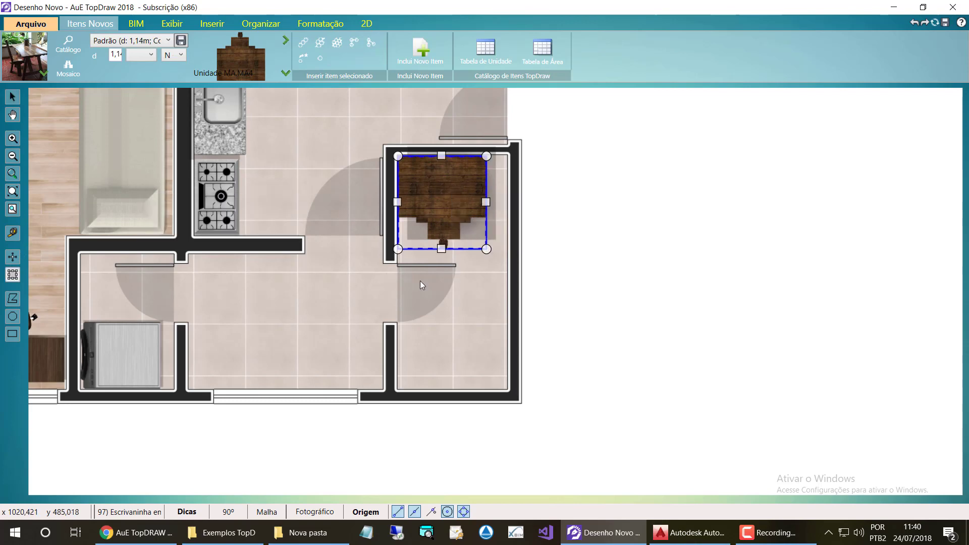
pyautogui.moveTo(485, 249); pyautogui.dragTo(504, 260)
pyautogui.moveTo(506, 208); pyautogui.dragTo(465, 194)
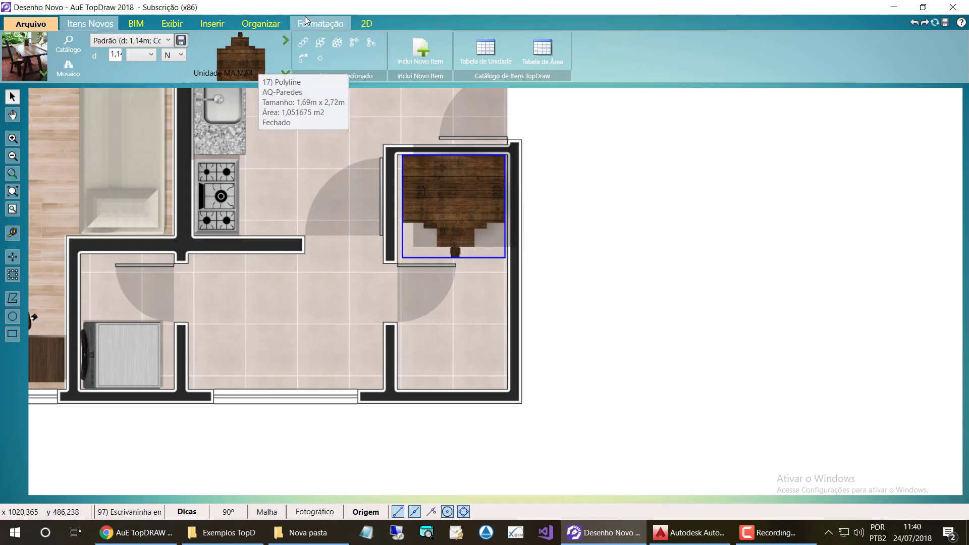
# Step: Remove the desk's 2D shadow and nudge the desk slightly to centre it between the room's side walls
pyautogui.click(332, 27)
pyautogui.click(628, 223)
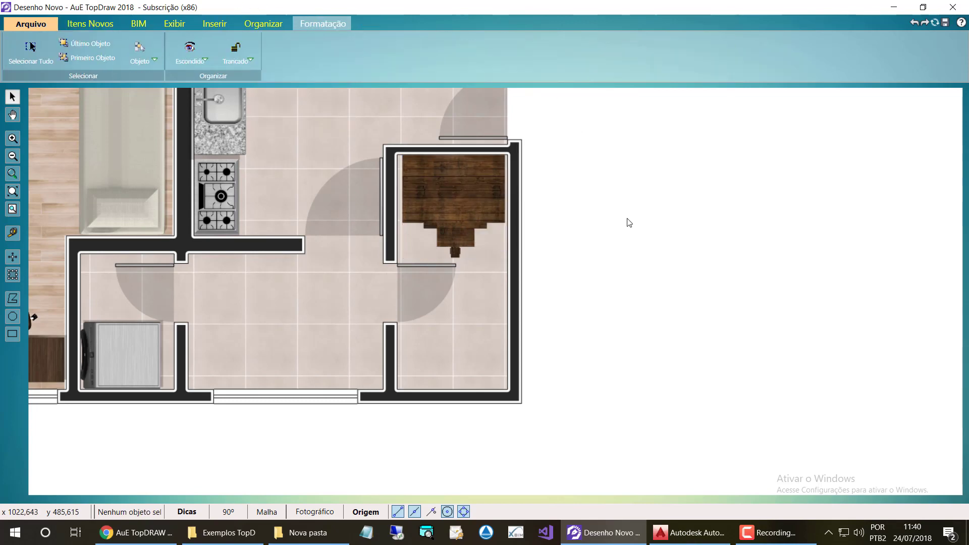
pyautogui.click(457, 191)
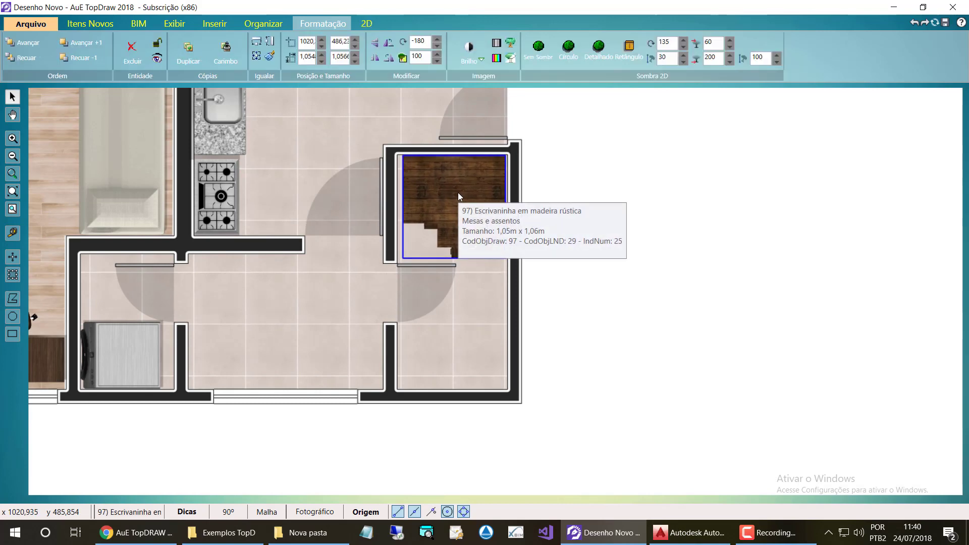
pyautogui.moveTo(458, 193); pyautogui.dragTo(456, 193)
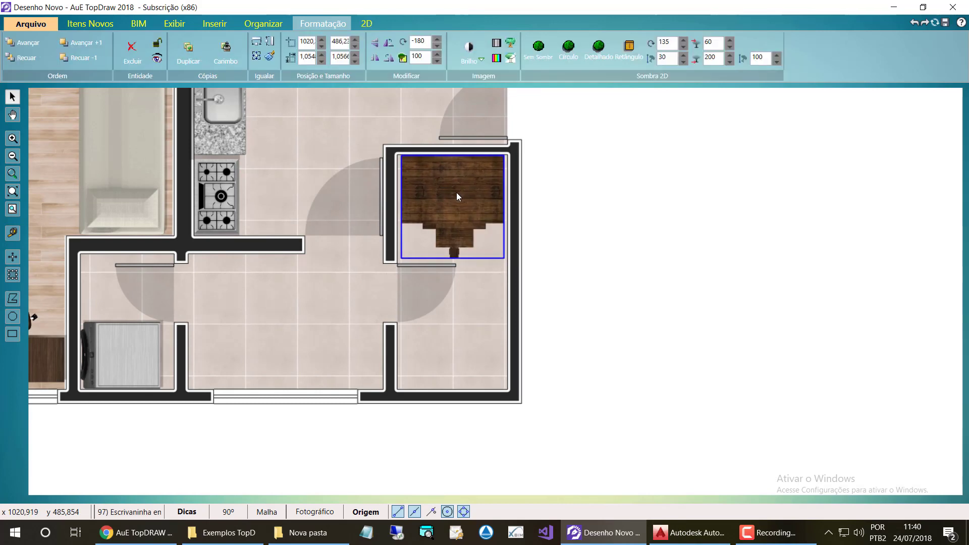
pyautogui.click(638, 234)
# Step: Examine the furnished floor plan room by room, from the kitchen and service area to the bedrooms and living room
pyautogui.scroll(-5, 513, 212)
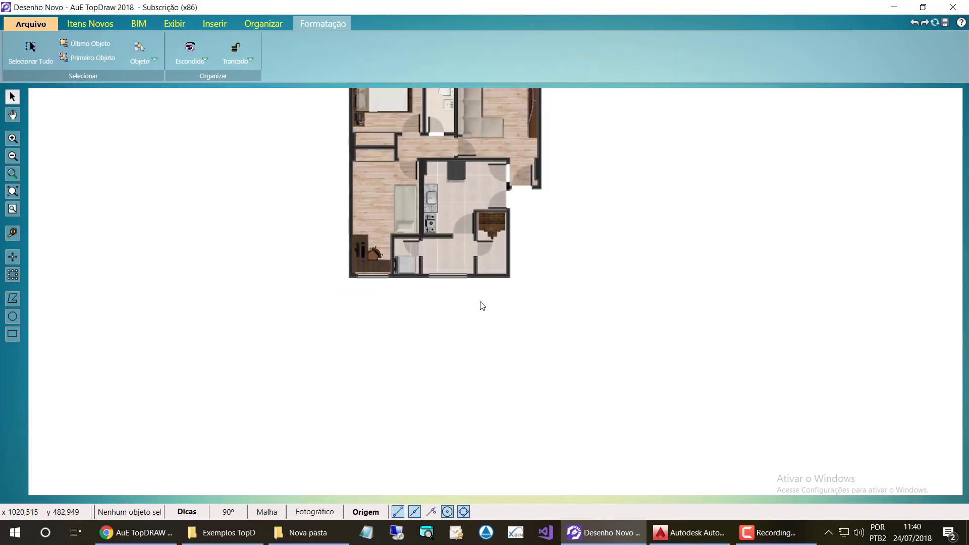
pyautogui.scroll(4, 454, 154)
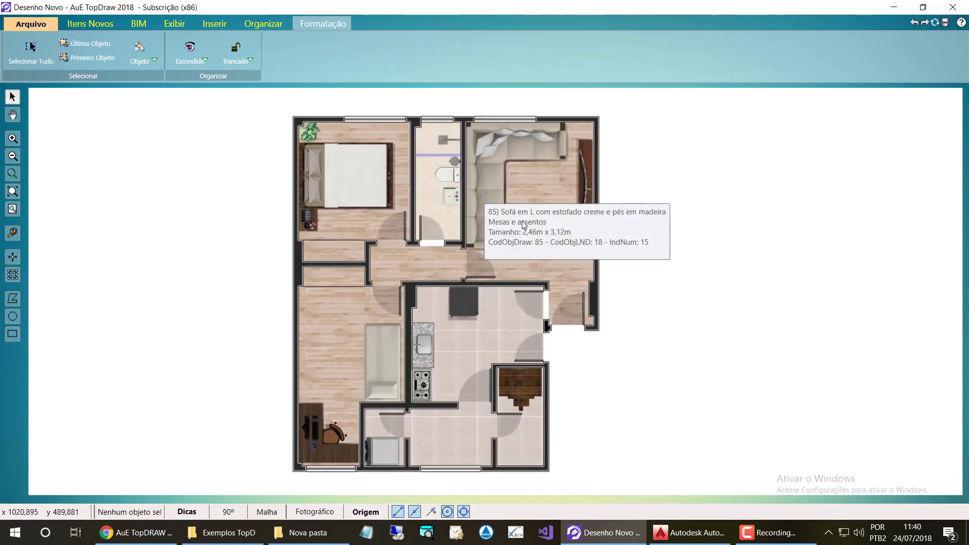
pyautogui.scroll(-1, 431, 234)
pyautogui.scroll(3, 493, 134)
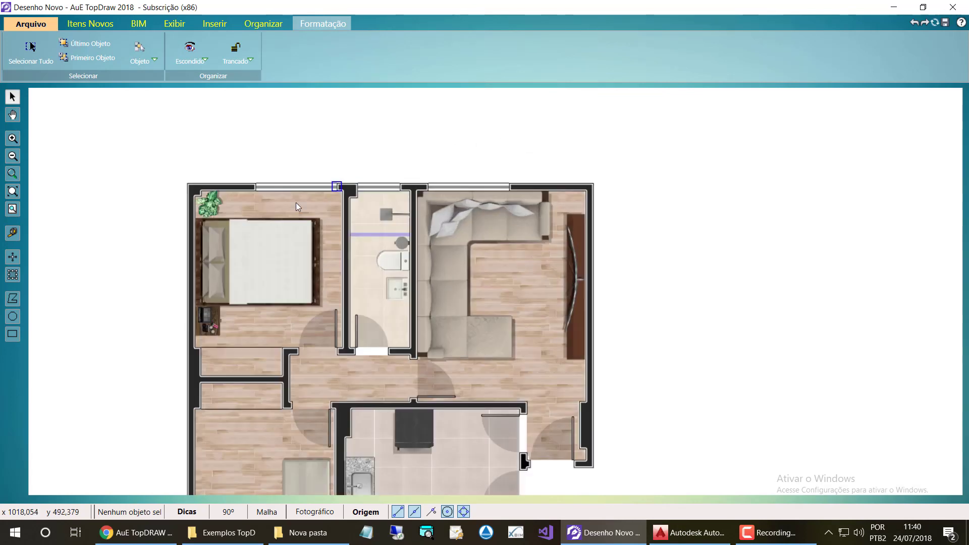
pyautogui.scroll(4, 187, 214)
pyautogui.scroll(-4, 385, 130)
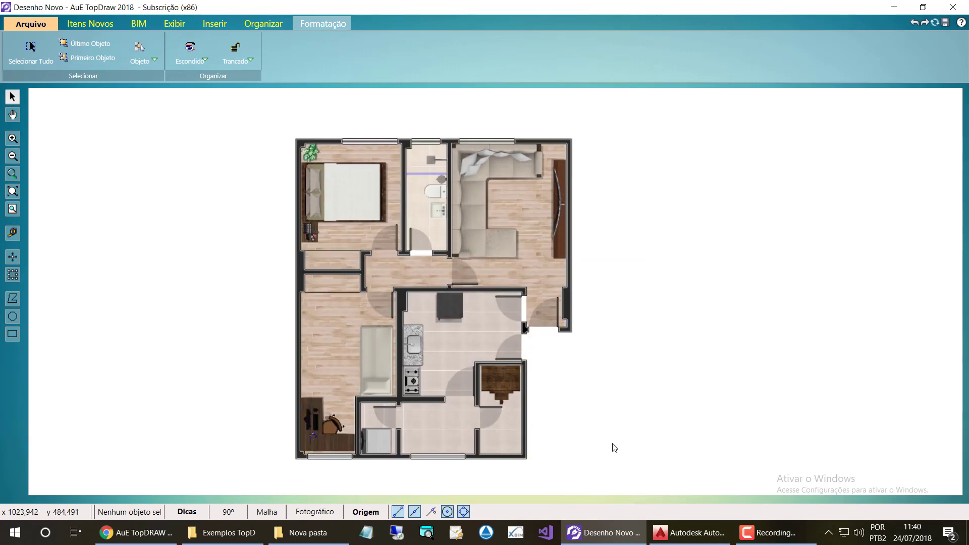
pyautogui.scroll(1, 419, 495)
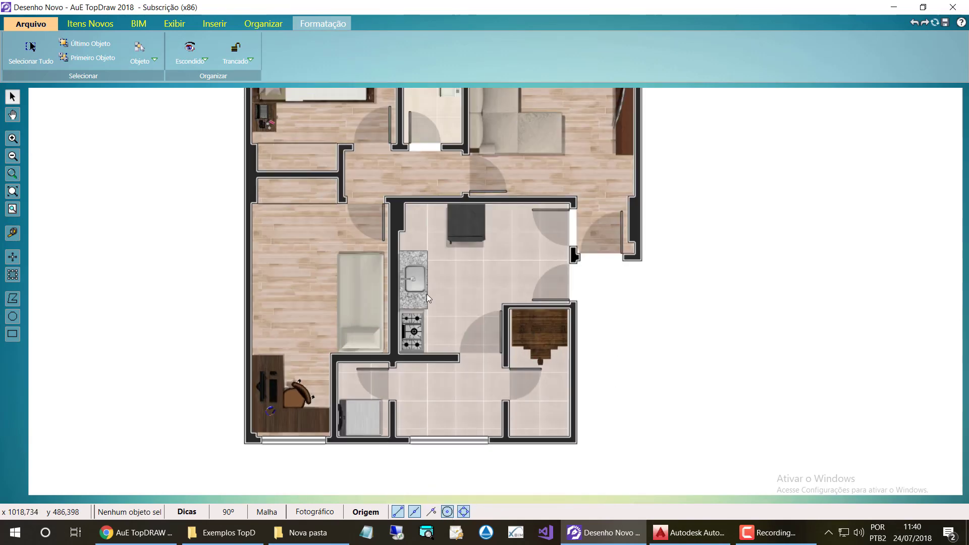
pyautogui.scroll(-2, 426, 293)
pyautogui.scroll(2, 450, 138)
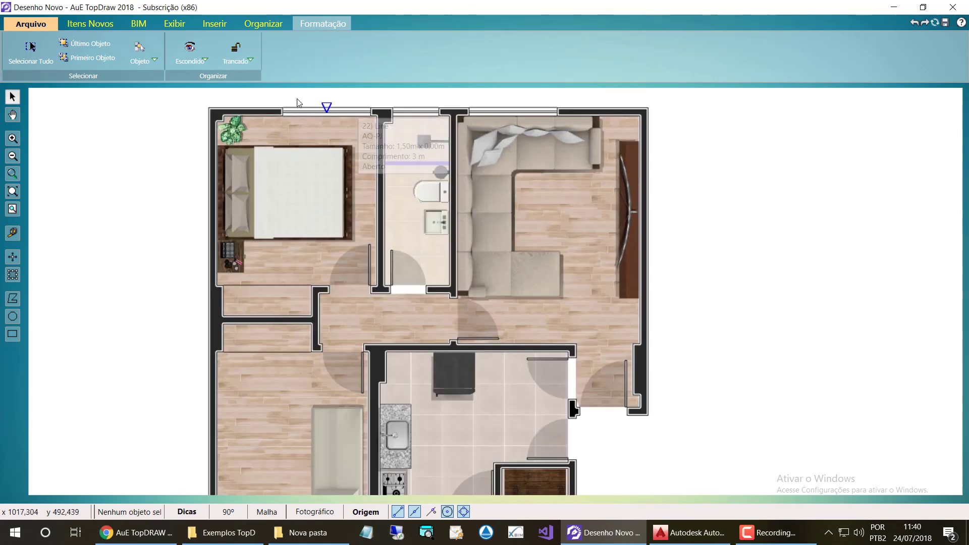
# Step: Draw a thin rectangle about 1.50 m by 0.03 m between the glass lines of the double bedroom's window
pyautogui.scroll(2, 298, 103)
pyautogui.scroll(2, 204, 125)
pyautogui.scroll(-3, 232, 139)
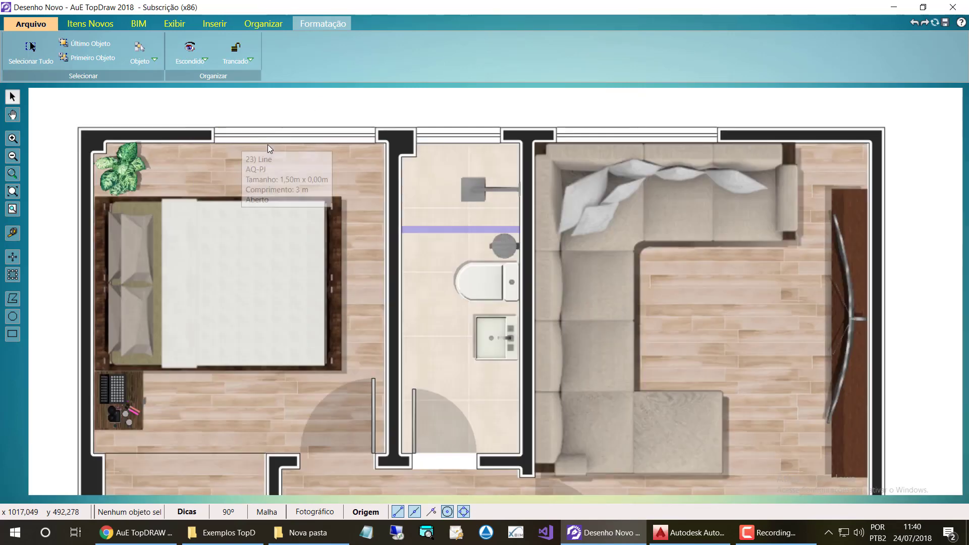
pyautogui.scroll(3, 229, 136)
pyautogui.scroll(2, 228, 136)
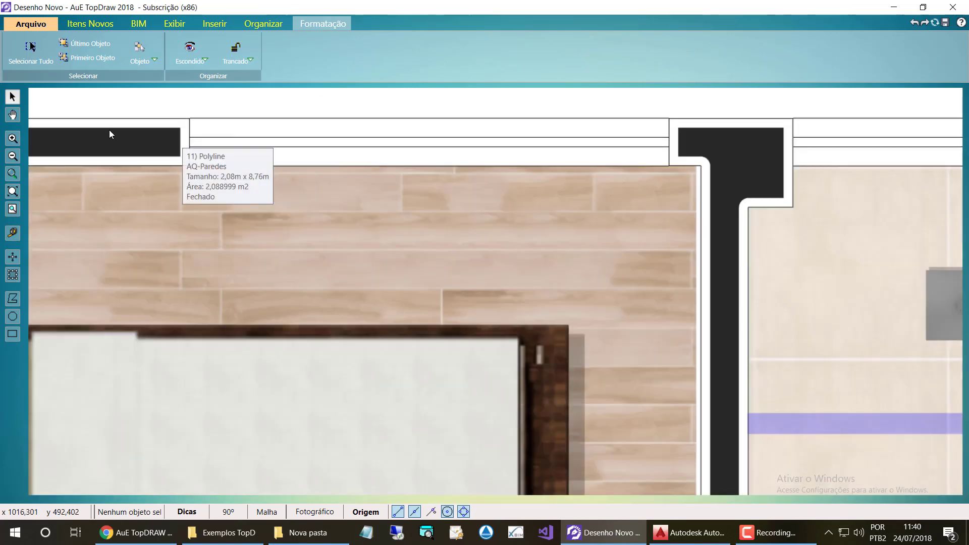
pyautogui.scroll(-1, 206, 145)
pyautogui.scroll(1, 207, 145)
pyautogui.click(13, 334)
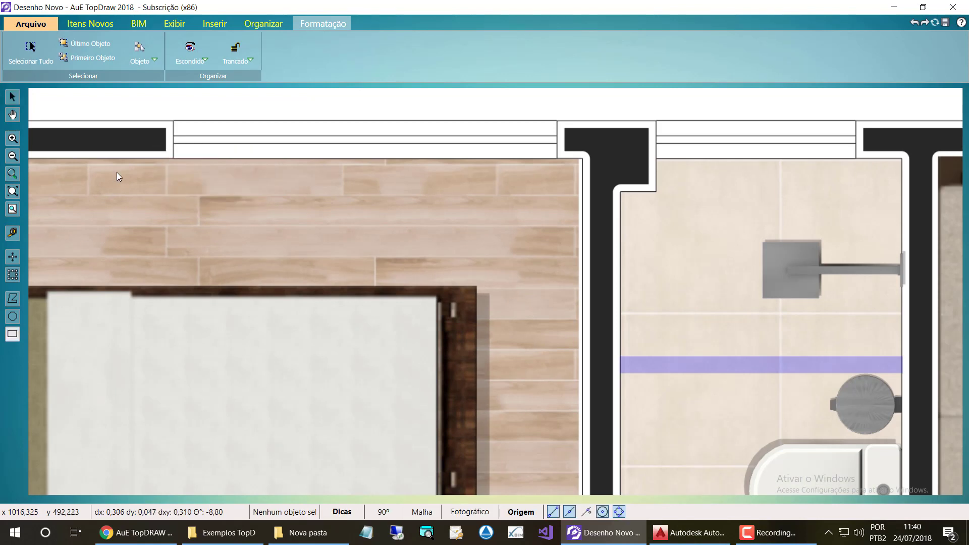
pyautogui.click(174, 136)
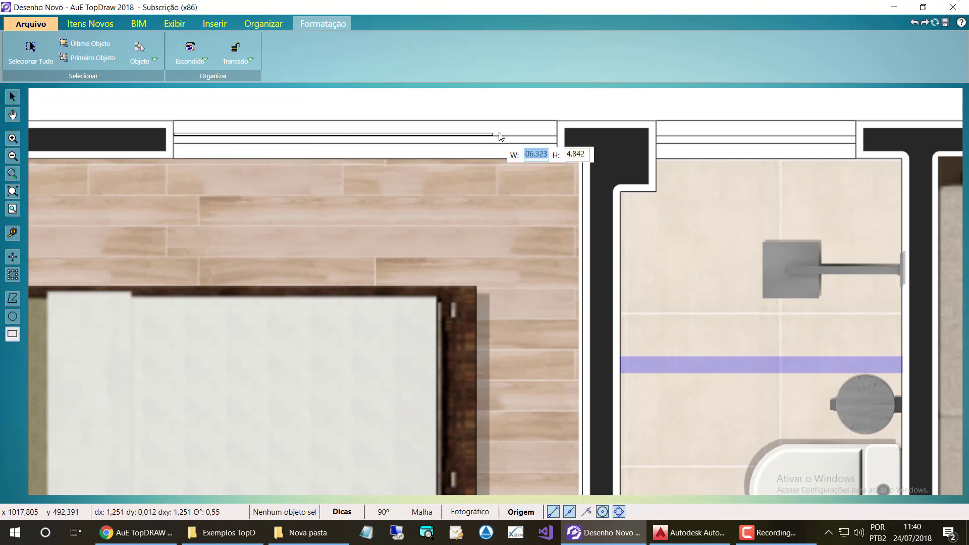
pyautogui.click(556, 145)
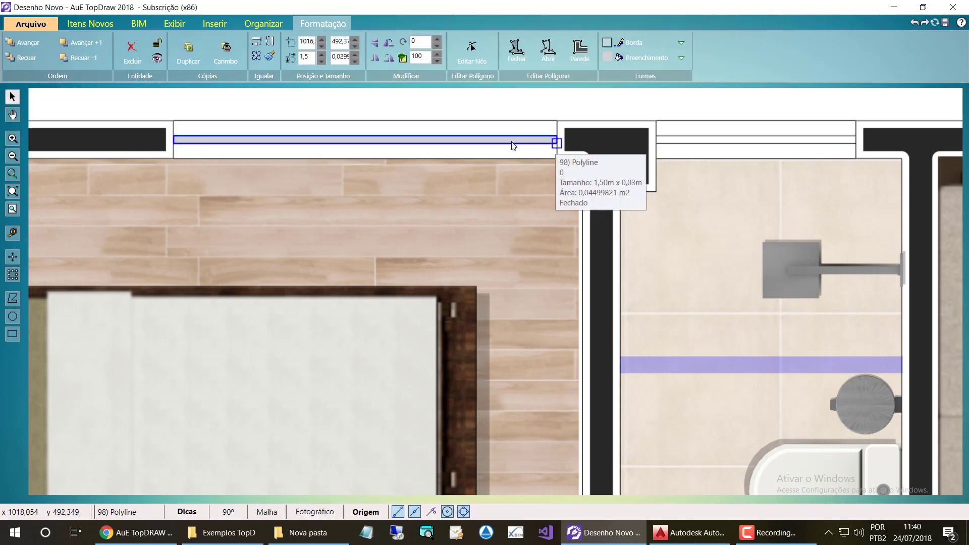
# Step: Fill the bedroom window's glass rectangle with a solid blue, starting from cyan and lowering green to 161
pyautogui.click(667, 59)
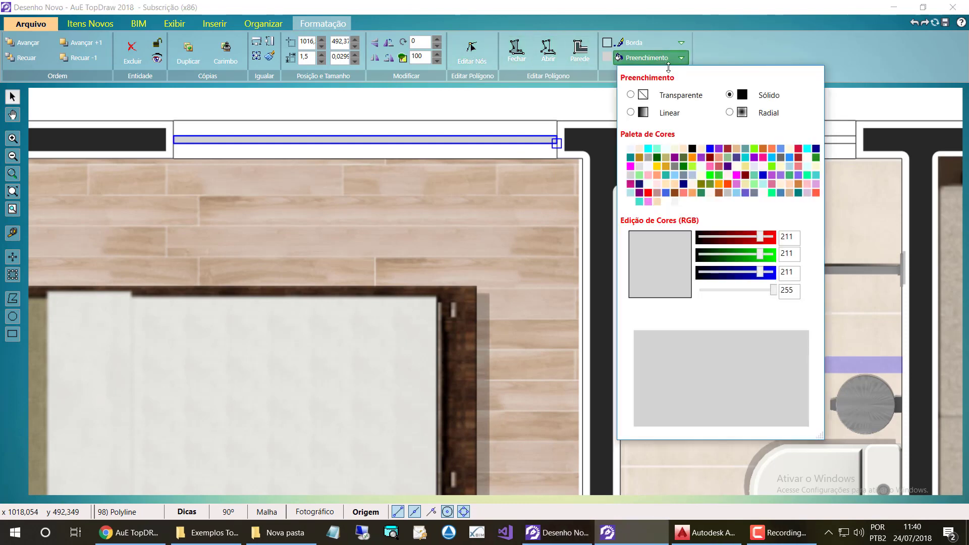
pyautogui.click(650, 149)
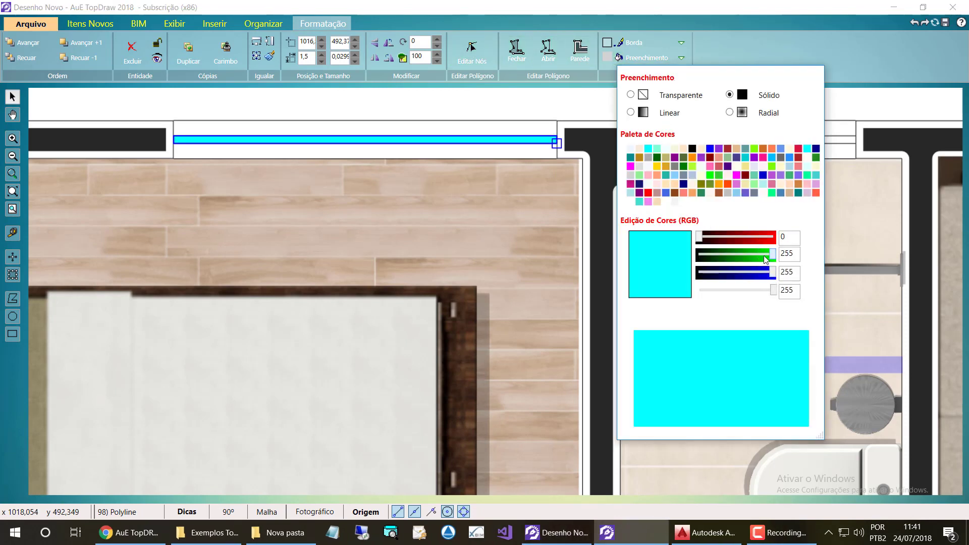
pyautogui.moveTo(766, 259); pyautogui.dragTo(746, 260)
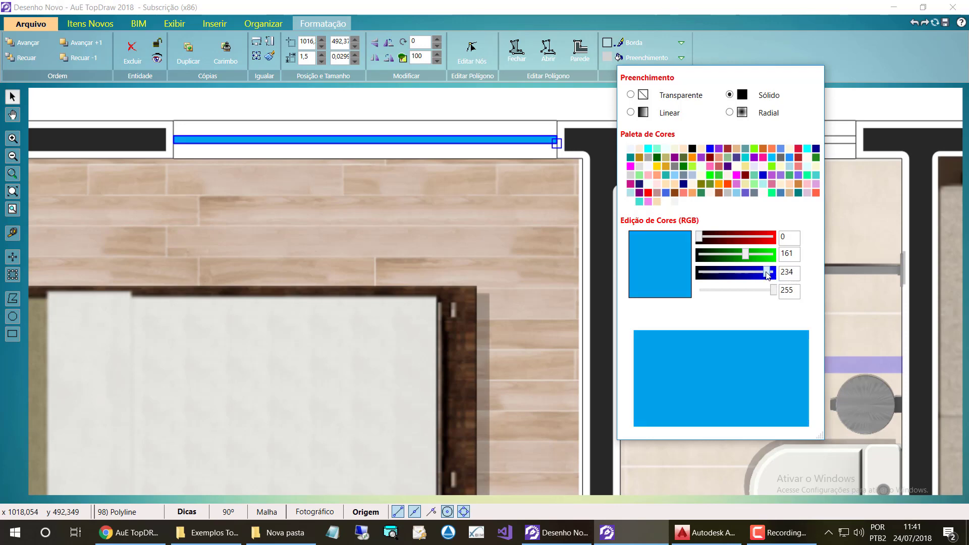
pyautogui.click(499, 123)
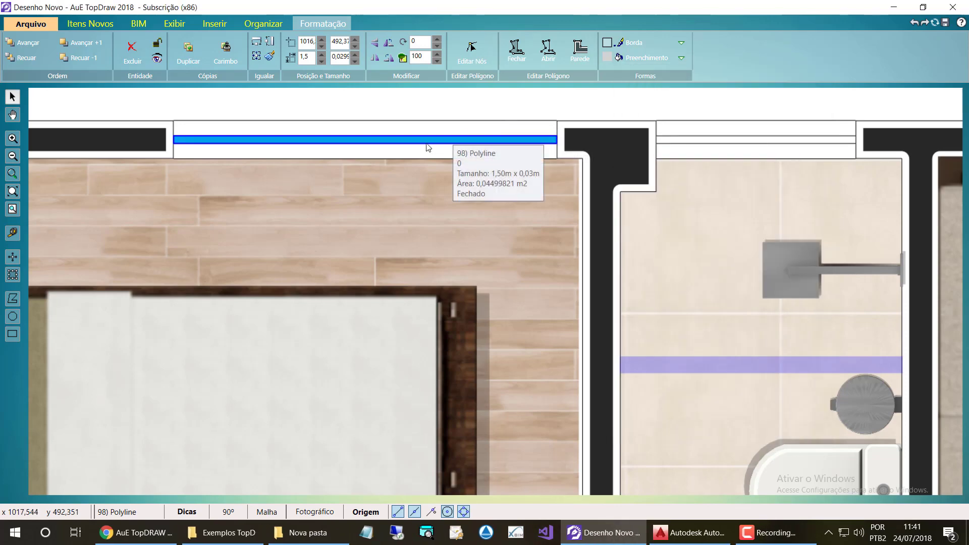
pyautogui.scroll(-2, 74, 110)
pyautogui.scroll(-1, 75, 110)
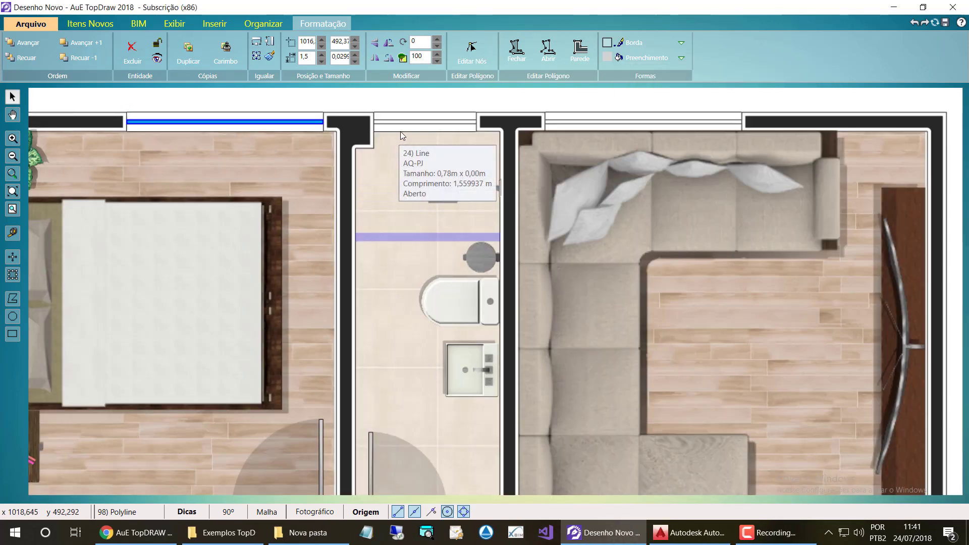
# Step: Draw a thin rectangle about 0.78 m by 0.03 m between the glass lines of the bathroom window
pyautogui.click(13, 334)
pyautogui.scroll(4, 374, 123)
pyautogui.click(374, 129)
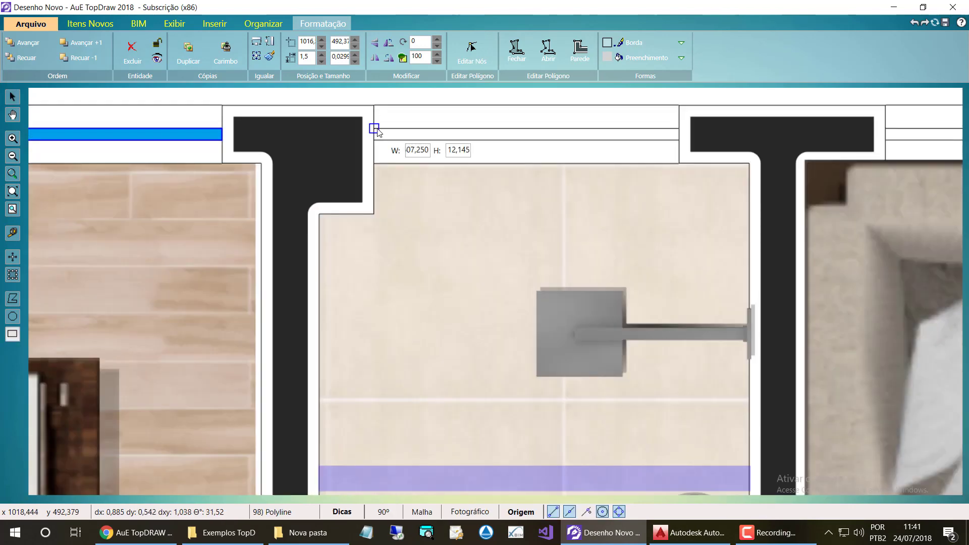
pyautogui.click(678, 141)
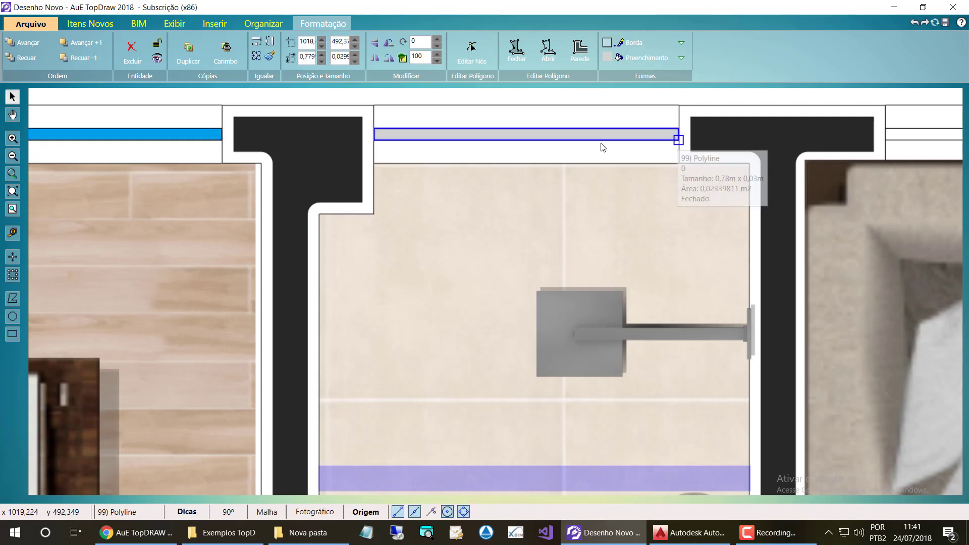
# Step: Draw a thin rectangle about 1.50 m by 0.03 m between the glass lines of the living room window
pyautogui.scroll(-2, 150, 132)
pyautogui.scroll(-3, 149, 132)
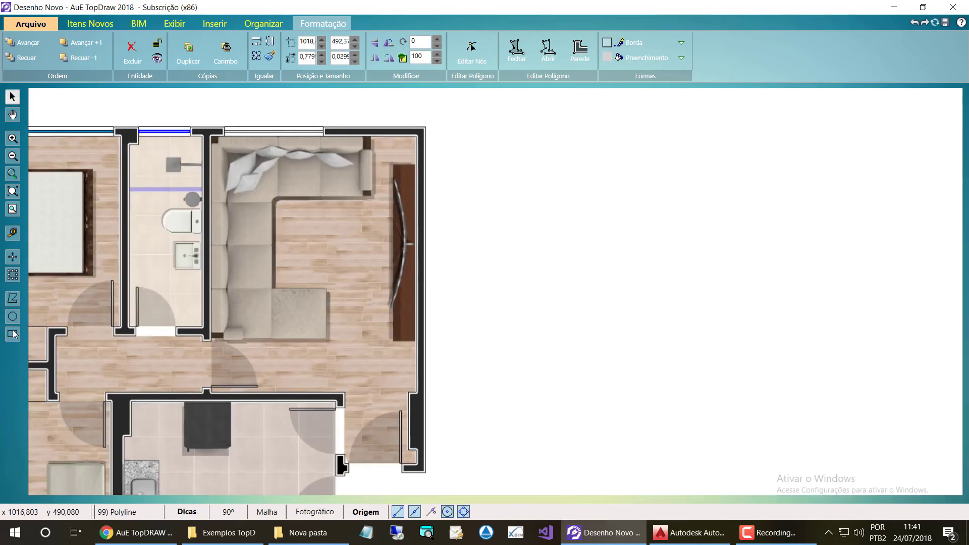
pyautogui.press('Return')
pyautogui.scroll(4, 224, 132)
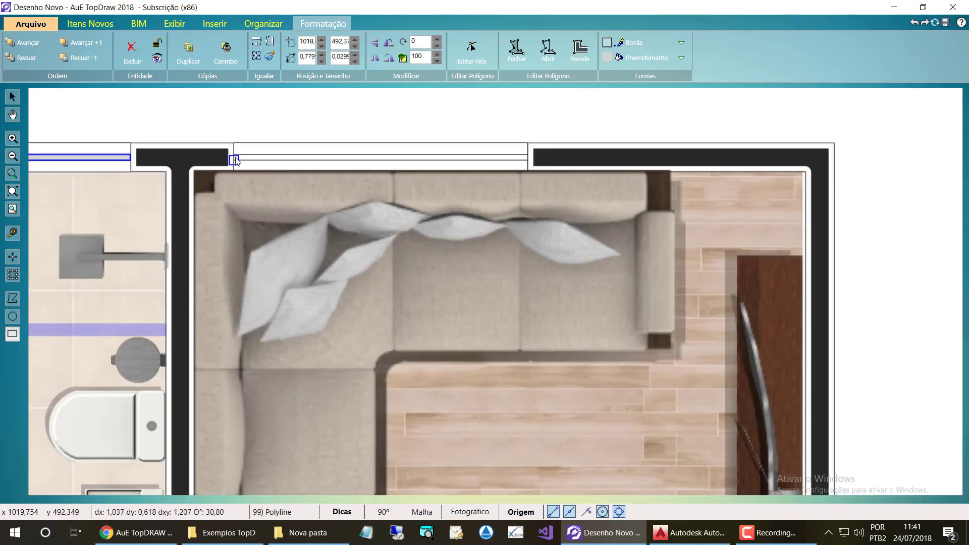
pyautogui.click(235, 160)
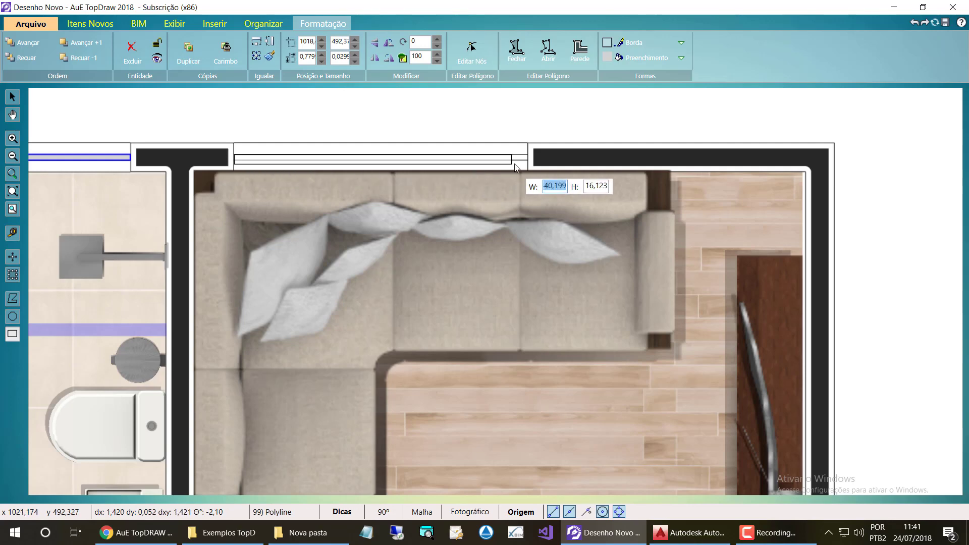
pyautogui.click(528, 161)
pyautogui.scroll(-4, 216, 112)
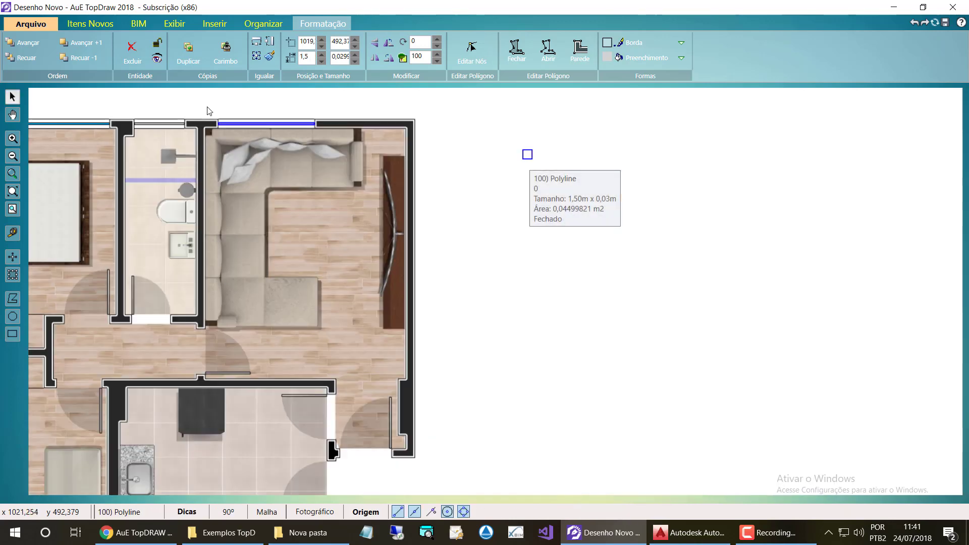
# Step: Copy the formatting of the double bedroom's blue window glass to the glass rectangles of the bathroom and living room windows
pyautogui.scroll(-2, 357, 195)
pyautogui.scroll(5, 156, 154)
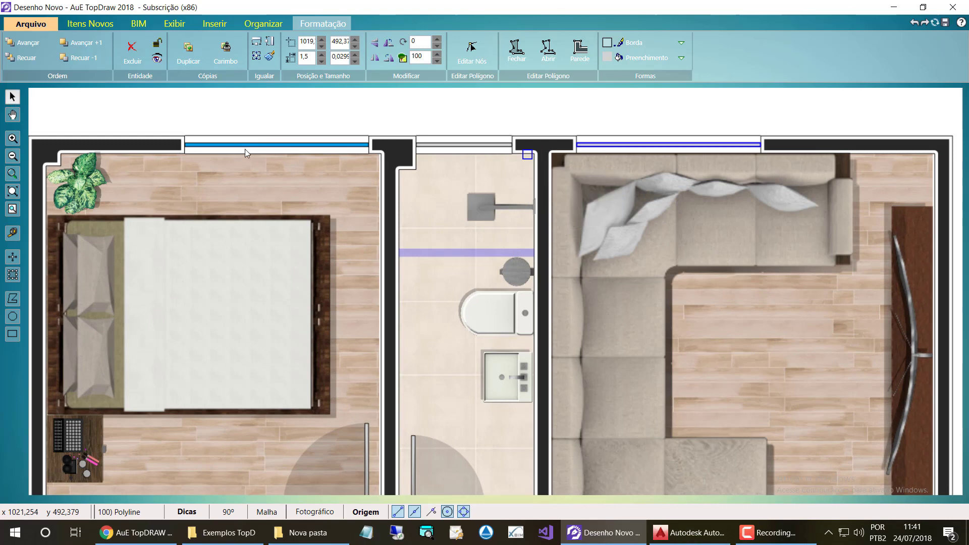
pyautogui.click(244, 150)
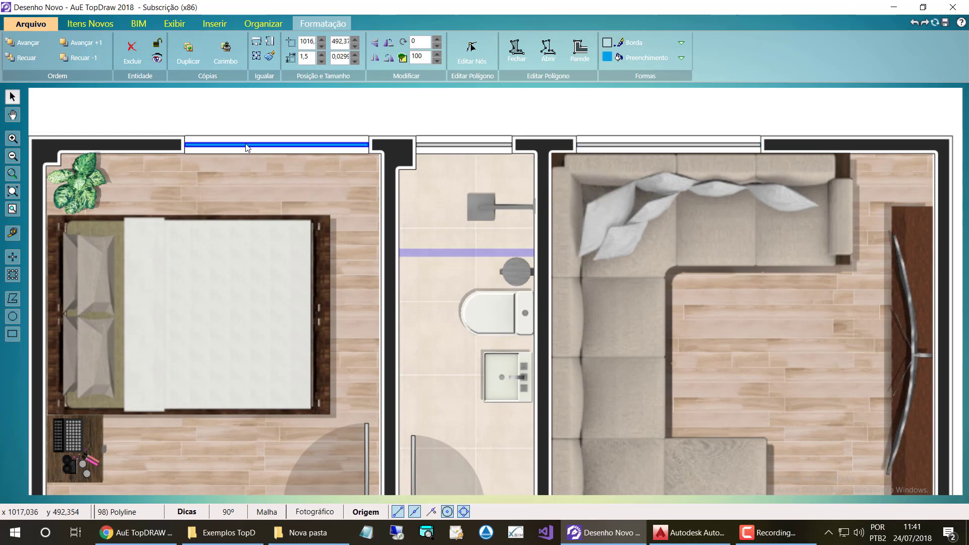
pyautogui.scroll(2, 267, 24)
pyautogui.click(323, 24)
pyautogui.click(269, 56)
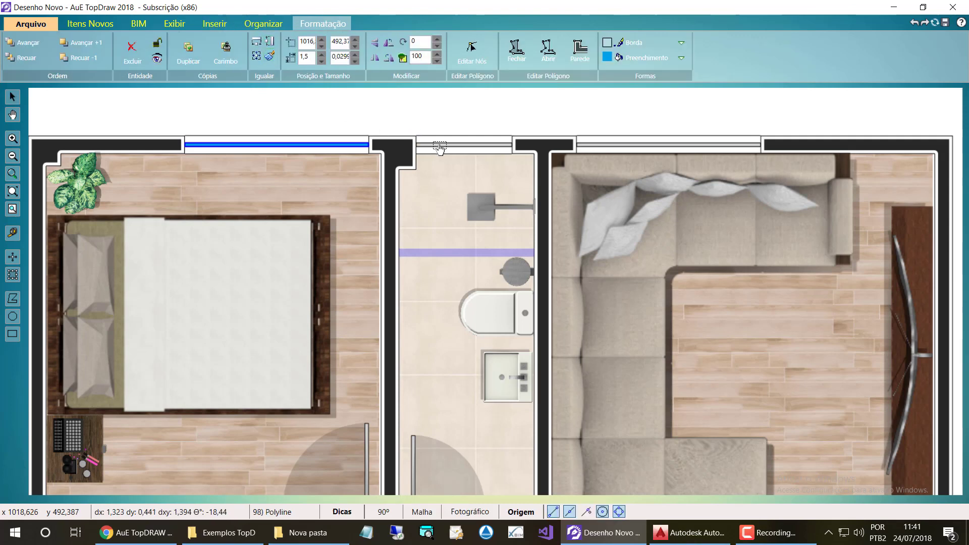
pyautogui.click(417, 144)
pyautogui.click(595, 146)
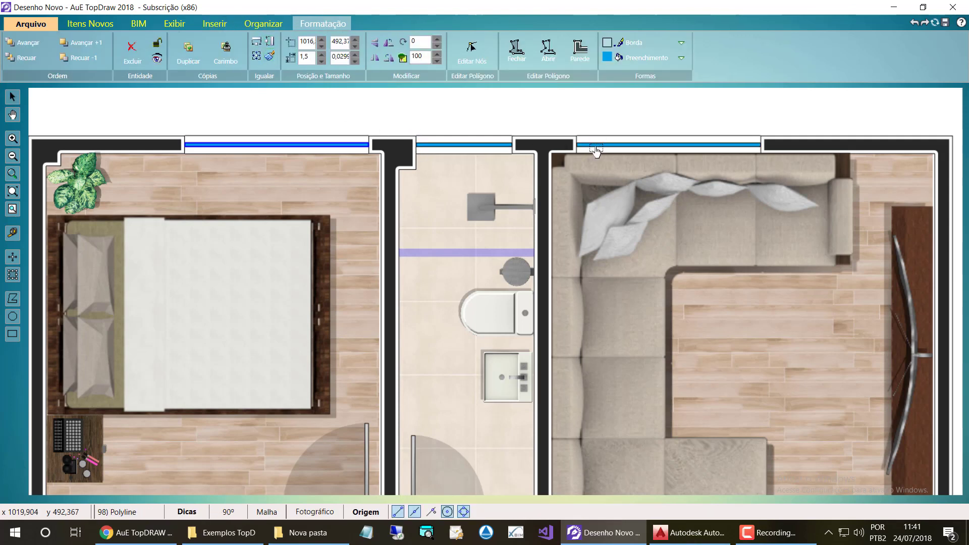
pyautogui.scroll(-2, 142, 103)
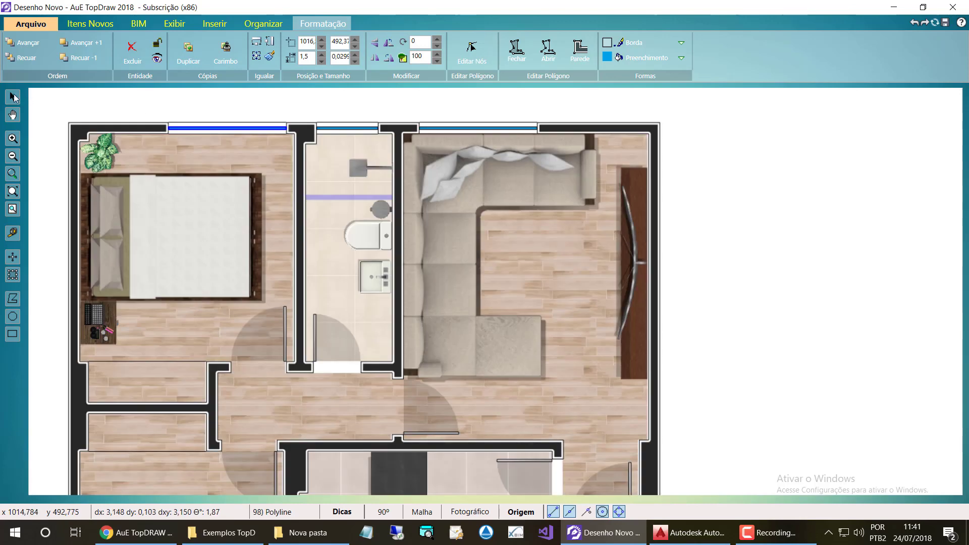
pyautogui.click(165, 99)
# Step: Examine the blue glass in the double bedroom, bathroom and living room windows up close and in context
pyautogui.scroll(2, 454, 137)
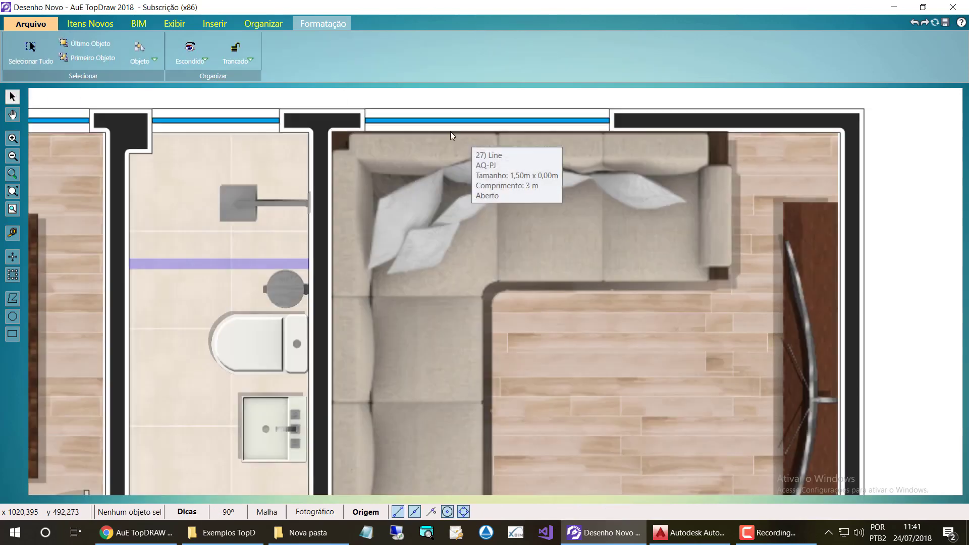
pyautogui.scroll(-2, 560, 131)
pyautogui.scroll(1, 552, 138)
pyautogui.scroll(1, 352, 127)
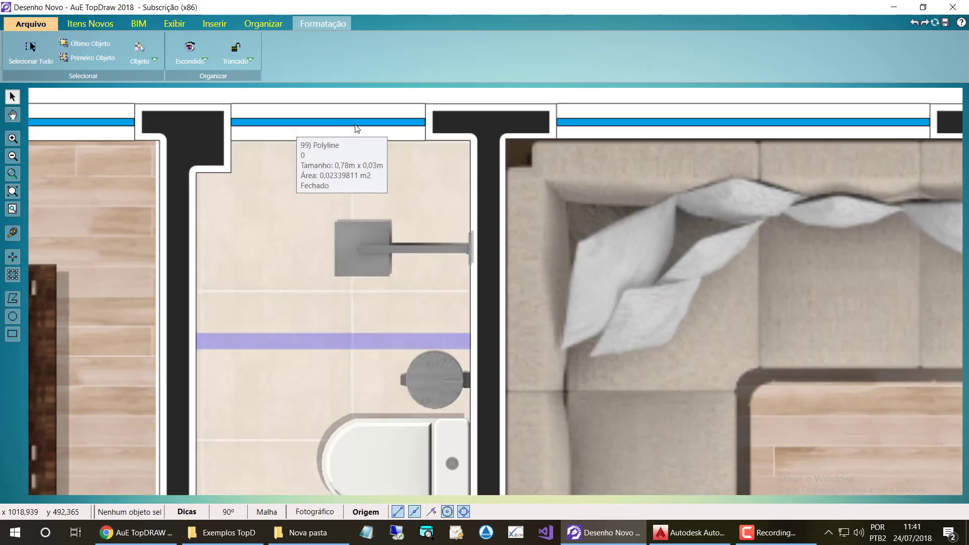
pyautogui.scroll(-1, 351, 127)
pyautogui.scroll(1, 187, 128)
pyautogui.scroll(-1, 366, 160)
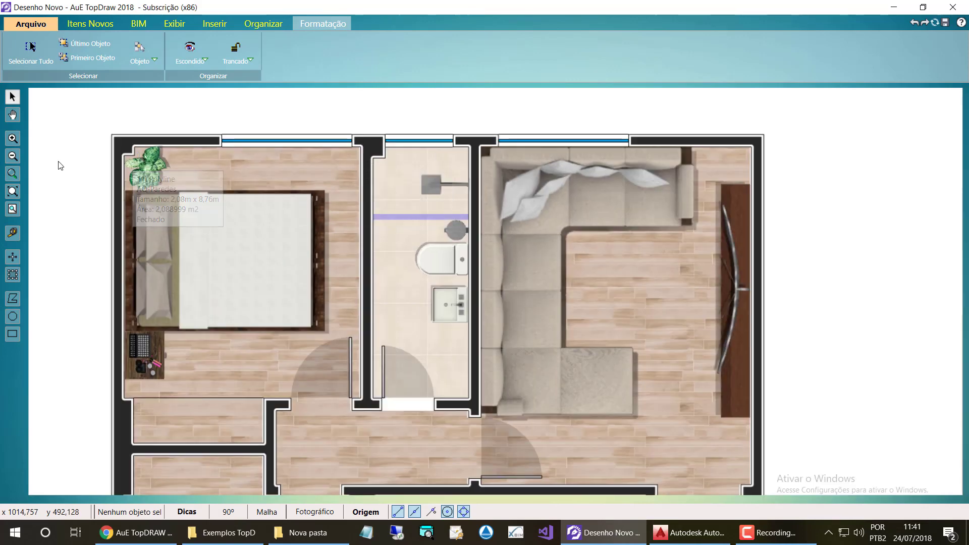
pyautogui.scroll(1, 220, 162)
pyautogui.scroll(-1, 356, 135)
pyautogui.scroll(1, 430, 111)
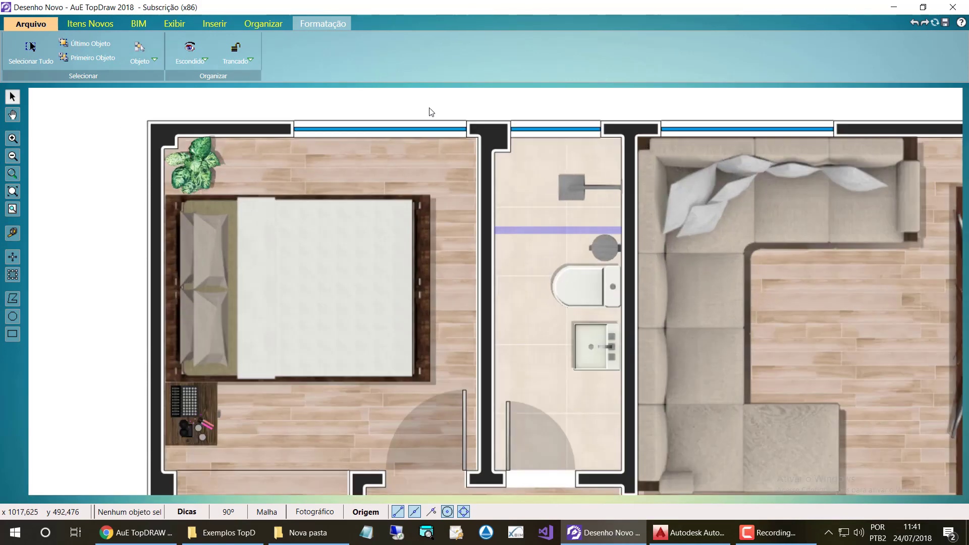
# Step: Set the outer and inner sill lines of the double bedroom's window to a solid dark grey border, RGB 80, 75, 82
pyautogui.scroll(1, 419, 123)
pyautogui.scroll(1, 316, 134)
pyautogui.click(333, 135)
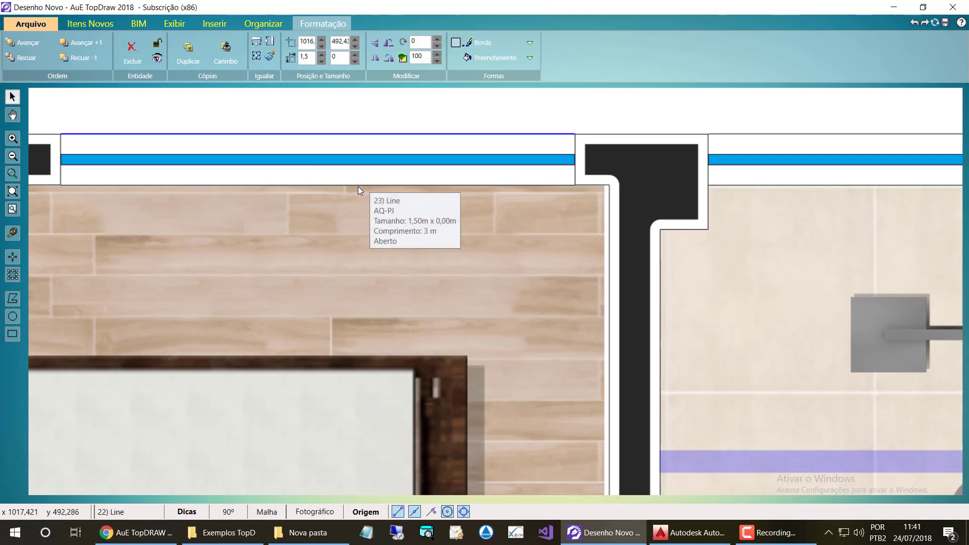
pyautogui.keyDown('shift'); pyautogui.click(405, 185); pyautogui.keyUp('shift')
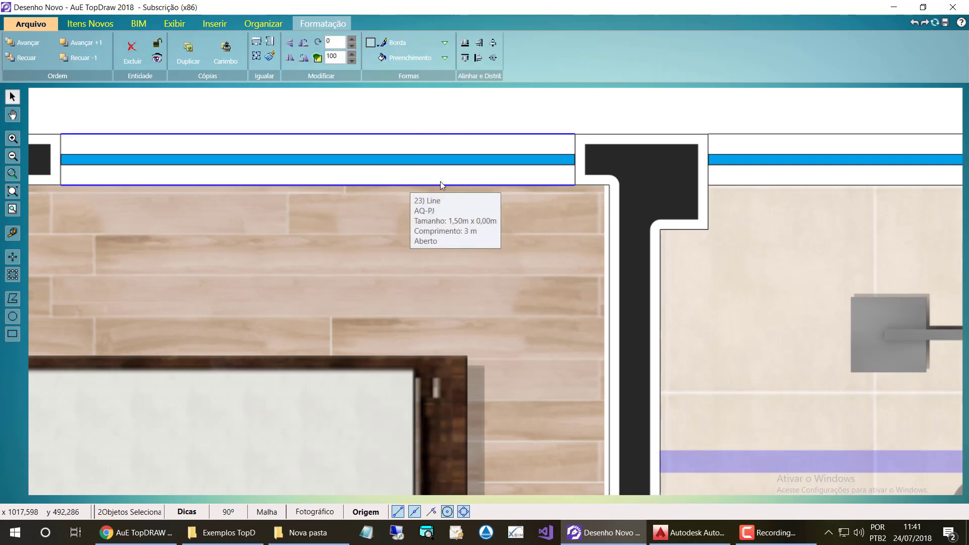
pyautogui.click(411, 57)
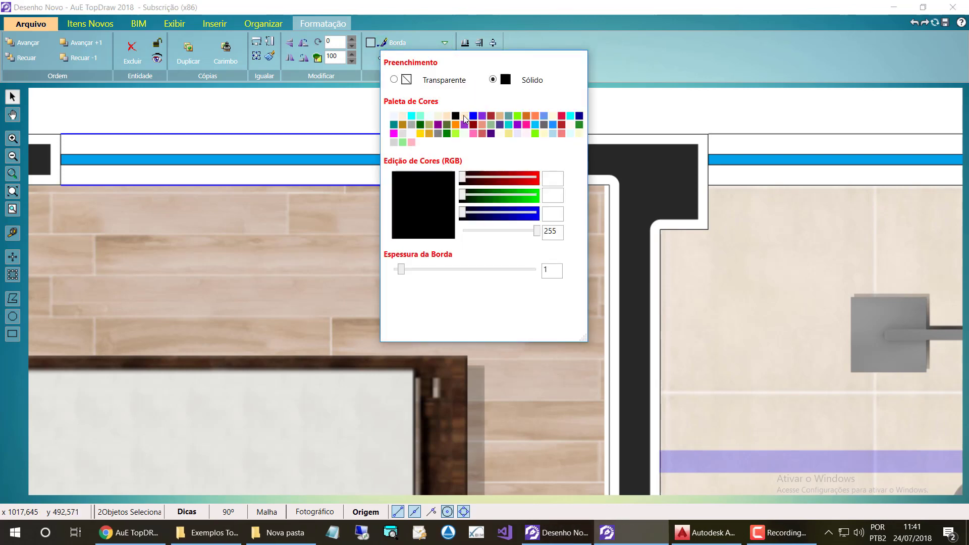
pyautogui.moveTo(471, 178); pyautogui.dragTo(486, 177)
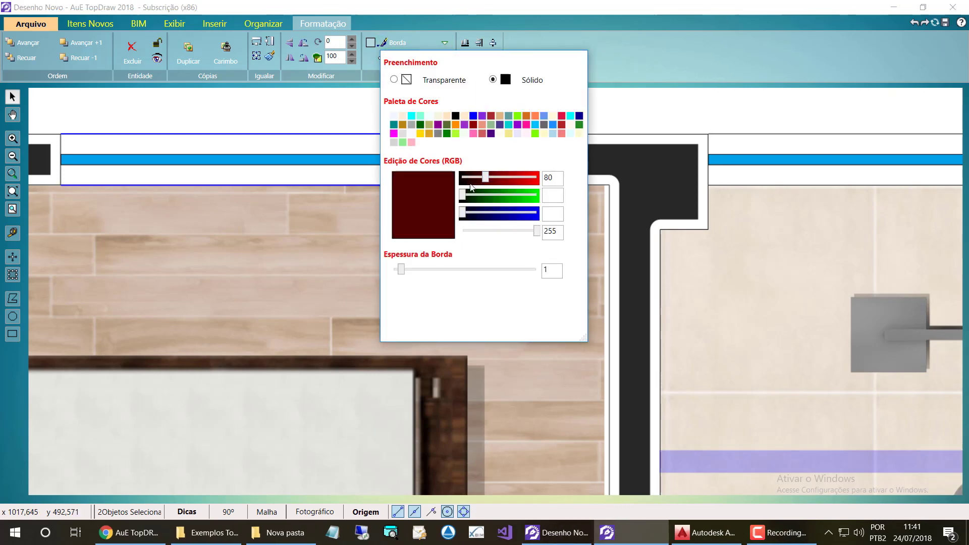
pyautogui.click(482, 193)
pyautogui.moveTo(487, 192); pyautogui.dragTo(488, 192)
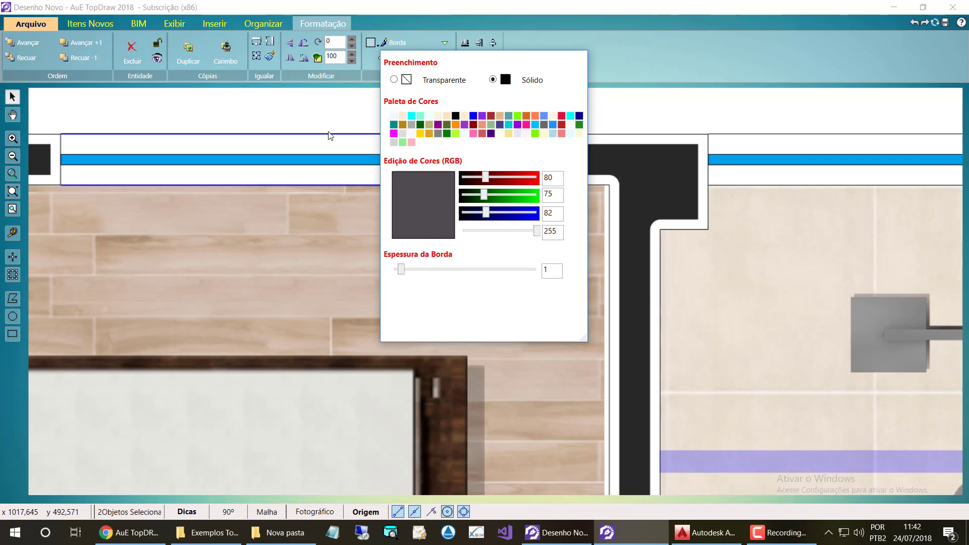
pyautogui.click(309, 108)
# Step: Examine the recoloured bedroom window lines and the complete furnished floor plan
pyautogui.scroll(-1, 366, 126)
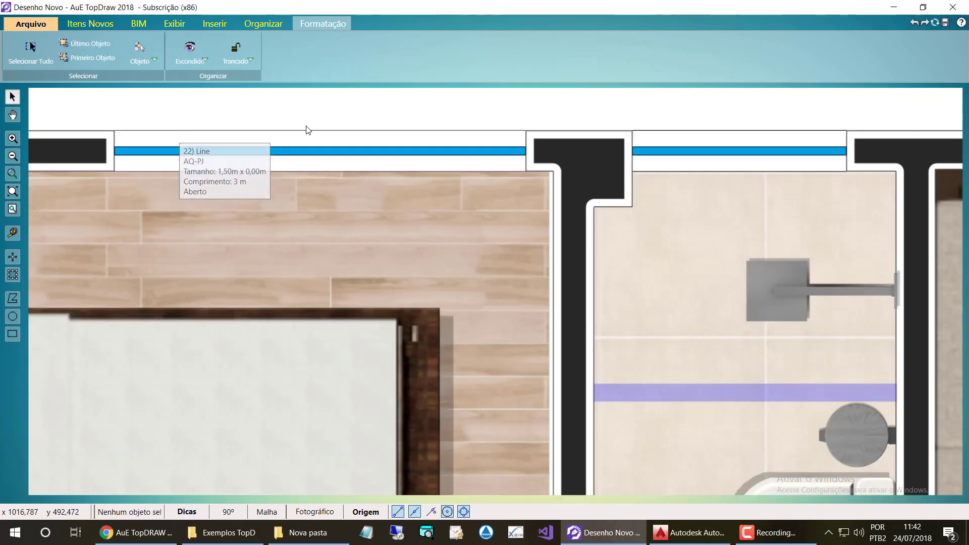
pyautogui.scroll(-1, 272, 155)
pyautogui.scroll(-3, 272, 155)
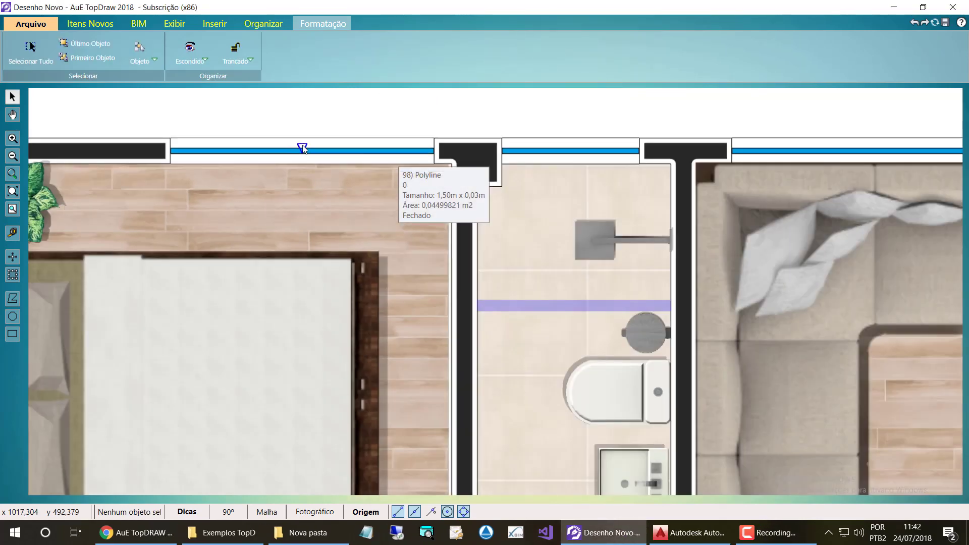
pyautogui.scroll(-1, 279, 143)
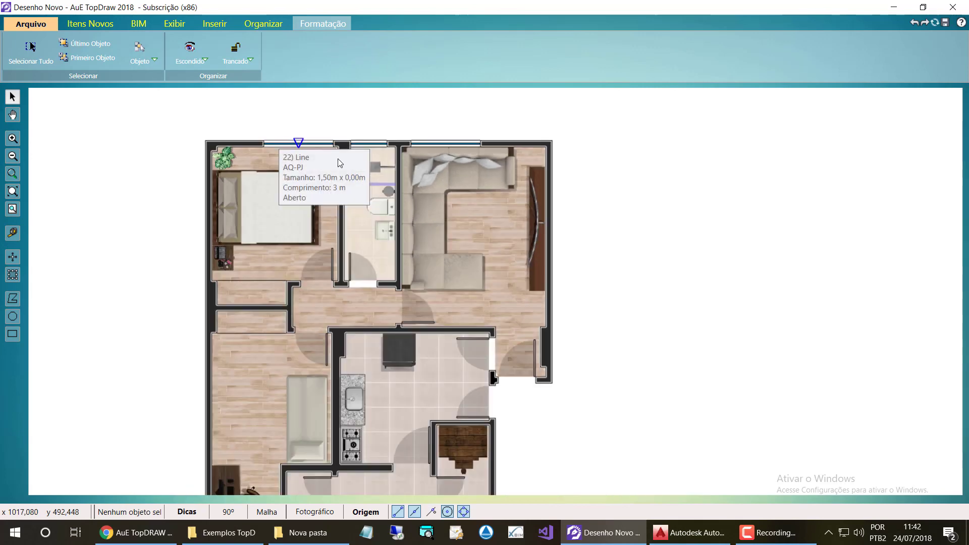
pyautogui.scroll(-3, 356, 190)
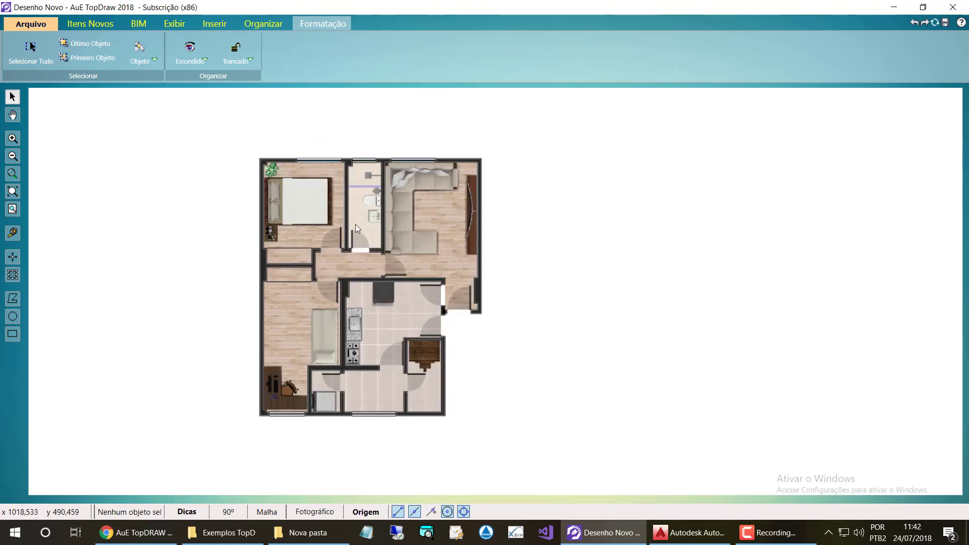
pyautogui.scroll(3, 374, 261)
pyautogui.scroll(-2, 361, 272)
pyautogui.scroll(1, 339, 323)
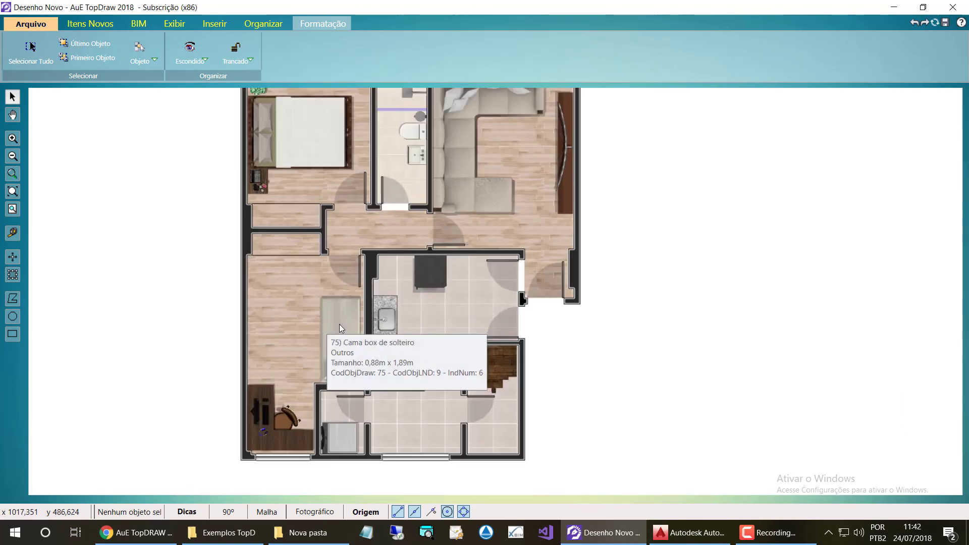
pyautogui.scroll(-2, 458, 294)
pyautogui.scroll(1, 371, 266)
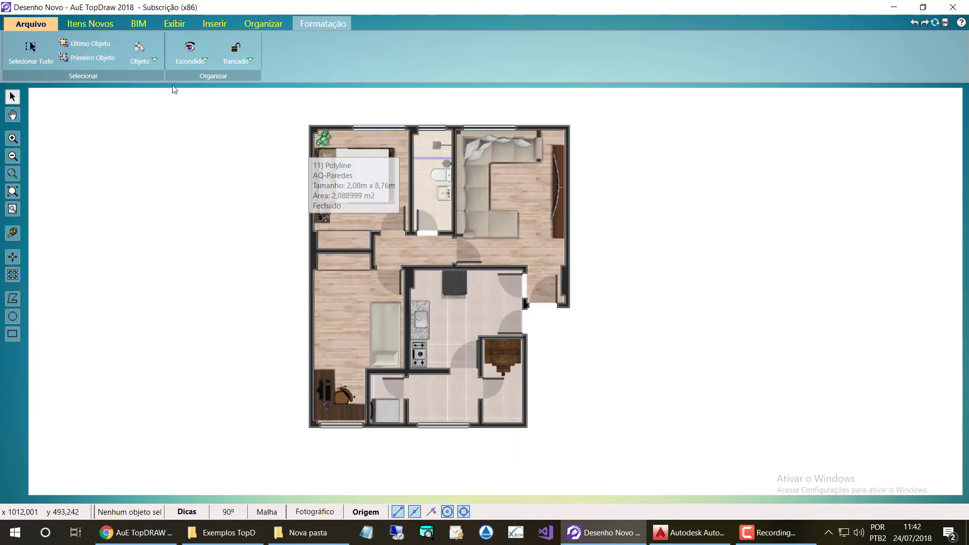
pyautogui.click(96, 20)
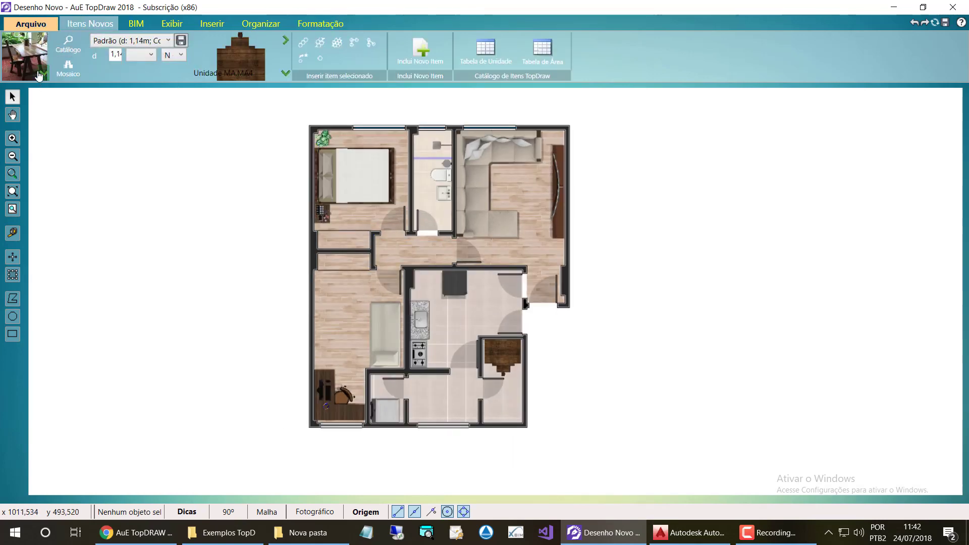
pyautogui.click(69, 68)
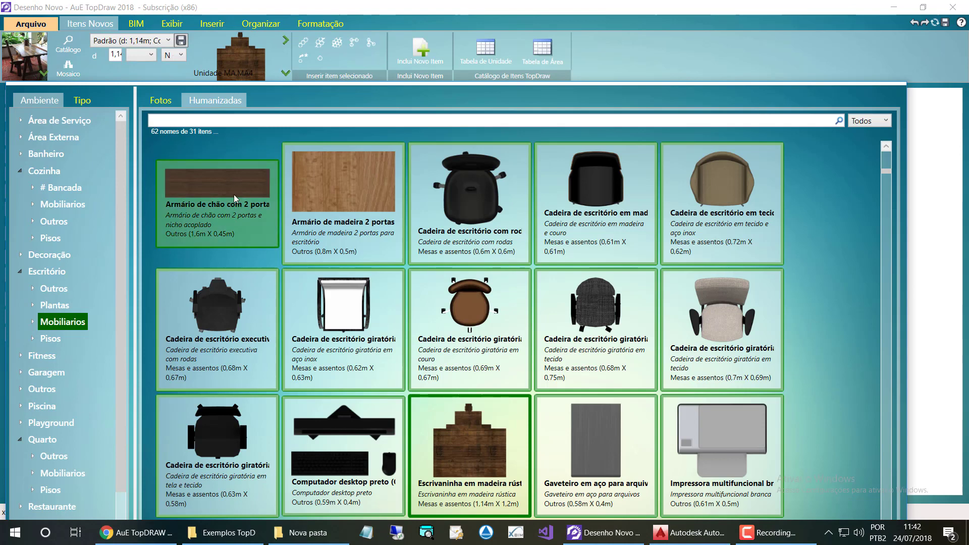
pyautogui.click(35, 28)
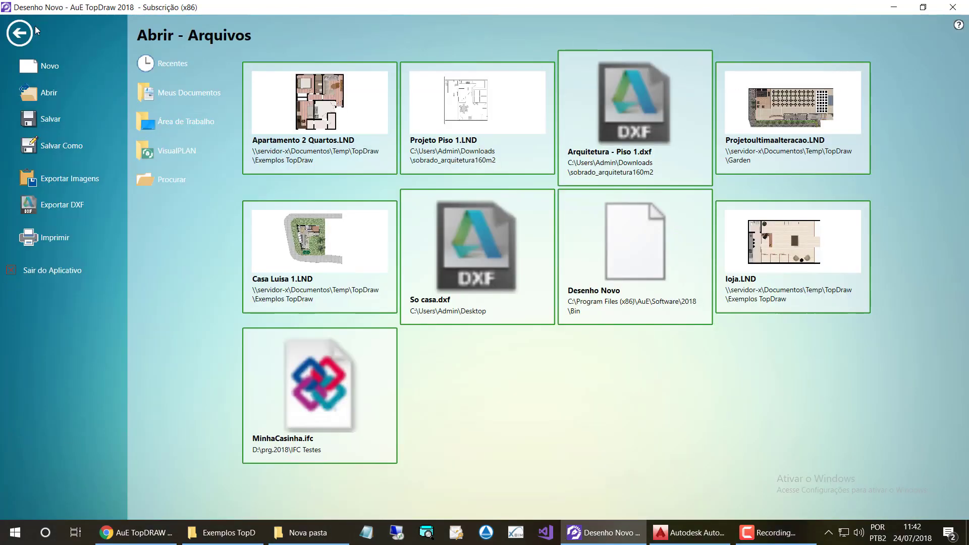
pyautogui.click(18, 33)
# Step: Switch to the paper view and set the page size to A4 210x297
pyautogui.click(172, 24)
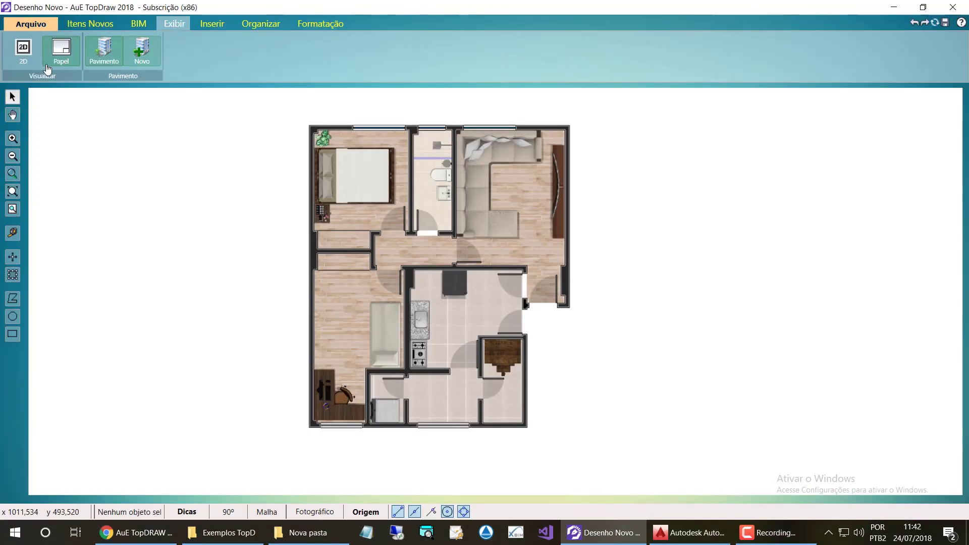
pyautogui.click(61, 48)
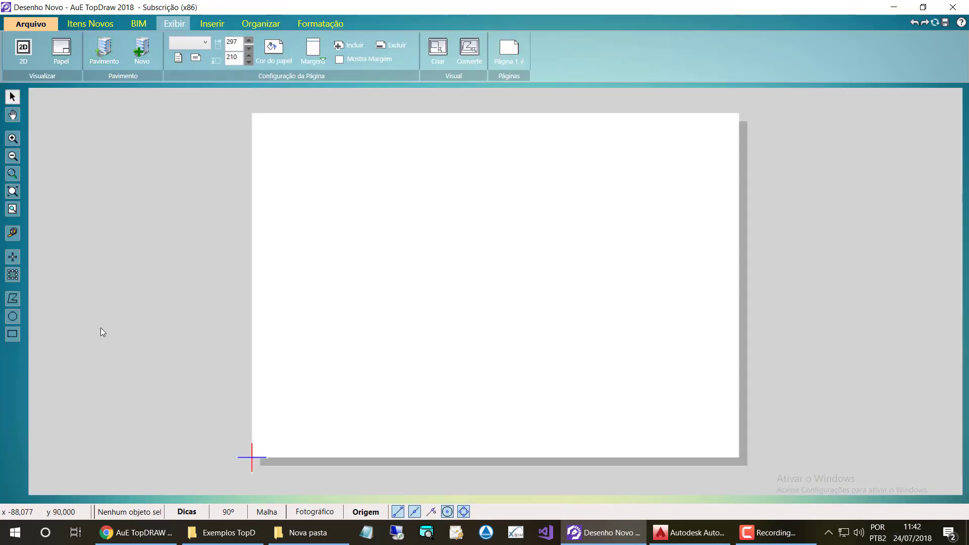
pyautogui.click(13, 333)
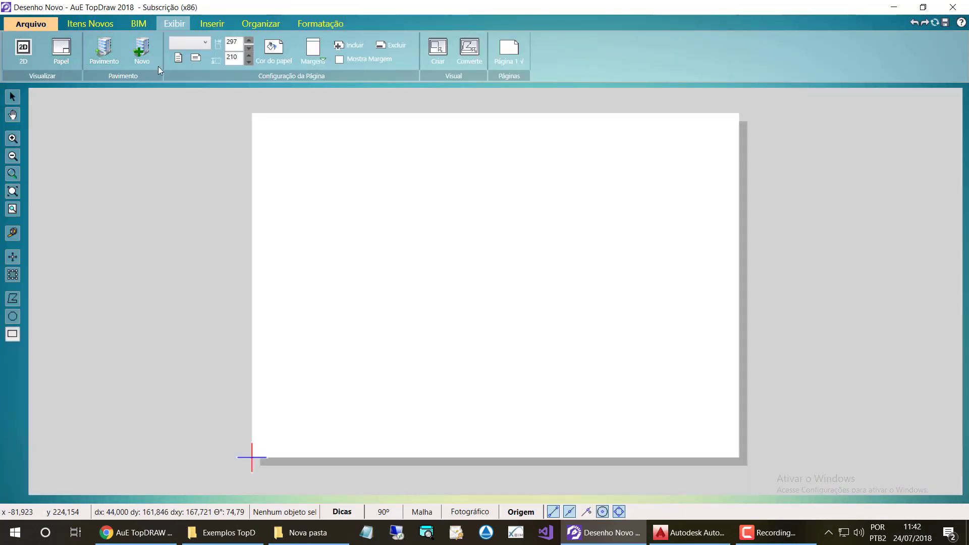
pyautogui.click(201, 44)
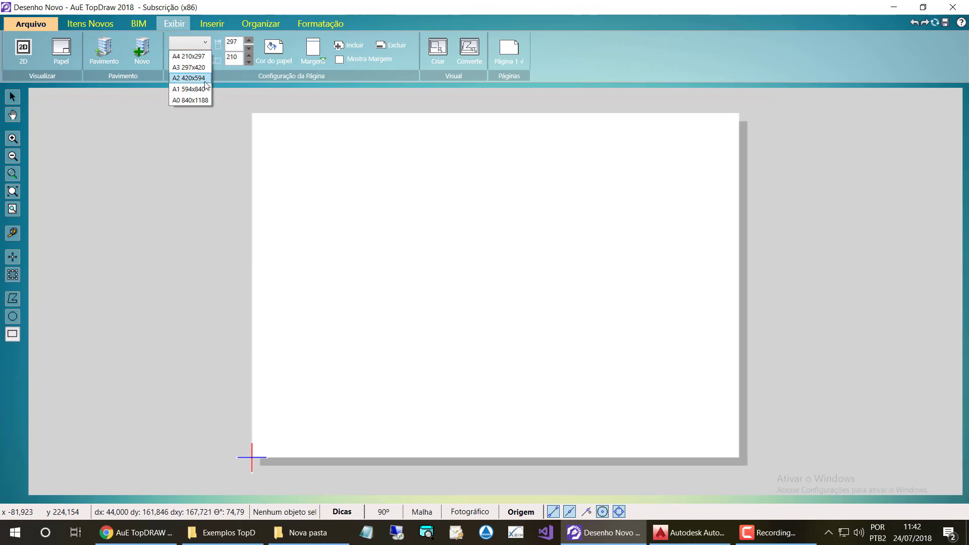
pyautogui.click(188, 56)
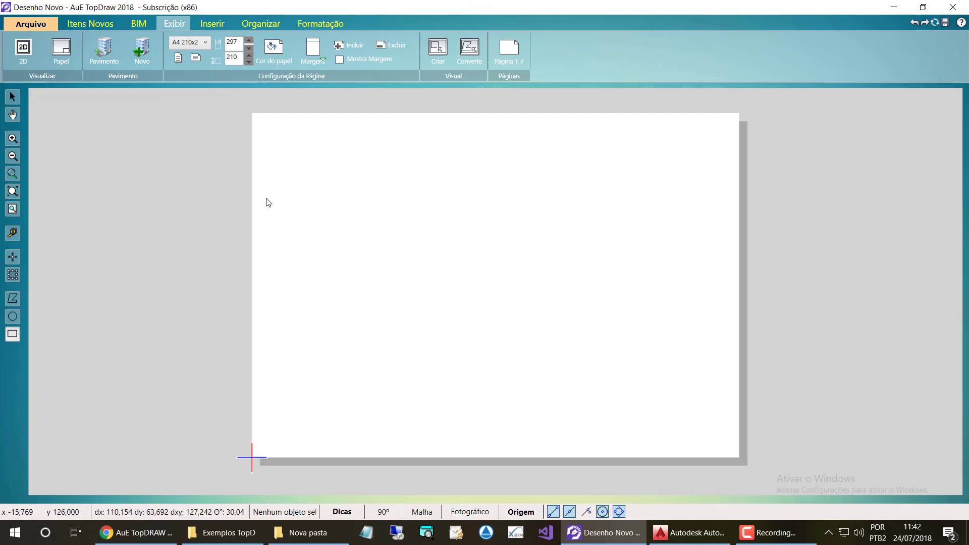
# Step: Draw a rectangular frame about 275 by 198 just inside the A4 page edges and convert it into a drawing viewport
pyautogui.click(271, 126)
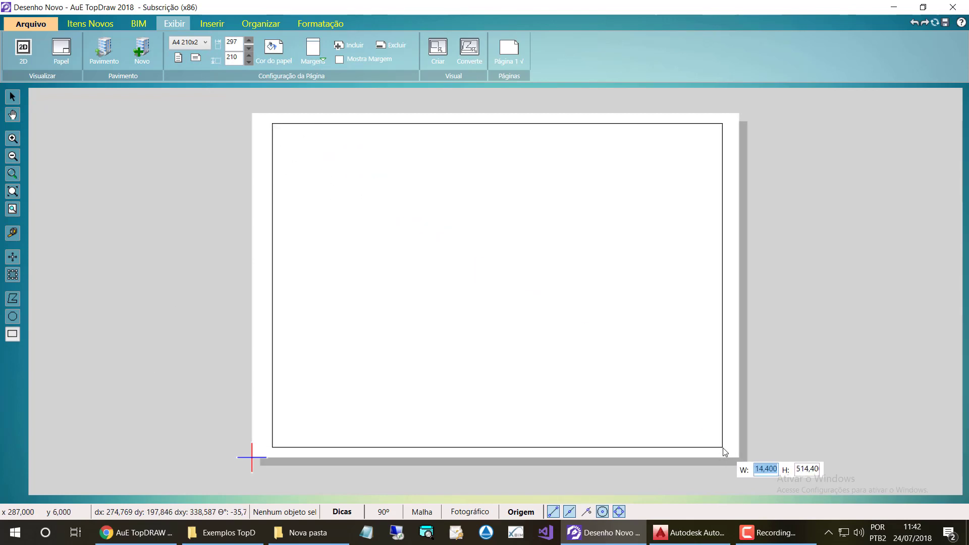
pyautogui.click(725, 450)
pyautogui.click(469, 49)
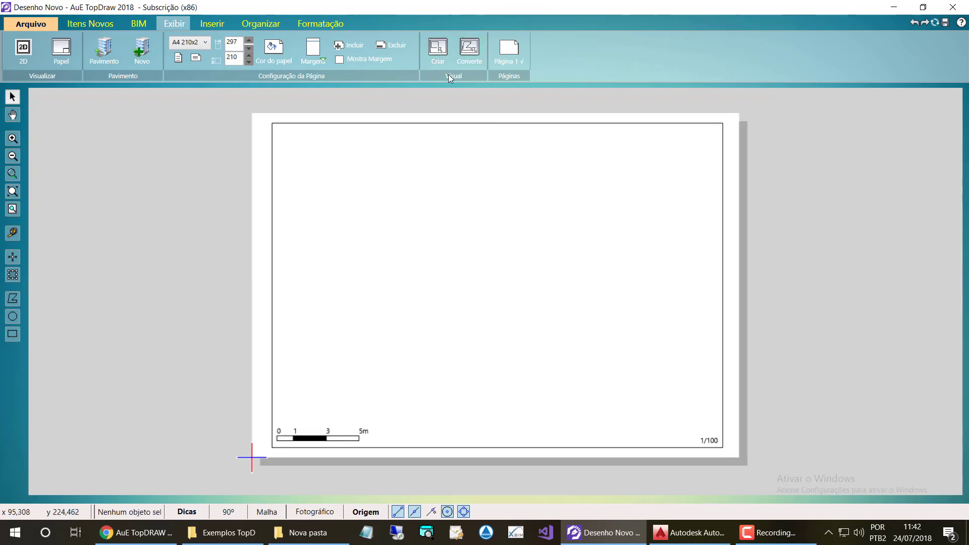
pyautogui.click(469, 49)
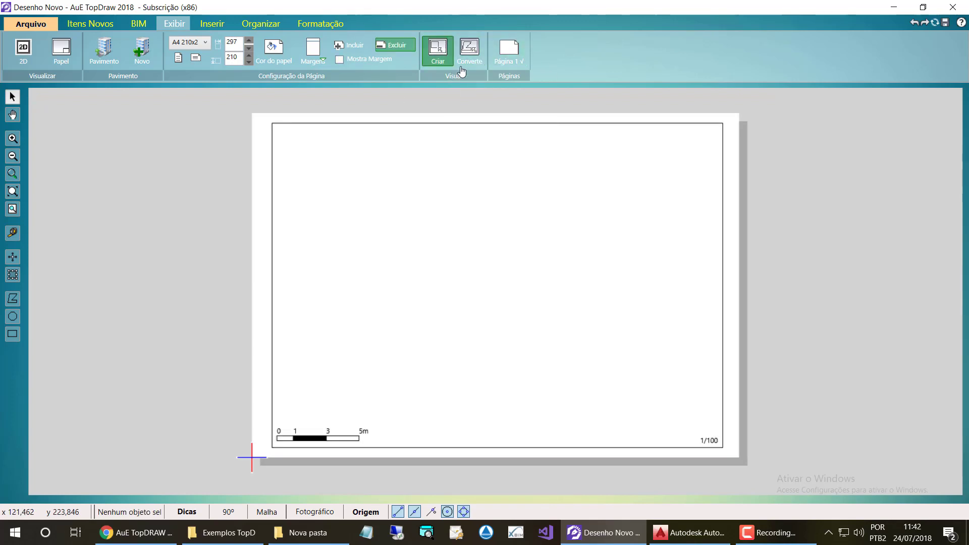
# Step: Center the floor plan in the page's viewport and set the viewport scale to 1/75
pyautogui.click(459, 180)
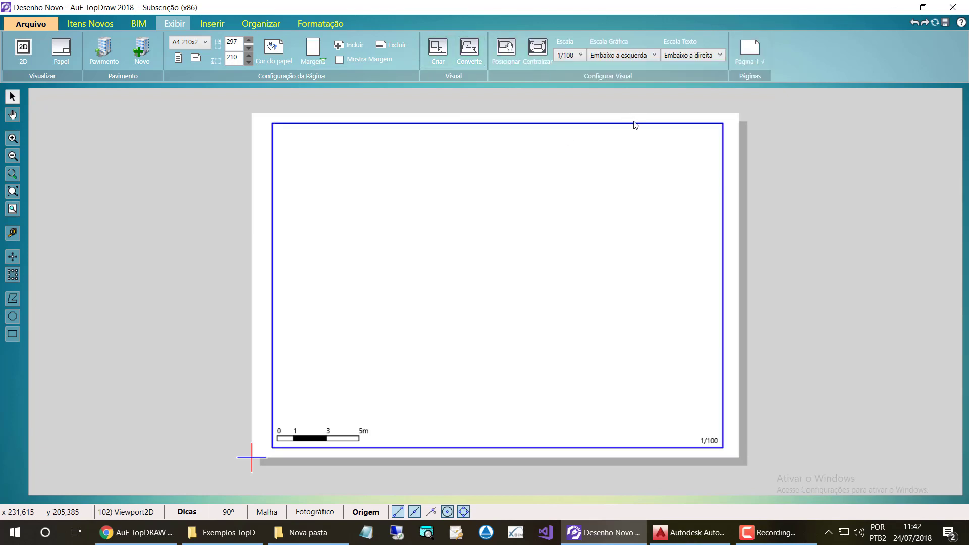
pyautogui.click(543, 56)
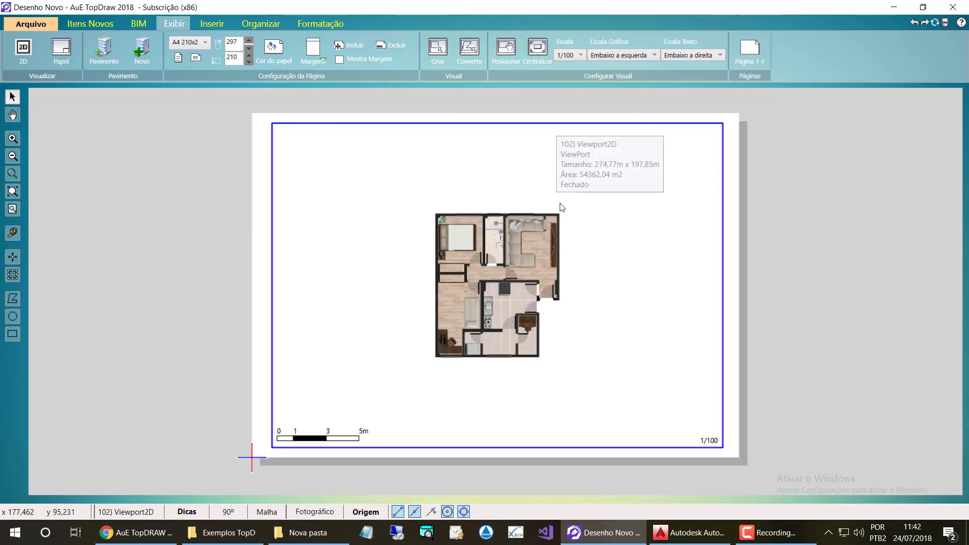
pyautogui.click(578, 55)
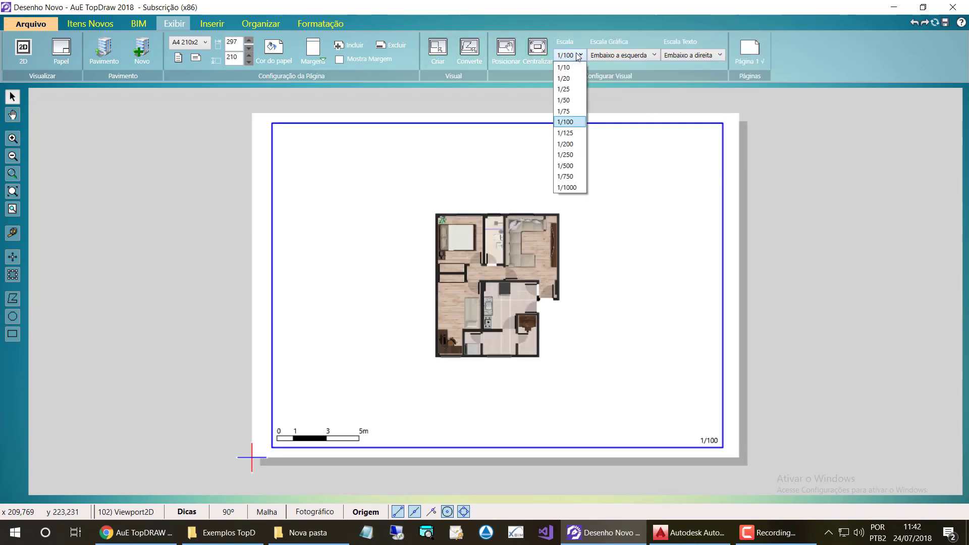
pyautogui.click(579, 111)
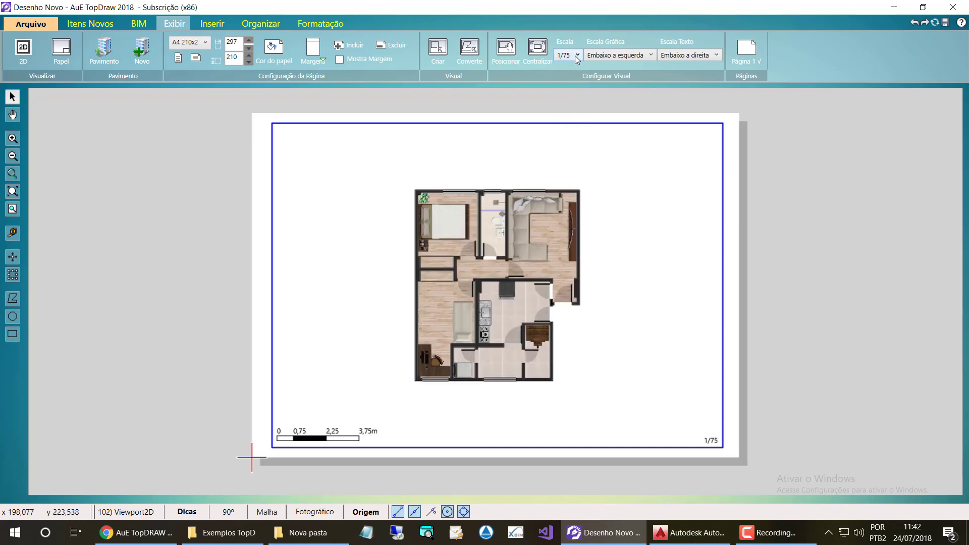
# Step: Set the viewport scale to 1/50 and shift the floor plan slightly right and up within the frame
pyautogui.click(574, 55)
pyautogui.click(575, 100)
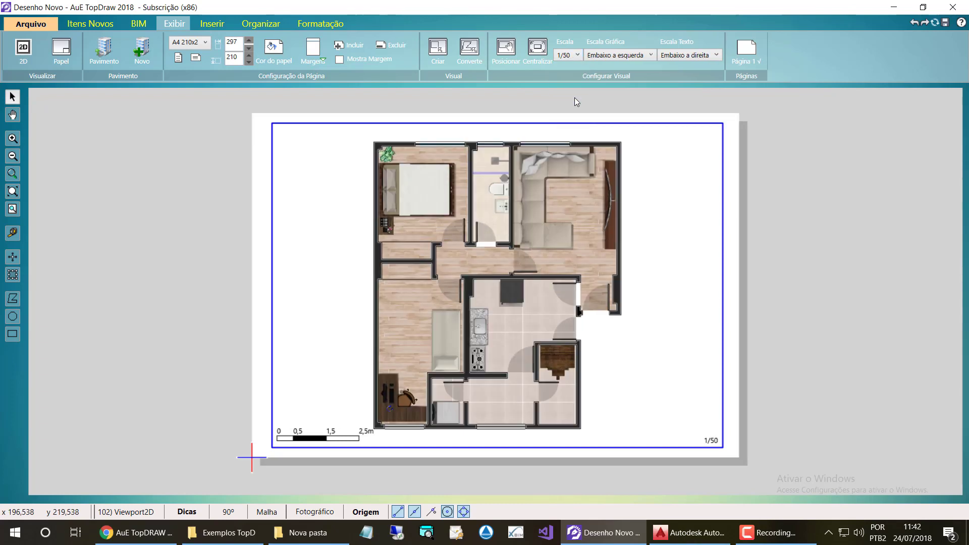
pyautogui.click(505, 48)
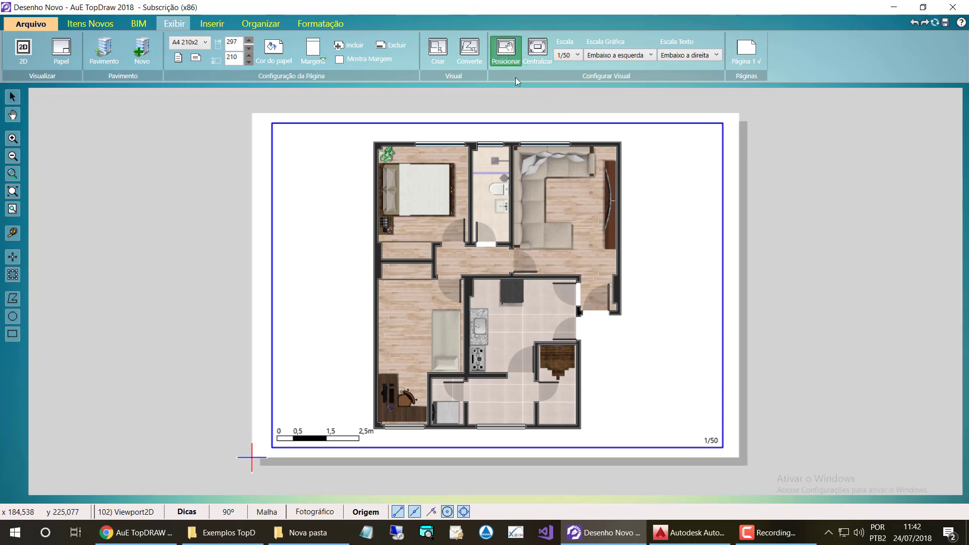
pyautogui.moveTo(505, 226)
pyautogui.mouseDown()
pyautogui.moveTo(487, 222)
pyautogui.moveTo(629, 229)
pyautogui.moveTo(460, 250)
pyautogui.moveTo(498, 351)
pyautogui.moveTo(710, 342)
pyautogui.moveTo(442, 170)
pyautogui.moveTo(442, 263)
pyautogui.moveTo(490, 225)
pyautogui.moveTo(517, 231)
pyautogui.moveTo(508, 230)
pyautogui.mouseUp()
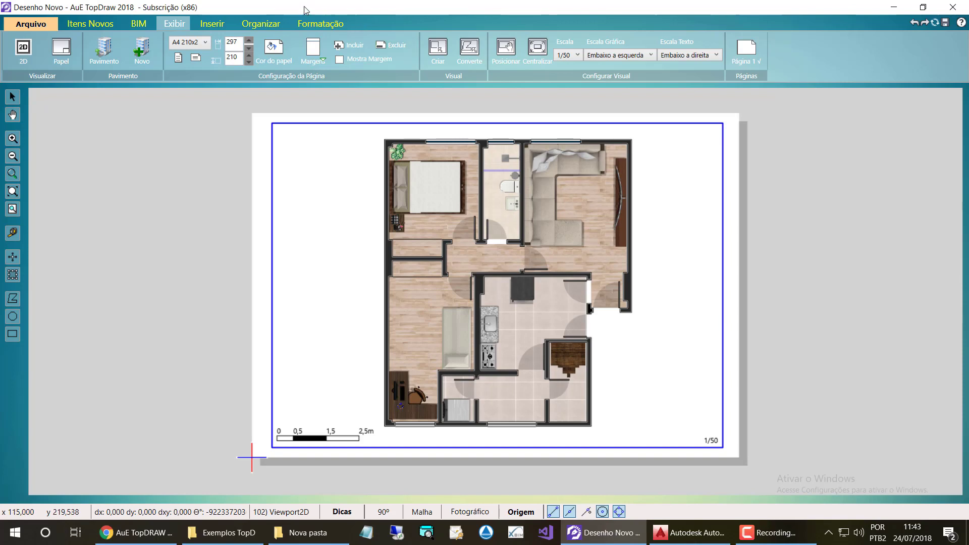
pyautogui.click(329, 24)
pyautogui.click(260, 24)
pyautogui.click(222, 23)
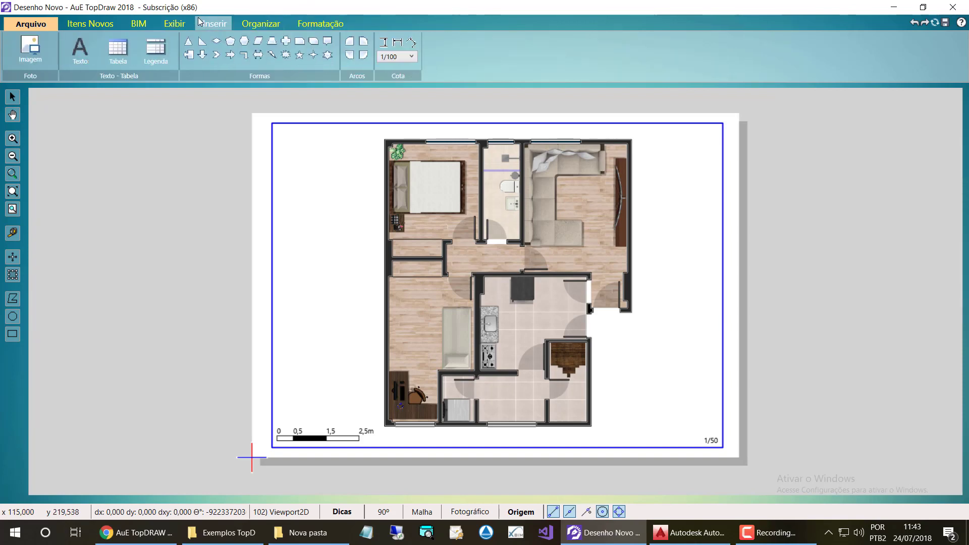
pyautogui.click(174, 24)
pyautogui.click(139, 24)
pyautogui.click(106, 24)
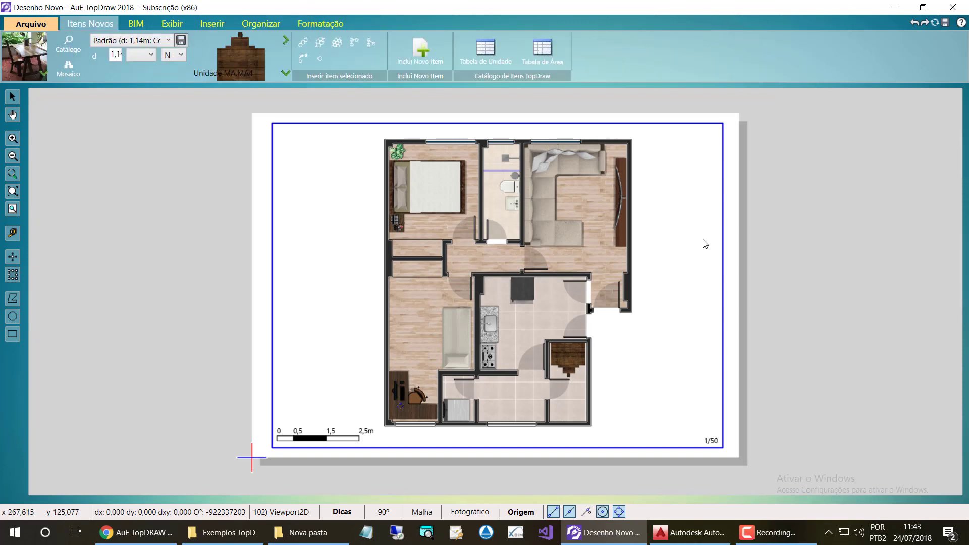